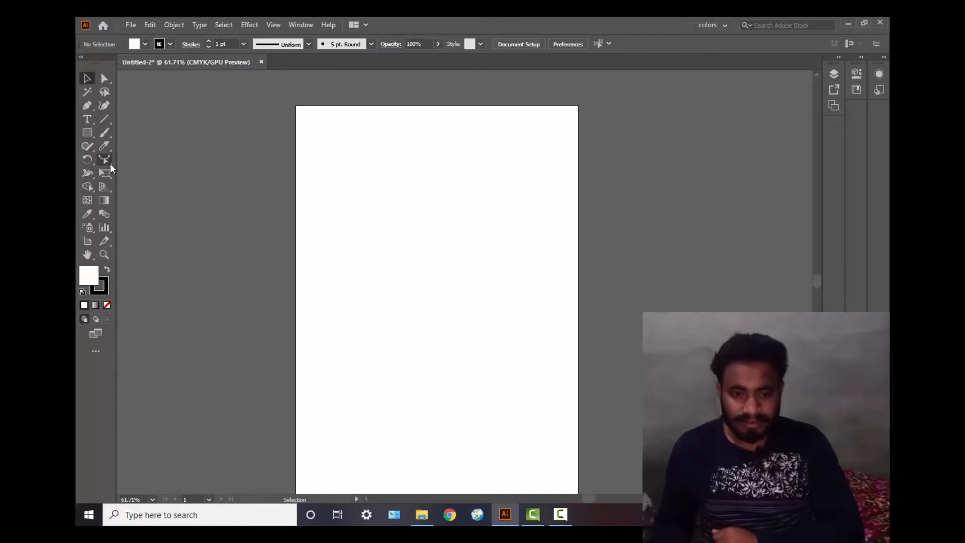
- Tear off the Scale, Shear and Reshape tool group as a floating palette beside the artboard and activate the Scale tool
{"action": "left_click_drag", "start_coordinate": [110, 164], "coordinate": [154, 164]}
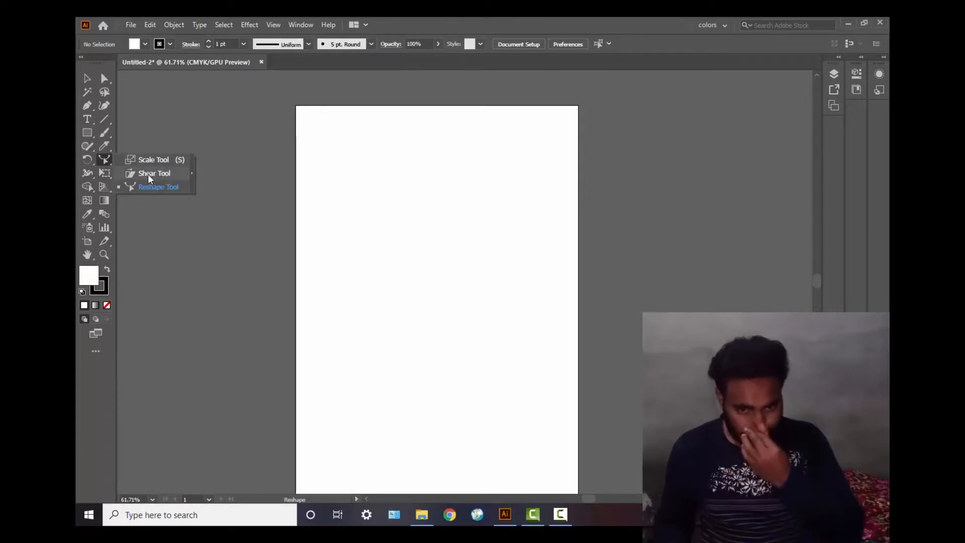
{"action": "left_click", "coordinate": [193, 175]}
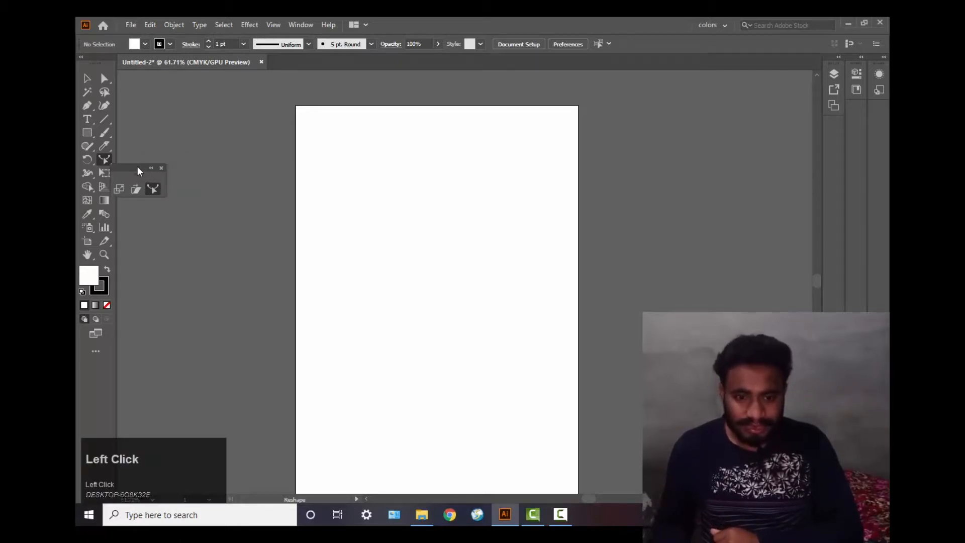
{"action": "left_click", "coordinate": [137, 168]}
{"action": "left_click", "coordinate": [121, 168]}
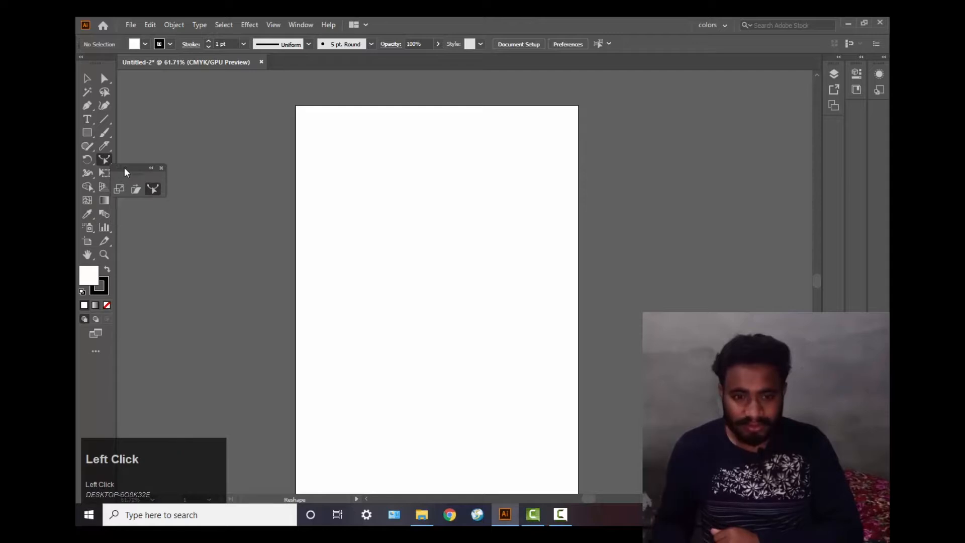
{"action": "left_click_drag", "start_coordinate": [125, 167], "coordinate": [234, 157]}
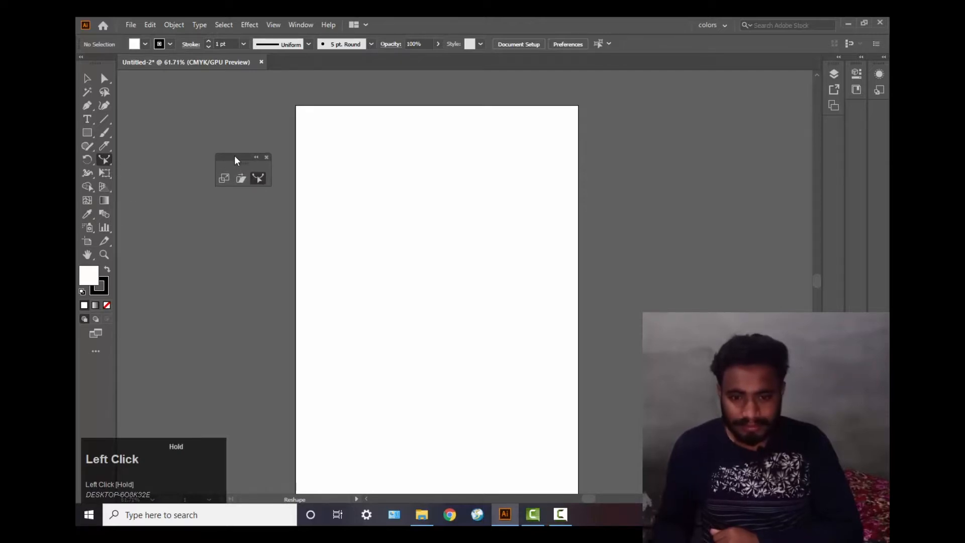
{"action": "left_click", "coordinate": [225, 180]}
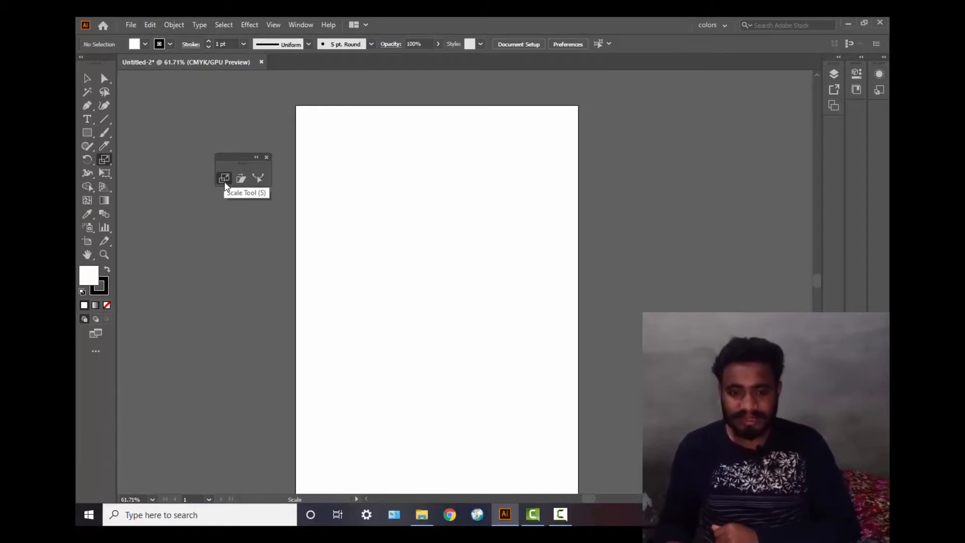
- Create a 52.9167 by 124.7321 mm rectangle in the artboard's upper-left area and resize it freehand to a nearly square shape
{"action": "left_click", "coordinate": [90, 130]}
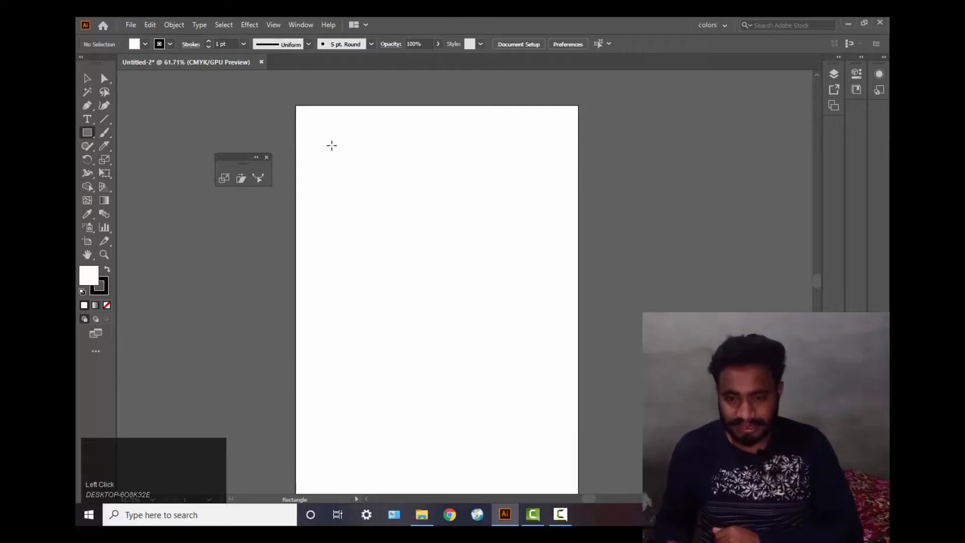
{"action": "left_click", "coordinate": [367, 191]}
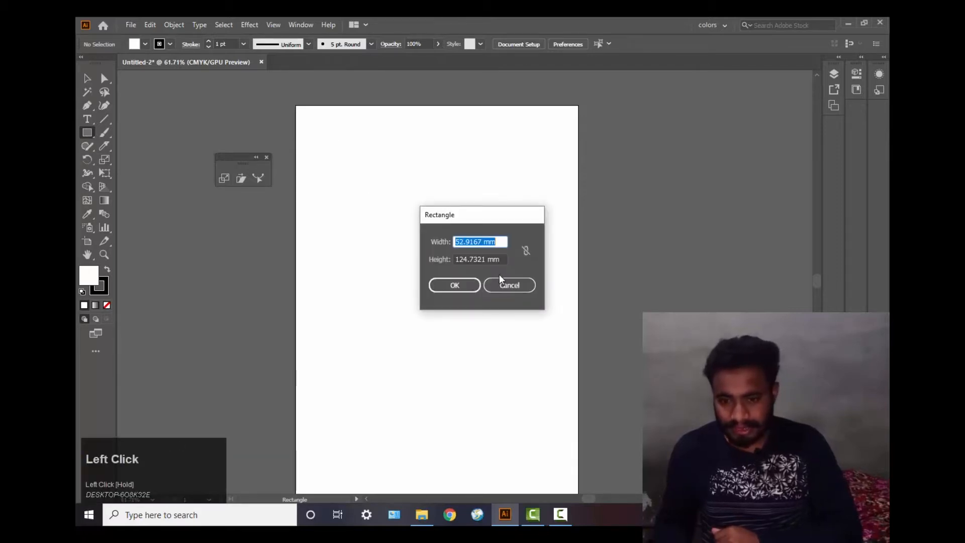
{"action": "left_click", "coordinate": [460, 284]}
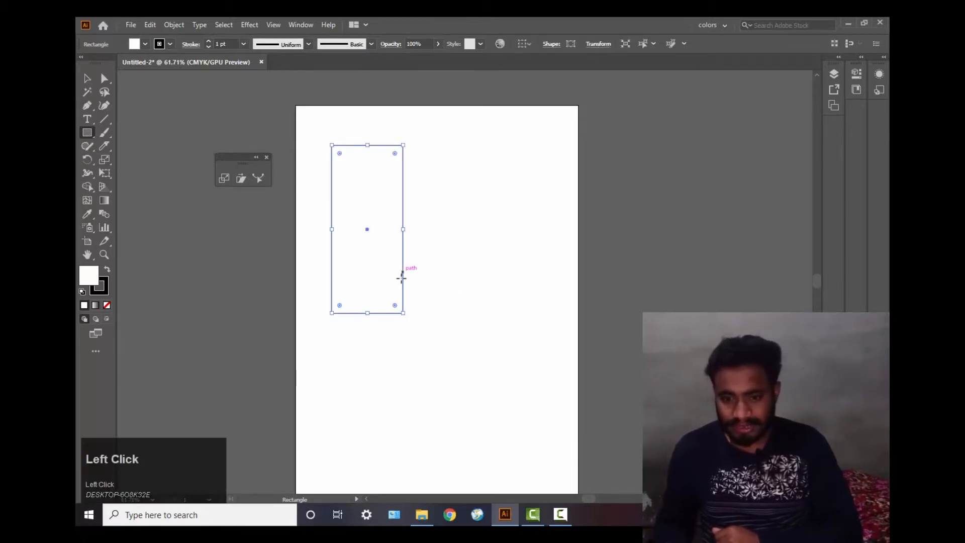
{"action": "left_click_drag", "start_coordinate": [402, 313], "coordinate": [416, 237]}
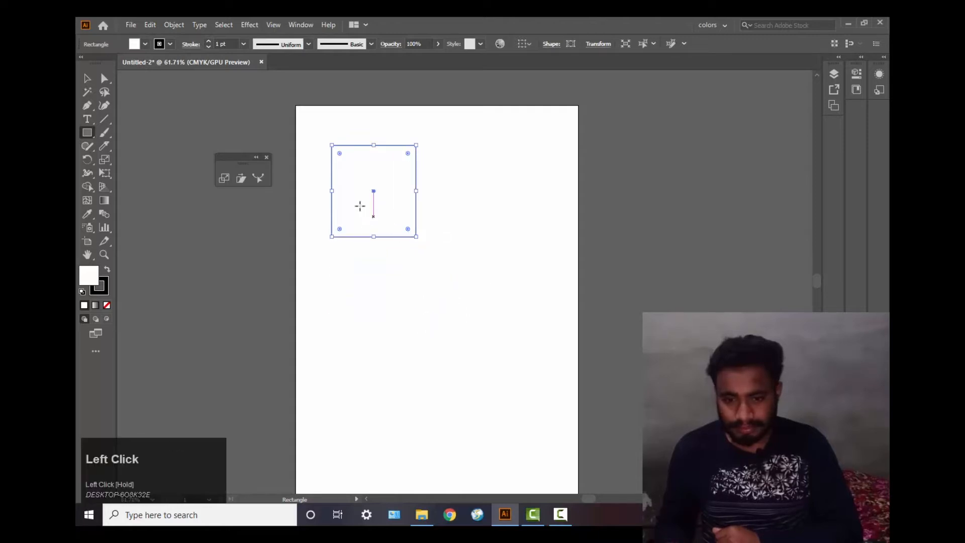
- Enlarge the rectangle freehand with the Scale tool, using its upper-left corner and other points as the reference point
{"action": "double_click", "coordinate": [224, 178]}
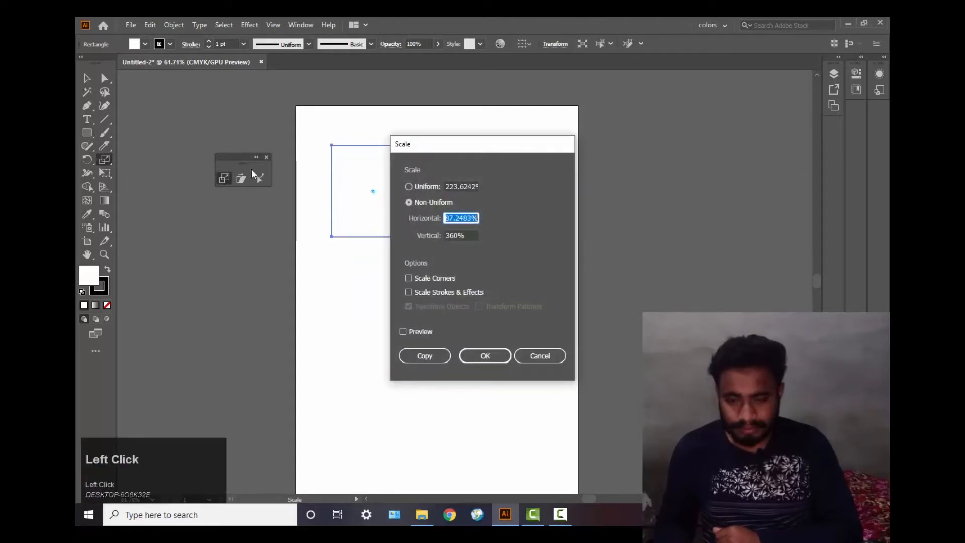
{"action": "left_click", "coordinate": [538, 355]}
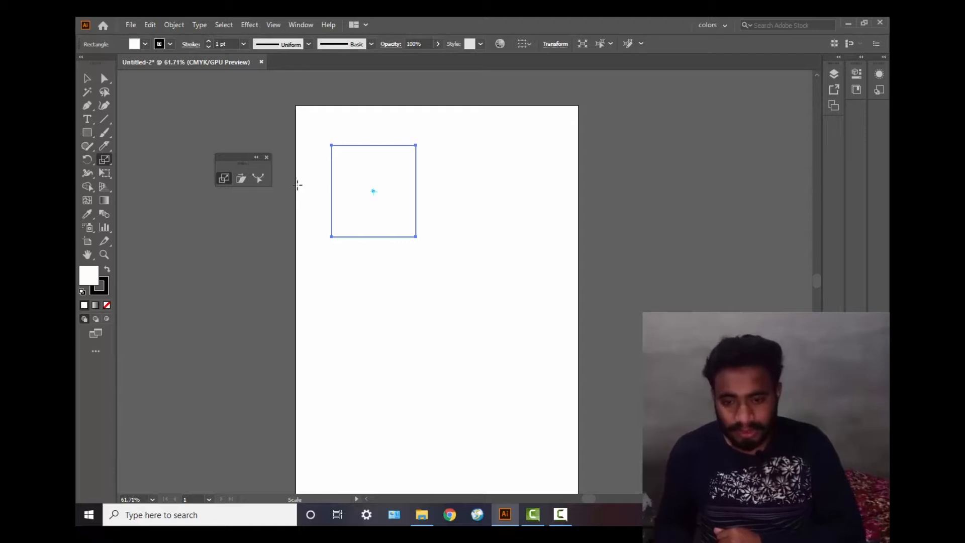
{"action": "left_click", "coordinate": [373, 192]}
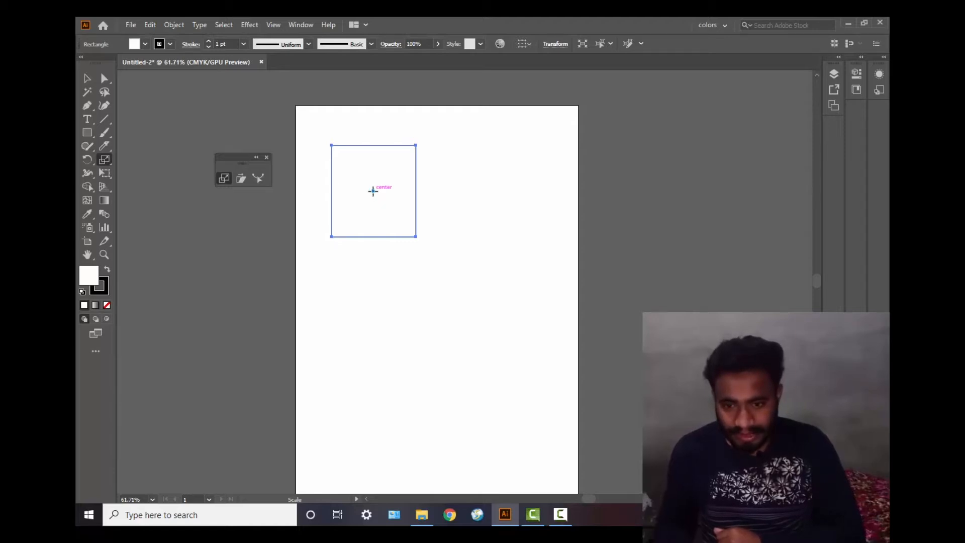
{"action": "left_click", "coordinate": [335, 148]}
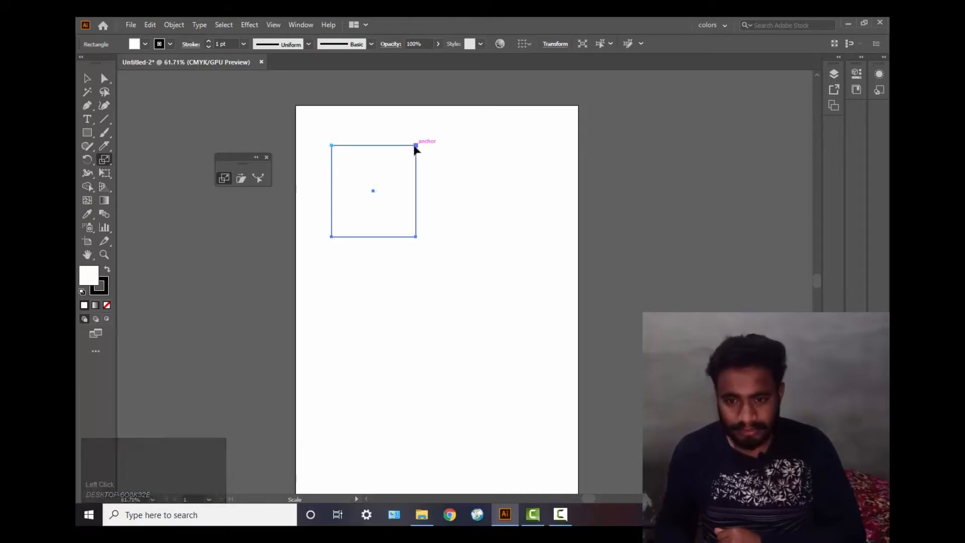
{"action": "left_click_drag", "start_coordinate": [418, 149], "coordinate": [447, 176]}
{"action": "left_click", "coordinate": [458, 183]}
{"action": "mouse_move", "coordinate": [478, 212]}
{"action": "left_mouse_down"}
{"action": "mouse_move", "coordinate": [484, 218]}
{"action": "mouse_move", "coordinate": [465, 222]}
{"action": "left_mouse_up"}
{"action": "left_click", "coordinate": [363, 190]}
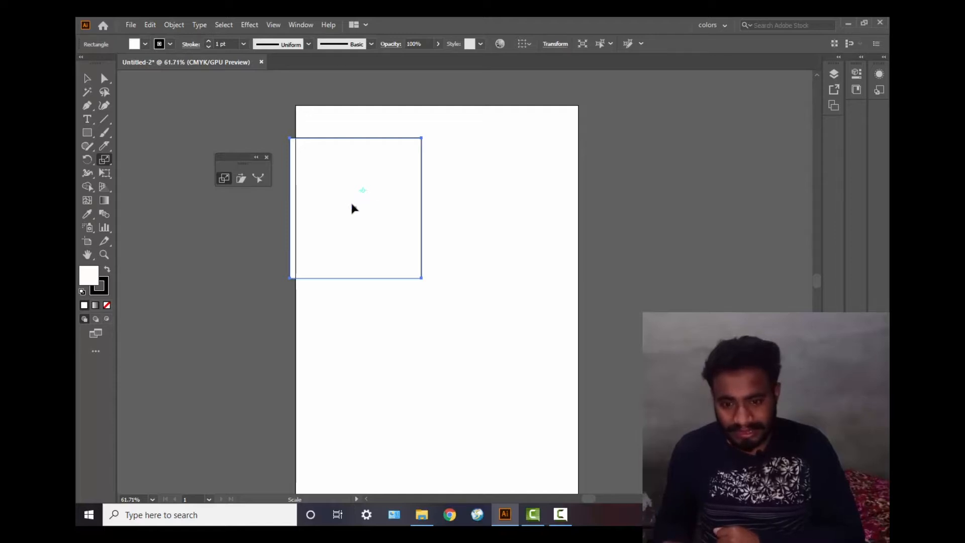
- Move the enlarged rectangle horizontally to the right so it lies fully on the artboard
{"action": "double_click", "coordinate": [86, 79]}
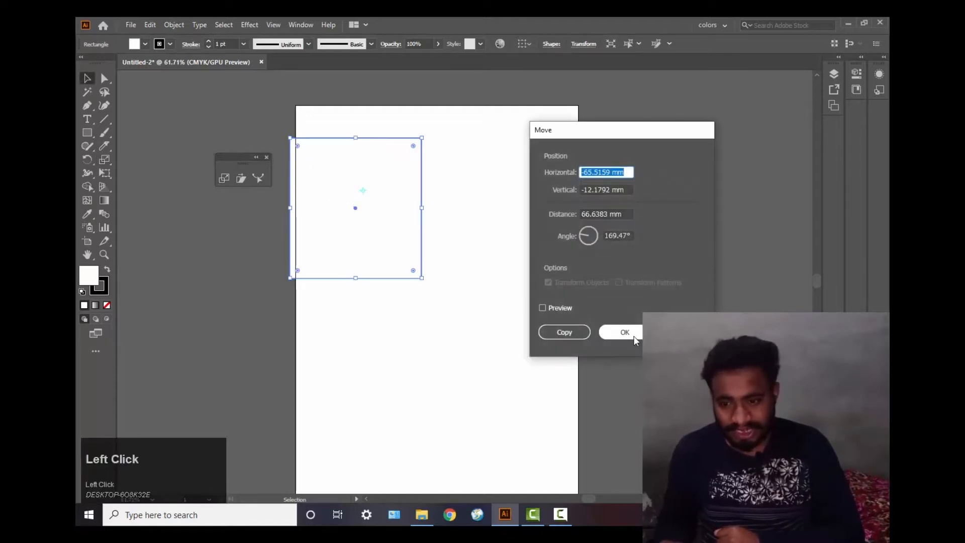
{"action": "left_click", "coordinate": [679, 331]}
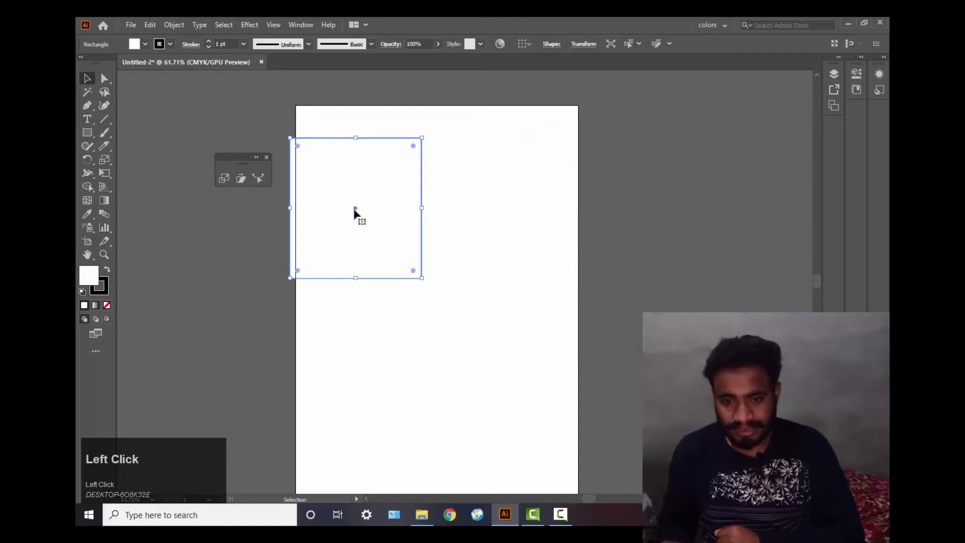
{"action": "left_click_drag", "start_coordinate": [361, 210], "coordinate": [421, 210]}
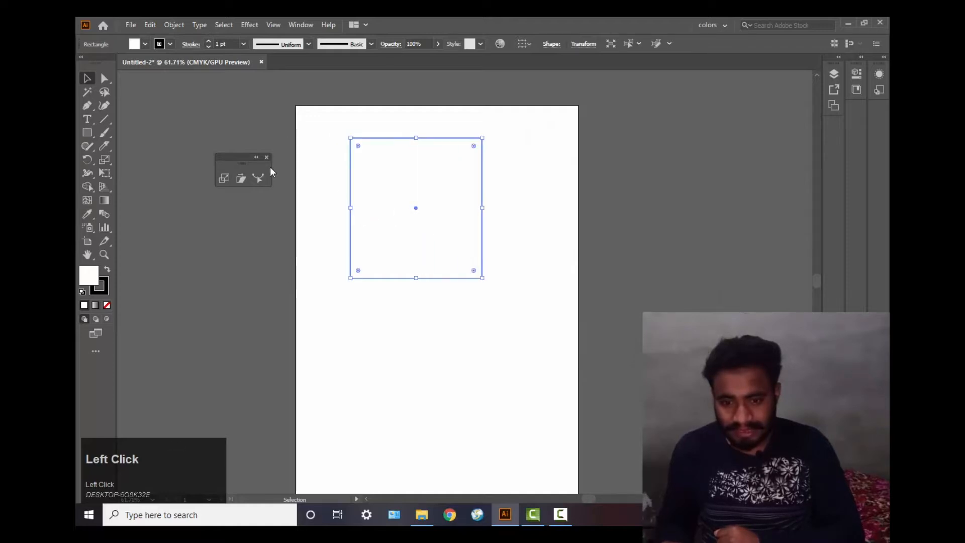
- Scale the rectangle slightly wider with the Scale tool, starting from its upper-left corner as the reference point
{"action": "left_click", "coordinate": [224, 183]}
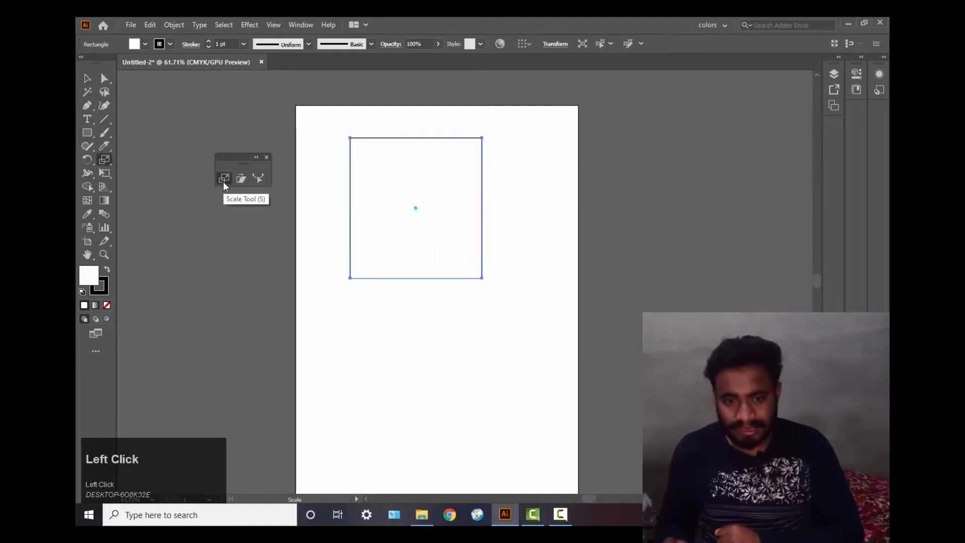
{"action": "left_click", "coordinate": [351, 139]}
{"action": "left_click_drag", "start_coordinate": [482, 139], "coordinate": [485, 219]}
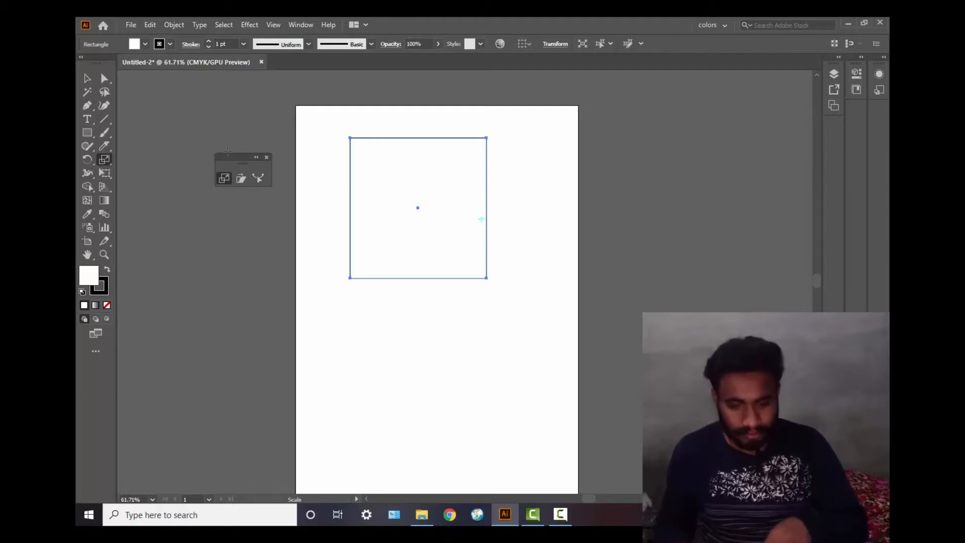
- Delete the rectangle and draw a new square of about 42 mm per side in the artboard's upper-left area
{"action": "key", "text": "Delete"}
{"action": "left_click", "coordinate": [88, 132]}
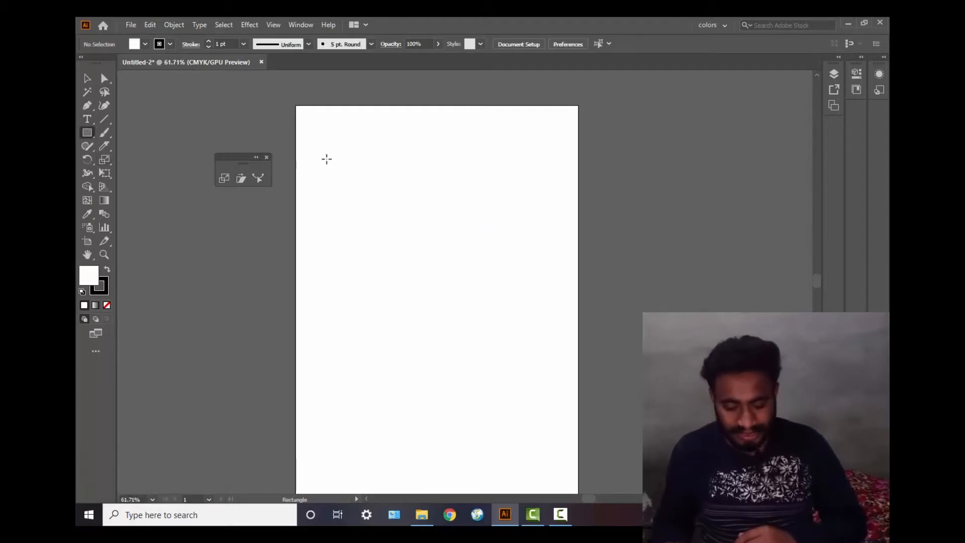
{"action": "left_click_drag", "start_coordinate": [333, 160], "coordinate": [390, 216]}
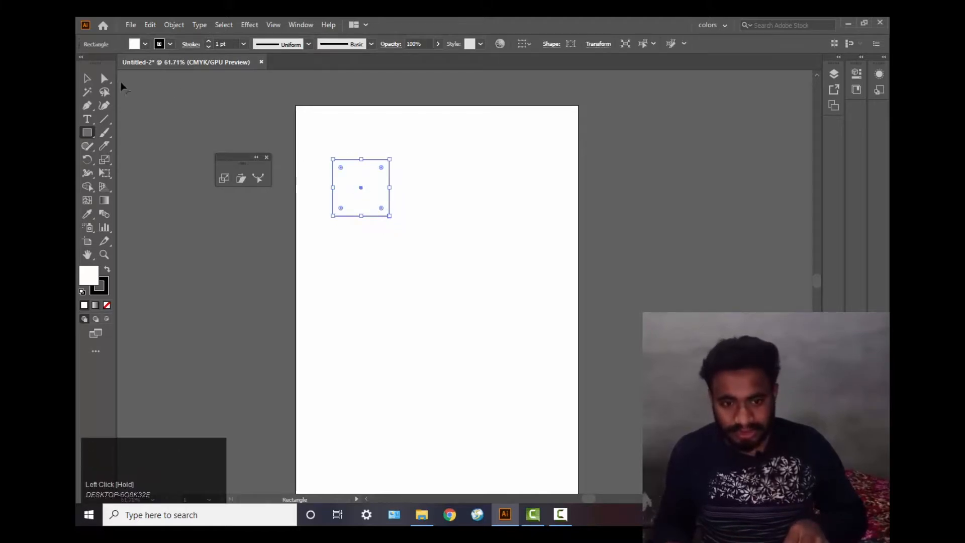
{"action": "double_click", "coordinate": [87, 91]}
{"action": "left_click", "coordinate": [87, 79]}
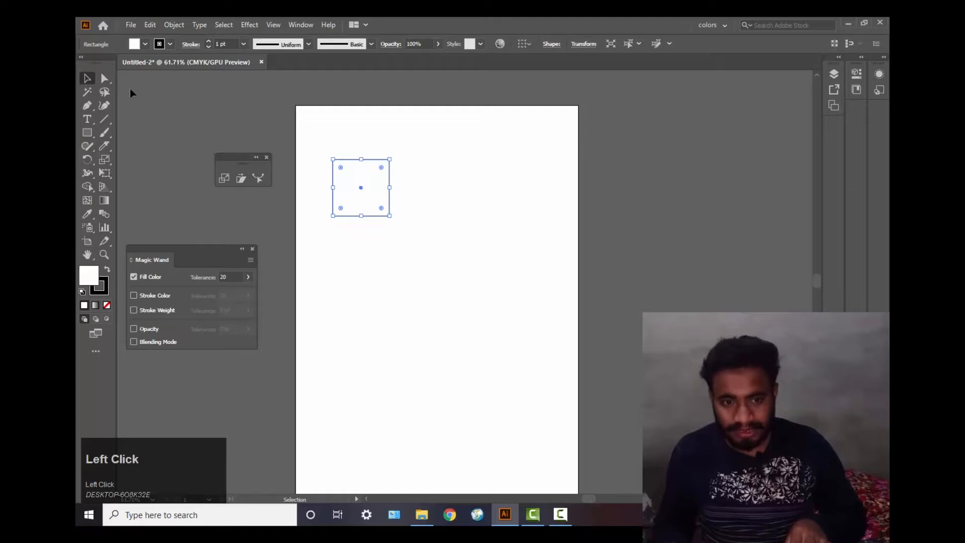
{"action": "double_click", "coordinate": [364, 187]}
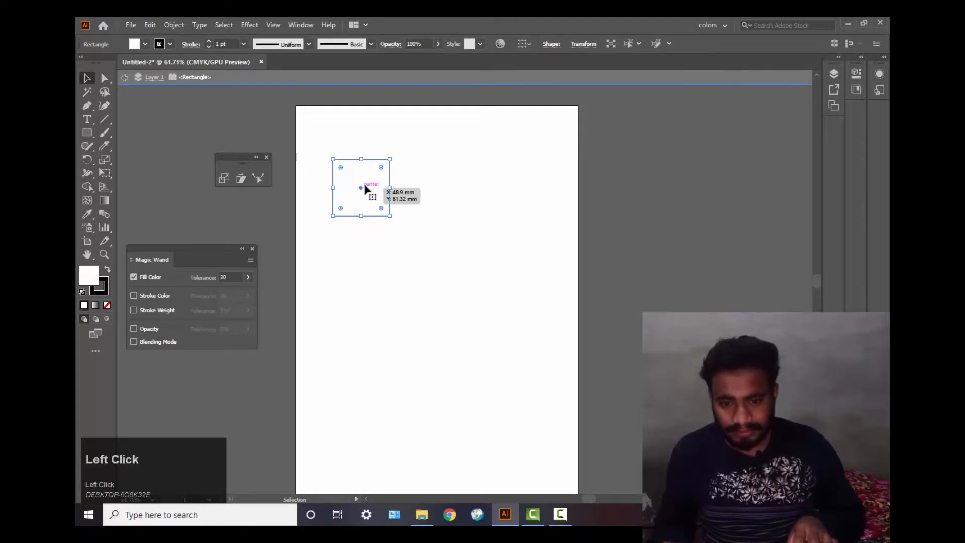
{"action": "left_click", "coordinate": [383, 189]}
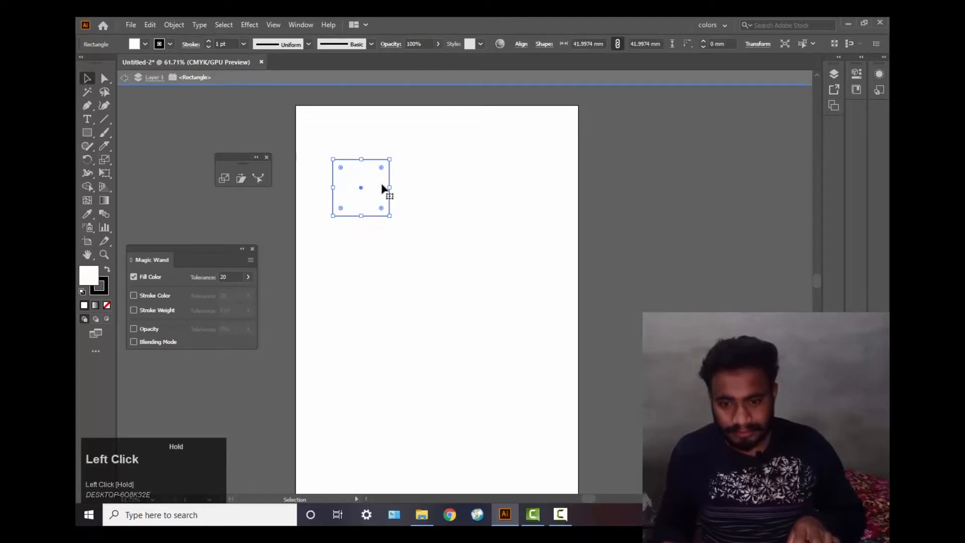
{"action": "left_click", "coordinate": [253, 249]}
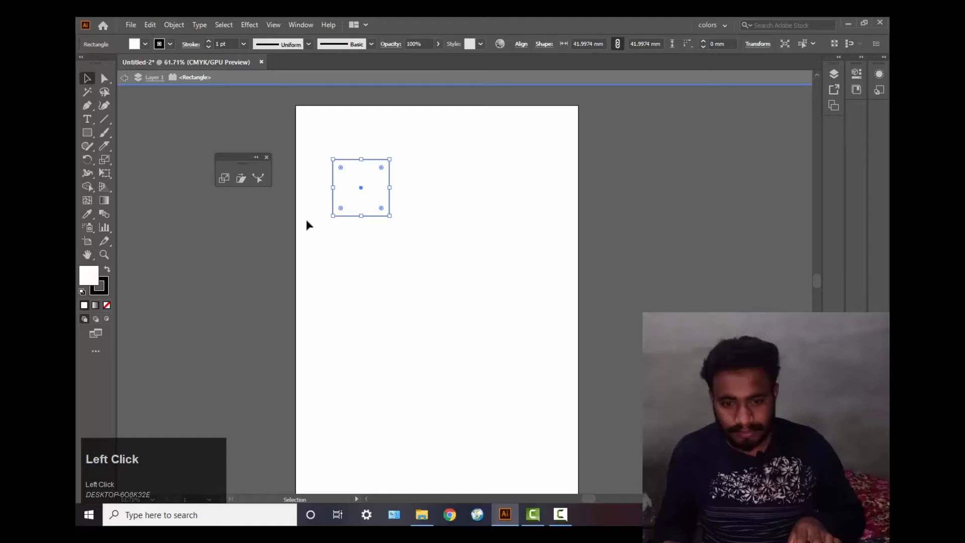
{"action": "double_click", "coordinate": [87, 79]}
{"action": "left_click", "coordinate": [681, 332]}
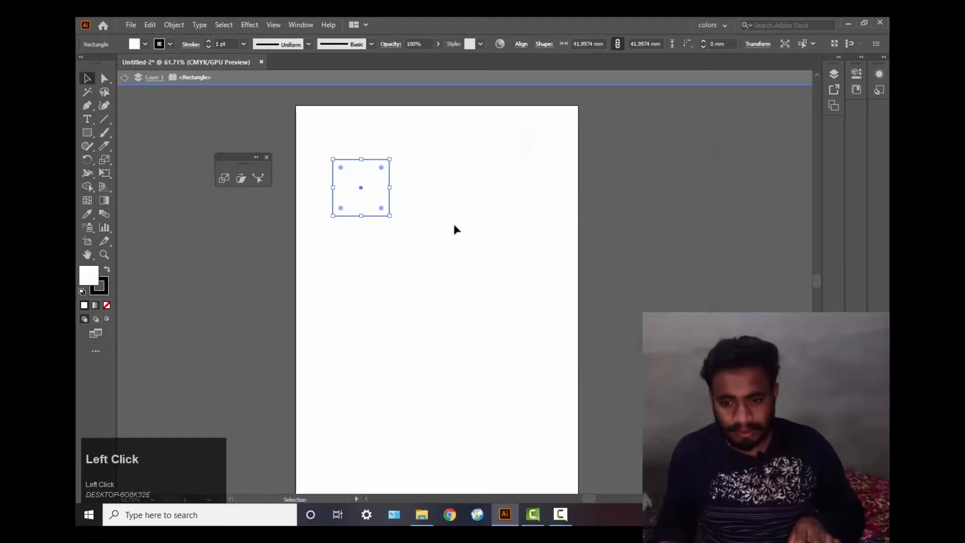
- Duplicate the square horizontally to the right with a small gap and repeat the copy twice for a row of four
{"action": "left_click", "coordinate": [454, 223]}
{"action": "left_click", "coordinate": [362, 188]}
{"action": "left_click_drag", "start_coordinate": [375, 187], "coordinate": [429, 193]}
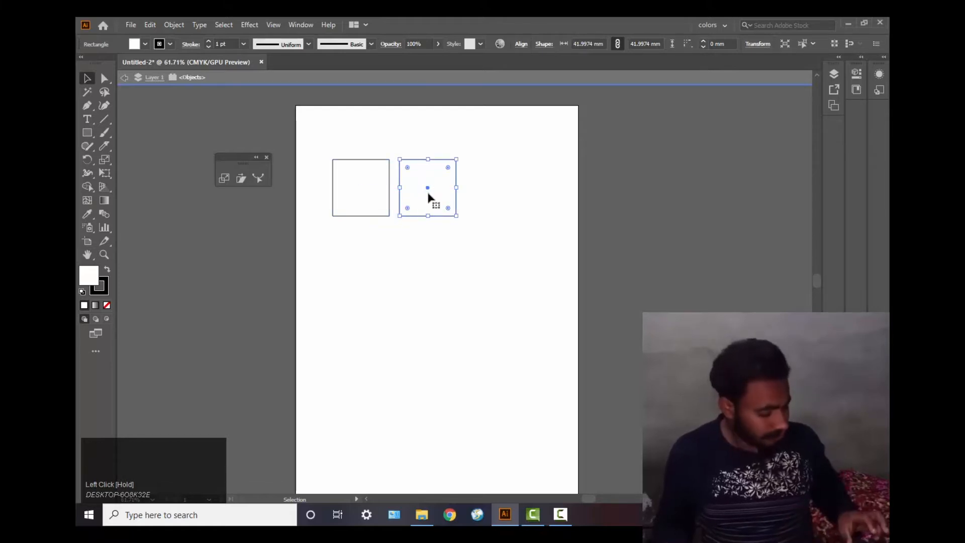
{"action": "key", "text": "ctrl+d"}
{"action": "key", "text": "ctrl+d"}
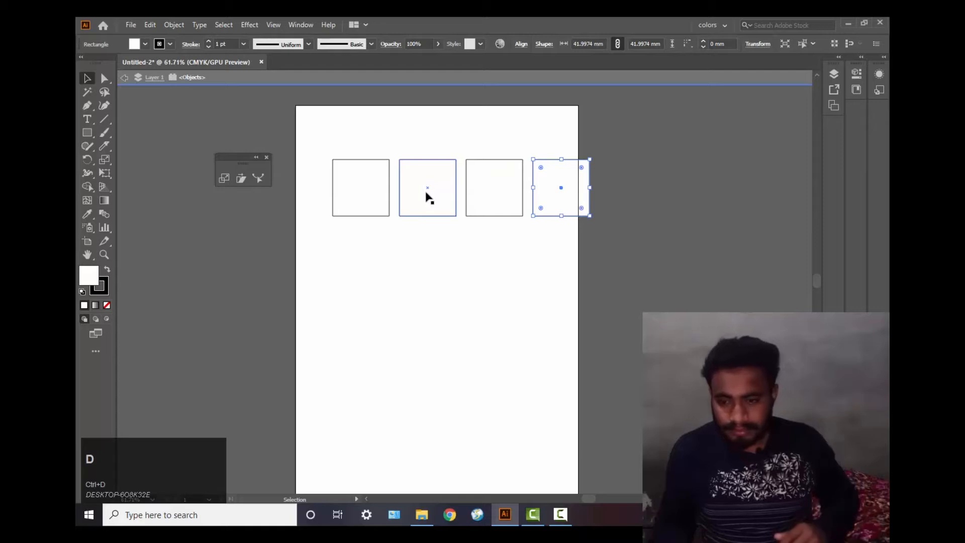
- Exit isolation mode and select all four squares in the row
{"action": "left_click_drag", "start_coordinate": [320, 151], "coordinate": [601, 271]}
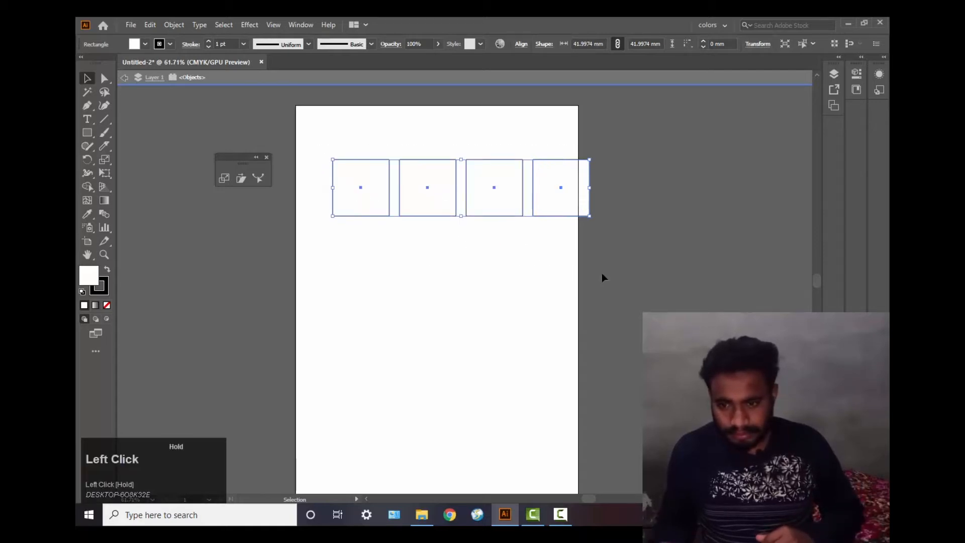
{"action": "left_click", "coordinate": [455, 187]}
{"action": "left_click", "coordinate": [302, 138]}
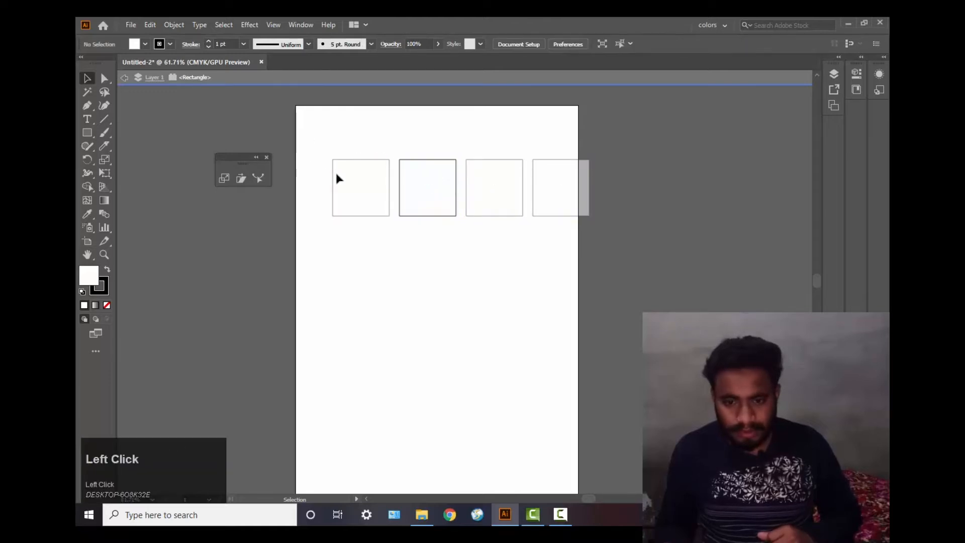
{"action": "left_click_drag", "start_coordinate": [321, 150], "coordinate": [595, 259]}
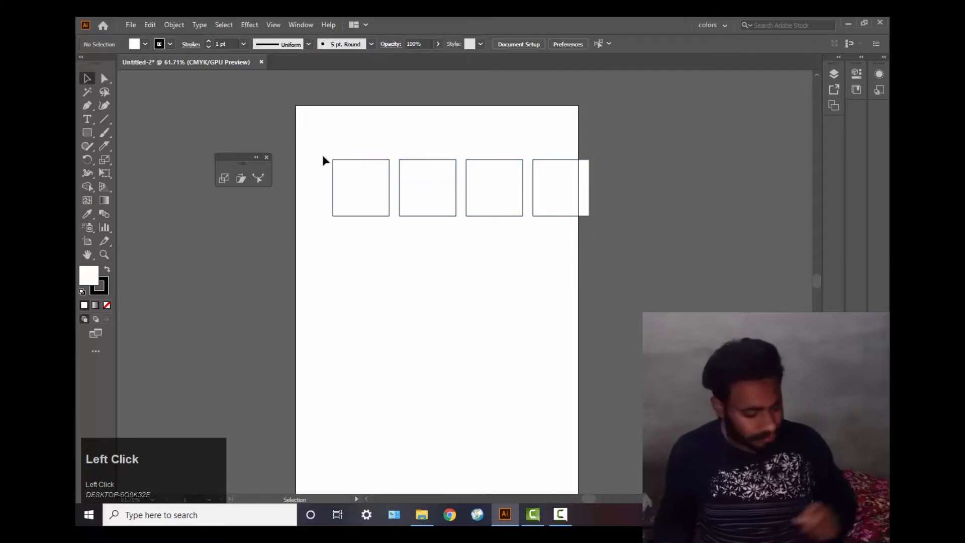
{"action": "key", "text": "ctrl+a"}
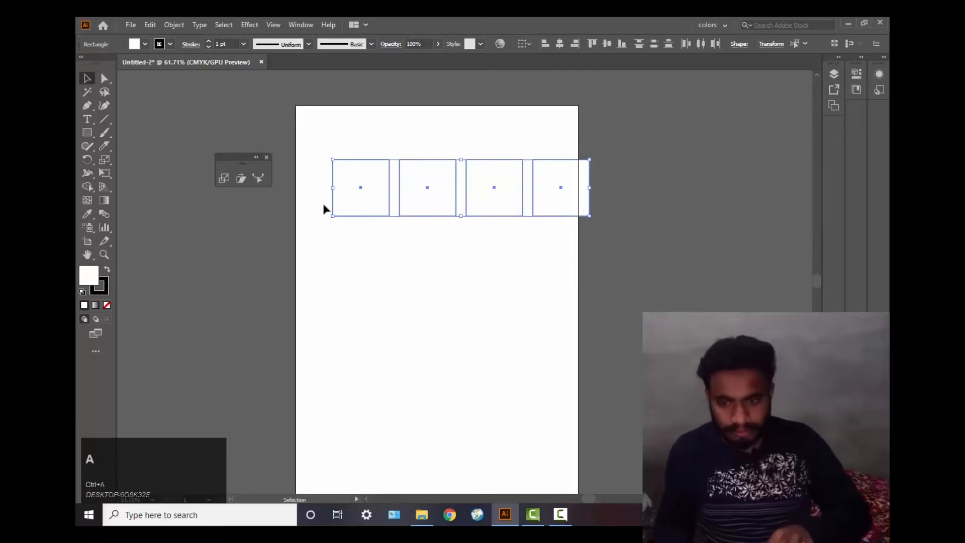
{"action": "left_click", "coordinate": [451, 160]}
{"action": "double_click", "coordinate": [451, 161]}
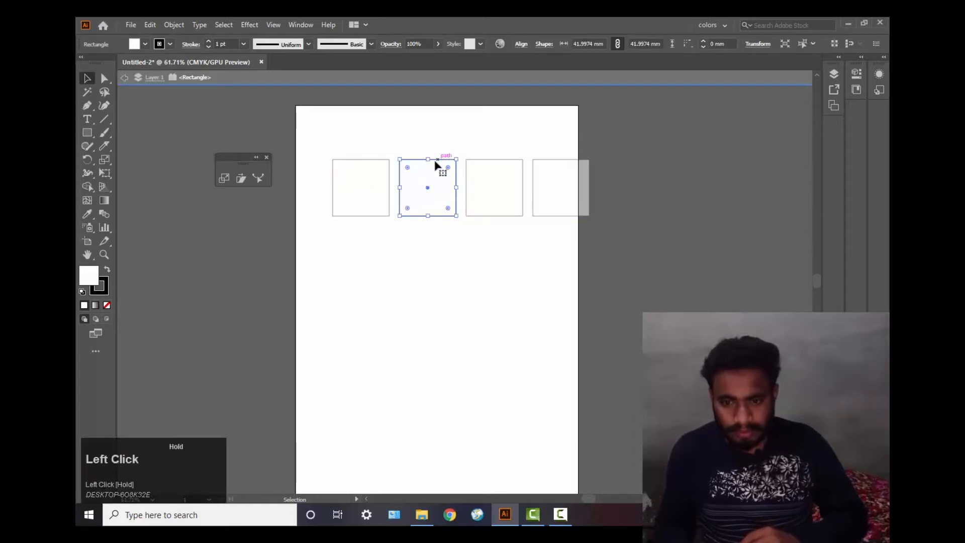
{"action": "left_click", "coordinate": [455, 249]}
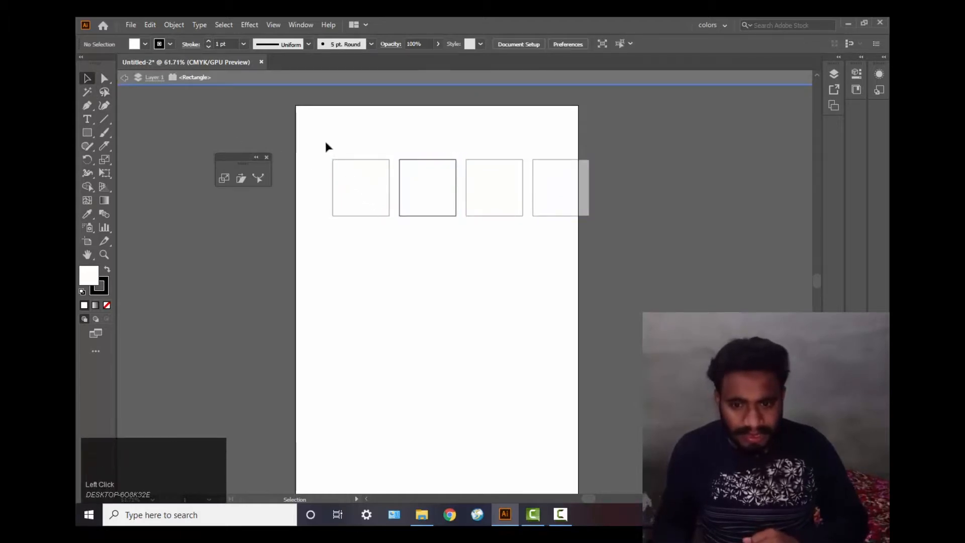
{"action": "left_click", "coordinate": [362, 225]}
{"action": "double_click", "coordinate": [363, 232]}
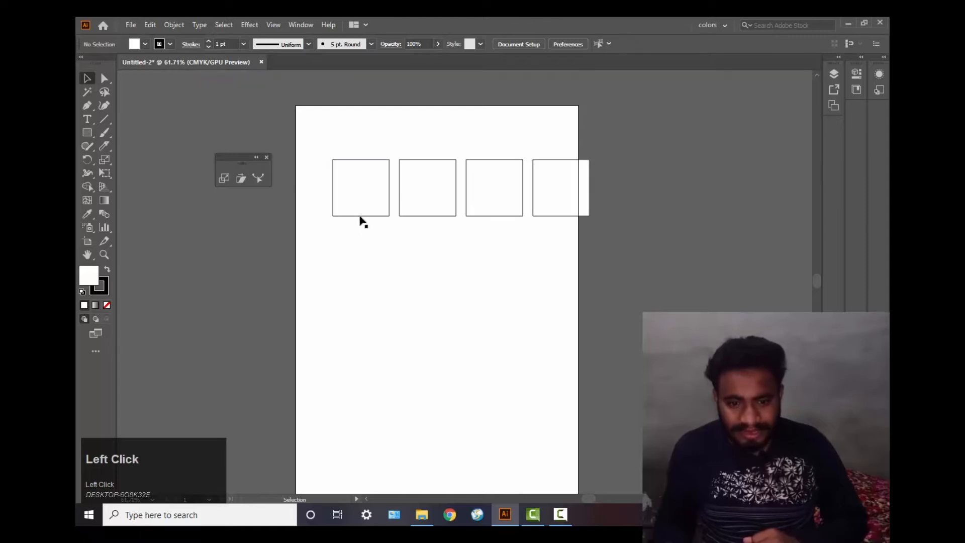
- Select only the top anchor points of all four squares with the Direct Selection tool
{"action": "left_click", "coordinate": [106, 79]}
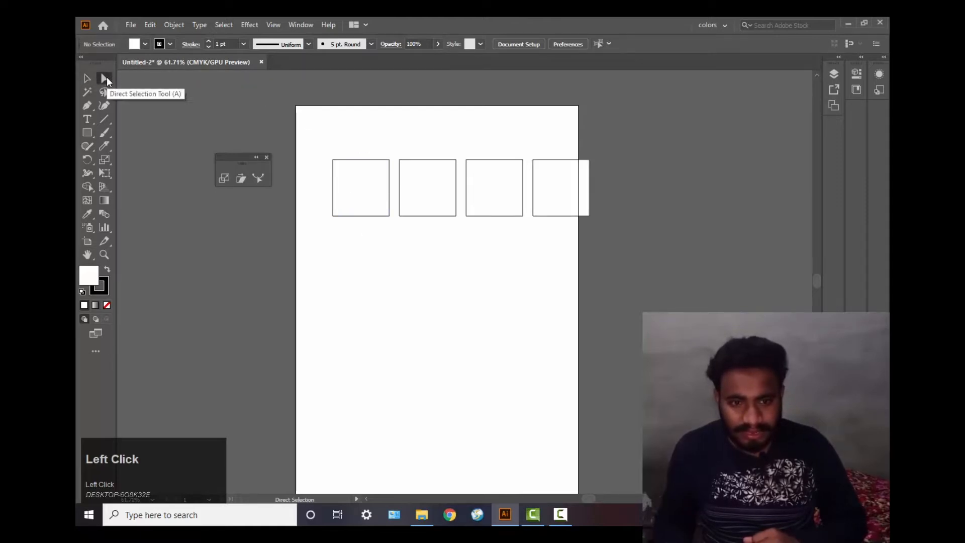
{"action": "left_click_drag", "start_coordinate": [323, 146], "coordinate": [622, 182]}
{"action": "left_click", "coordinate": [611, 181]}
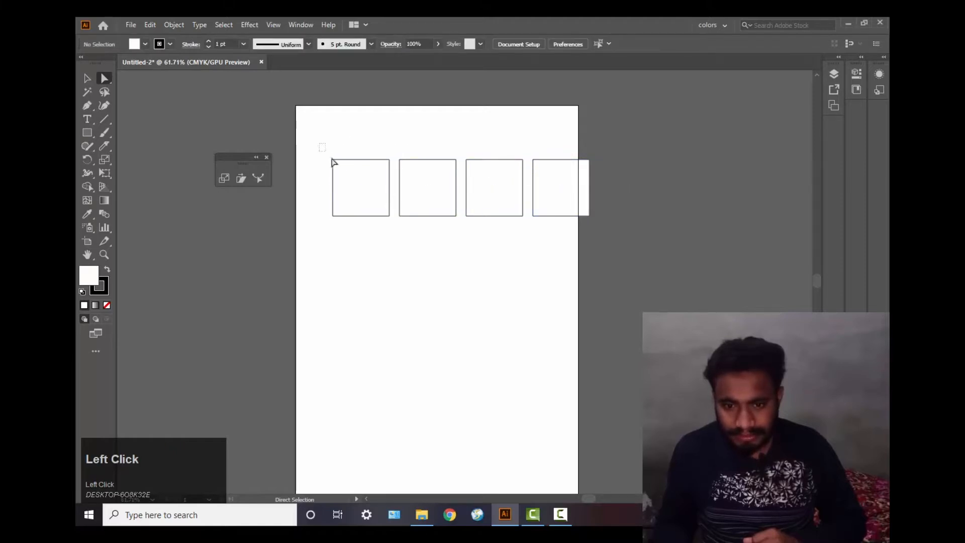
{"action": "left_click_drag", "start_coordinate": [331, 158], "coordinate": [616, 182]}
{"action": "left_click", "coordinate": [615, 181]}
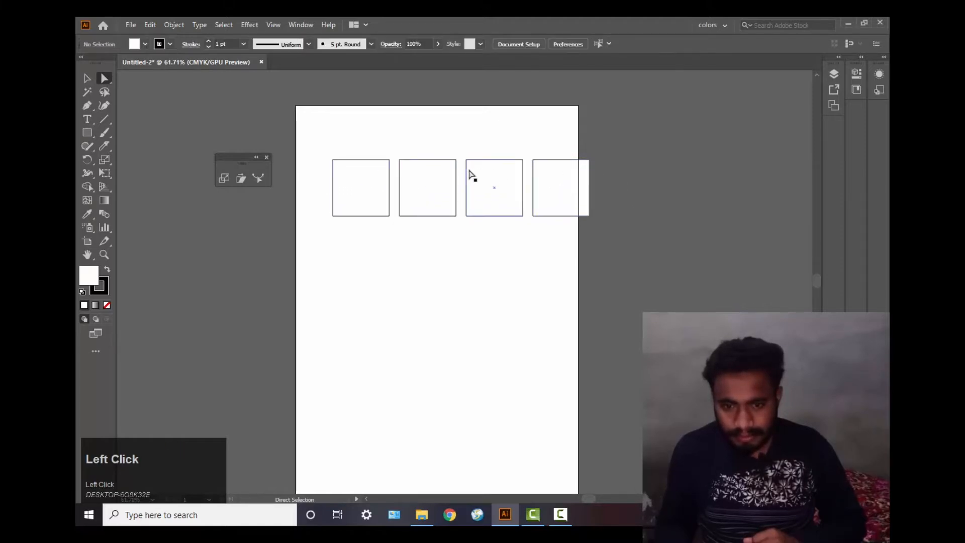
{"action": "left_click_drag", "start_coordinate": [333, 164], "coordinate": [612, 180]}
- Scale the top points inward from the first square's upper-left corner with the Scale tool, and undo it
{"action": "left_click", "coordinate": [222, 180]}
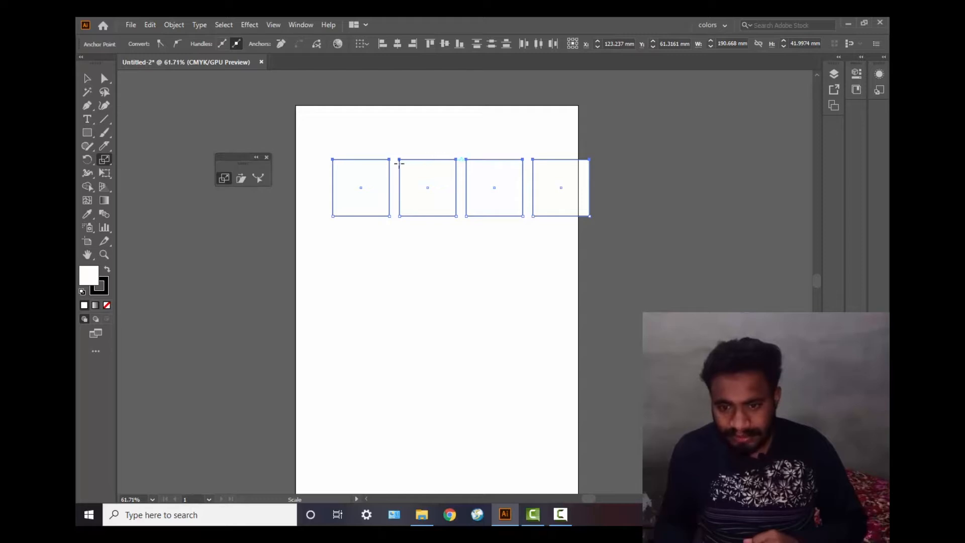
{"action": "left_click", "coordinate": [334, 161]}
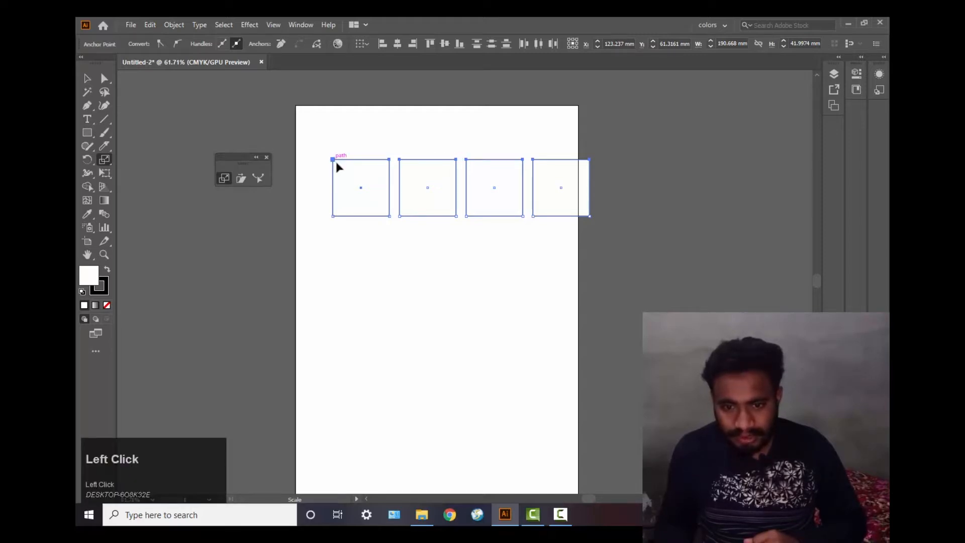
{"action": "left_click_drag", "start_coordinate": [513, 164], "coordinate": [381, 165]}
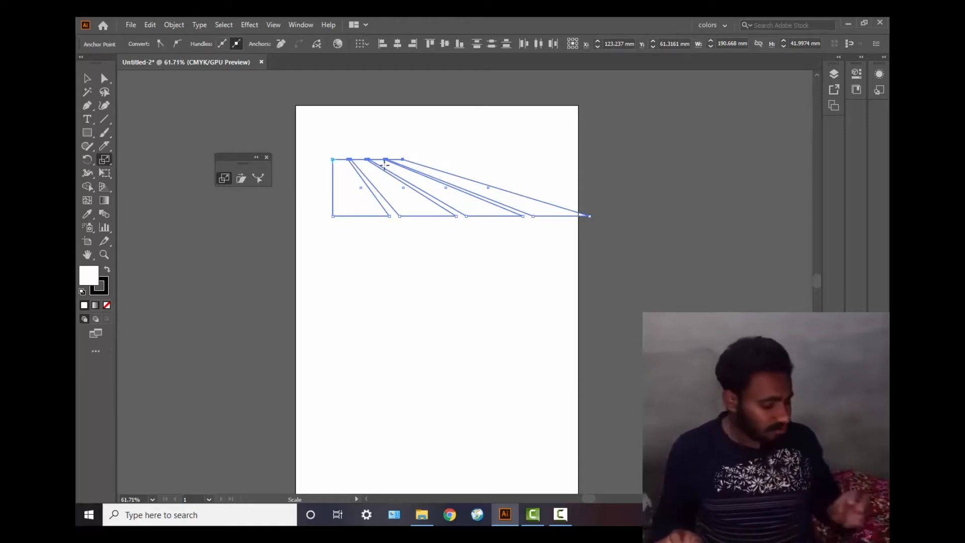
{"action": "key", "text": "ctrl+z"}
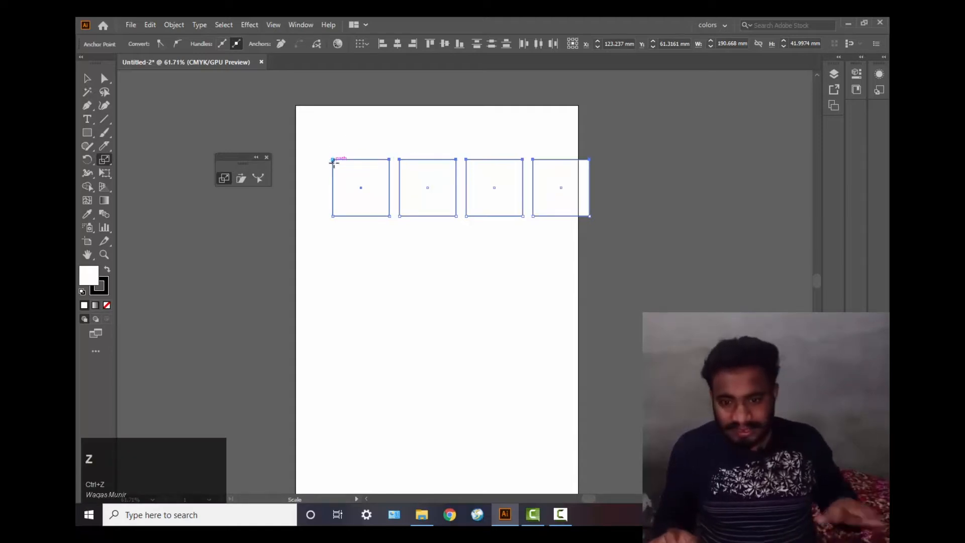
- Scale the top points toward a reference point on the second square's top edge, and undo it
{"action": "left_click", "coordinate": [448, 159]}
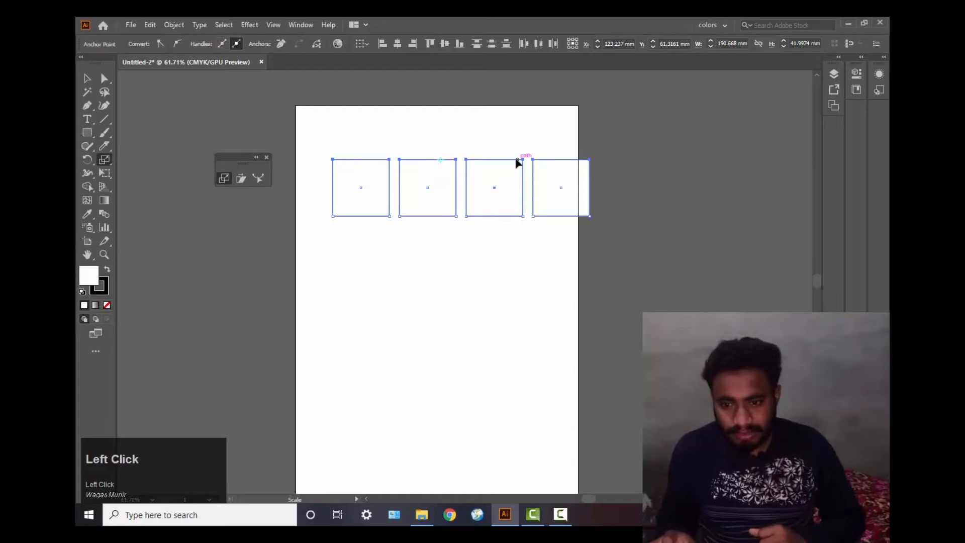
{"action": "left_click_drag", "start_coordinate": [517, 162], "coordinate": [453, 159]}
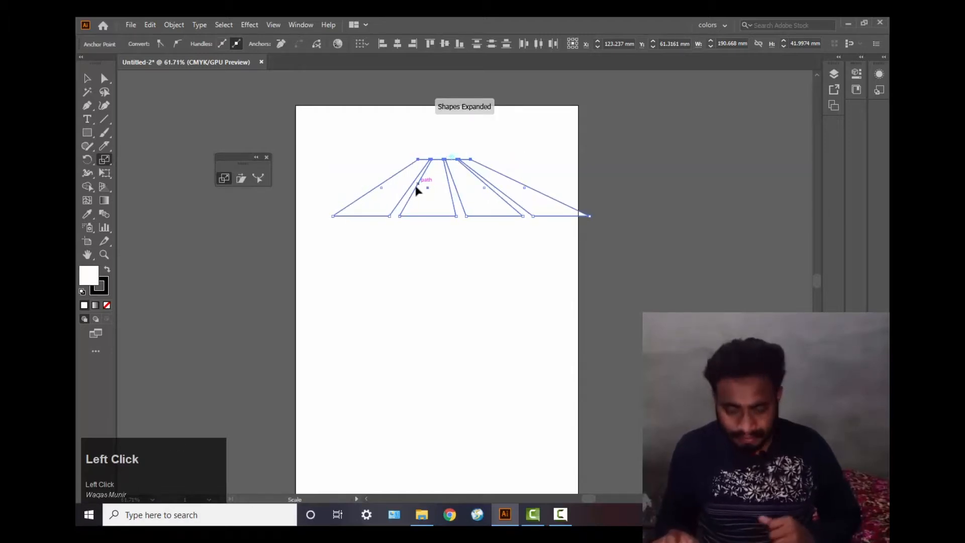
{"action": "key", "text": "ctrl+z"}
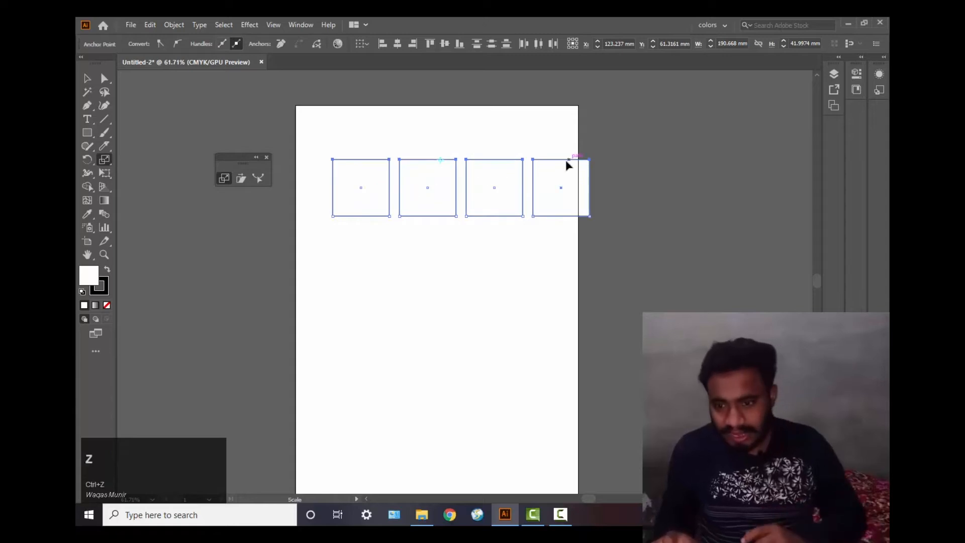
- Scale the top points toward a reference point on the third square's top edge and stretch them far below the bases
{"action": "left_click", "coordinate": [501, 160]}
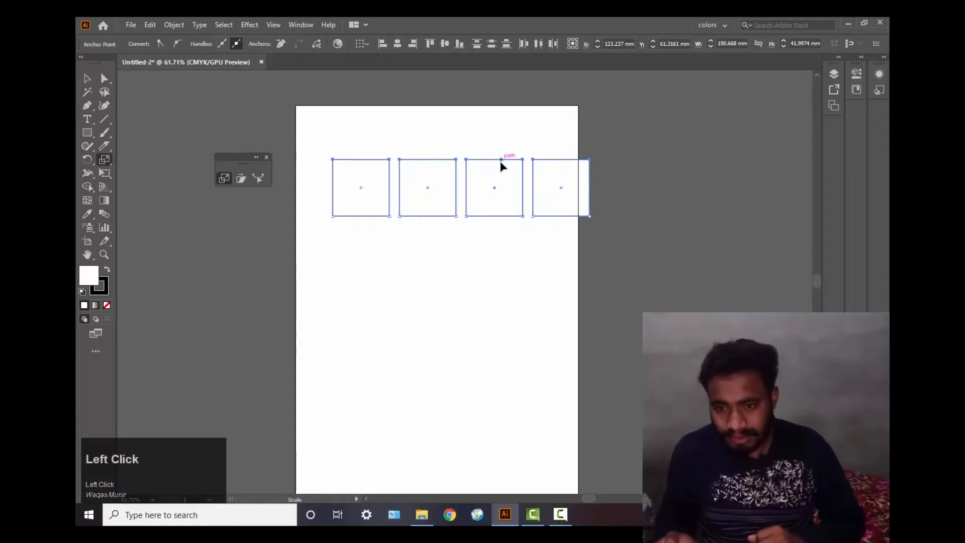
{"action": "left_click_drag", "start_coordinate": [438, 162], "coordinate": [495, 170]}
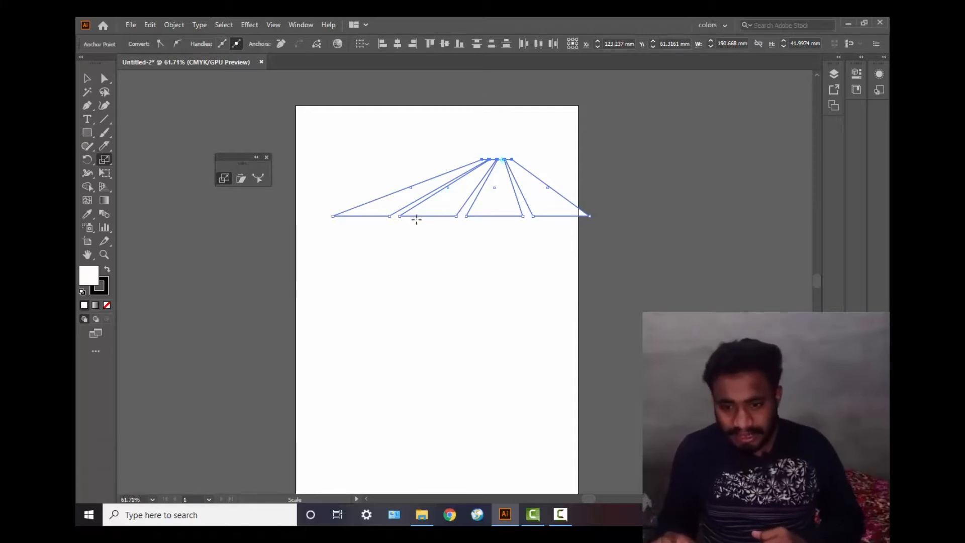
{"action": "left_click_drag", "start_coordinate": [419, 219], "coordinate": [454, 189]}
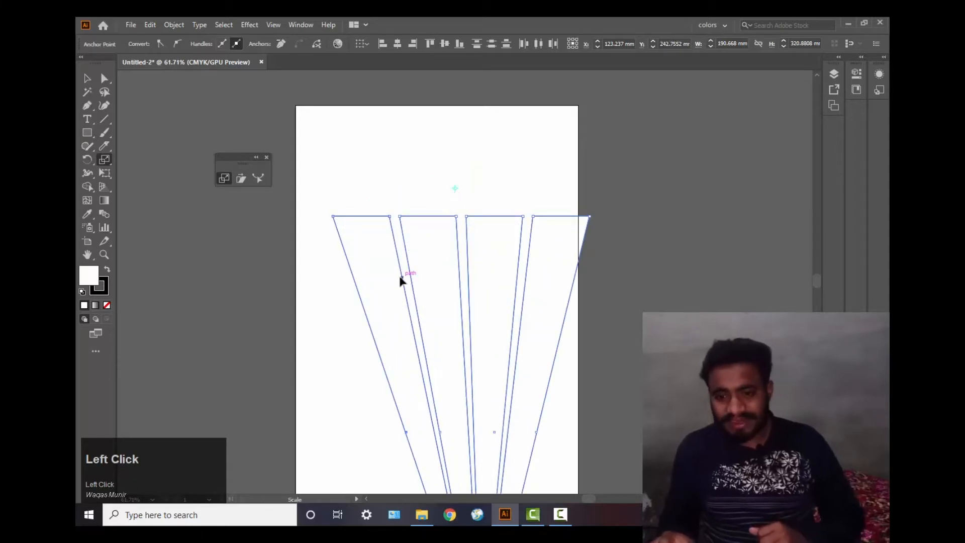
{"action": "left_click_drag", "start_coordinate": [370, 218], "coordinate": [482, 249]}
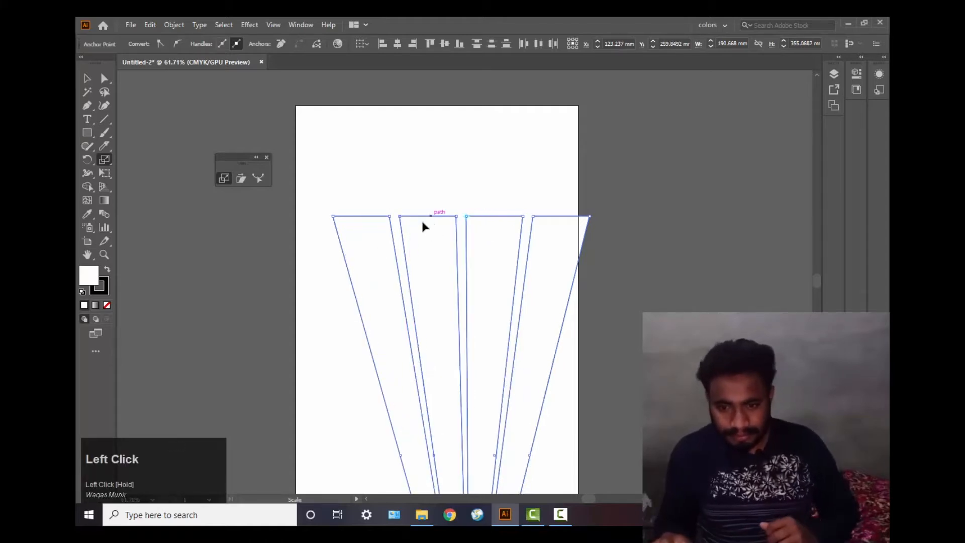
- Delete the distorted shapes completely and draw a new square in the upper middle of the artboard
{"action": "key", "text": "Delete"}
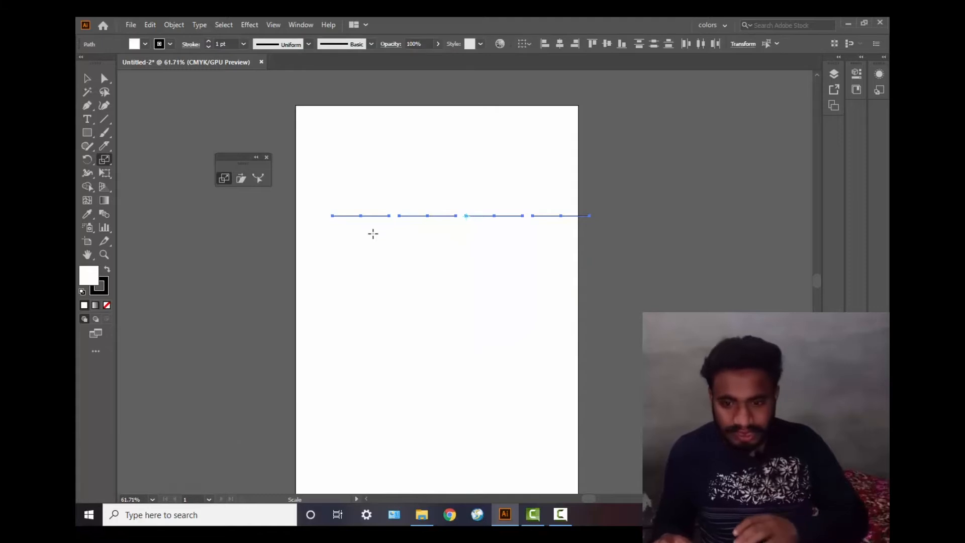
{"action": "key", "text": "Delete"}
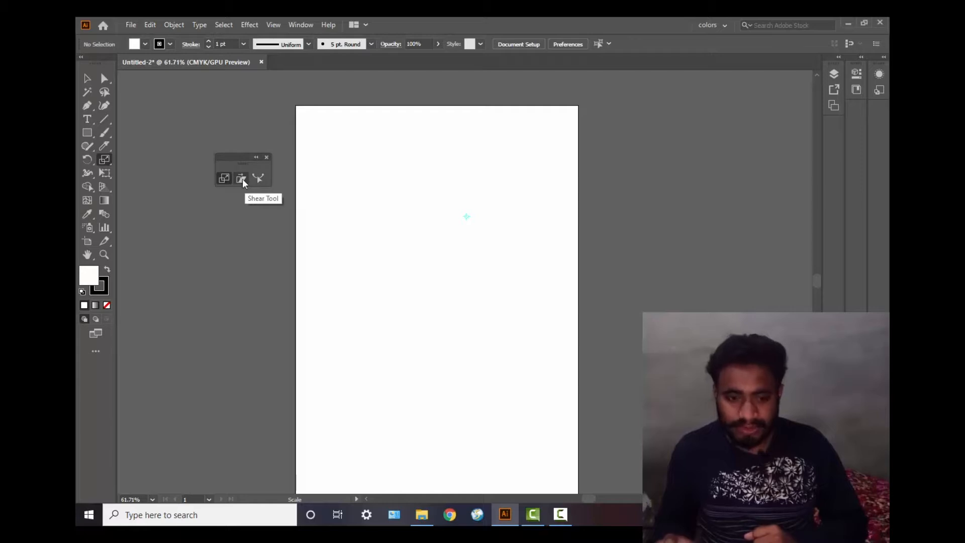
{"action": "left_click", "coordinate": [86, 133]}
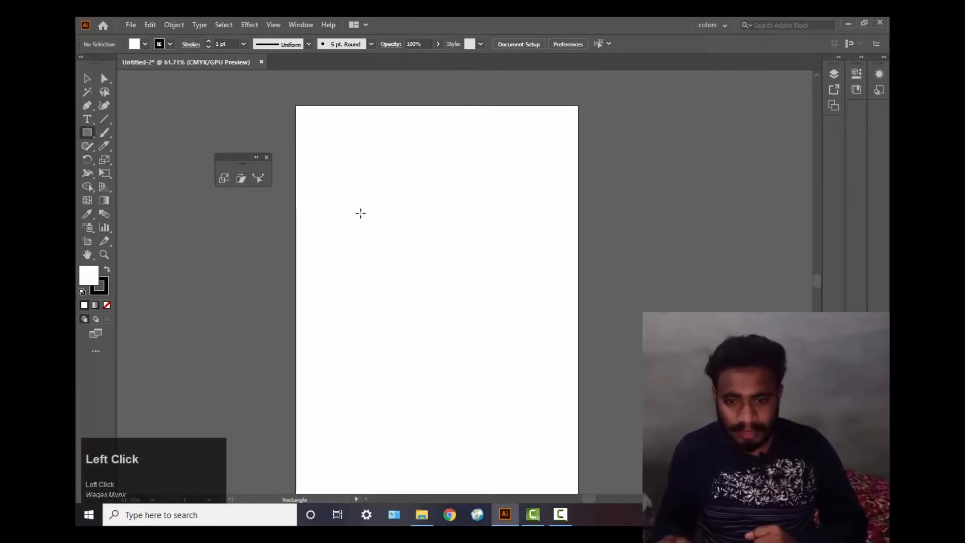
{"action": "left_click", "coordinate": [395, 211]}
{"action": "left_click", "coordinate": [523, 284]}
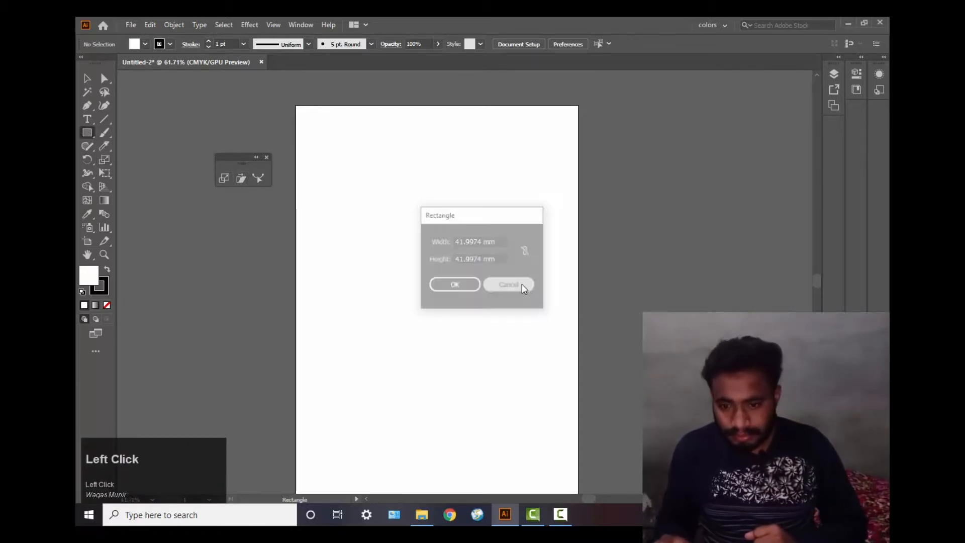
{"action": "left_click_drag", "start_coordinate": [411, 189], "coordinate": [455, 233]}
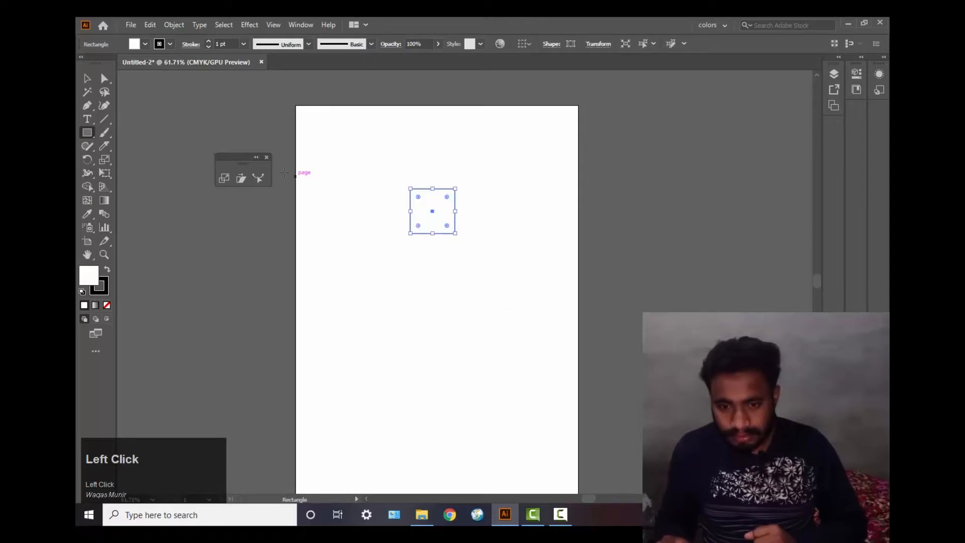
- Try the Shear tool on the new square's top edge and delete the square
{"action": "left_click", "coordinate": [240, 178]}
{"action": "mouse_move", "coordinate": [443, 189]}
{"action": "left_mouse_down"}
{"action": "mouse_move", "coordinate": [474, 201]}
{"action": "mouse_move", "coordinate": [468, 217]}
{"action": "mouse_move", "coordinate": [437, 228]}
{"action": "mouse_move", "coordinate": [448, 194]}
{"action": "mouse_move", "coordinate": [427, 182]}
{"action": "mouse_move", "coordinate": [461, 201]}
{"action": "mouse_move", "coordinate": [446, 197]}
{"action": "mouse_move", "coordinate": [443, 183]}
{"action": "left_mouse_up"}
{"action": "key", "text": "Delete"}
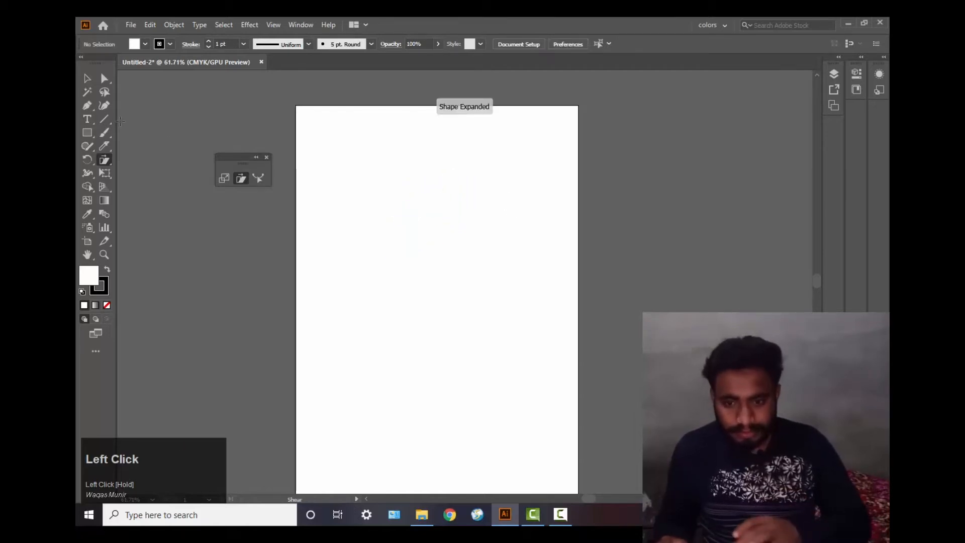
- Draw a small square in the artboard's upper-left area and leave it selected without moving it
{"action": "left_click", "coordinate": [87, 132]}
{"action": "left_click_drag", "start_coordinate": [349, 166], "coordinate": [385, 202]}
{"action": "left_click", "coordinate": [87, 78]}
{"action": "key", "text": "Return"}
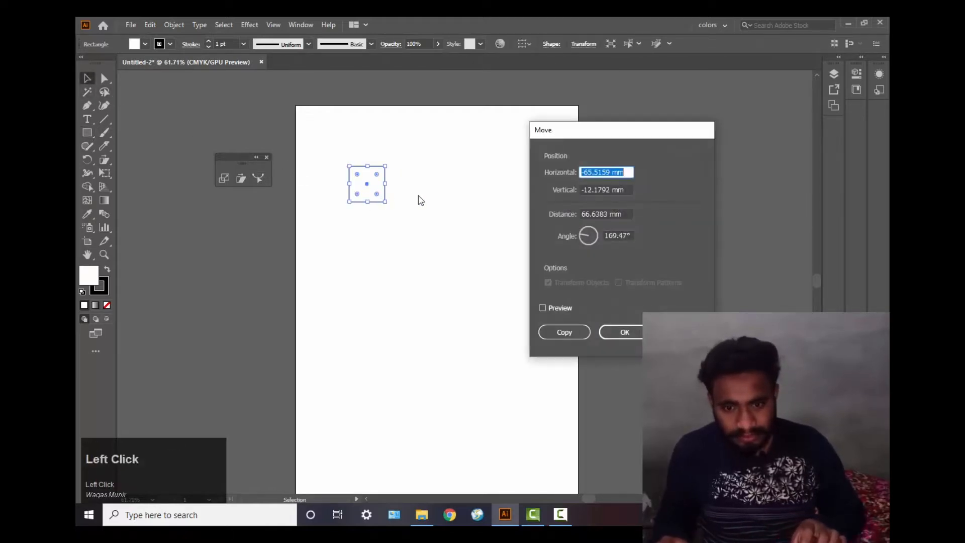
{"action": "key", "text": "Escape"}
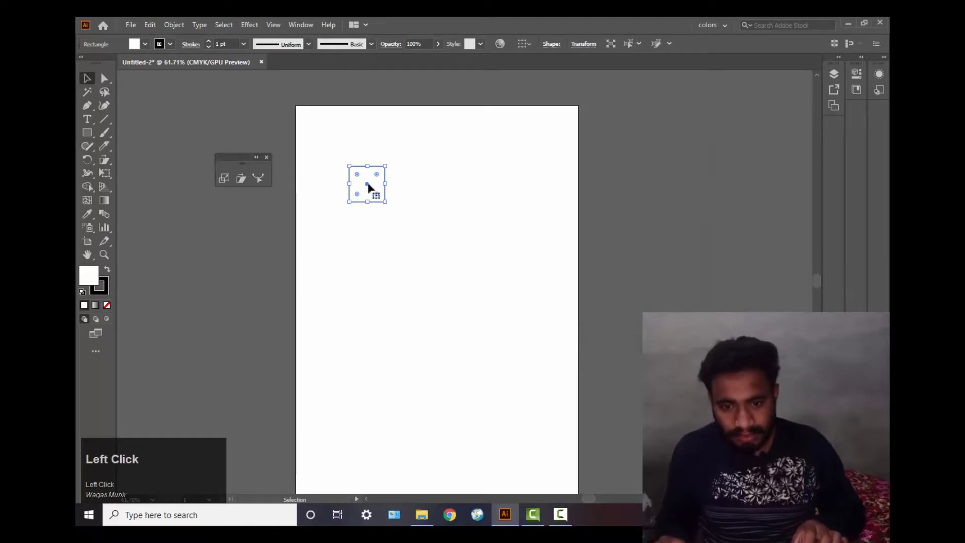
- Duplicate the small square horizontally to the right with a small gap and repeat the copy twice for a row of four
{"action": "left_click_drag", "start_coordinate": [369, 187], "coordinate": [414, 188]}
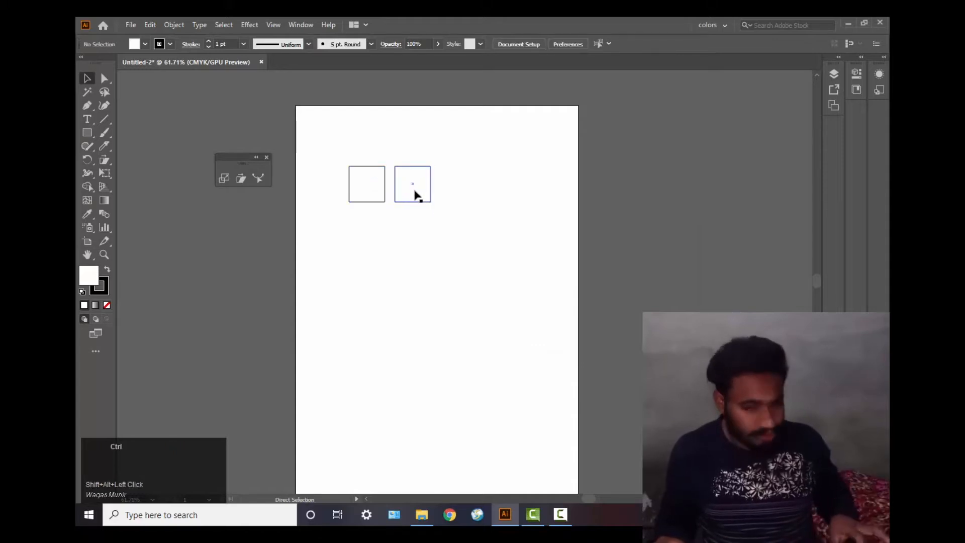
{"action": "left_click", "coordinate": [414, 194]}
{"action": "key", "text": "ctrl+d"}
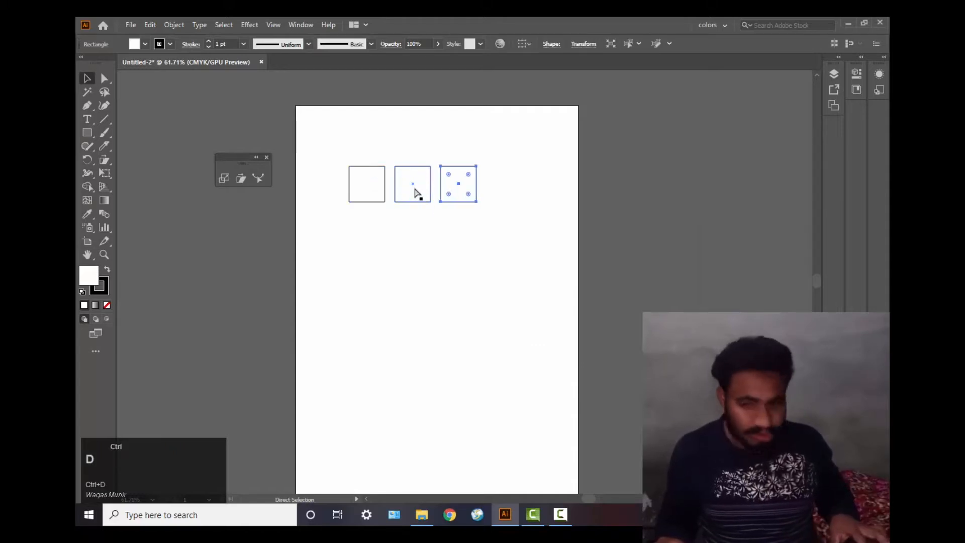
{"action": "key", "text": "ctrl+d"}
- Select the row of four squares and duplicate it straight down with a small gap
{"action": "left_click_drag", "start_coordinate": [325, 151], "coordinate": [526, 210]}
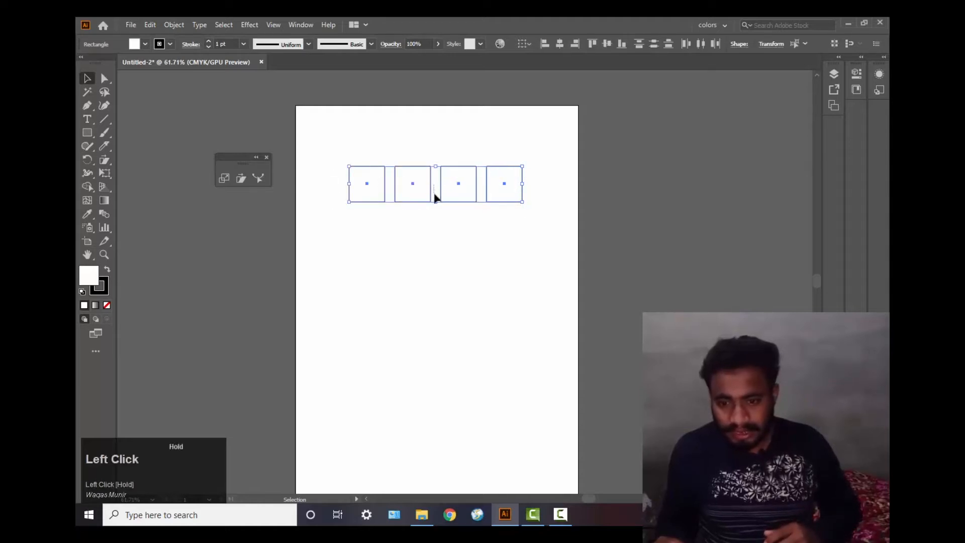
{"action": "left_click", "coordinate": [436, 197]}
{"action": "left_click_drag", "start_coordinate": [327, 156], "coordinate": [538, 224]}
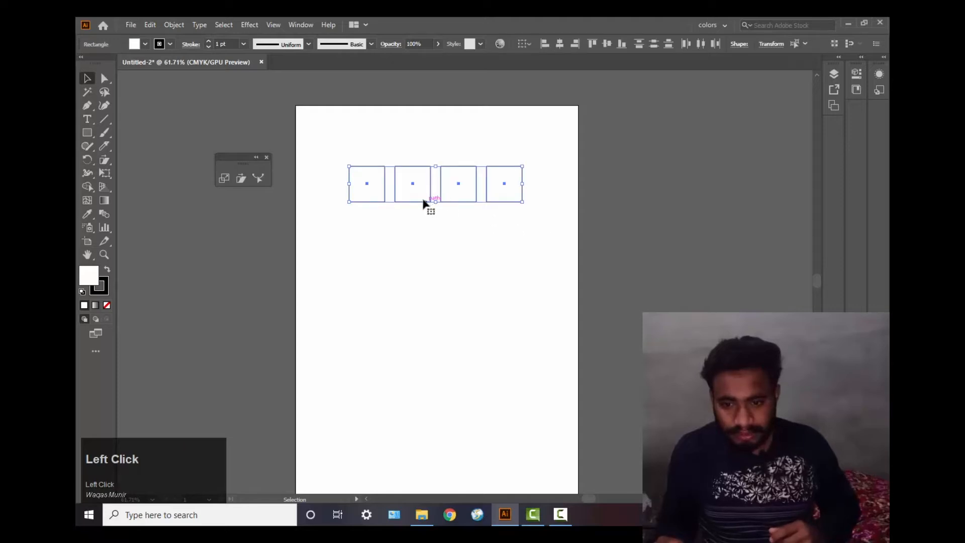
{"action": "left_click_drag", "start_coordinate": [423, 202], "coordinate": [422, 245]}
{"action": "key", "text": "shift+alt"}
- Repeat the downward row copy twice and undo both repeats
{"action": "key", "text": "ctrl+d"}
{"action": "key", "text": "ctrl+d"}
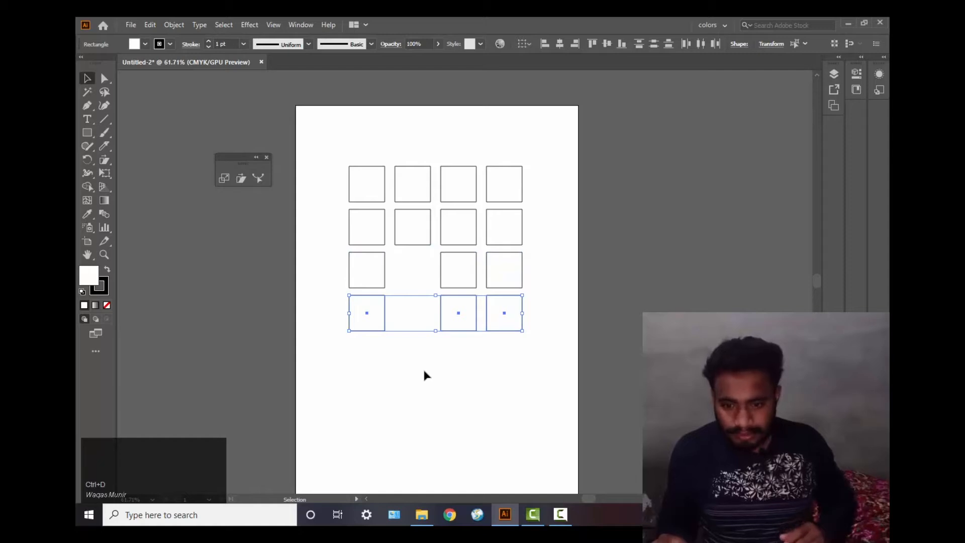
{"action": "key", "text": "ctrl+z"}
{"action": "key", "text": "ctrl+z"}
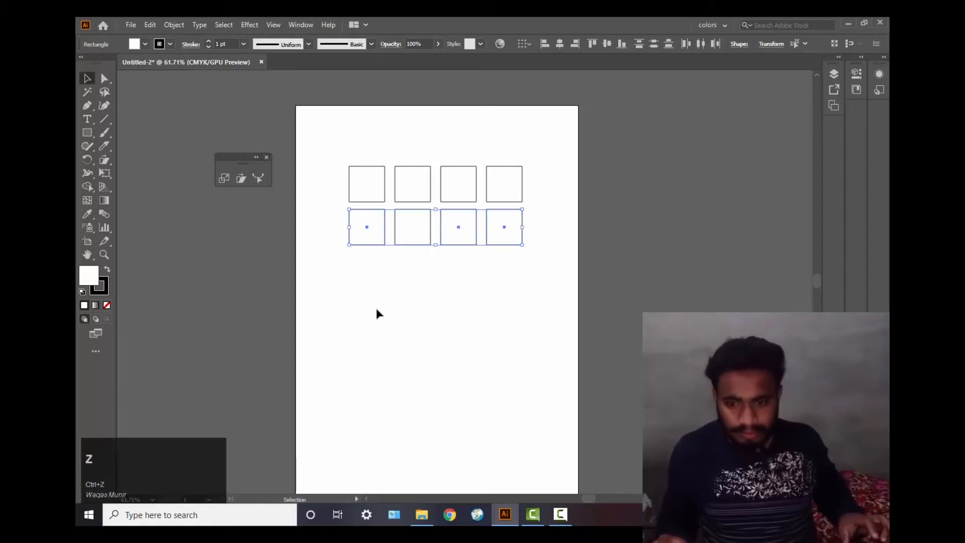
- Select all four squares of the second row and repeat the downward copy twice for a four-by-four grid
{"action": "left_click_drag", "start_coordinate": [324, 210], "coordinate": [528, 238]}
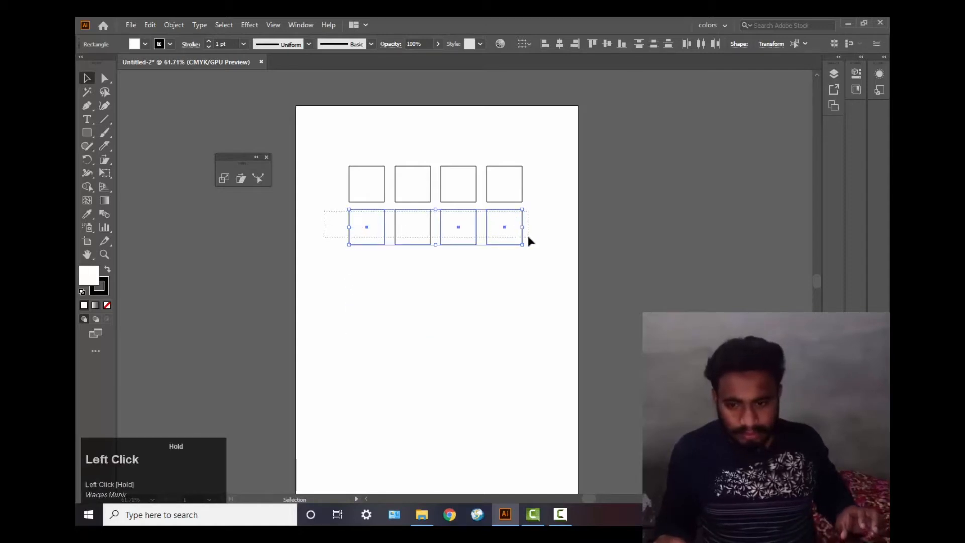
{"action": "key", "text": "ctrl+d"}
{"action": "key", "text": "ctrl+d"}
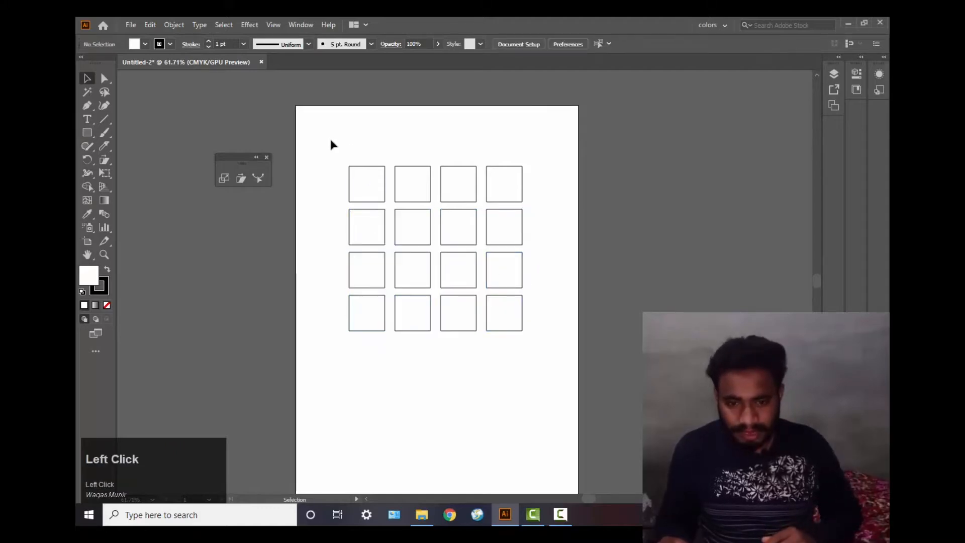
- Select the whole grid of squares and slant it in several directions with the Shear tool, using different reference points
{"action": "left_click_drag", "start_coordinate": [330, 137], "coordinate": [533, 397]}
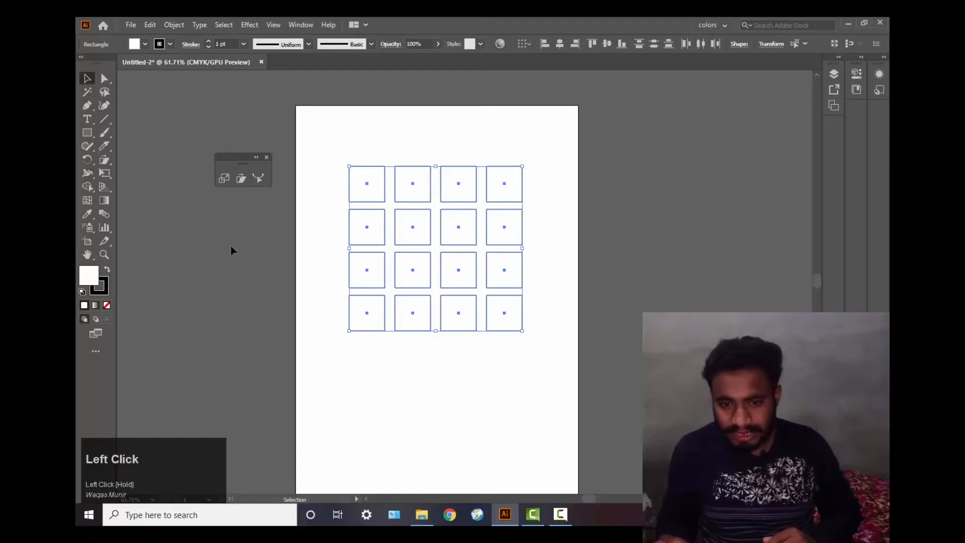
{"action": "left_click", "coordinate": [245, 181]}
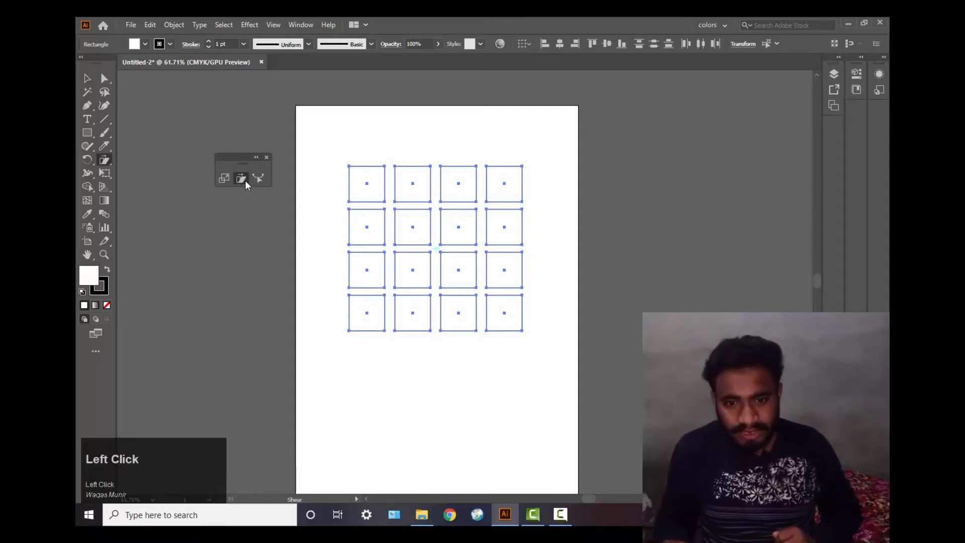
{"action": "left_click_drag", "start_coordinate": [410, 166], "coordinate": [459, 165]}
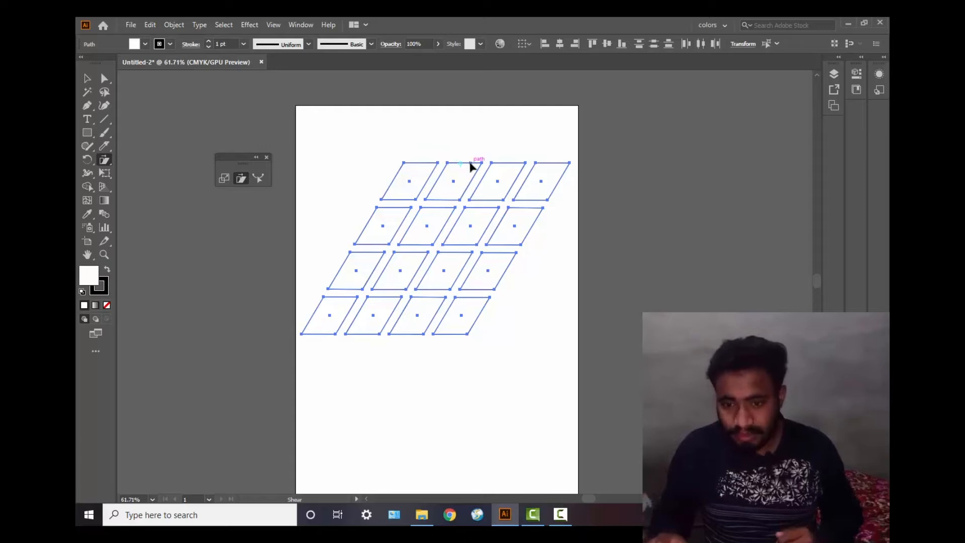
{"action": "left_click_drag", "start_coordinate": [471, 163], "coordinate": [418, 164]}
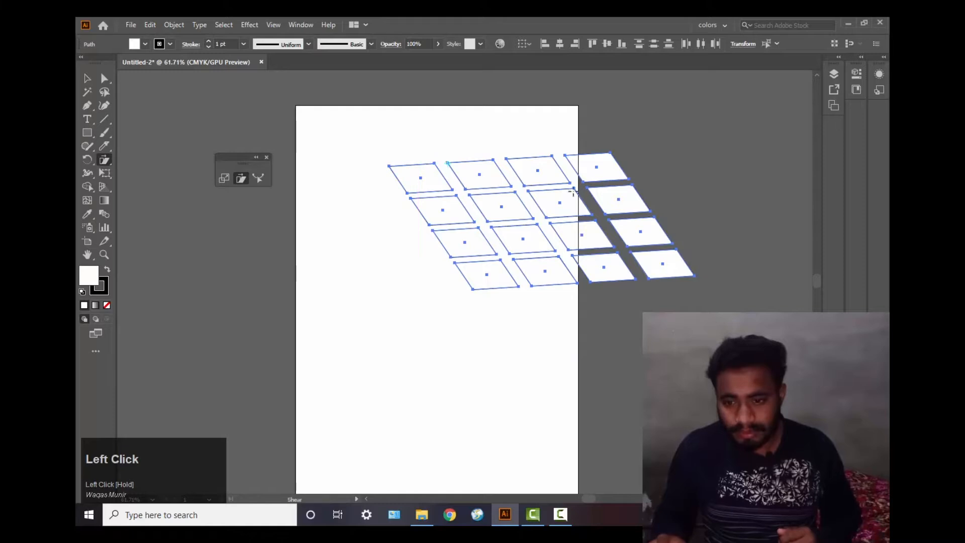
{"action": "left_click_drag", "start_coordinate": [622, 168], "coordinate": [523, 222]}
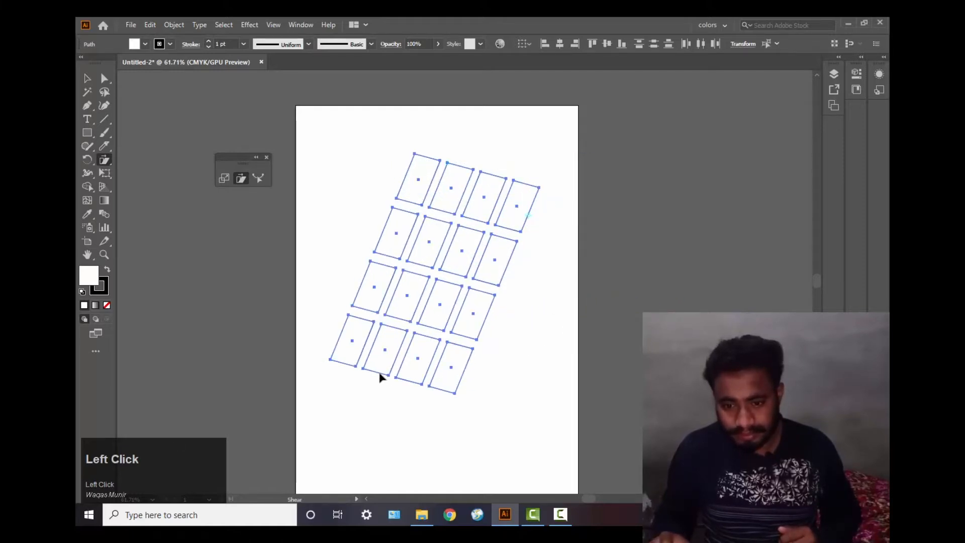
- Slant the grid of squares once more with the Shear tool and delete the whole grid
{"action": "left_click_drag", "start_coordinate": [376, 374], "coordinate": [363, 320]}
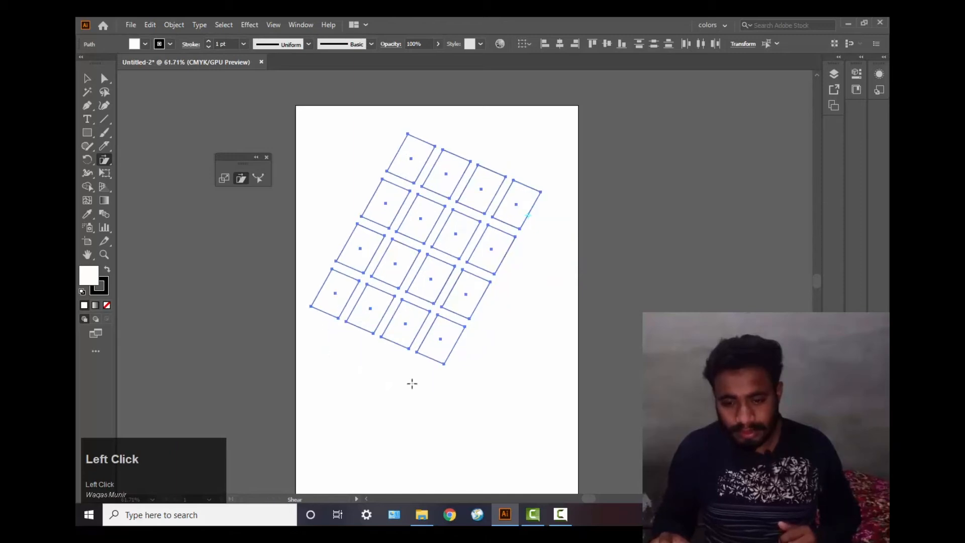
{"action": "key", "text": "Delete"}
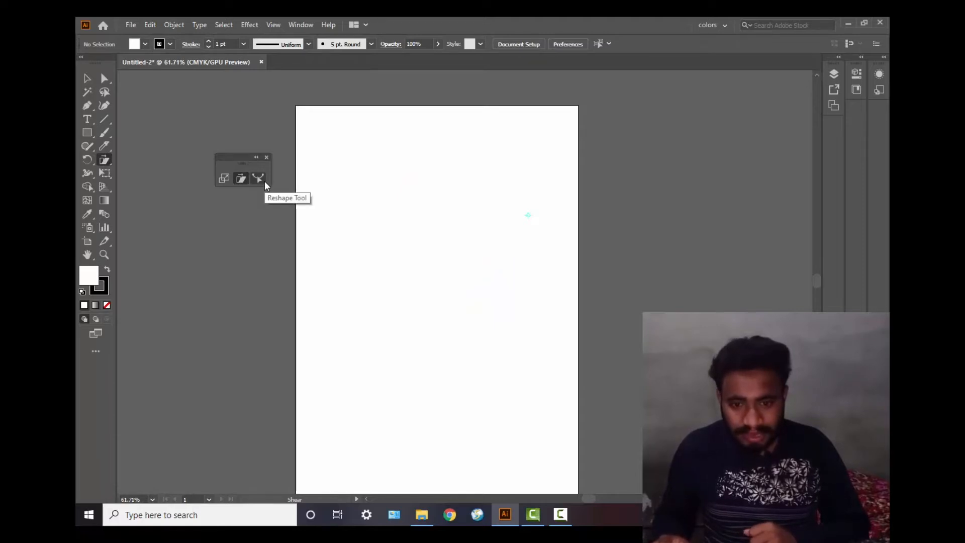
- Draw a tall, narrow rectangle about 51 mm wide and 143 mm high on the artboard and deselect it
{"action": "left_click", "coordinate": [89, 134]}
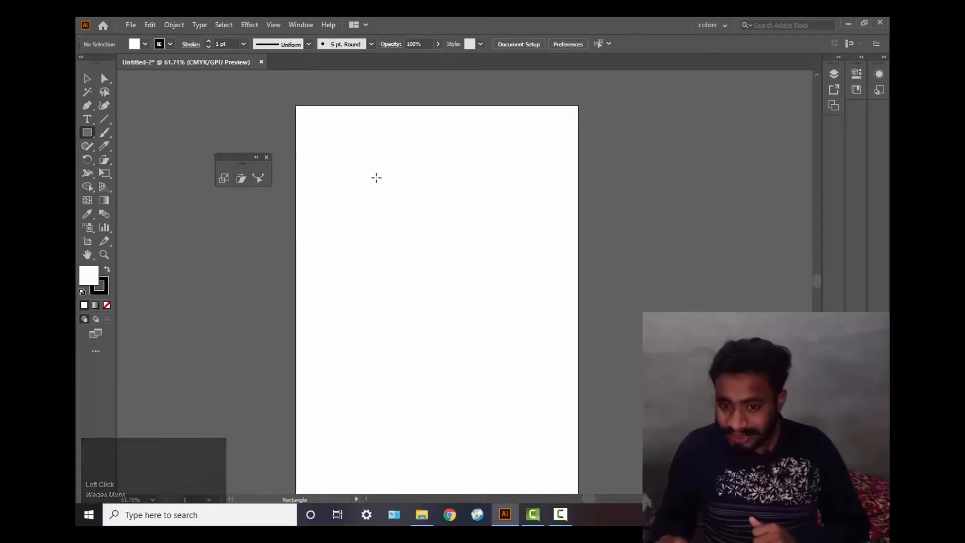
{"action": "left_click_drag", "start_coordinate": [376, 177], "coordinate": [445, 370]}
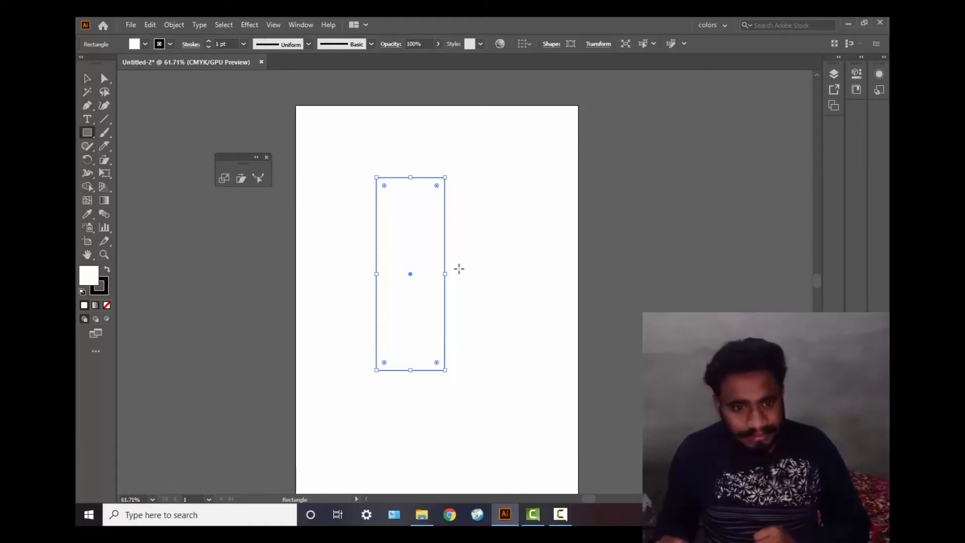
{"action": "left_click", "coordinate": [82, 79]}
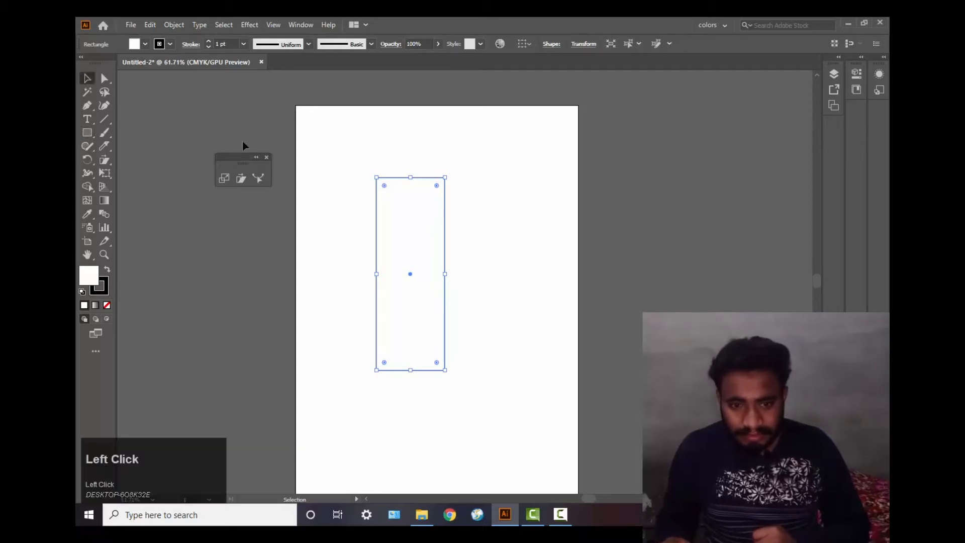
{"action": "left_click", "coordinate": [499, 218]}
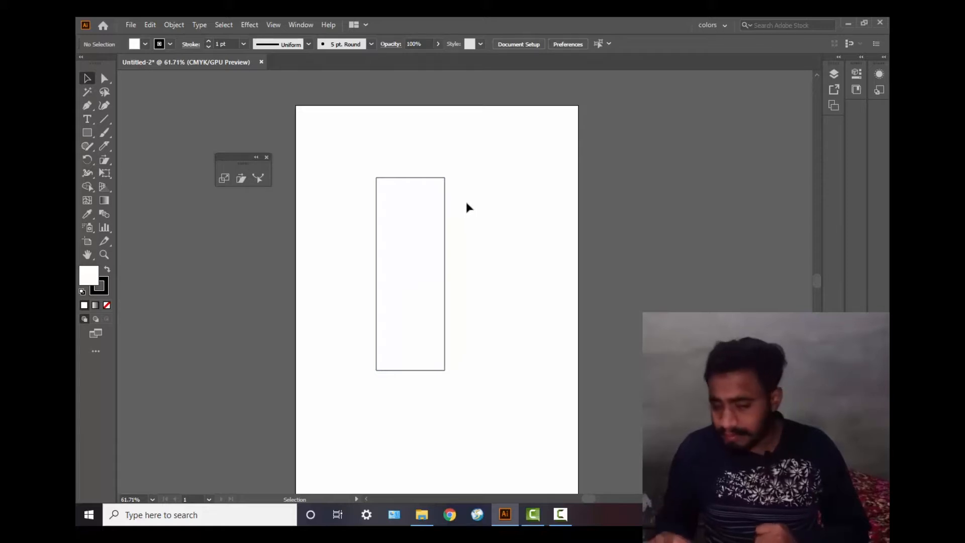
- Try to add an anchor point on the unselected rectangle's right edge with the Pen tool
{"action": "left_click", "coordinate": [85, 105]}
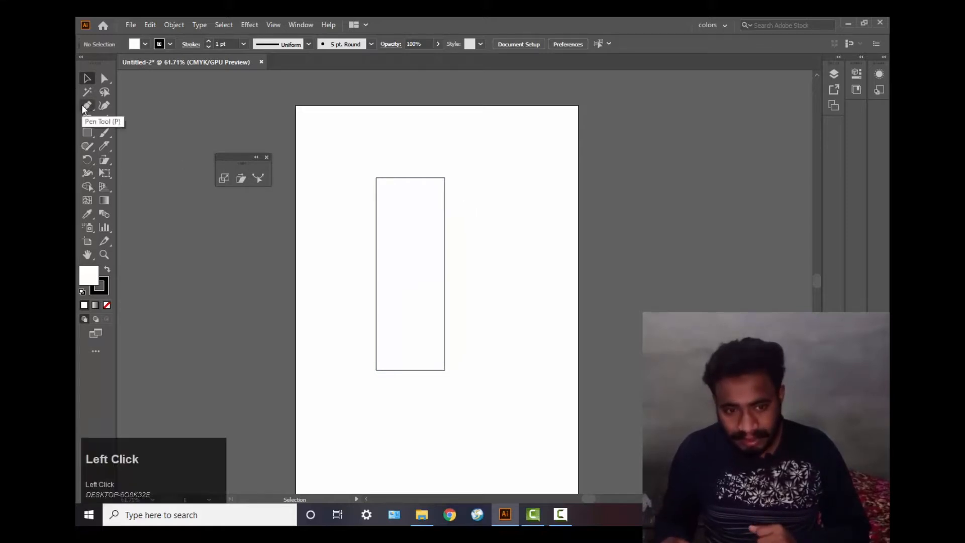
{"action": "left_click", "coordinate": [444, 214]}
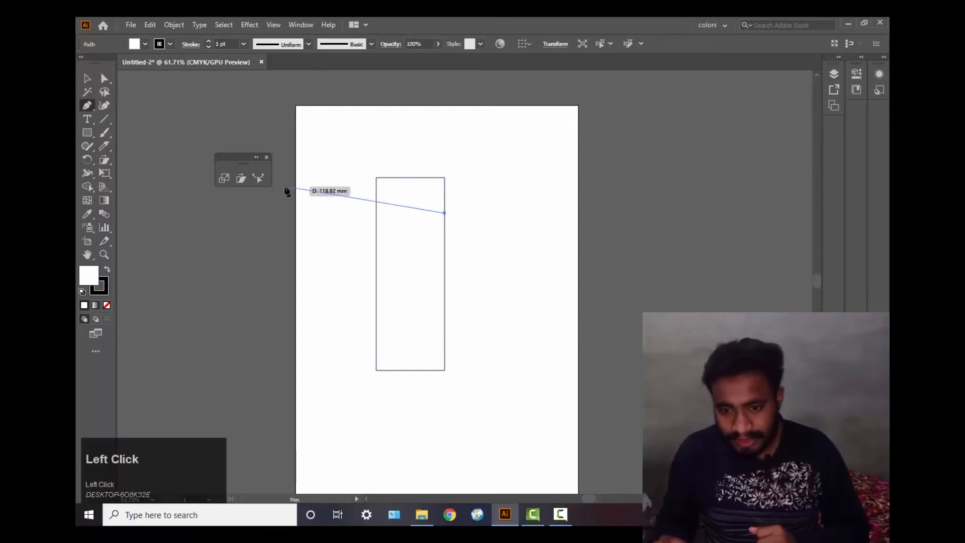
{"action": "left_click", "coordinate": [88, 81]}
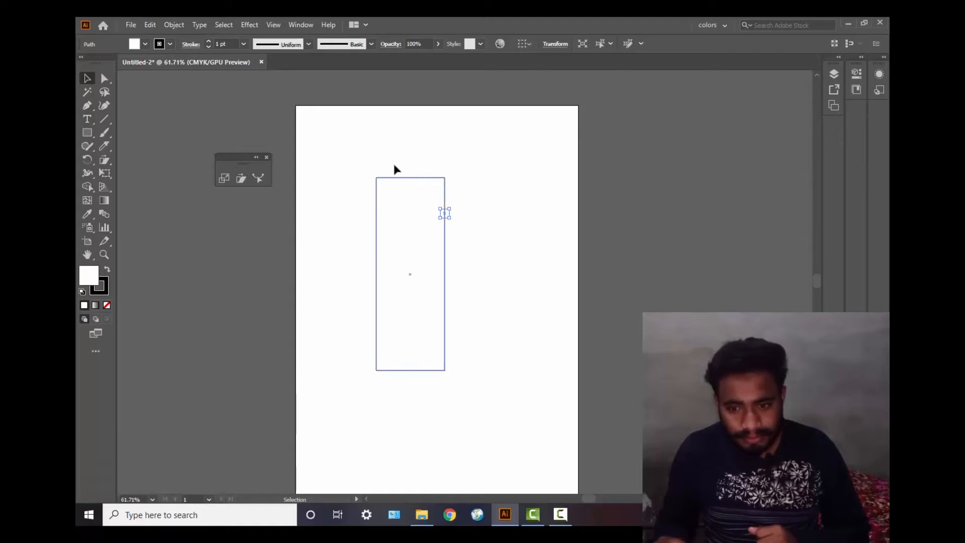
- Isolate the rectangle, add an anchor point near the top of its right edge and pull that point about 15 mm outward
{"action": "left_click", "coordinate": [393, 177]}
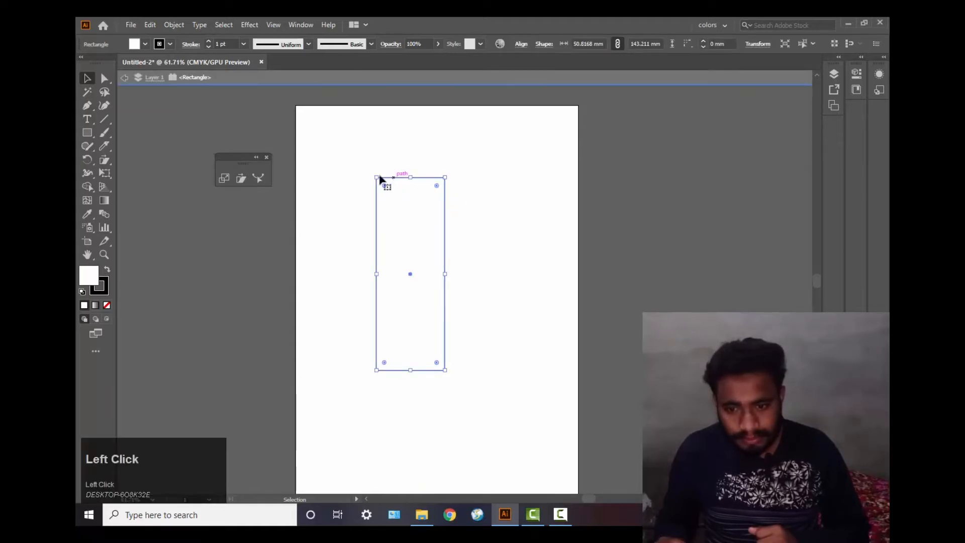
{"action": "left_click", "coordinate": [87, 105]}
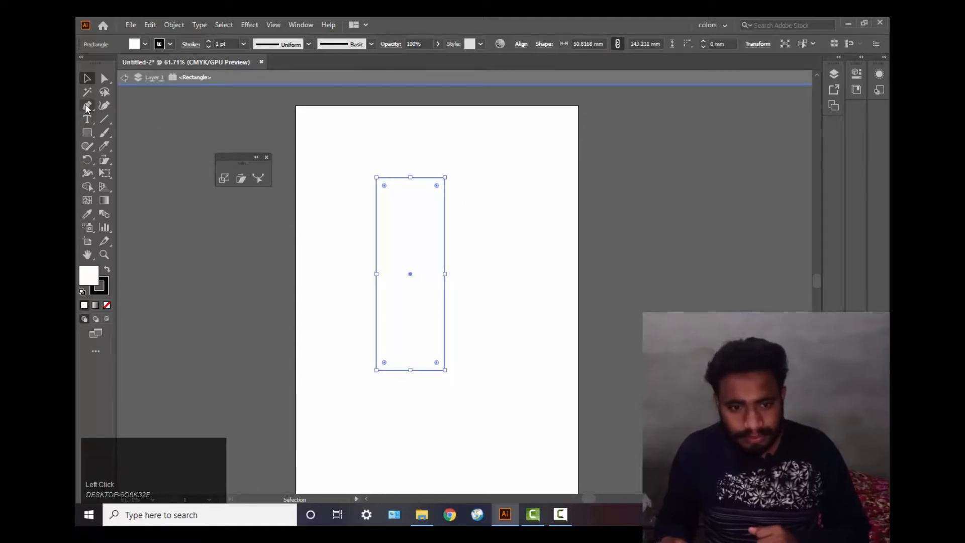
{"action": "left_click", "coordinate": [445, 203]}
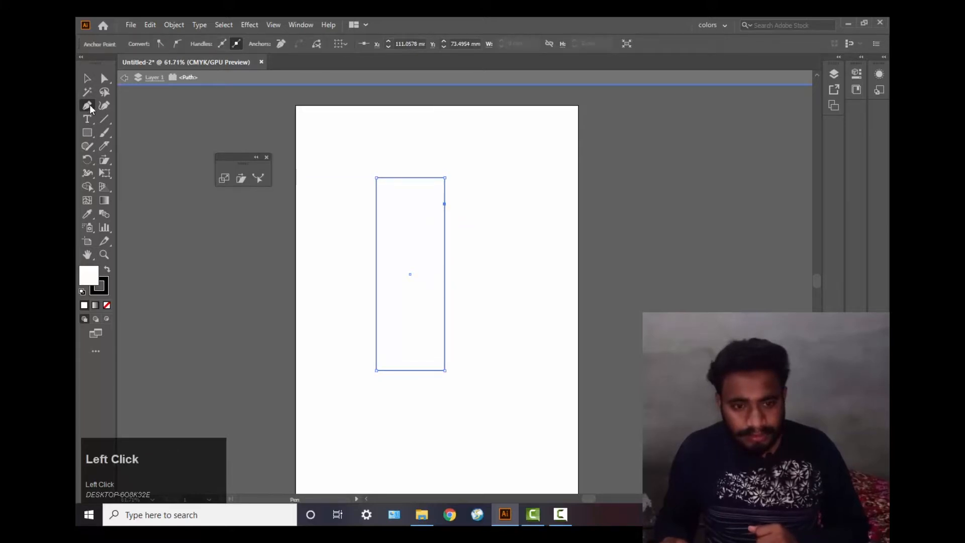
{"action": "left_click", "coordinate": [104, 82]}
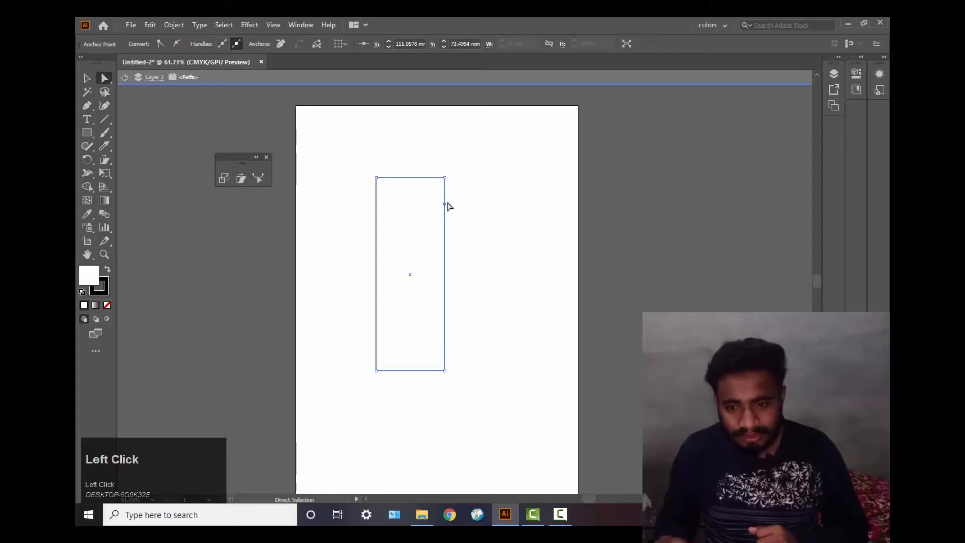
{"action": "left_click_drag", "start_coordinate": [445, 204], "coordinate": [465, 201]}
- Convert the pulled-out corner point into a smooth curve with the Anchor Point tool
{"action": "left_click", "coordinate": [88, 108]}
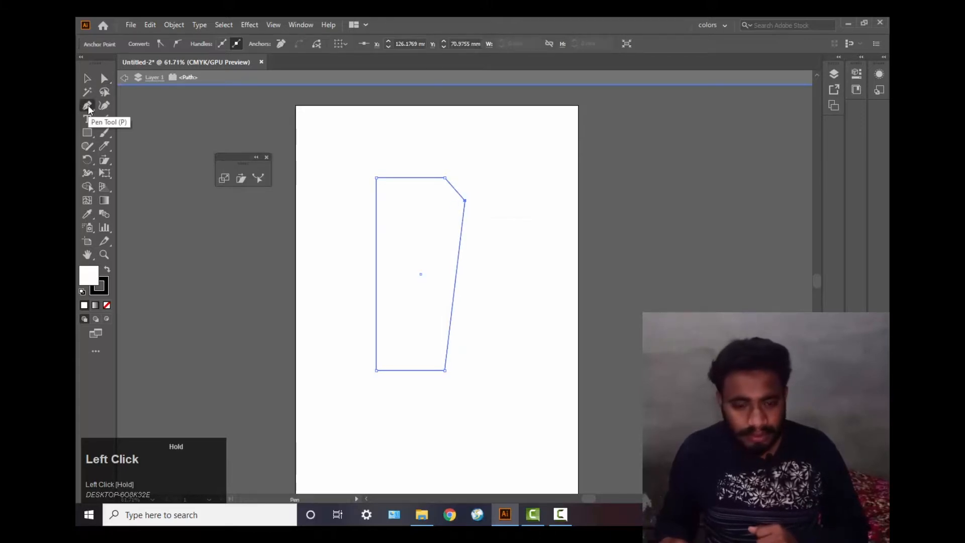
{"action": "left_click_drag", "start_coordinate": [89, 107], "coordinate": [142, 143]}
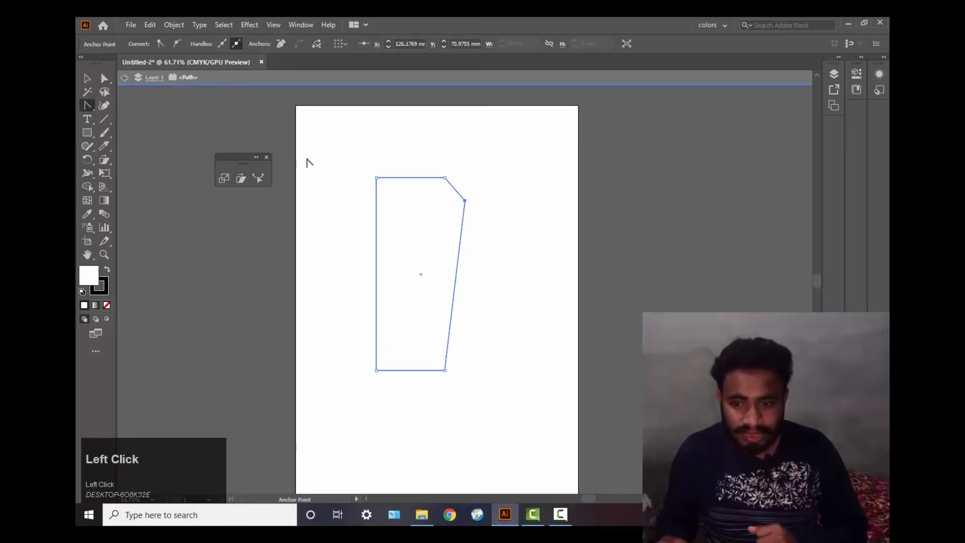
{"action": "left_click_drag", "start_coordinate": [466, 203], "coordinate": [465, 222]}
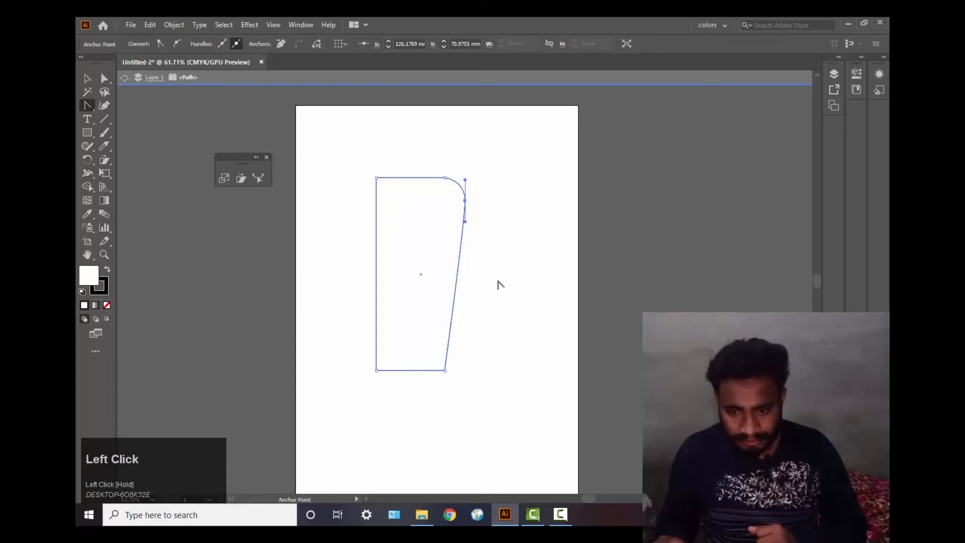
- Bulge the shape's upper left side outward and its top edge upward with the Reshape tool
{"action": "left_click", "coordinate": [87, 78]}
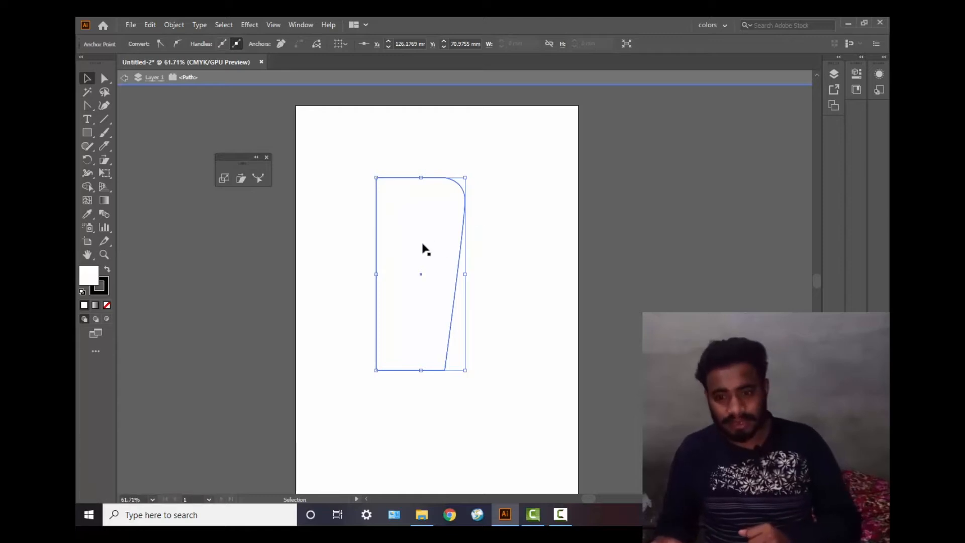
{"action": "double_click", "coordinate": [104, 78]}
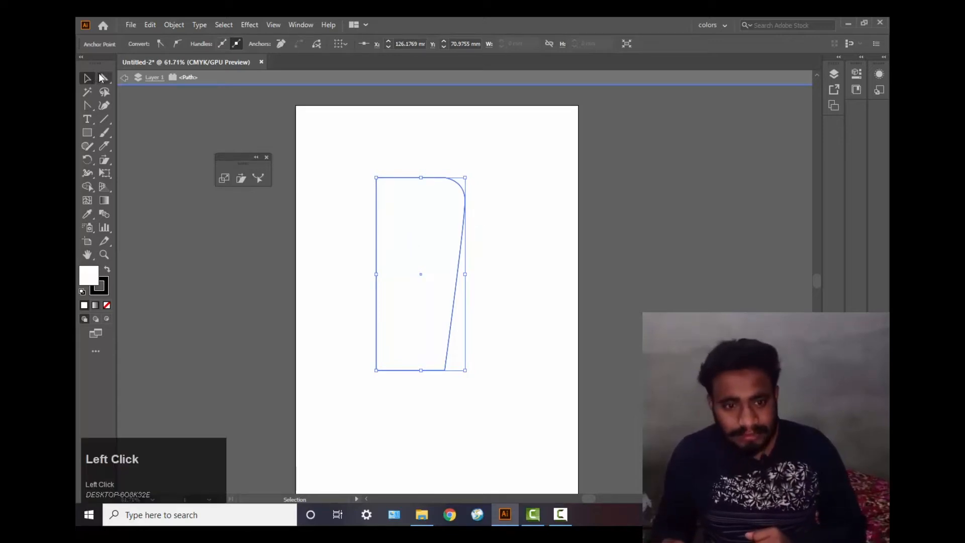
{"action": "left_click", "coordinate": [680, 331]}
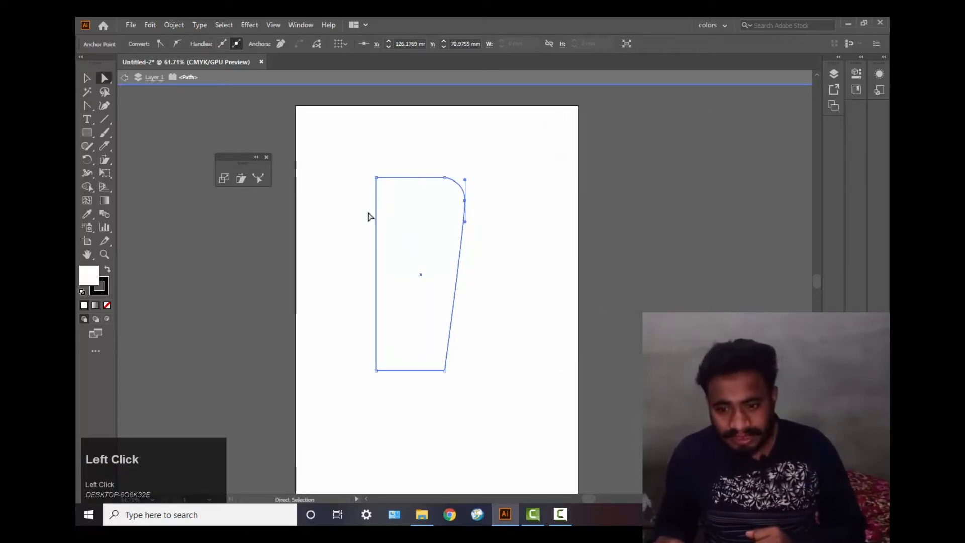
{"action": "left_click", "coordinate": [378, 252]}
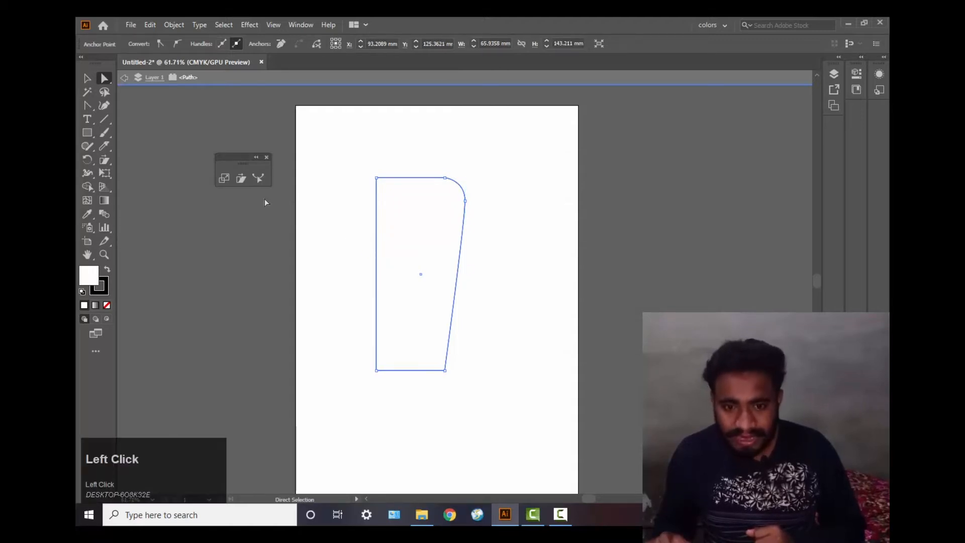
{"action": "left_click", "coordinate": [258, 179]}
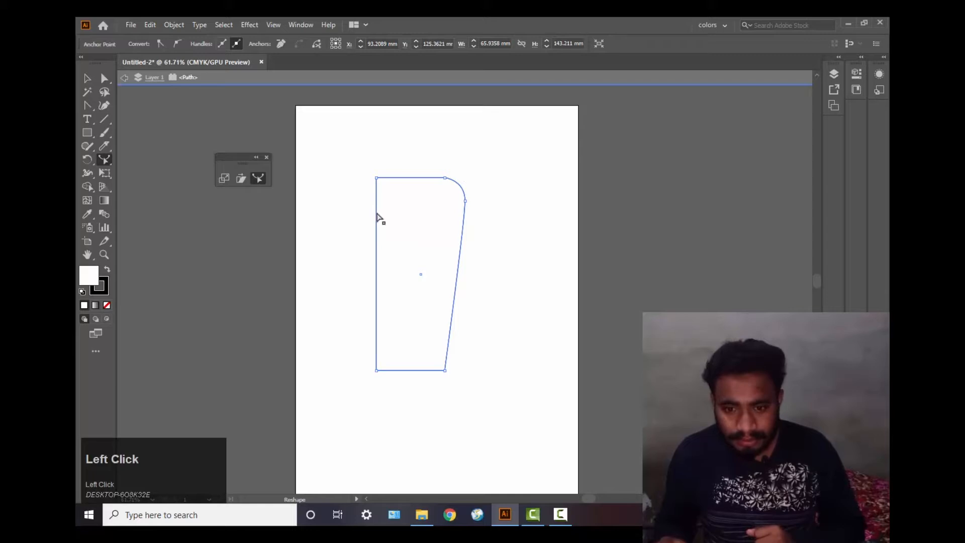
{"action": "left_click_drag", "start_coordinate": [372, 213], "coordinate": [346, 209]}
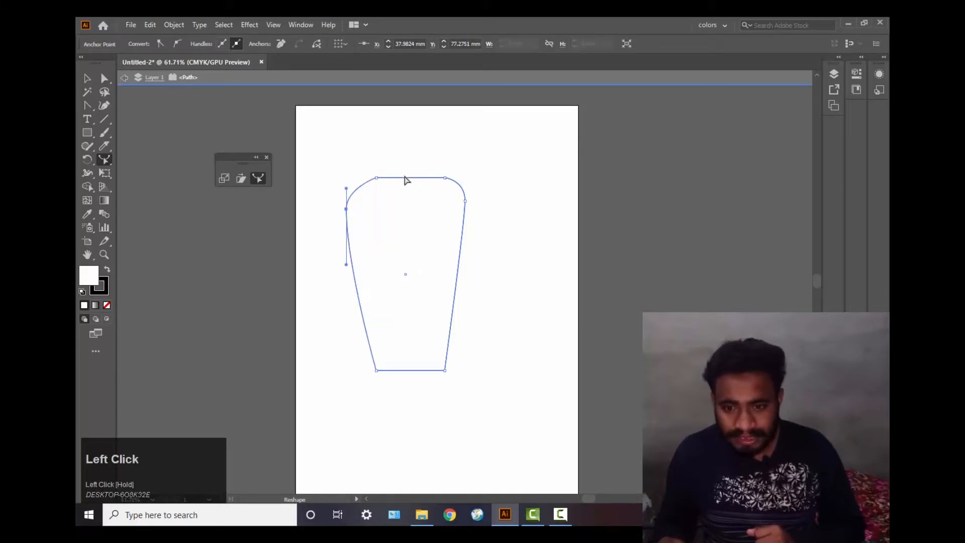
{"action": "left_click_drag", "start_coordinate": [413, 180], "coordinate": [405, 154]}
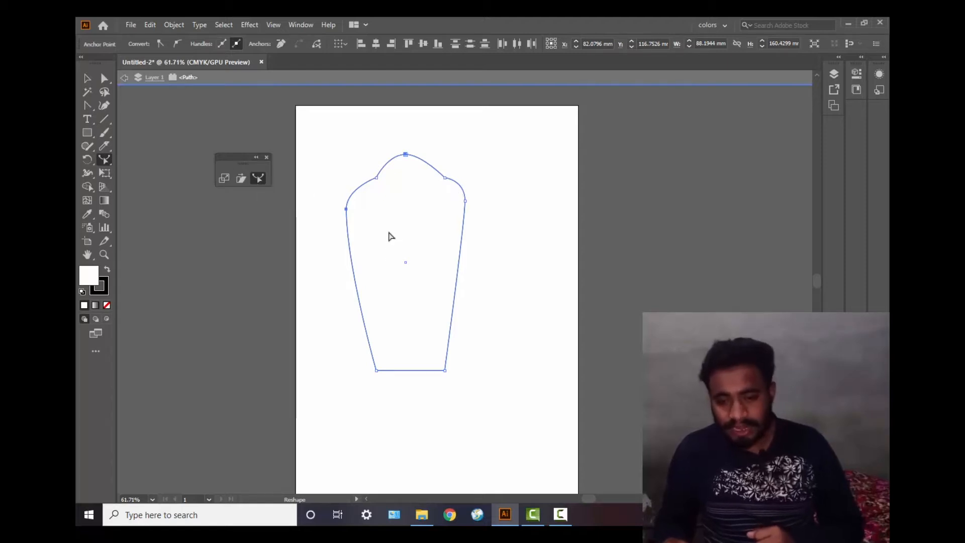
- Reshape both long sides inward to form a narrow waist and arch the bottom edge upward
{"action": "left_click", "coordinate": [354, 272]}
{"action": "left_click_drag", "start_coordinate": [354, 271], "coordinate": [396, 276]}
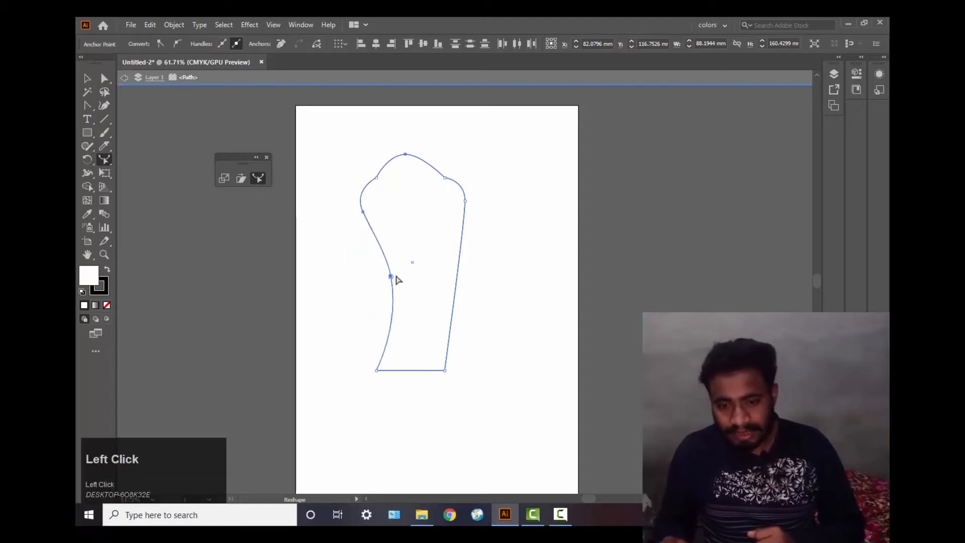
{"action": "left_click", "coordinate": [460, 272]}
{"action": "left_click_drag", "start_coordinate": [460, 272], "coordinate": [415, 279]}
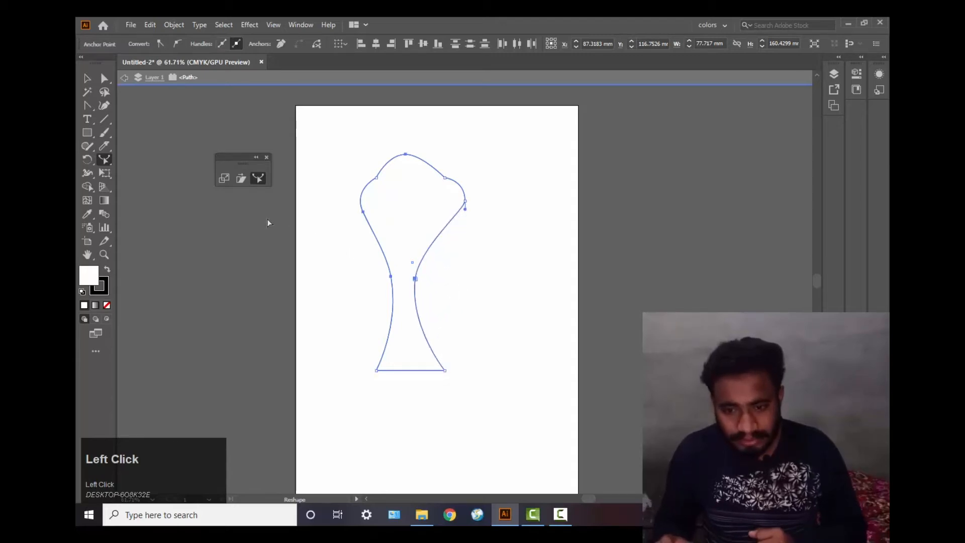
{"action": "left_click_drag", "start_coordinate": [411, 370], "coordinate": [409, 347]}
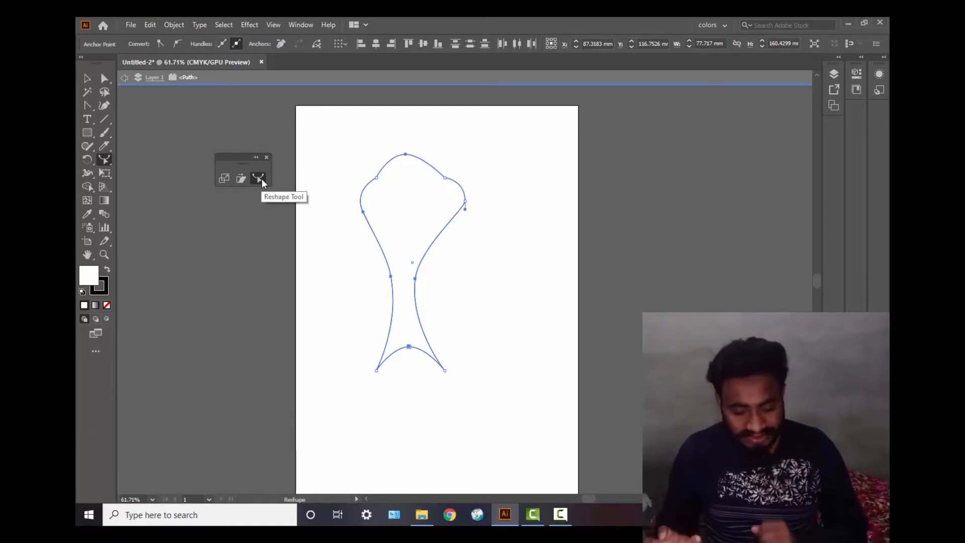
- Delete the reshaped path and draw a new upright rectangle about 67 mm wide and 122 mm high
{"action": "key", "text": "Delete"}
{"action": "key", "text": "Delete"}
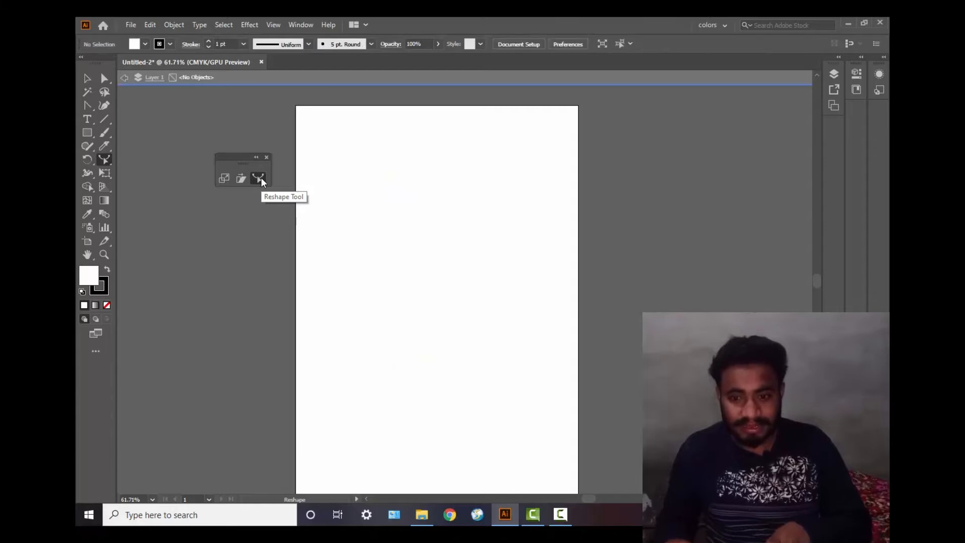
{"action": "left_click", "coordinate": [85, 132]}
{"action": "left_click_drag", "start_coordinate": [389, 183], "coordinate": [480, 348]}
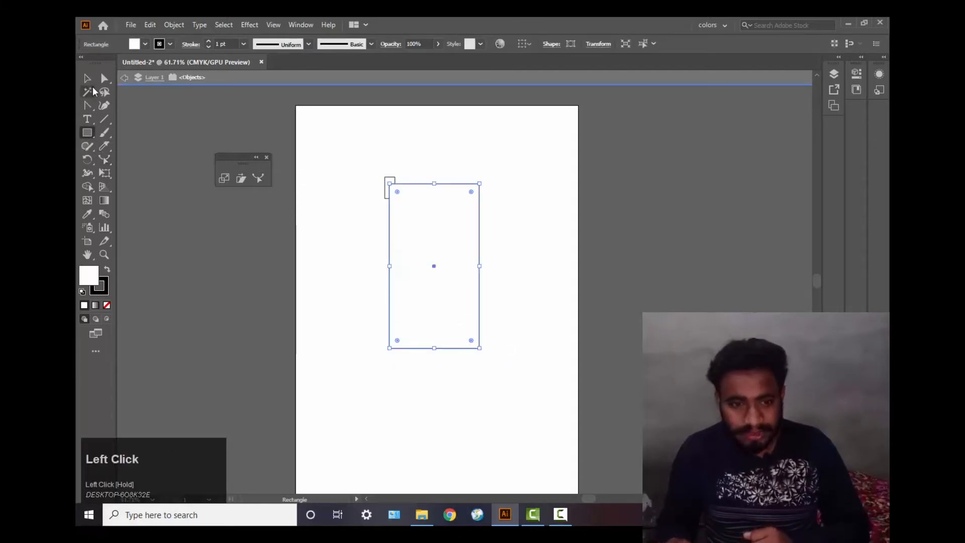
- Bulge the new rectangle's two sides outward and curve its top and bottom edges inward with the Reshape tool
{"action": "double_click", "coordinate": [105, 79]}
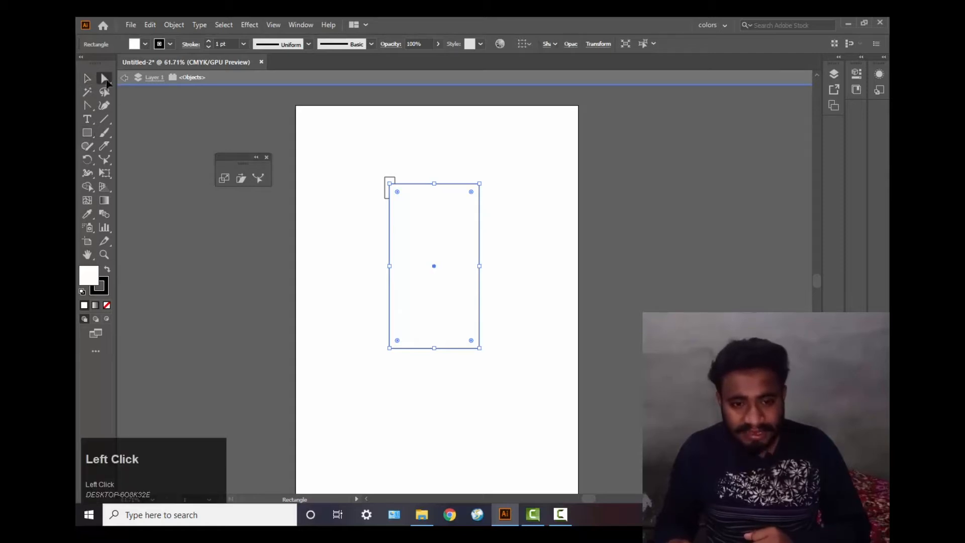
{"action": "left_click", "coordinate": [685, 333]}
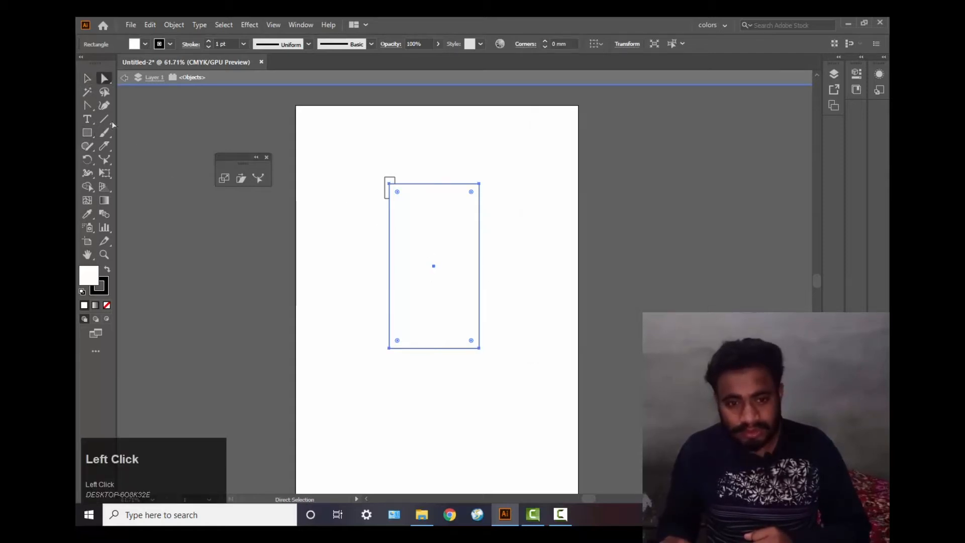
{"action": "left_click", "coordinate": [315, 186]}
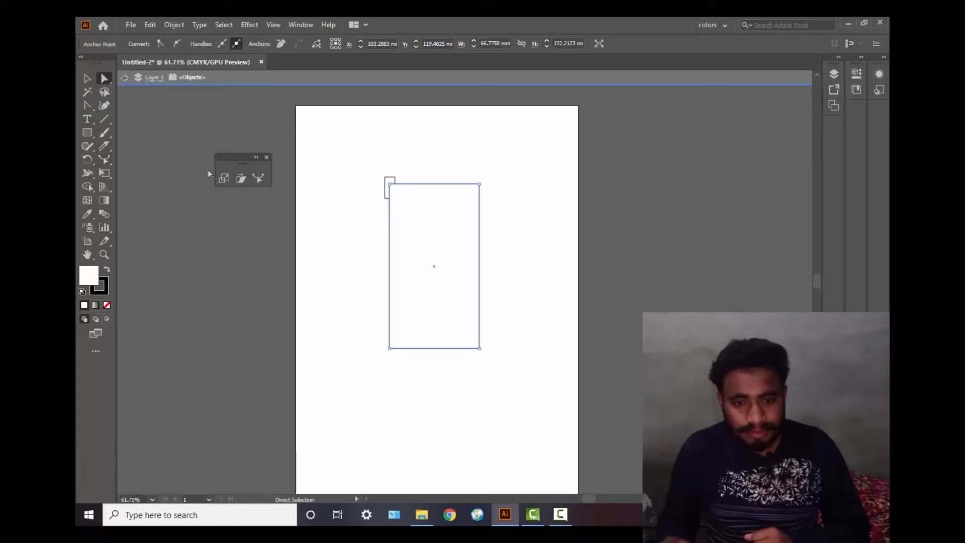
{"action": "left_click", "coordinate": [256, 178]}
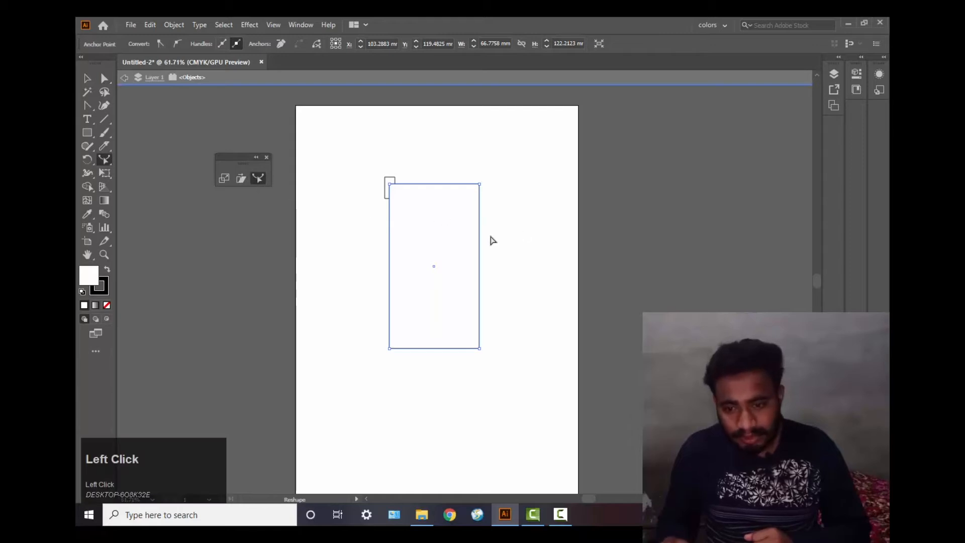
{"action": "left_click_drag", "start_coordinate": [480, 243], "coordinate": [504, 230]}
{"action": "left_click_drag", "start_coordinate": [436, 185], "coordinate": [442, 214]}
{"action": "left_click_drag", "start_coordinate": [390, 272], "coordinate": [350, 264]}
{"action": "left_click_drag", "start_coordinate": [501, 262], "coordinate": [513, 268]}
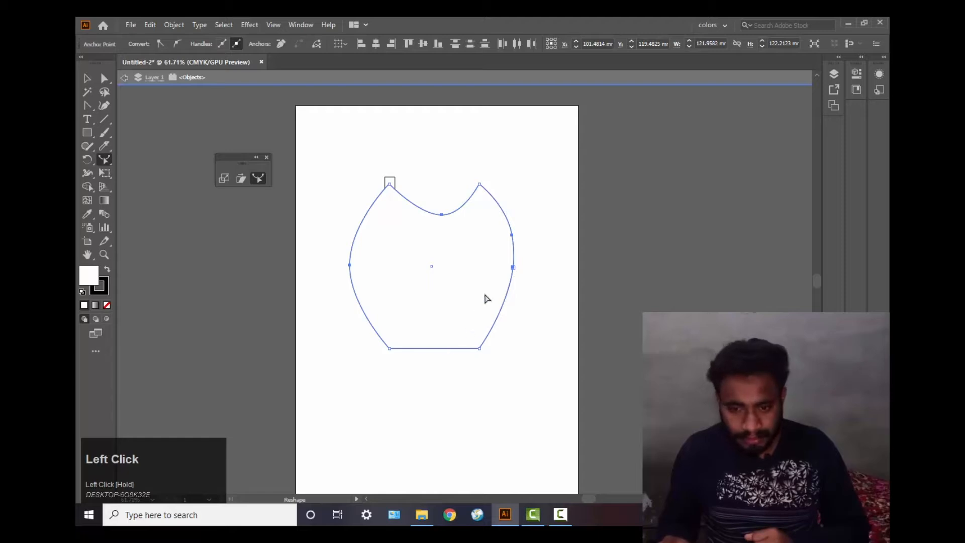
{"action": "left_click", "coordinate": [439, 349]}
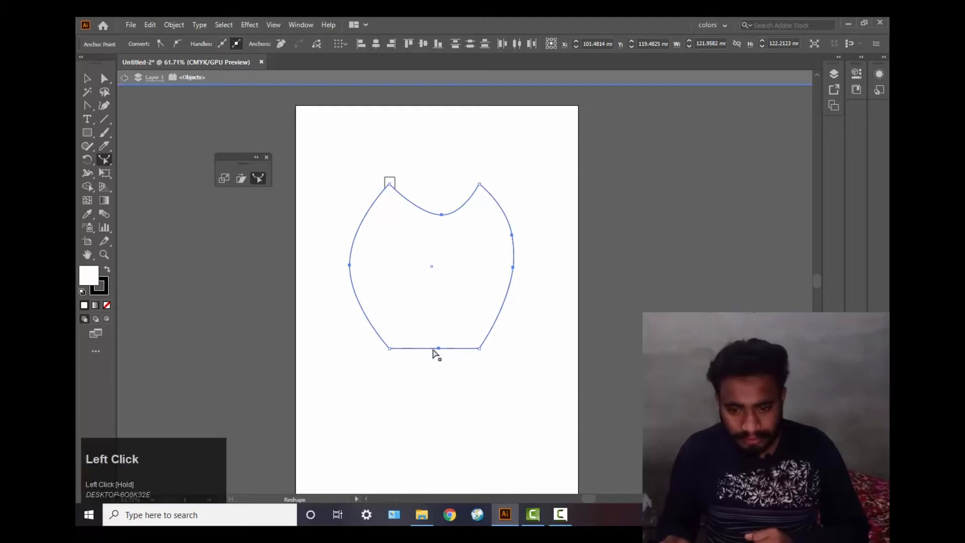
{"action": "left_click_drag", "start_coordinate": [433, 350], "coordinate": [440, 333]}
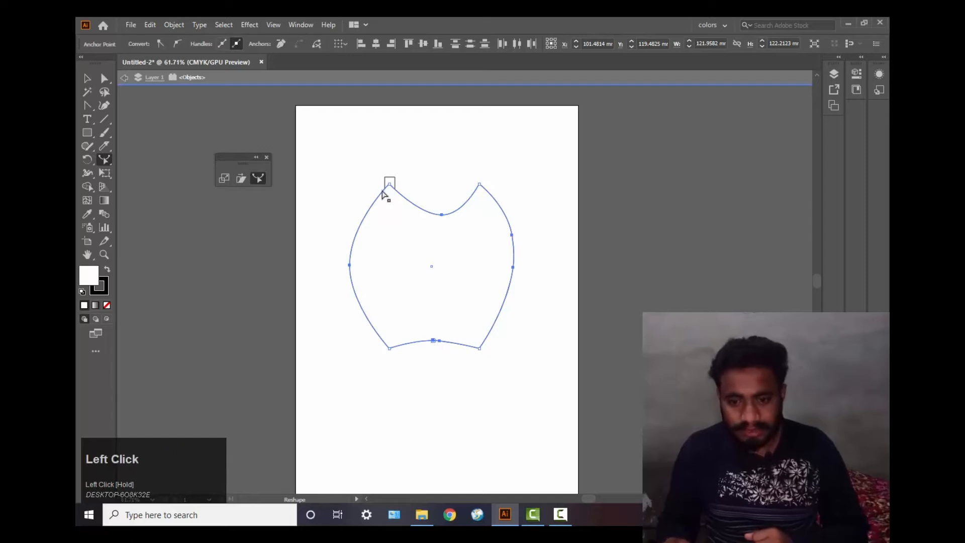
- Delete the reshaped curved path and the small leftover rectangle at its upper corner
{"action": "left_click_drag", "start_coordinate": [391, 182], "coordinate": [406, 177]}
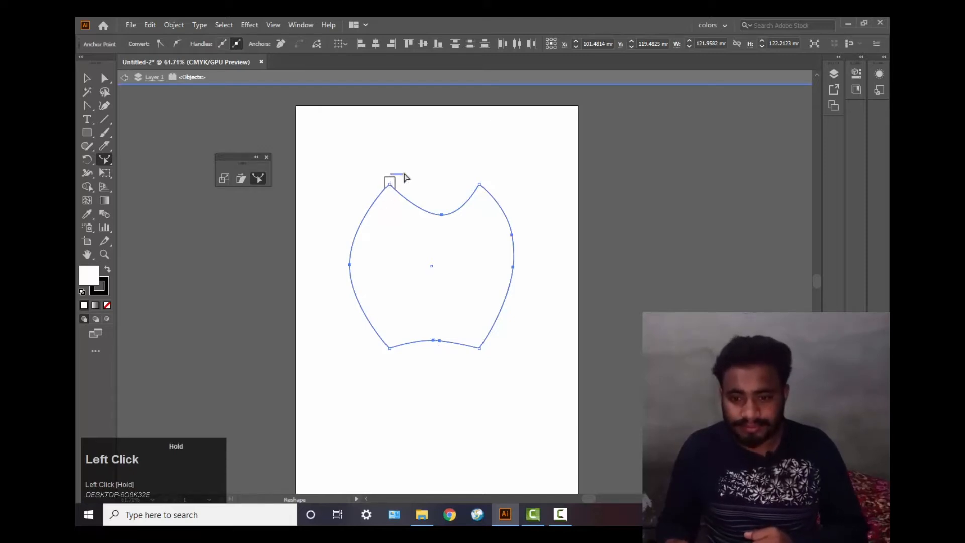
{"action": "key", "text": "Delete"}
{"action": "key", "text": "Delete"}
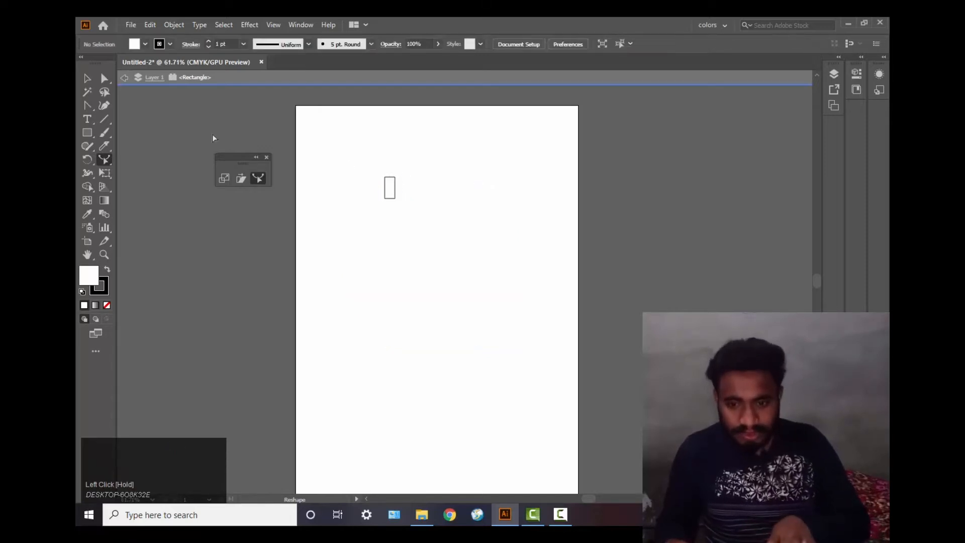
{"action": "left_click", "coordinate": [87, 79]}
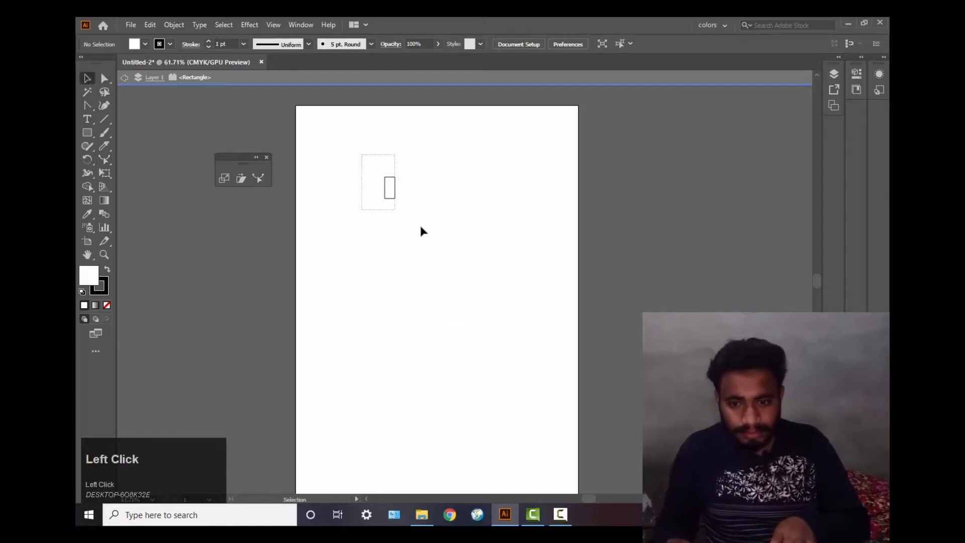
{"action": "key", "text": "Delete"}
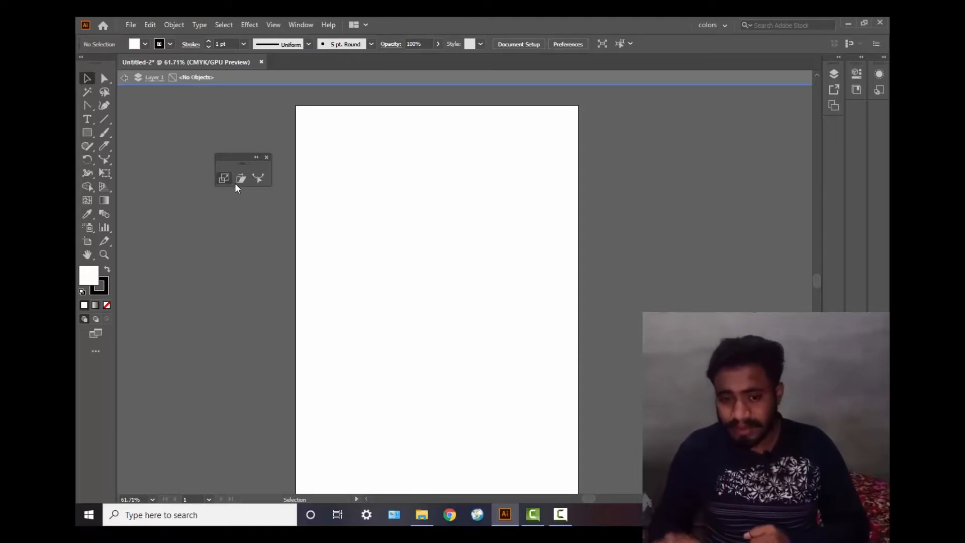
- Draw a tall, narrow upright rectangle about 24 mm wide and 157 mm high on the artboard
{"action": "left_click", "coordinate": [80, 133]}
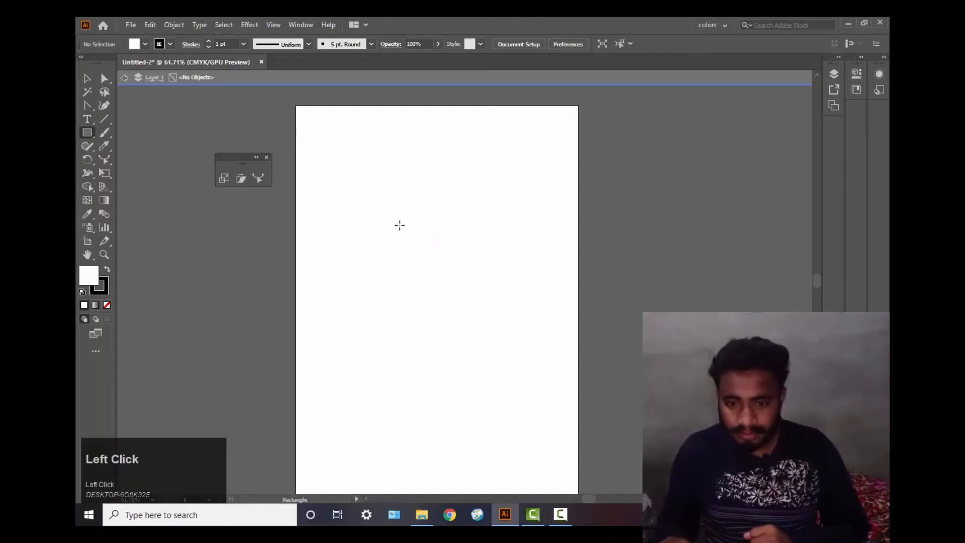
{"action": "left_click", "coordinate": [338, 206]}
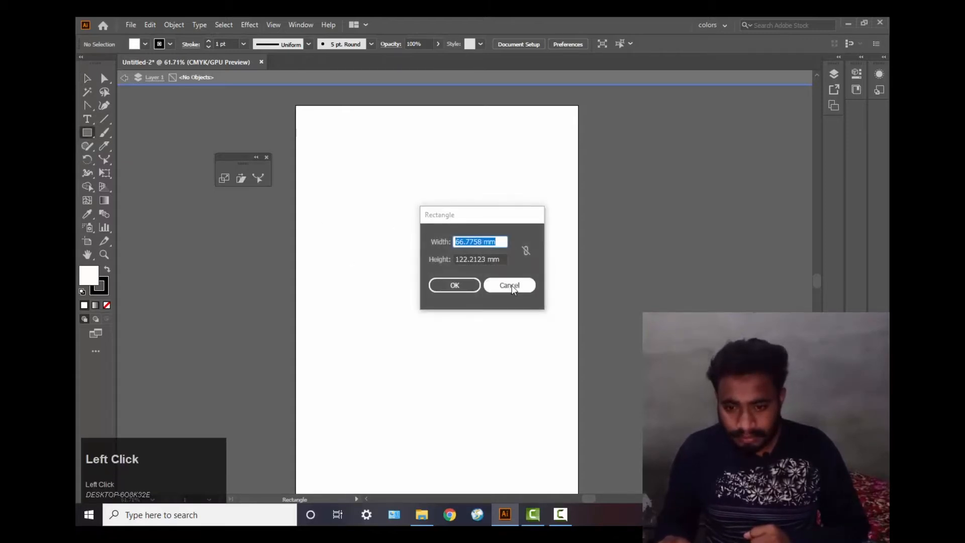
{"action": "key", "text": "Escape"}
{"action": "left_click_drag", "start_coordinate": [357, 220], "coordinate": [380, 398]}
{"action": "left_click", "coordinate": [86, 79]}
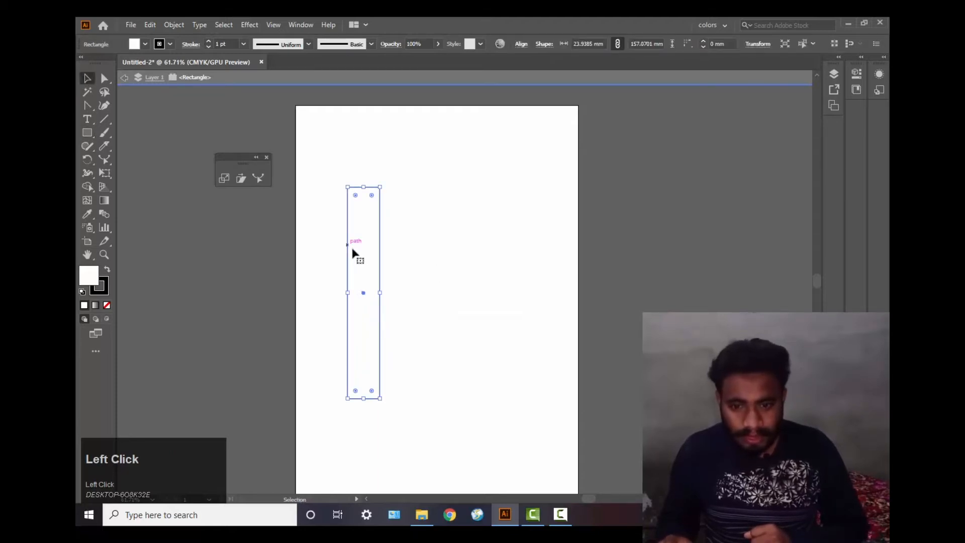
- Fill the tall rectangle with a linear gradient running from black through white in the centre to black
{"action": "left_click", "coordinate": [105, 200]}
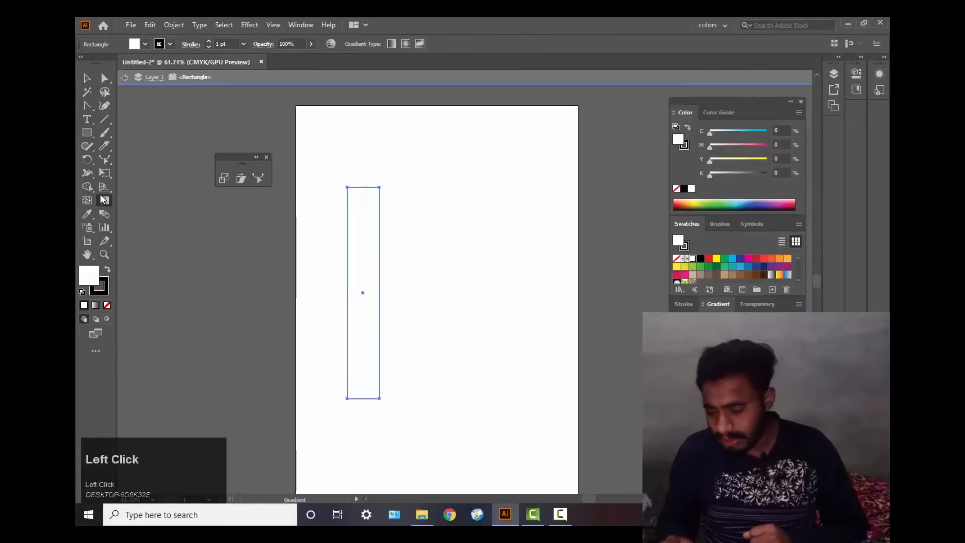
{"action": "left_click", "coordinate": [357, 274]}
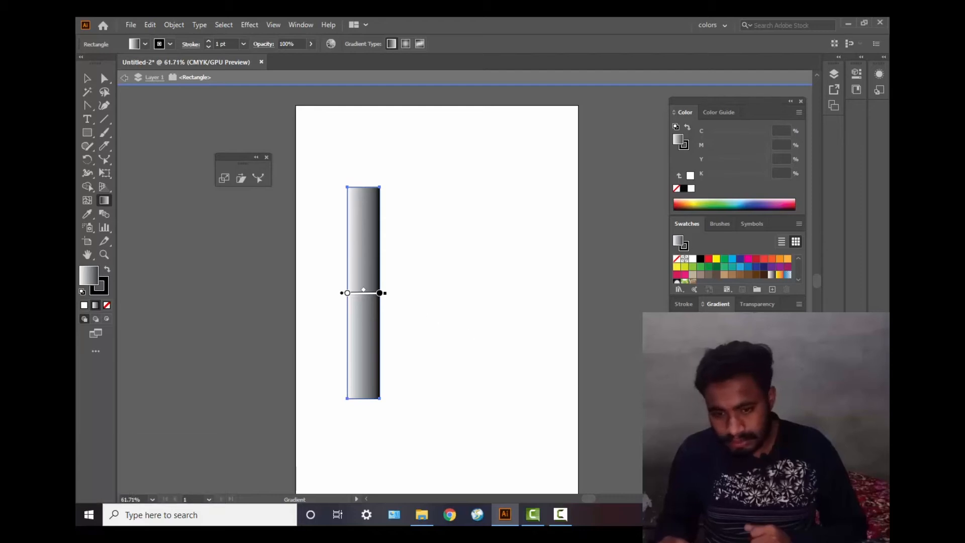
{"action": "left_click", "coordinate": [380, 293]}
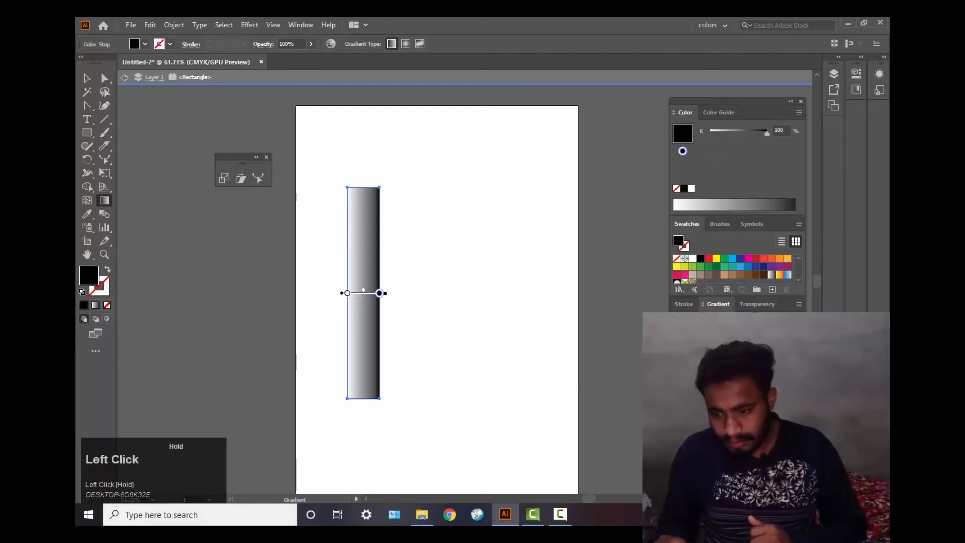
{"action": "mouse_move", "coordinate": [380, 293]}
{"action": "left_mouse_down"}
{"action": "mouse_move", "coordinate": [347, 293]}
{"action": "mouse_move", "coordinate": [366, 290]}
{"action": "left_mouse_up"}
{"action": "left_click", "coordinate": [387, 292]}
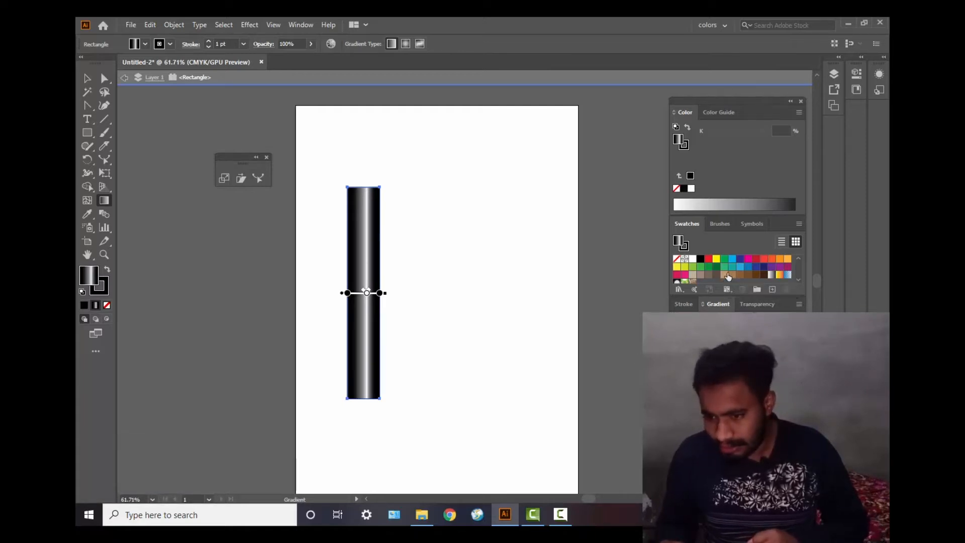
- Fill the tall rectangle with the Orange, Yellow gradient swatch and reduce it to one yellow and one red stop
{"action": "double_click", "coordinate": [780, 276]}
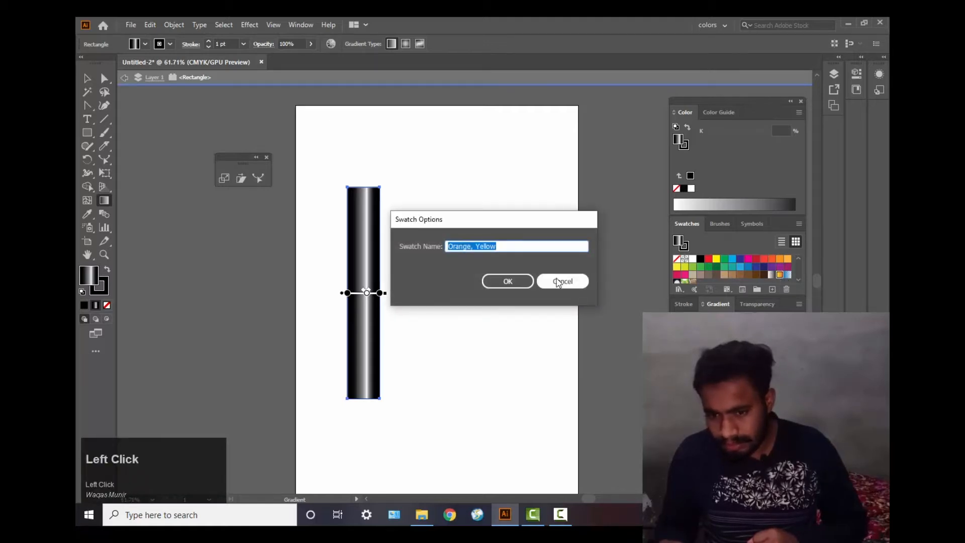
{"action": "left_click", "coordinate": [514, 279]}
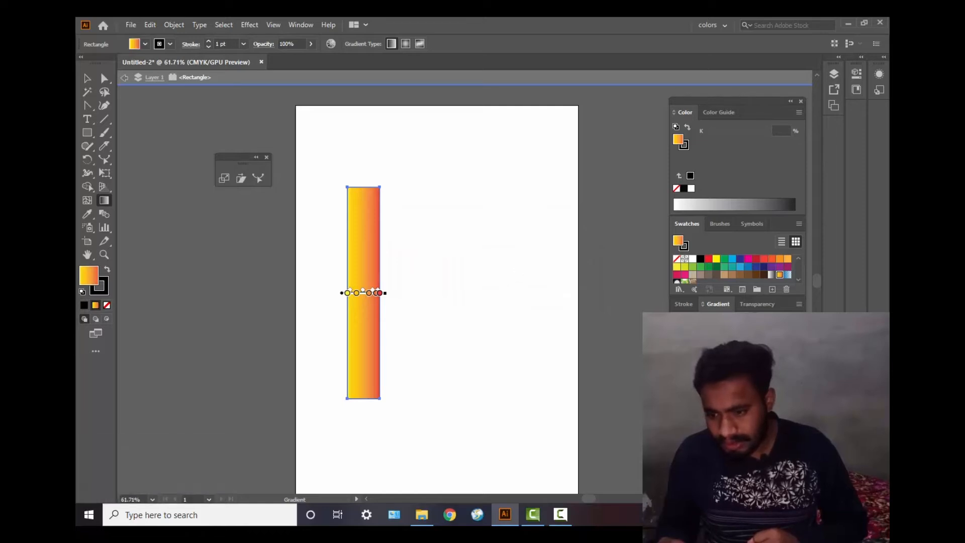
{"action": "left_click_drag", "start_coordinate": [347, 293], "coordinate": [346, 326]}
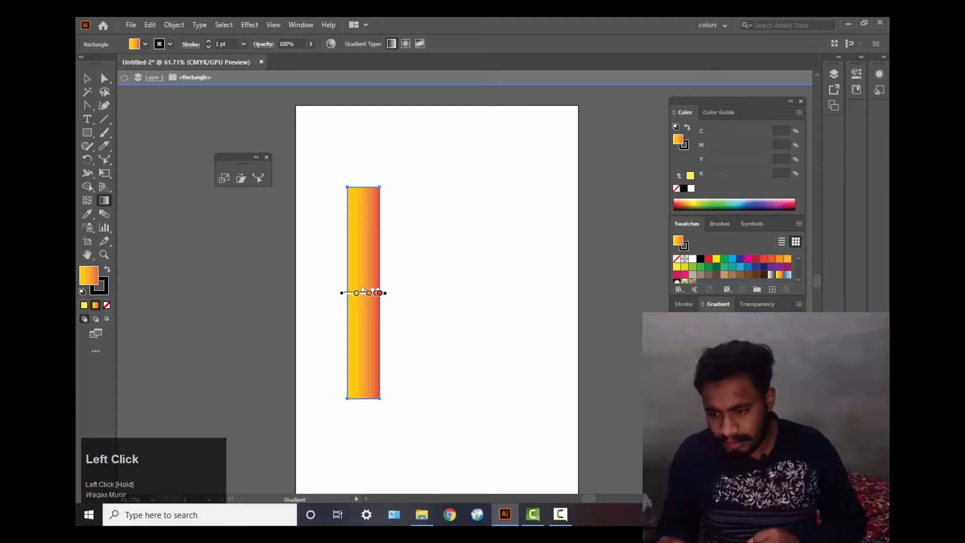
{"action": "left_click_drag", "start_coordinate": [369, 293], "coordinate": [376, 324]}
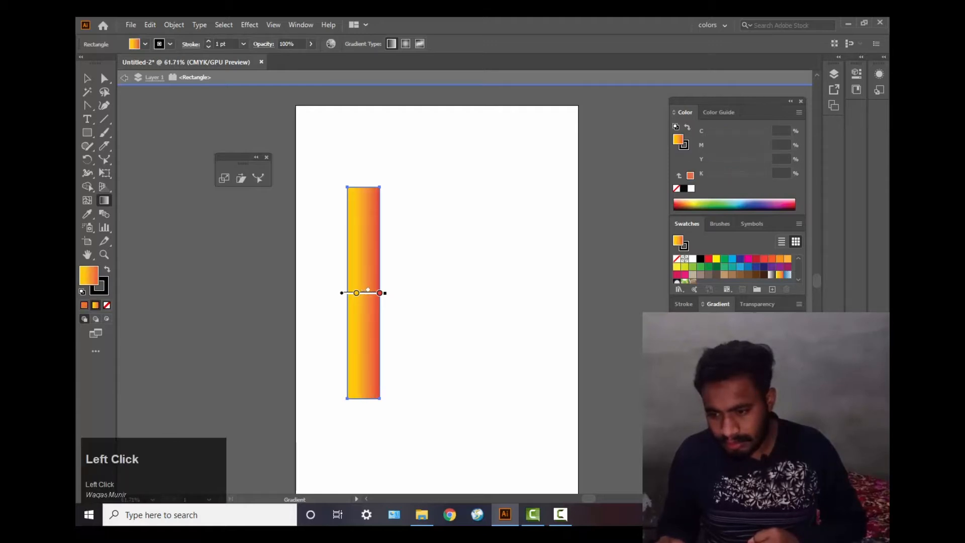
- Duplicate the red stop to the opposite edge, centre the yellow stop, and move both midpoints outward to widen the yellow band
{"action": "left_click", "coordinate": [379, 293]}
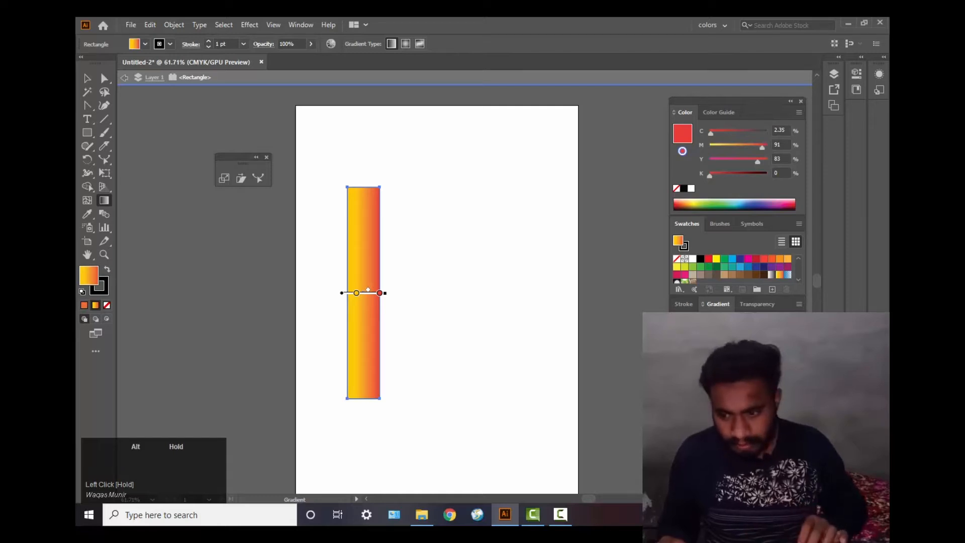
{"action": "mouse_move", "coordinate": [380, 294]}
{"action": "left_mouse_down"}
{"action": "mouse_move", "coordinate": [347, 293]}
{"action": "mouse_move", "coordinate": [371, 290]}
{"action": "left_mouse_up"}
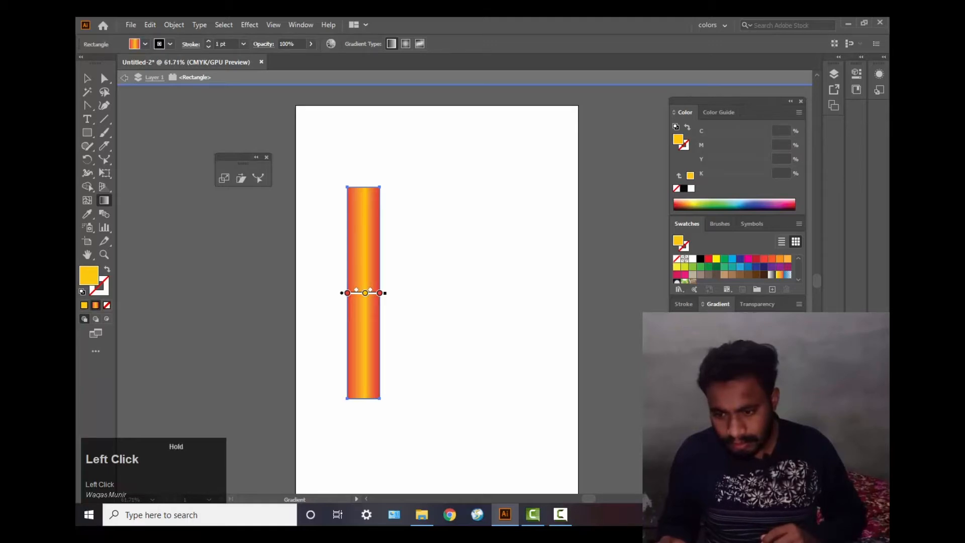
{"action": "left_click_drag", "start_coordinate": [356, 290], "coordinate": [375, 289]}
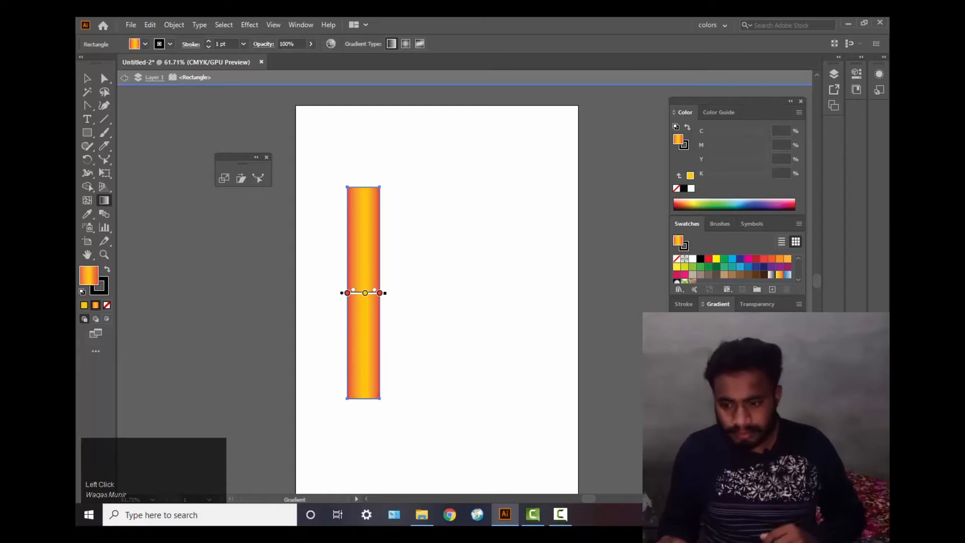
{"action": "left_click", "coordinate": [374, 290]}
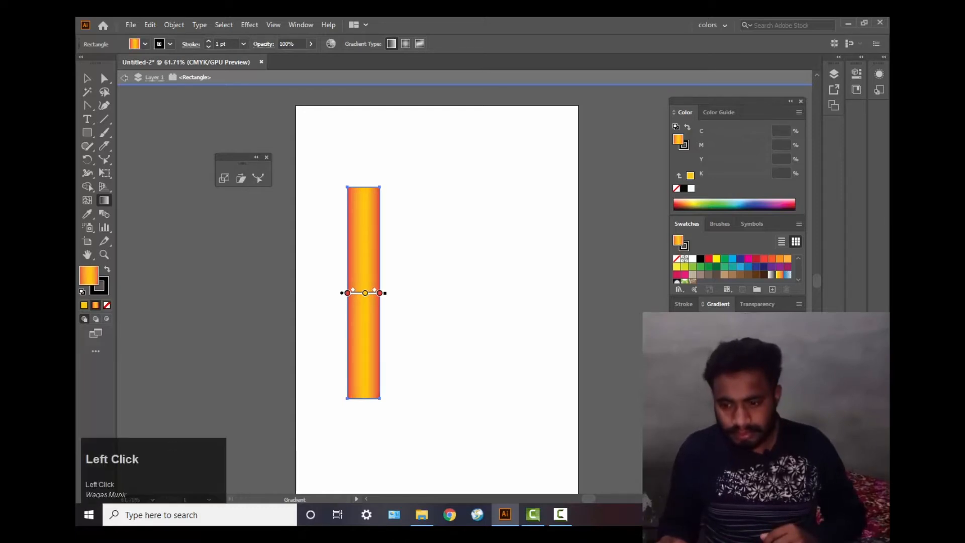
{"action": "left_click_drag", "start_coordinate": [397, 293], "coordinate": [404, 289]}
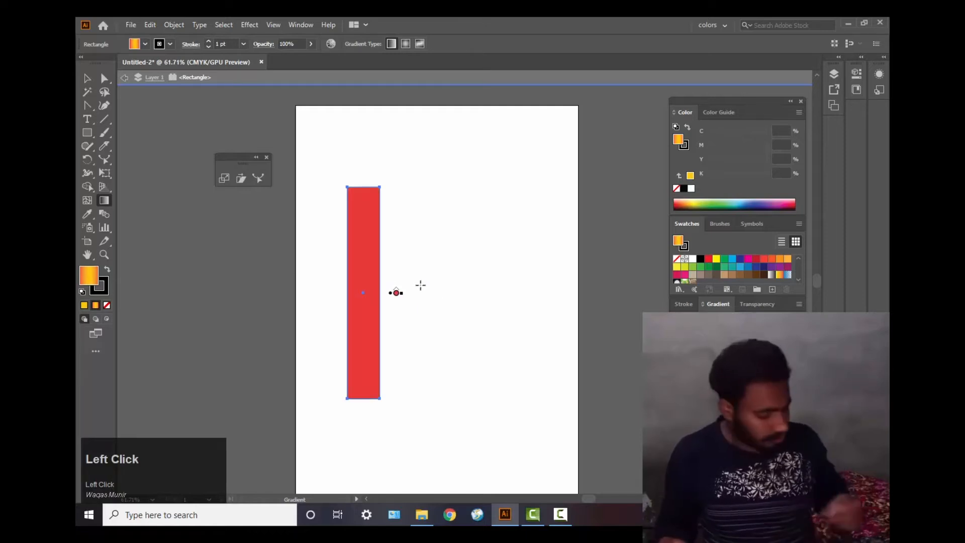
{"action": "key", "text": "ctrl+z"}
{"action": "left_click", "coordinate": [87, 79]}
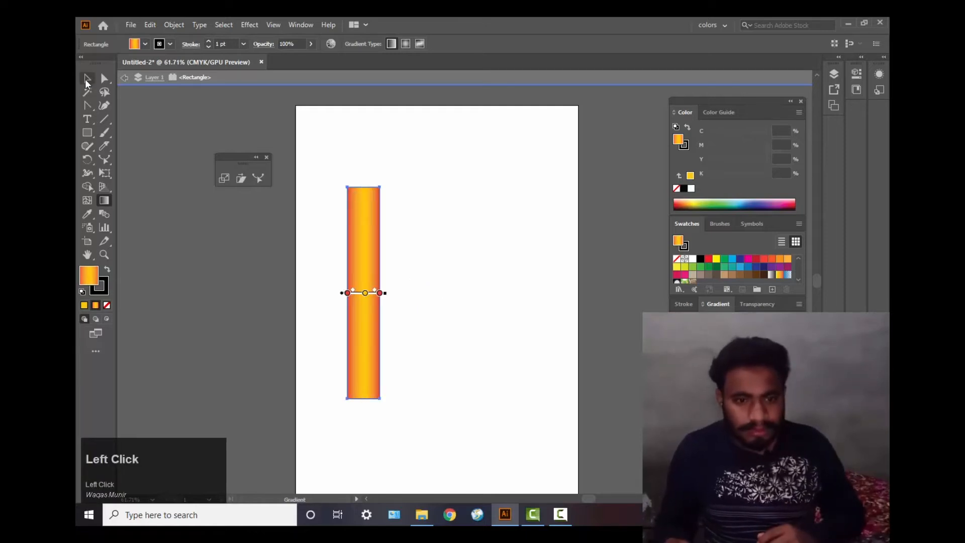
{"action": "left_click", "coordinate": [472, 199]}
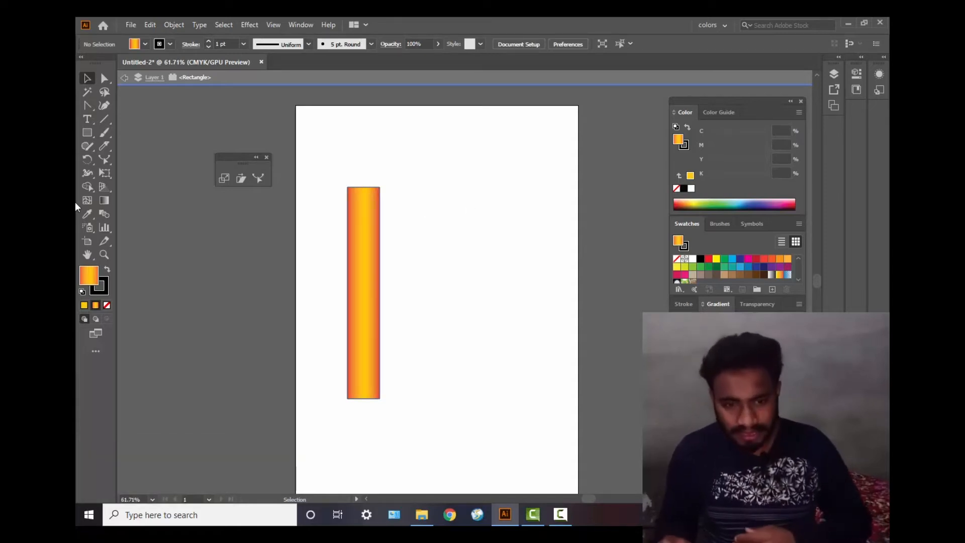
- Draw a horizontal cap rectangle about 67 mm wide on top of the column, removing the tiny stray rectangle
{"action": "left_click", "coordinate": [87, 132]}
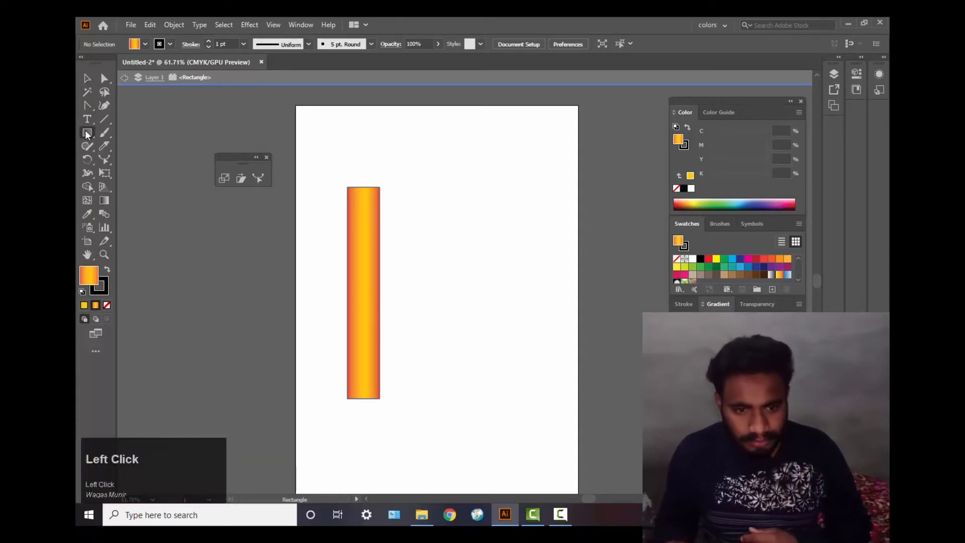
{"action": "left_click", "coordinate": [328, 175]}
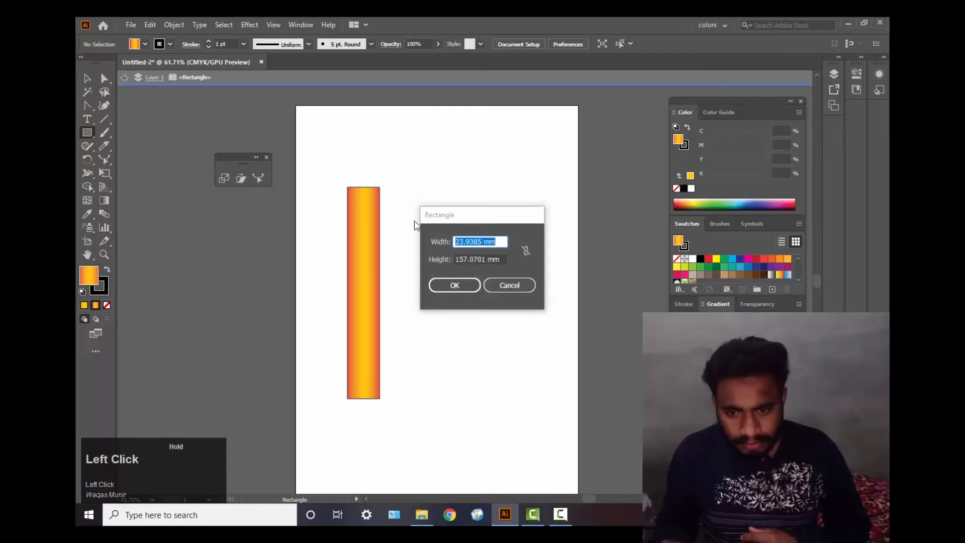
{"action": "left_click", "coordinate": [518, 287]}
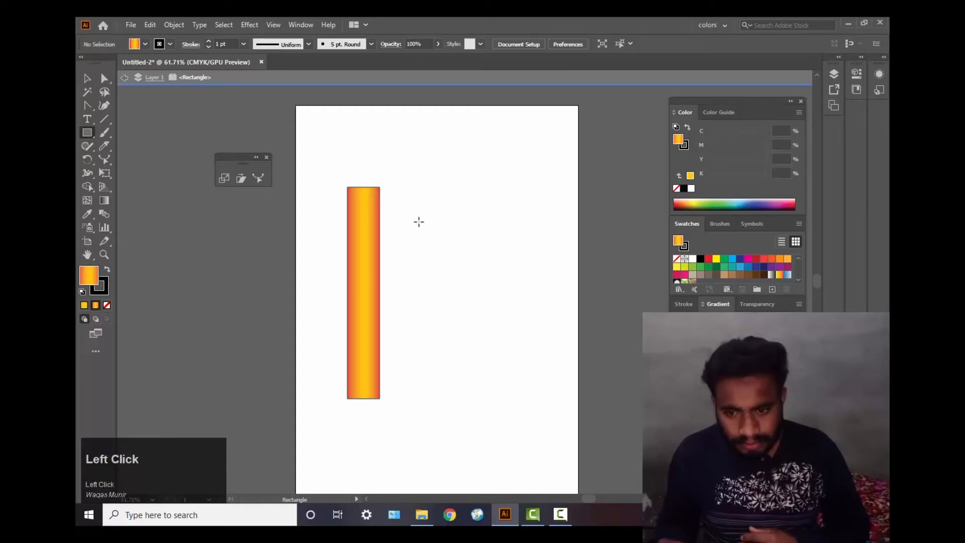
{"action": "left_click", "coordinate": [341, 177]}
{"action": "left_click", "coordinate": [504, 285]}
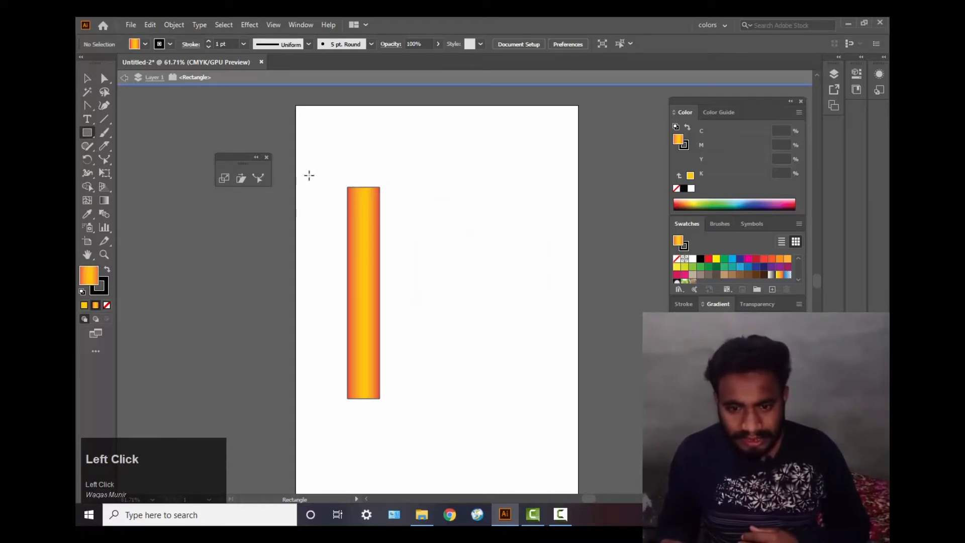
{"action": "left_click_drag", "start_coordinate": [320, 171], "coordinate": [411, 189]}
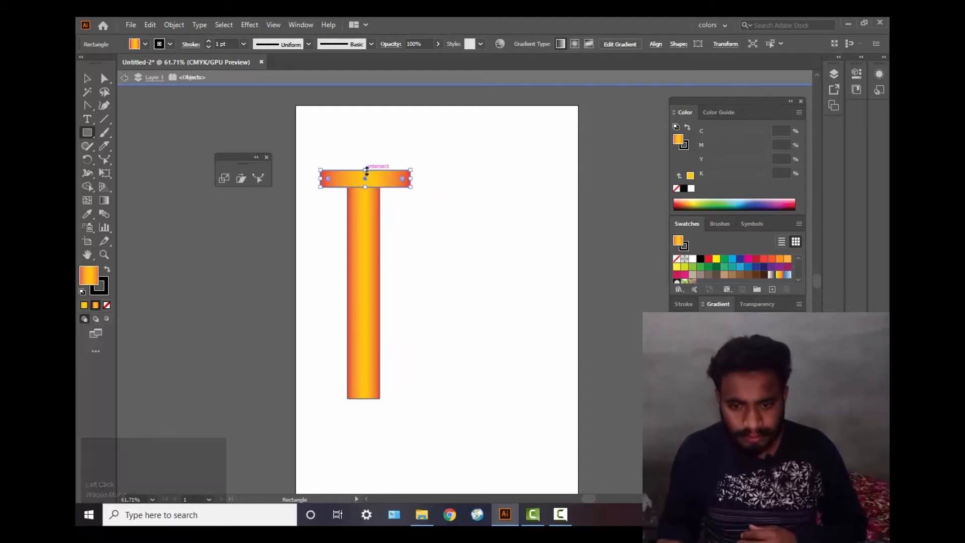
{"action": "left_click_drag", "start_coordinate": [365, 165], "coordinate": [365, 166]}
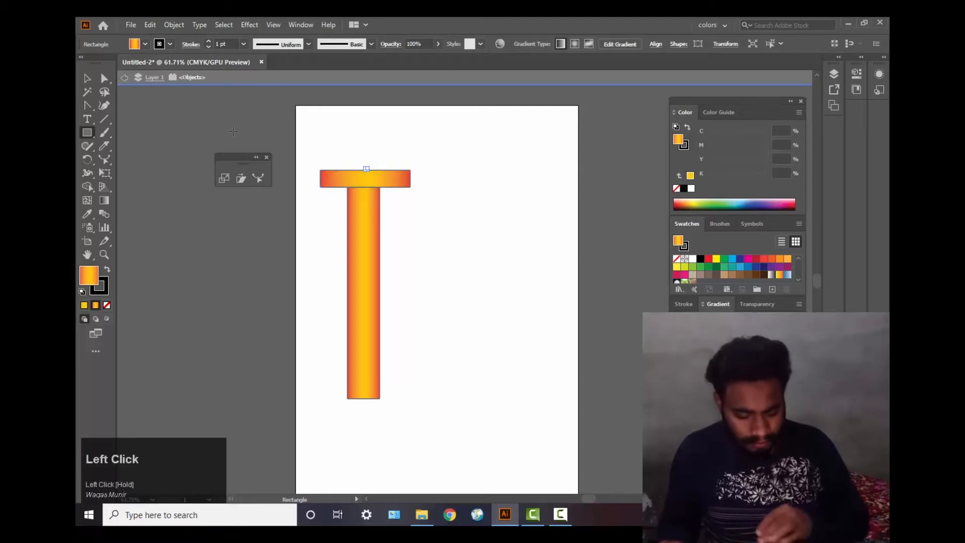
{"action": "key", "text": "Delete"}
- Raise the cap's top edge to make it about 15 mm high and duplicate it directly above
{"action": "left_click", "coordinate": [86, 79]}
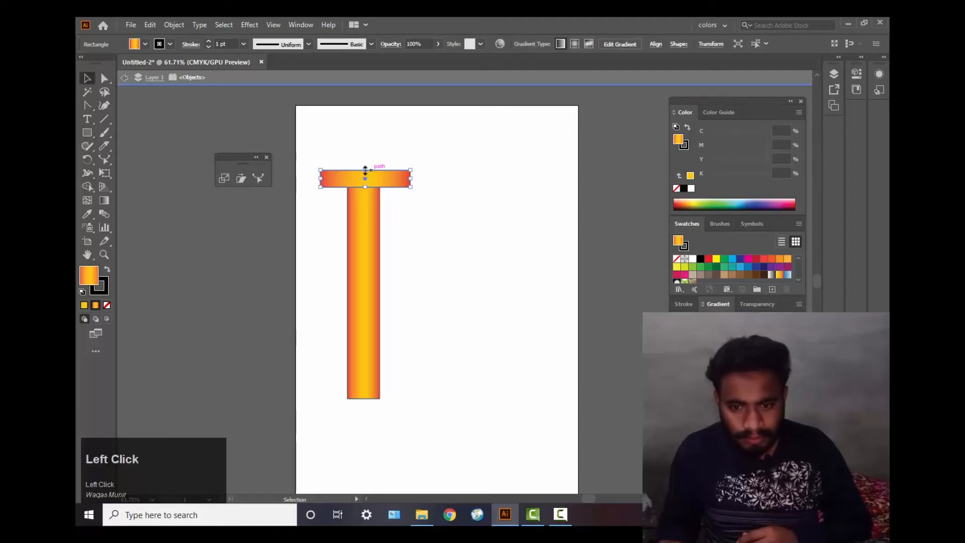
{"action": "left_click_drag", "start_coordinate": [365, 169], "coordinate": [351, 156]}
{"action": "left_click", "coordinate": [366, 152]}
{"action": "left_click", "coordinate": [366, 148]}
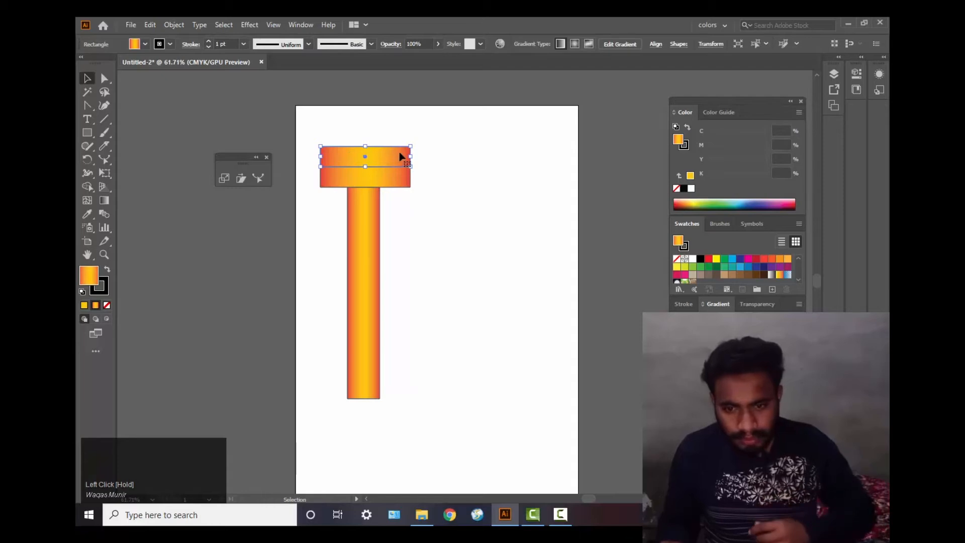
- Widen the upper cap rectangle symmetrically about its centre so it overhangs the lower one on both sides
{"action": "left_click", "coordinate": [412, 158]}
{"action": "left_click_drag", "start_coordinate": [412, 158], "coordinate": [414, 157]}
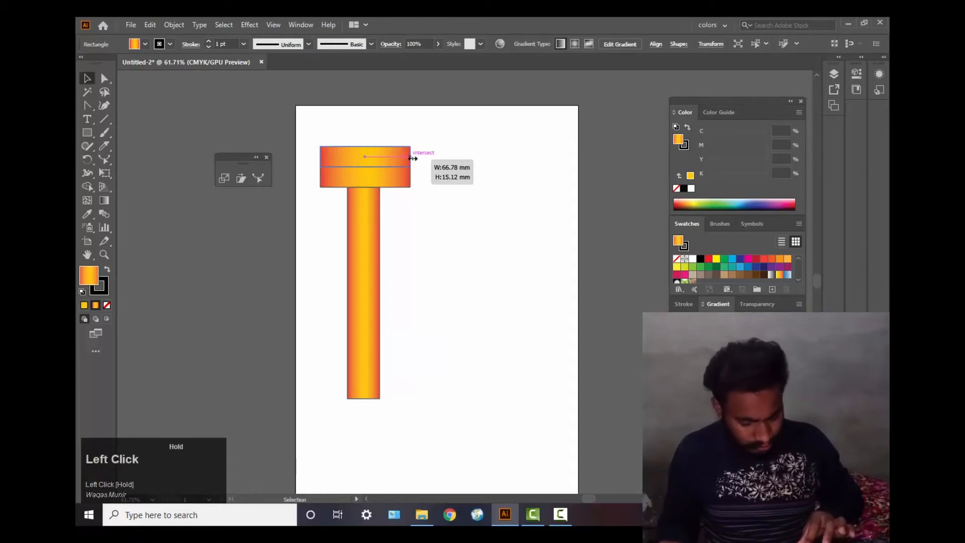
{"action": "left_click_drag", "start_coordinate": [414, 159], "coordinate": [430, 163]}
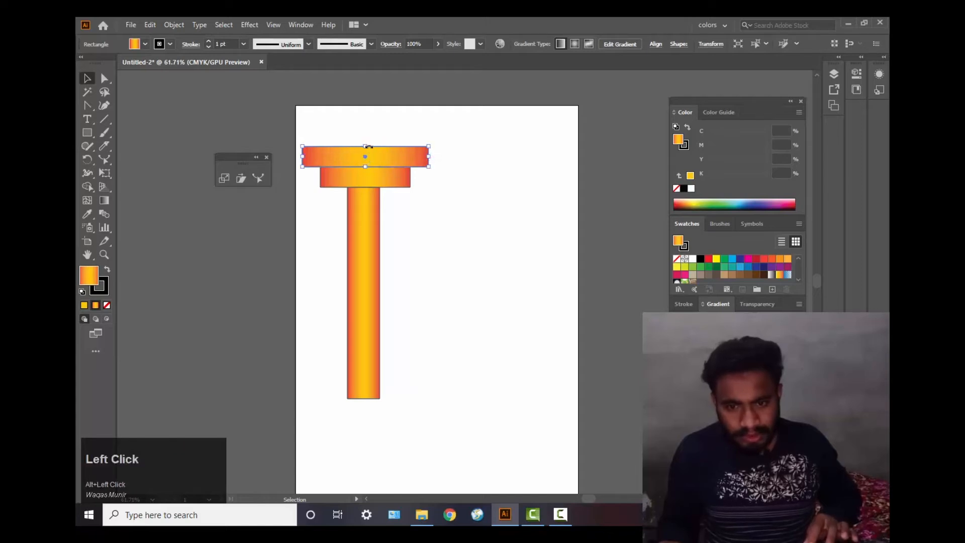
- Raise the upper cap's top edge slightly and undo the extra copy stacked above it
{"action": "left_click_drag", "start_coordinate": [368, 147], "coordinate": [369, 138]}
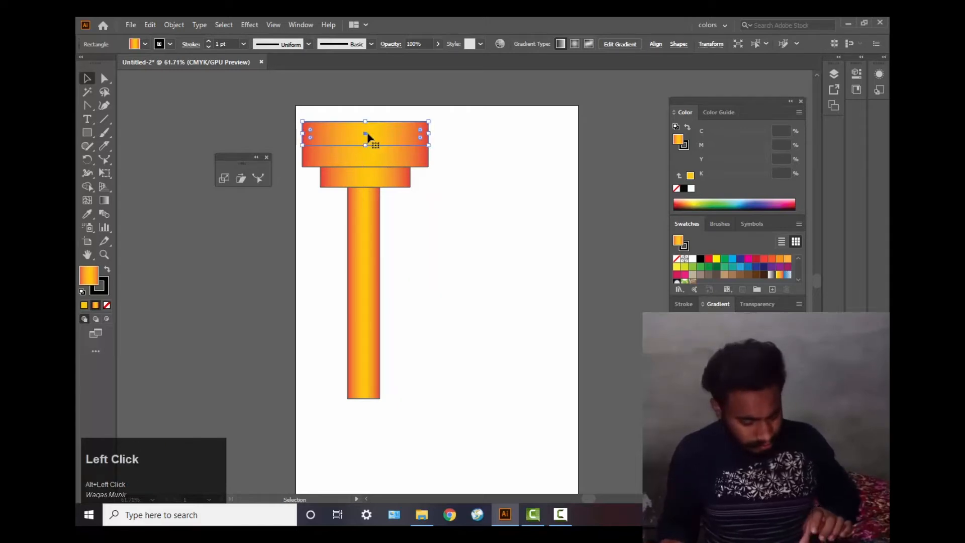
{"action": "key", "text": "ctrl+z"}
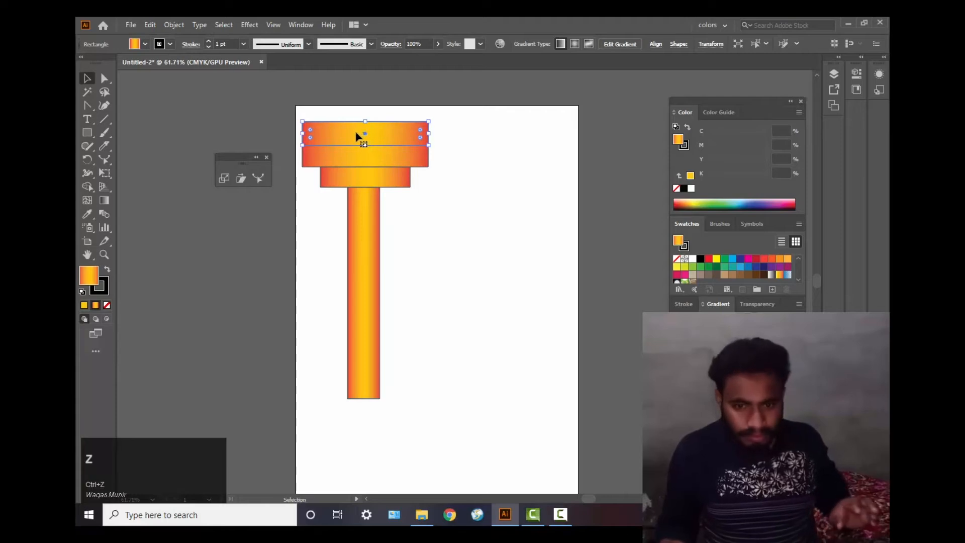
{"action": "key", "text": "ctrl+z"}
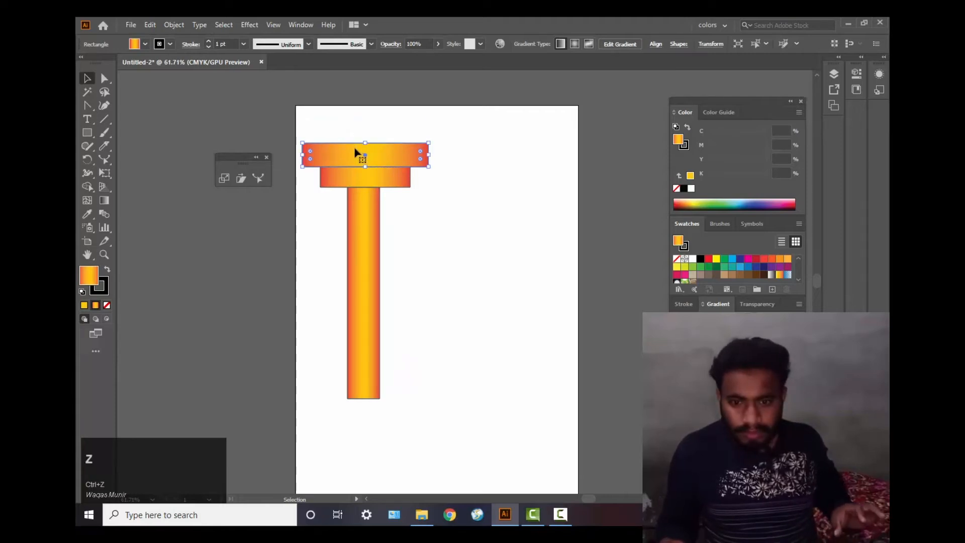
- Add a wider, slightly taller copy of the top cap rectangle directly above it, centred over the existing caps
{"action": "double_click", "coordinate": [358, 147]}
{"action": "left_click_drag", "start_coordinate": [361, 150], "coordinate": [361, 126]}
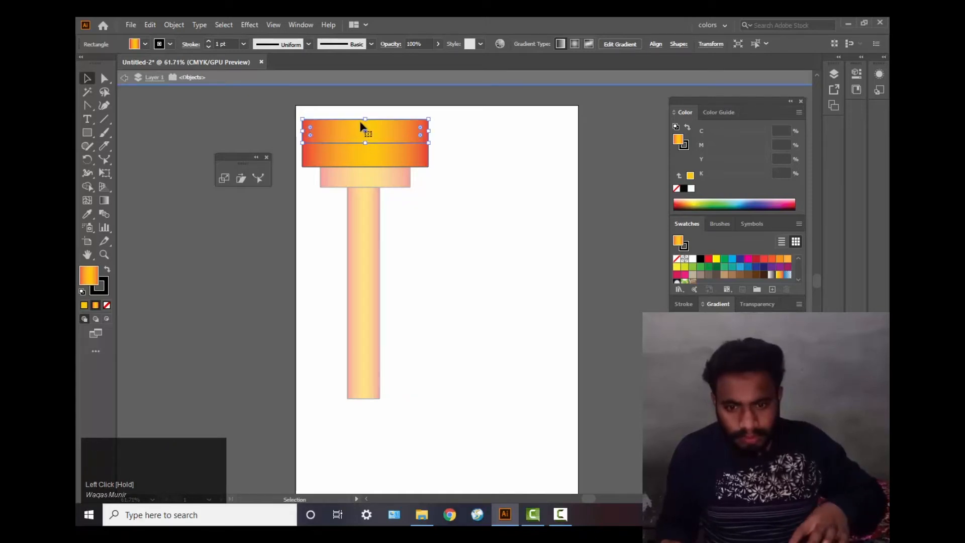
{"action": "left_click_drag", "start_coordinate": [430, 132], "coordinate": [439, 135]}
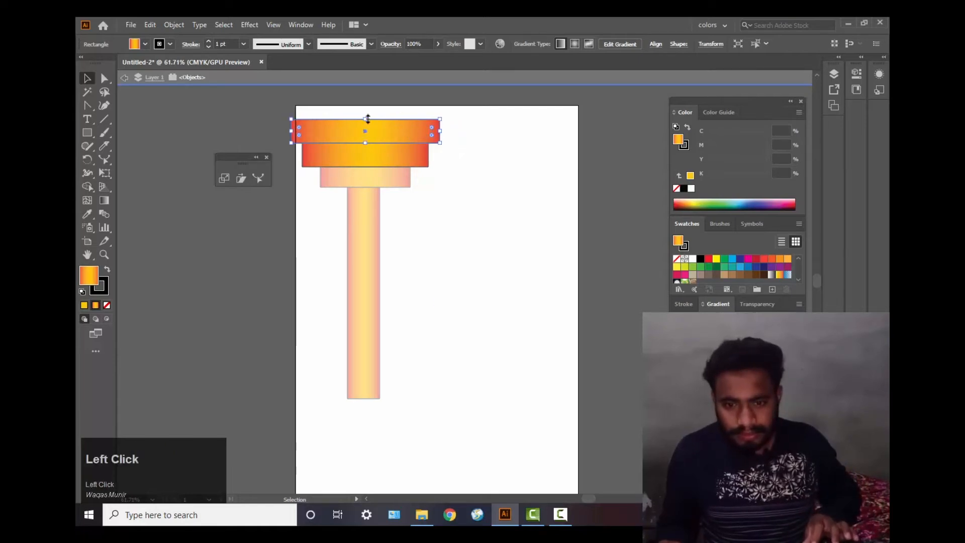
{"action": "left_click_drag", "start_coordinate": [367, 119], "coordinate": [367, 115]}
{"action": "left_click", "coordinate": [488, 156]}
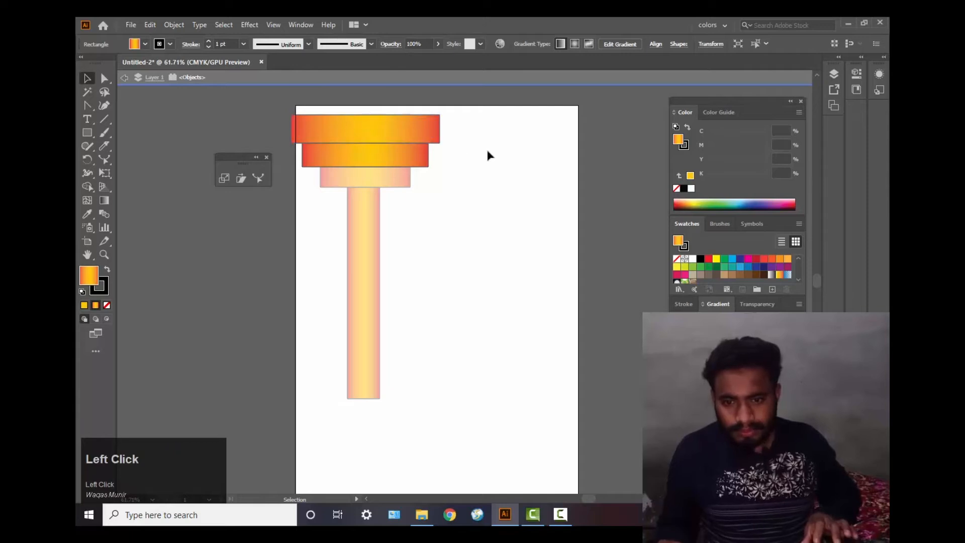
{"action": "double_click", "coordinate": [455, 197]}
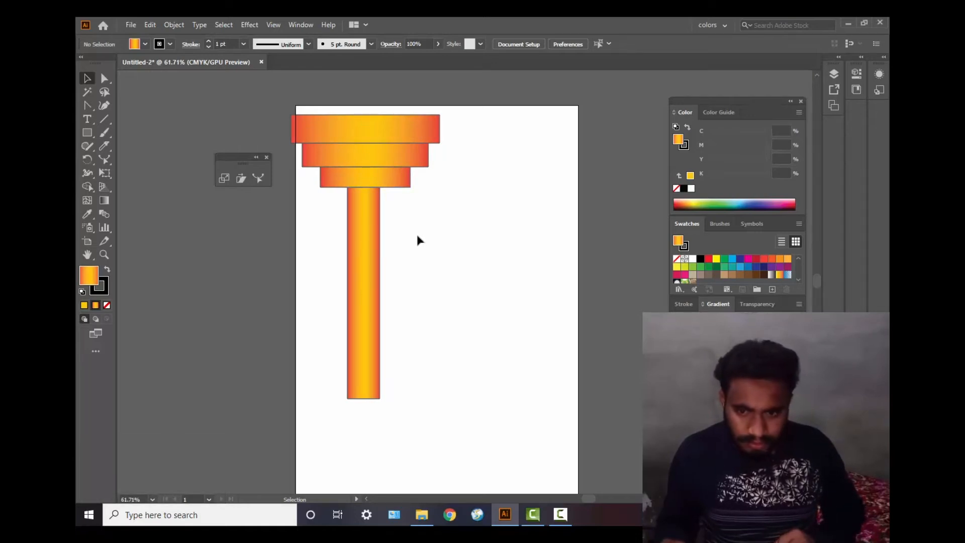
- Duplicate the three stacked cap rectangles straight down to the lower end of the column
{"action": "left_click_drag", "start_coordinate": [418, 233], "coordinate": [403, 119]}
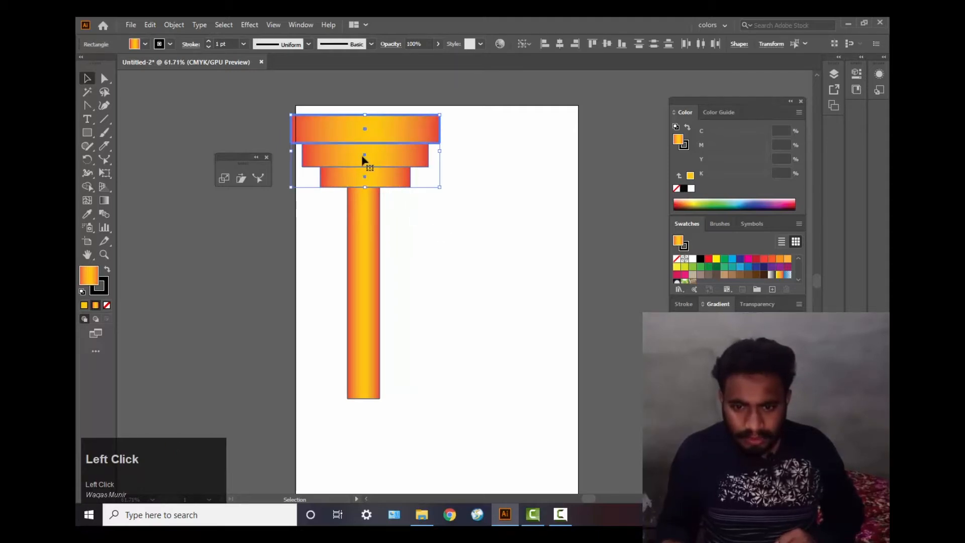
{"action": "left_click_drag", "start_coordinate": [364, 157], "coordinate": [362, 440]}
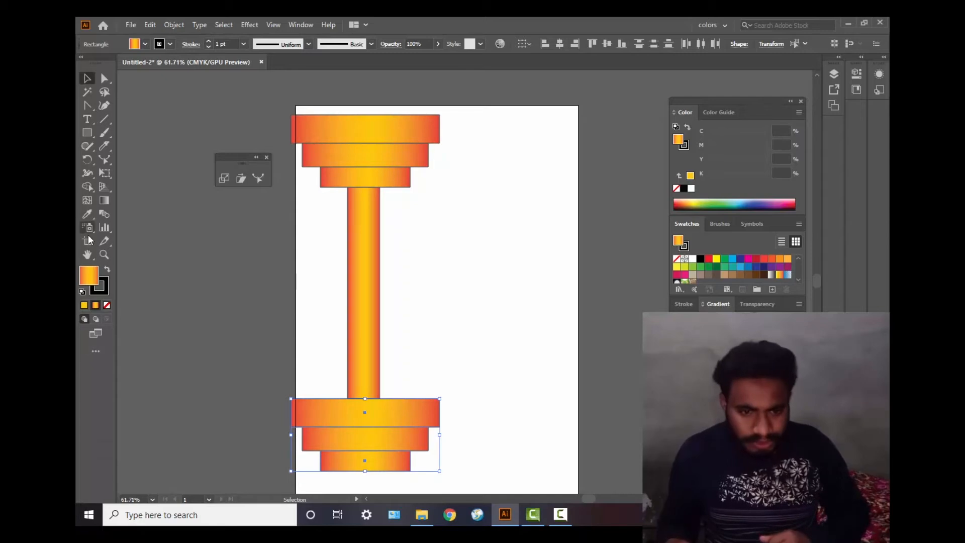
- Try to rotate the copied lower caps 90° about their centre and undo the rotation
{"action": "left_click", "coordinate": [89, 163]}
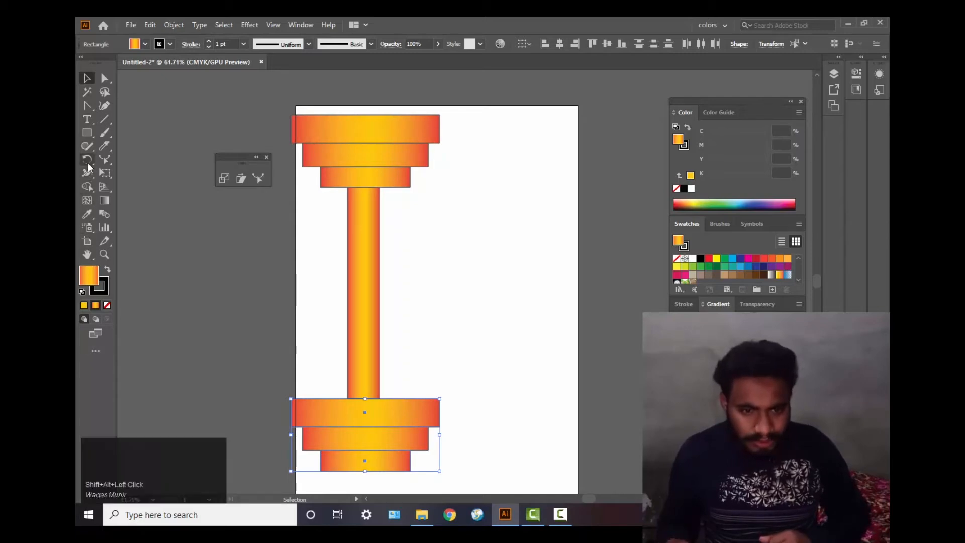
{"action": "left_click", "coordinate": [365, 434]}
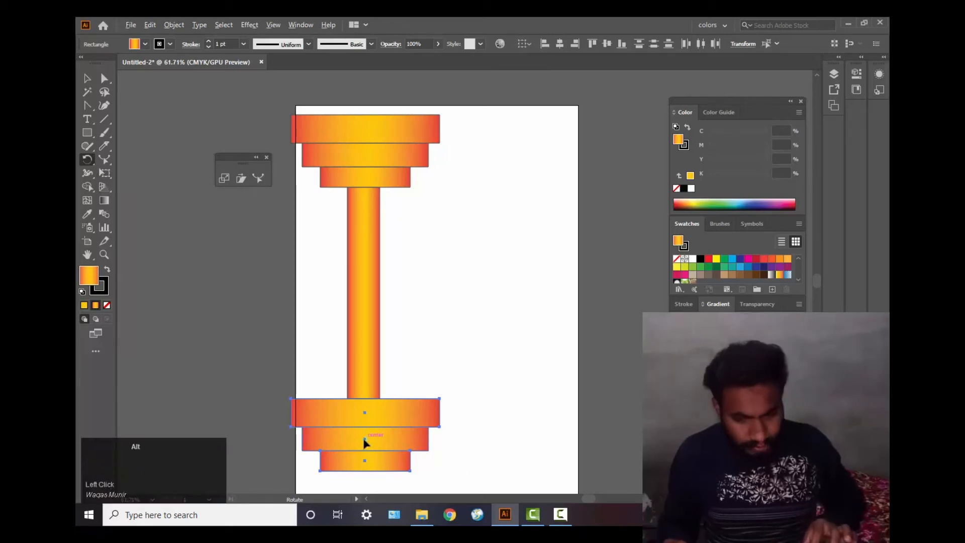
{"action": "left_click", "coordinate": [365, 440], "text": "alt"}
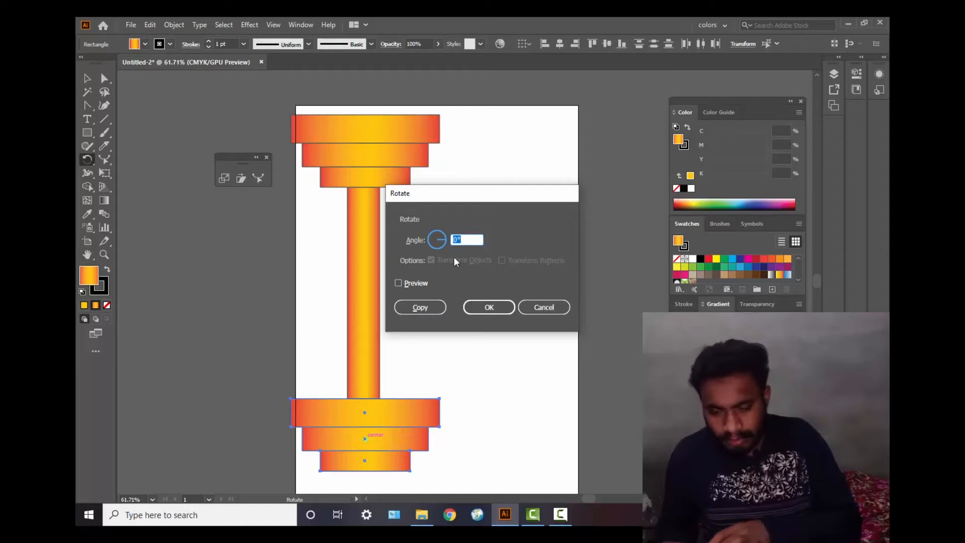
{"action": "key", "text": "Num_Lock"}
{"action": "type", "text": "90"}
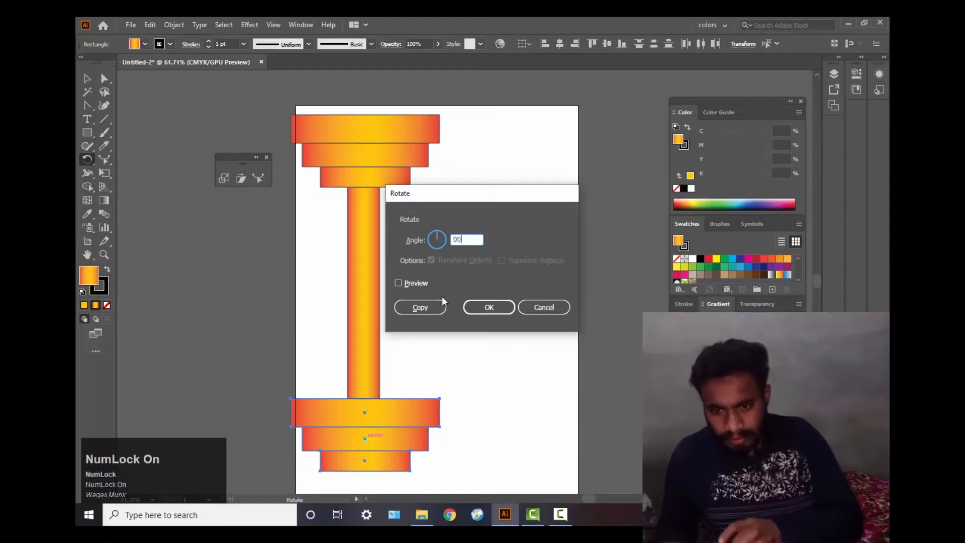
{"action": "left_click", "coordinate": [482, 311]}
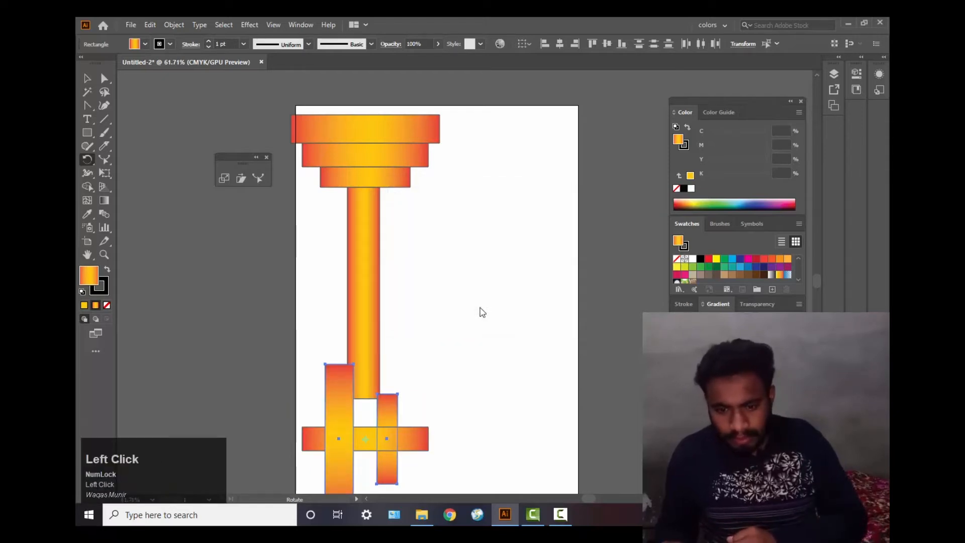
{"action": "key", "text": "ctrl+z"}
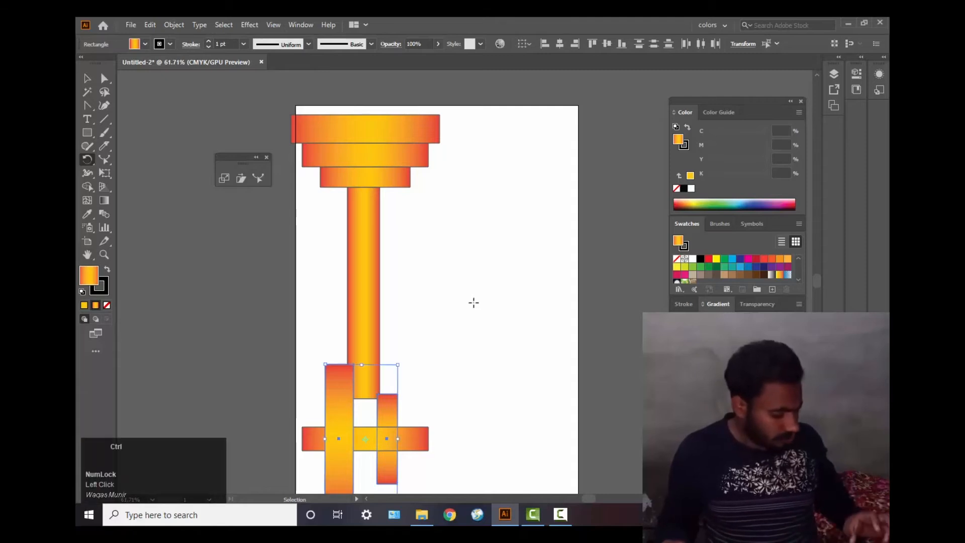
{"action": "key", "text": "ctrl+z"}
{"action": "left_click", "coordinate": [477, 344]}
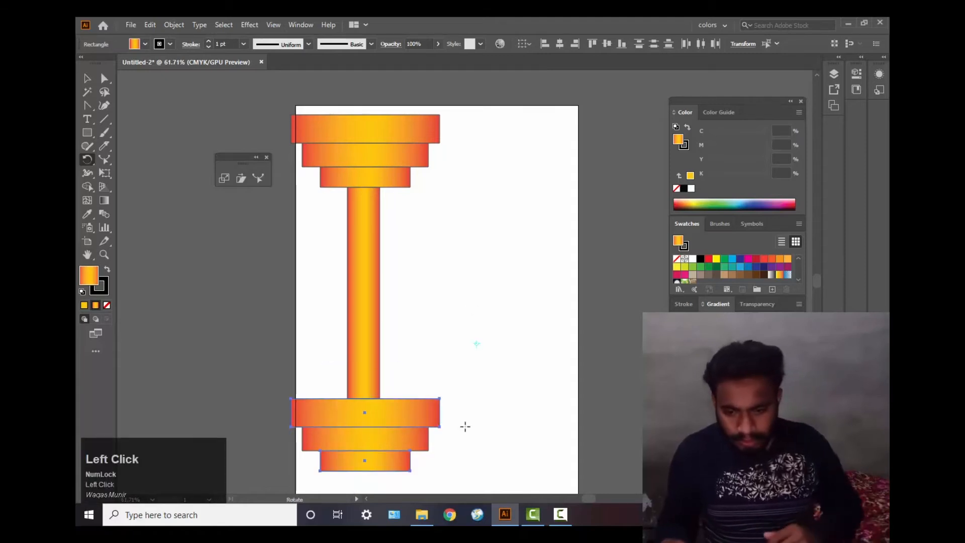
- Turn the three lower cap rectangles upside down so the narrowest meets the column and the widest forms the base
{"action": "left_click", "coordinate": [87, 78]}
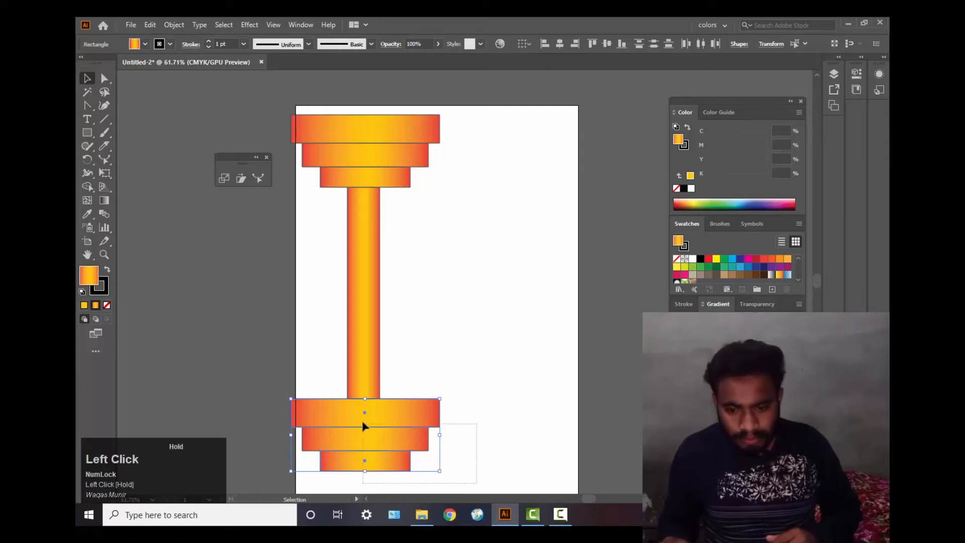
{"action": "left_click_drag", "start_coordinate": [347, 402], "coordinate": [348, 402]}
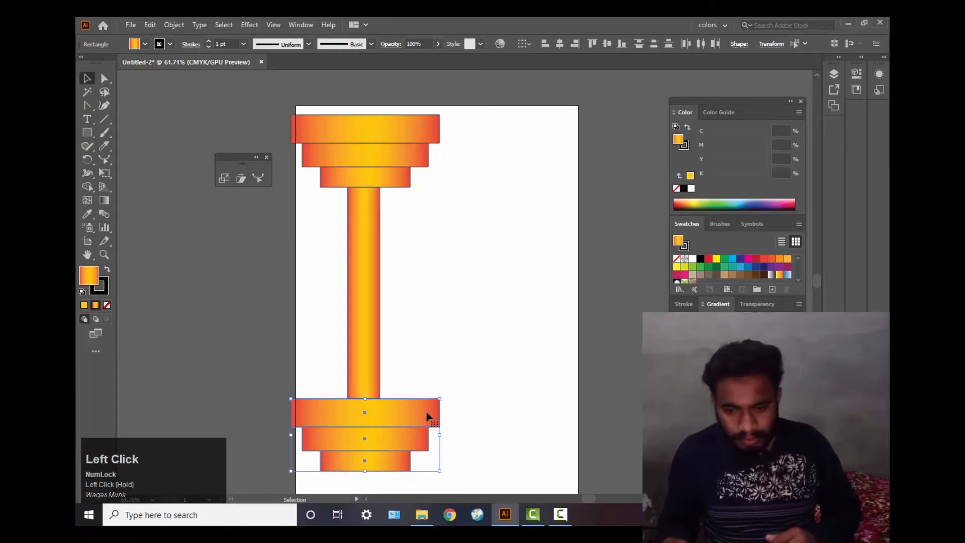
{"action": "left_click_drag", "start_coordinate": [441, 401], "coordinate": [263, 442]}
{"action": "left_click", "coordinate": [264, 442]}
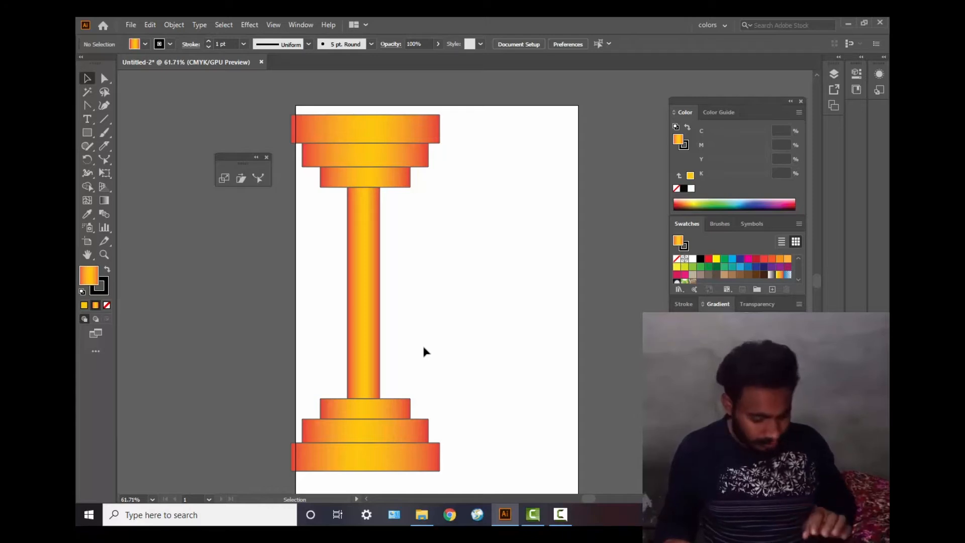
- Select the whole column with its caps and base and scale it narrower and slightly shorter
{"action": "left_click_drag", "start_coordinate": [497, 126], "coordinate": [465, 116]}
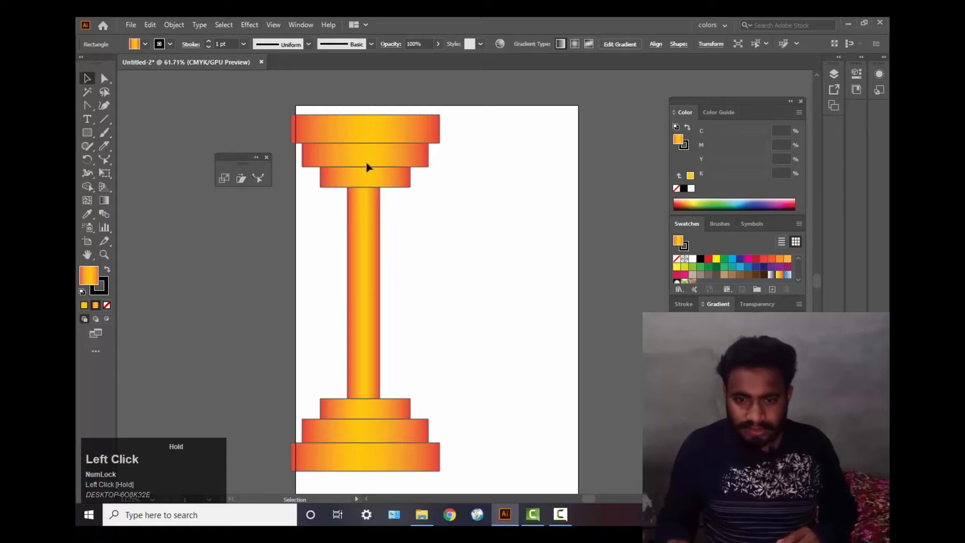
{"action": "left_click_drag", "start_coordinate": [418, 423], "coordinate": [473, 462]}
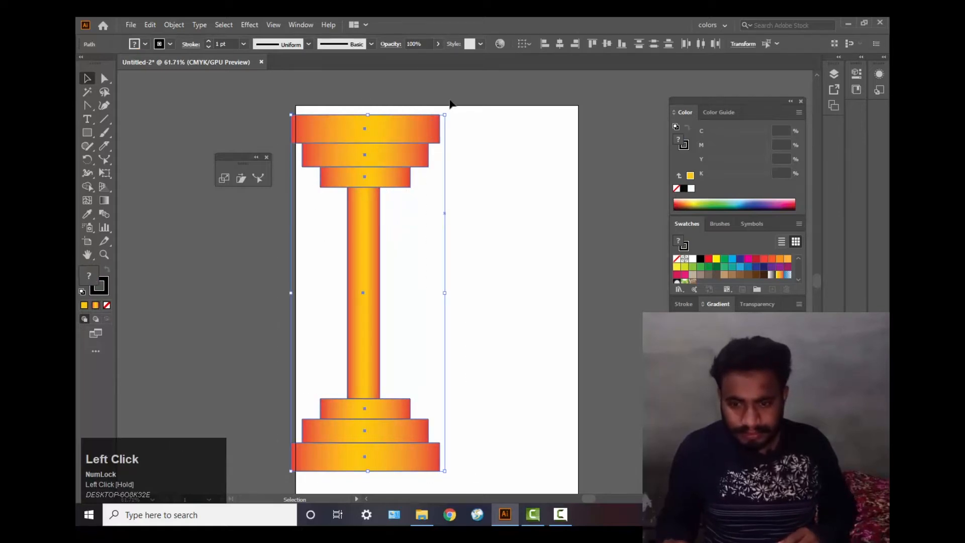
{"action": "left_click_drag", "start_coordinate": [446, 117], "coordinate": [380, 129]}
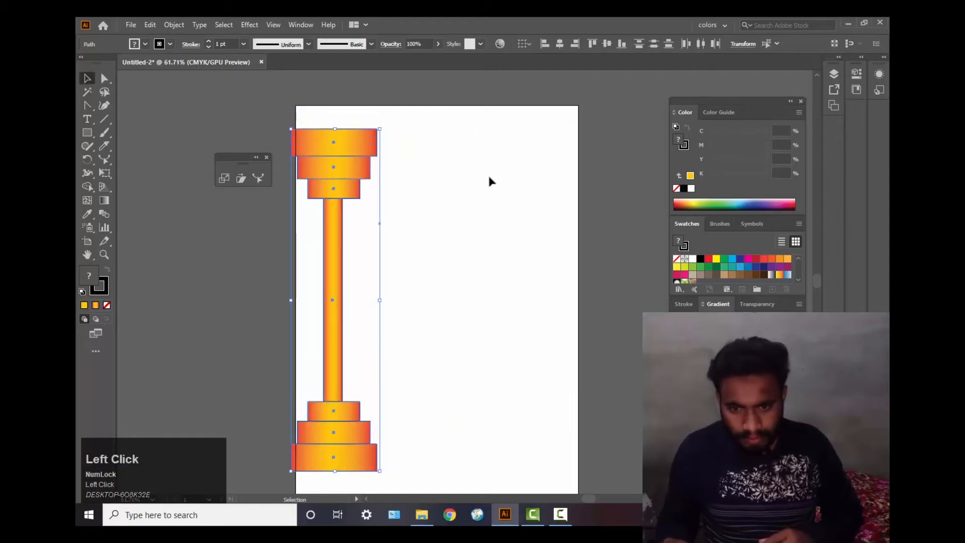
{"action": "left_click", "coordinate": [490, 180]}
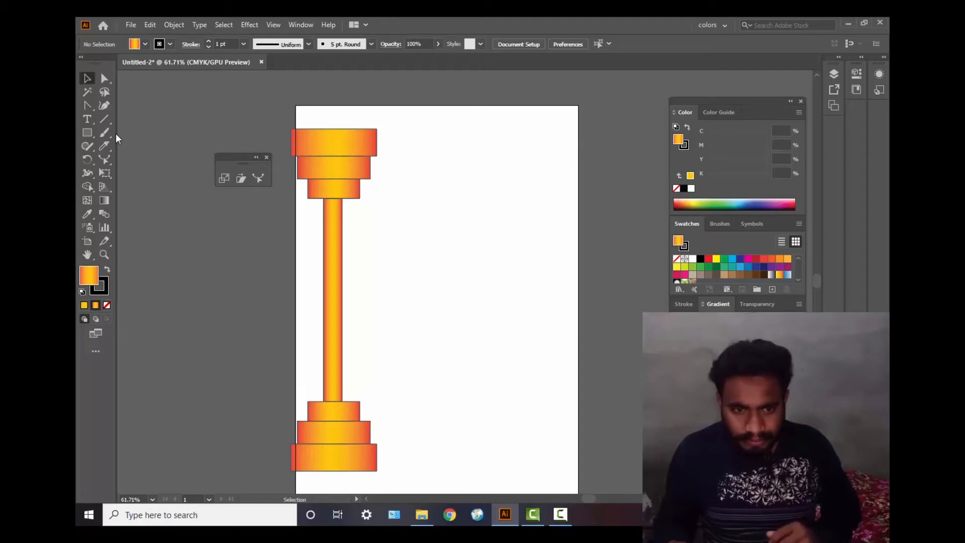
{"action": "left_click", "coordinate": [88, 134]}
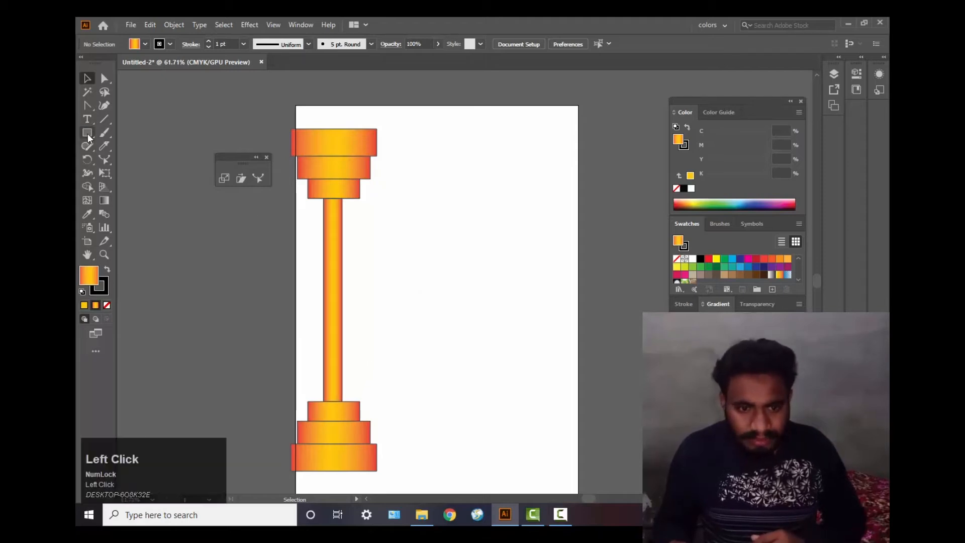
{"action": "left_click", "coordinate": [298, 155]}
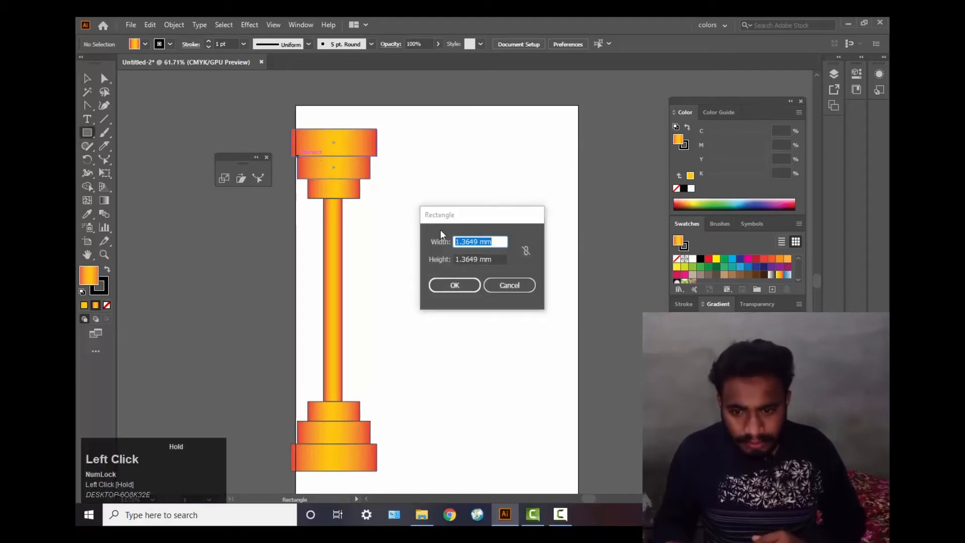
{"action": "left_click", "coordinate": [512, 285]}
{"action": "left_click", "coordinate": [489, 287]}
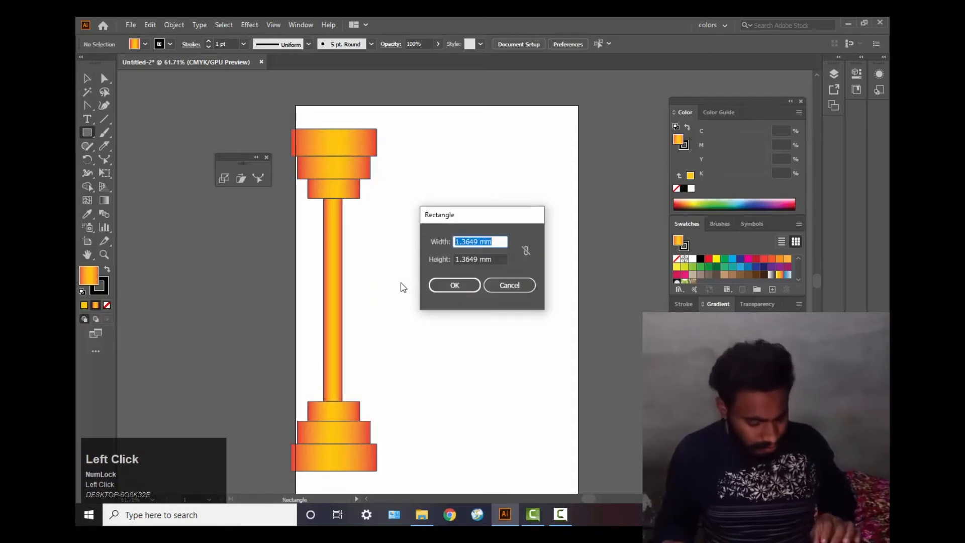
{"action": "left_click", "coordinate": [523, 284]}
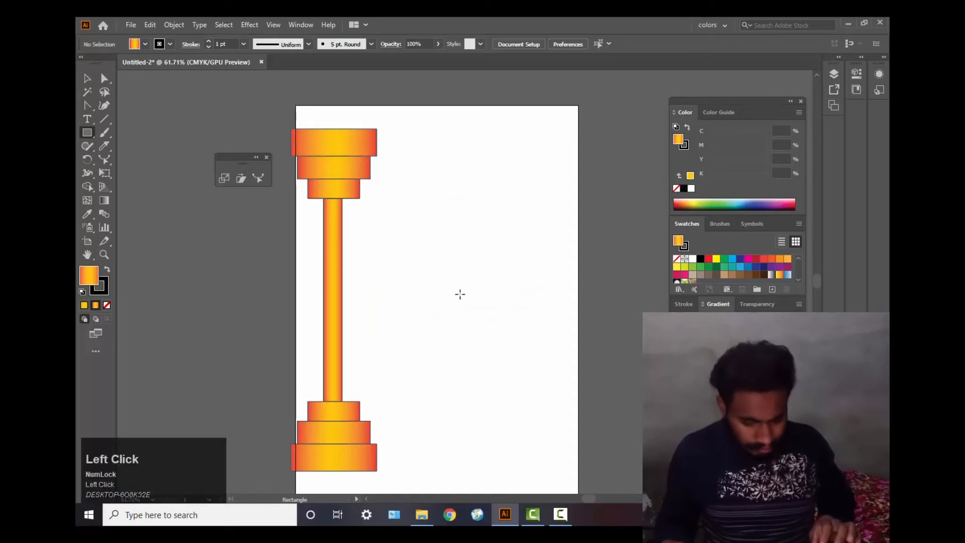
{"action": "scroll", "coordinate": [308, 215], "scroll_direction": "up", "scroll_amount": 2, "text": "alt"}
{"action": "scroll", "coordinate": [322, 208], "scroll_direction": "up", "scroll_amount": 1, "text": "alt"}
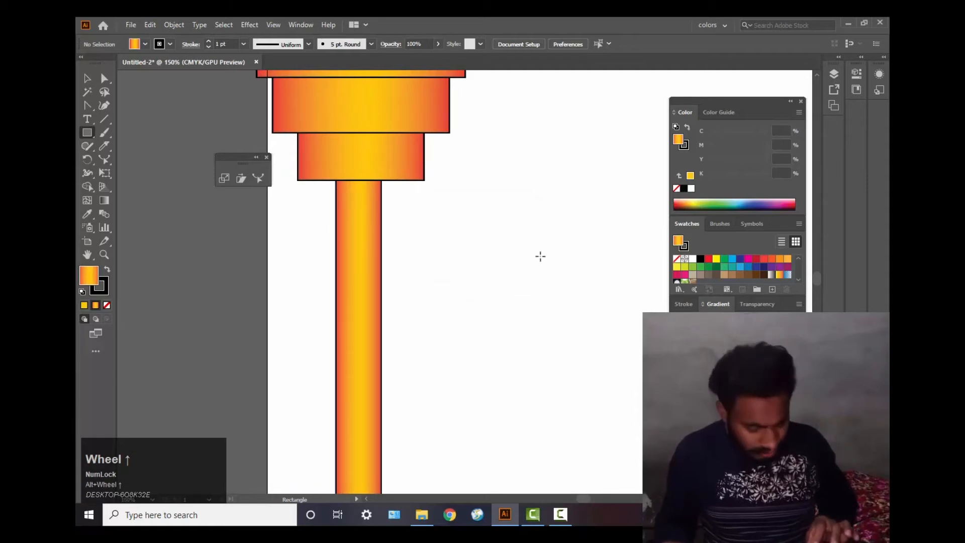
{"action": "key", "text": "space"}
{"action": "left_click_drag", "start_coordinate": [575, 289], "coordinate": [616, 389]}
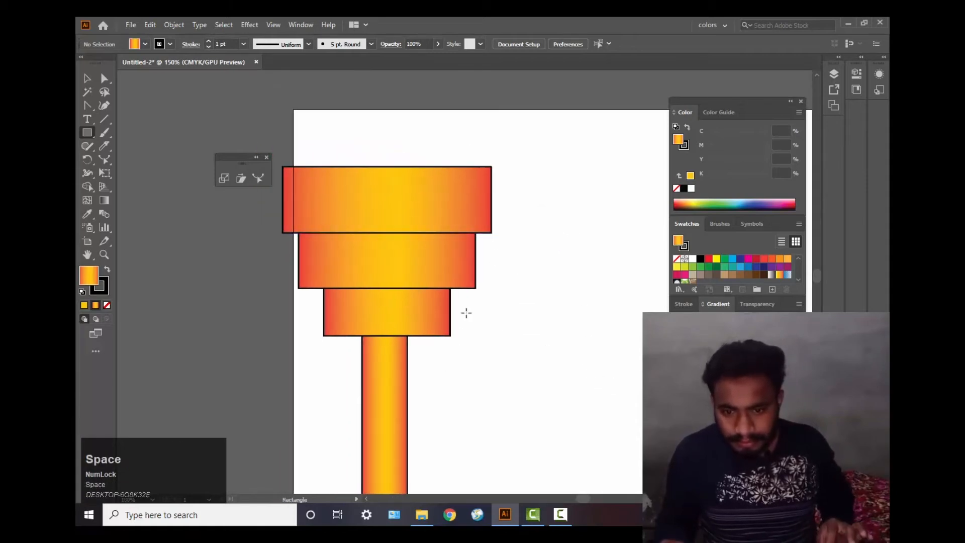
{"action": "left_click", "coordinate": [310, 238]}
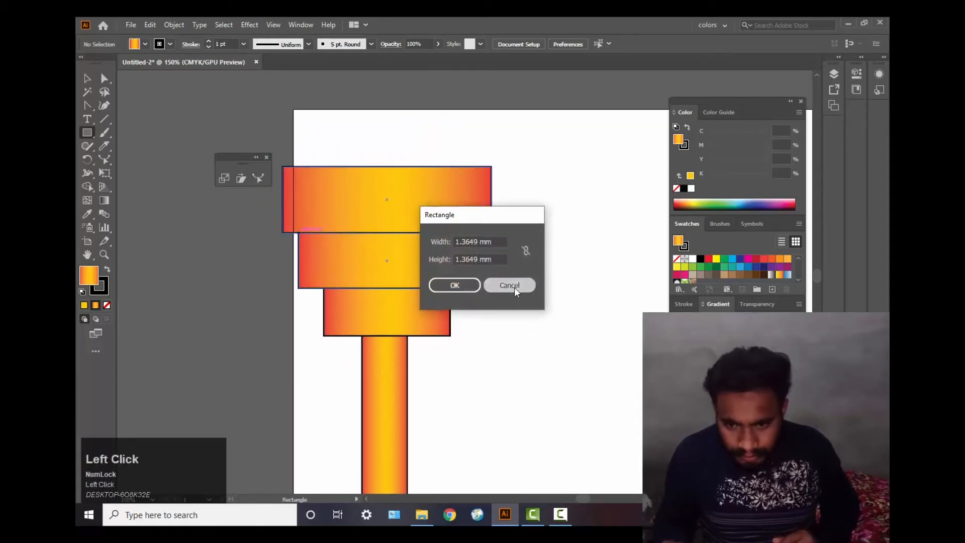
{"action": "left_click", "coordinate": [512, 286]}
{"action": "left_click", "coordinate": [297, 234]}
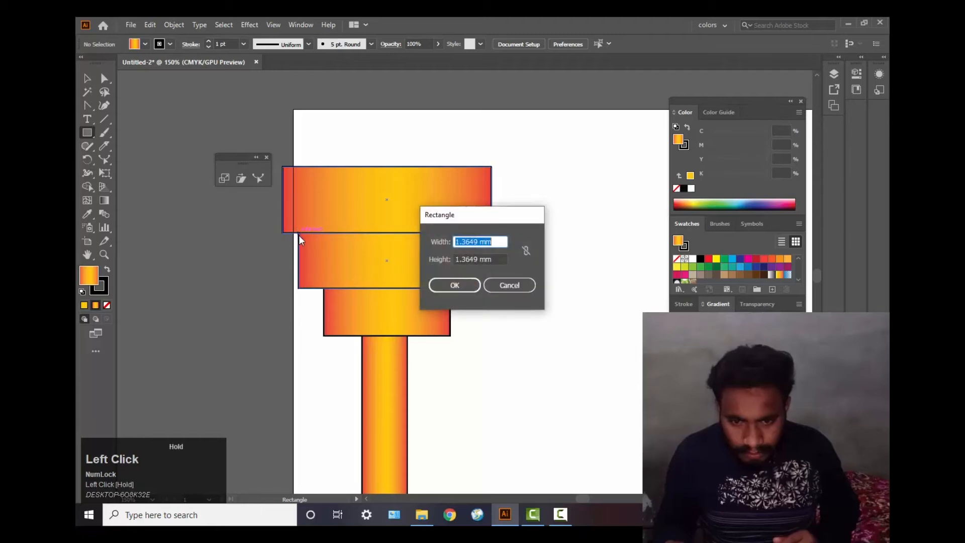
{"action": "left_click", "coordinate": [515, 283]}
{"action": "left_click", "coordinate": [484, 254]}
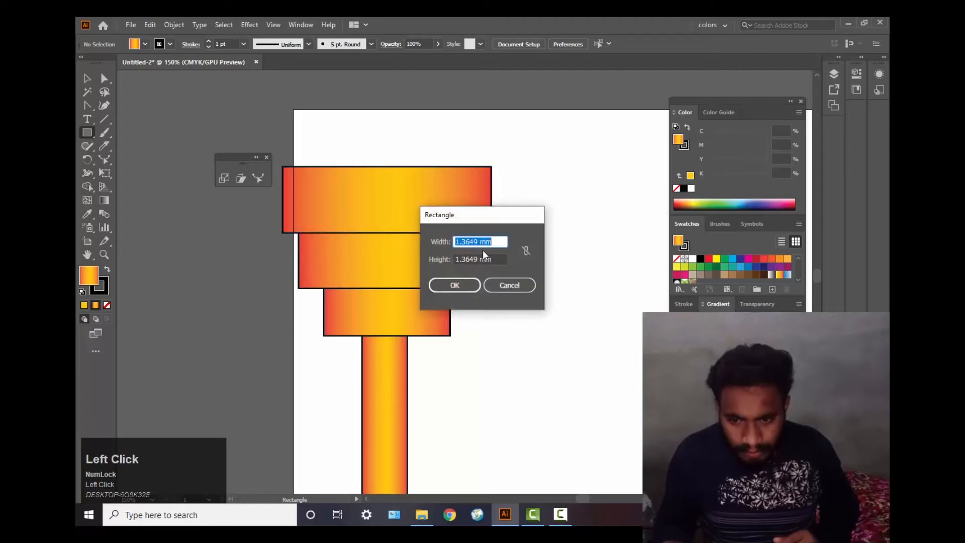
{"action": "left_click", "coordinate": [523, 286]}
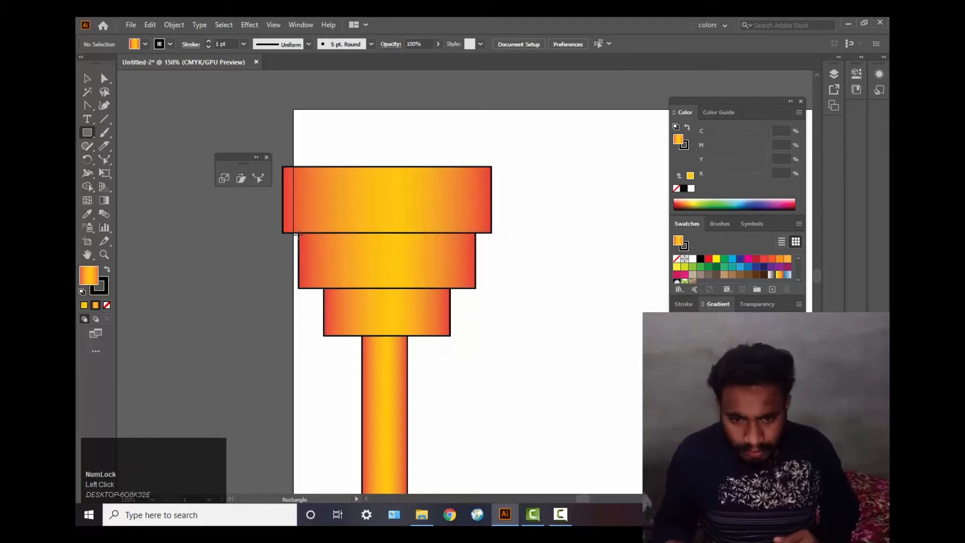
{"action": "left_click", "coordinate": [301, 235]}
{"action": "left_click", "coordinate": [501, 282]}
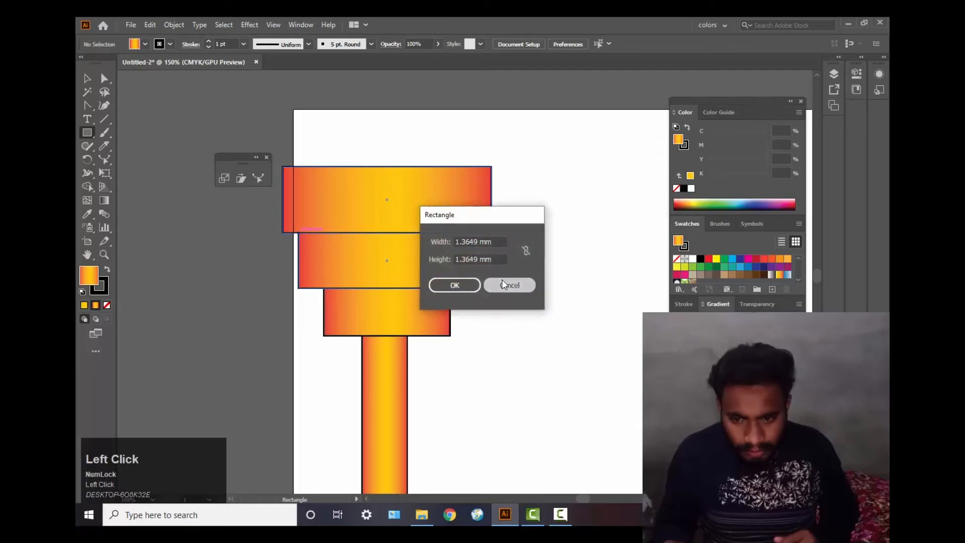
{"action": "left_click", "coordinate": [512, 267]}
{"action": "left_click", "coordinate": [516, 286]}
{"action": "left_click", "coordinate": [501, 243]}
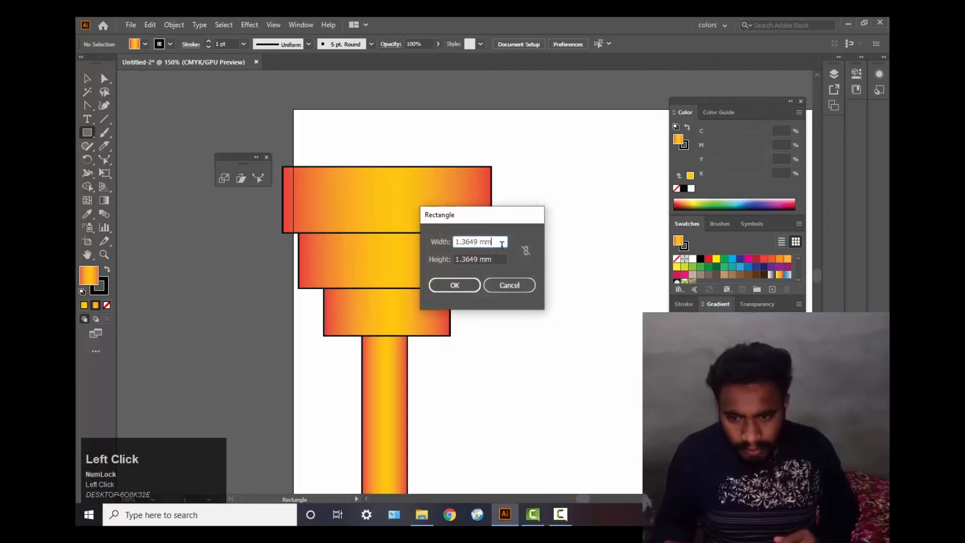
{"action": "left_click", "coordinate": [515, 287]}
{"action": "left_click", "coordinate": [508, 259]}
{"action": "left_click", "coordinate": [514, 291]}
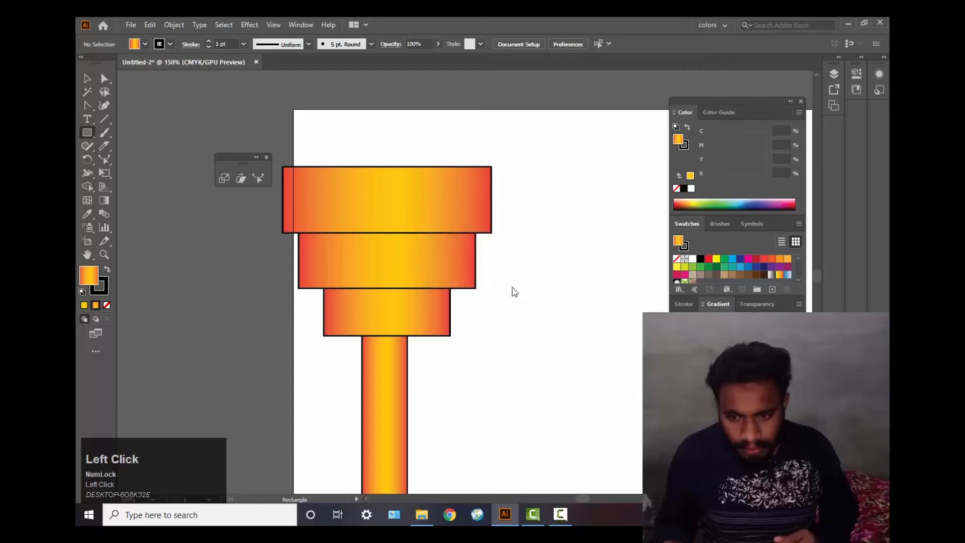
- Draw a long, very thin, slightly tilted gradient rectangle on the empty artboard area beside the upper caps
{"action": "left_click", "coordinate": [505, 270]}
{"action": "key", "text": "Return"}
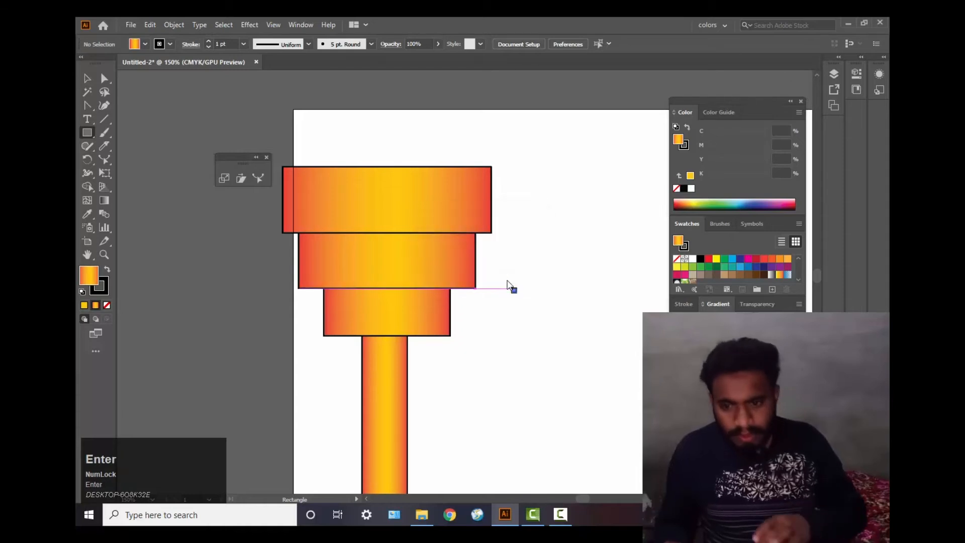
{"action": "left_click", "coordinate": [518, 291]}
{"action": "left_click_drag", "start_coordinate": [513, 291], "coordinate": [618, 285]}
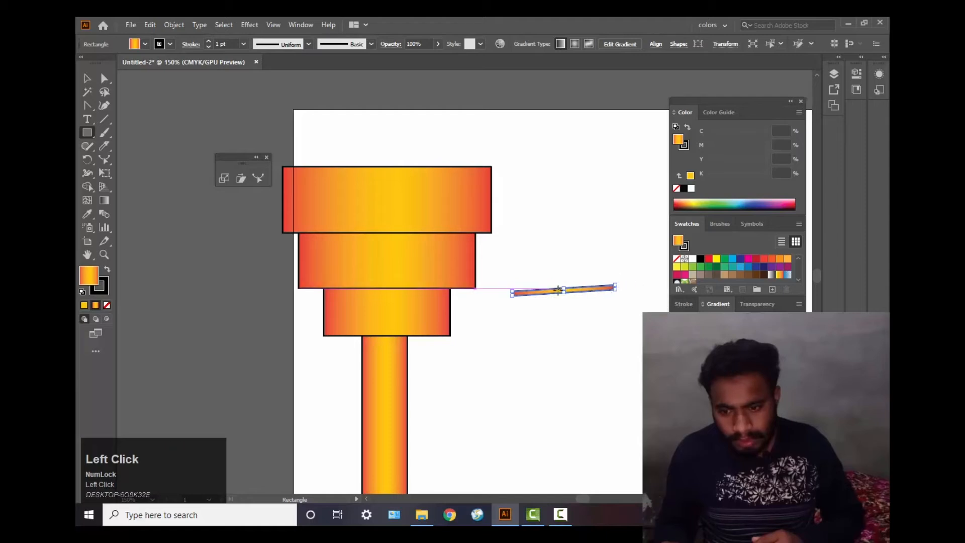
- Undo the tilt of the thin gradient rectangle beside the caps and make it slightly taller
{"action": "key", "text": "ctrl+z"}
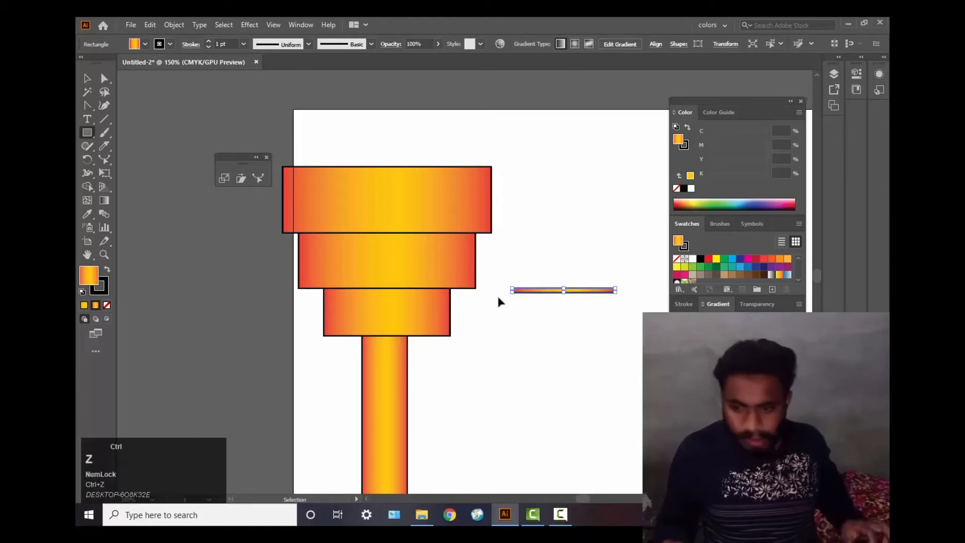
{"action": "left_click_drag", "start_coordinate": [564, 288], "coordinate": [564, 286]}
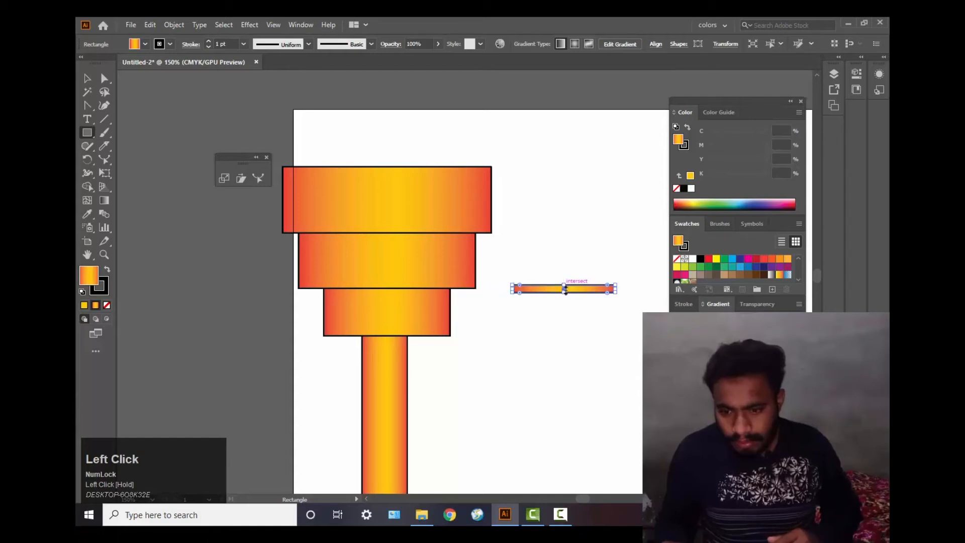
- Move the thin rectangle to the upper edge of the second cap, stretch it to that cap's full width, and deselect it
{"action": "left_click", "coordinate": [87, 79]}
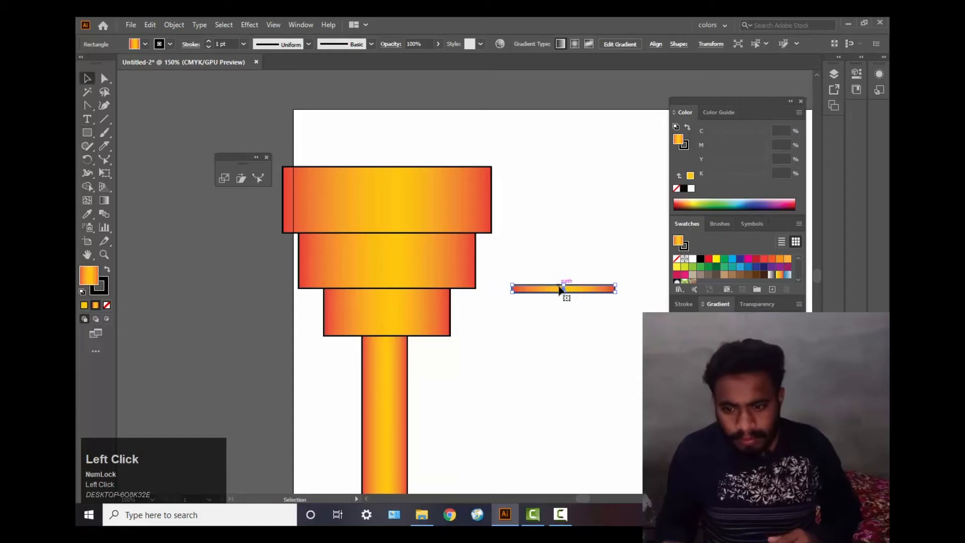
{"action": "left_click_drag", "start_coordinate": [564, 288], "coordinate": [351, 242]}
{"action": "double_click", "coordinate": [541, 291]}
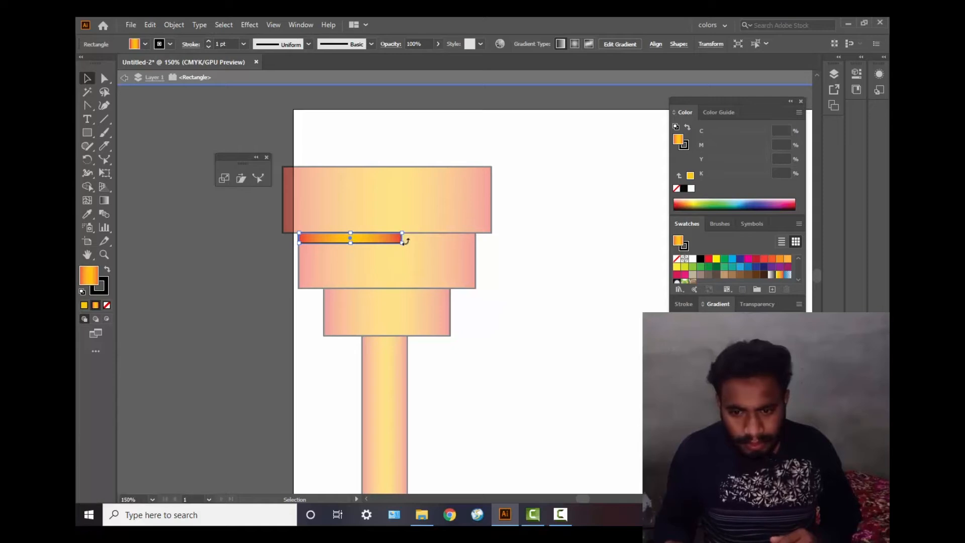
{"action": "left_click_drag", "start_coordinate": [402, 242], "coordinate": [478, 249]}
{"action": "left_click_drag", "start_coordinate": [480, 249], "coordinate": [477, 246]}
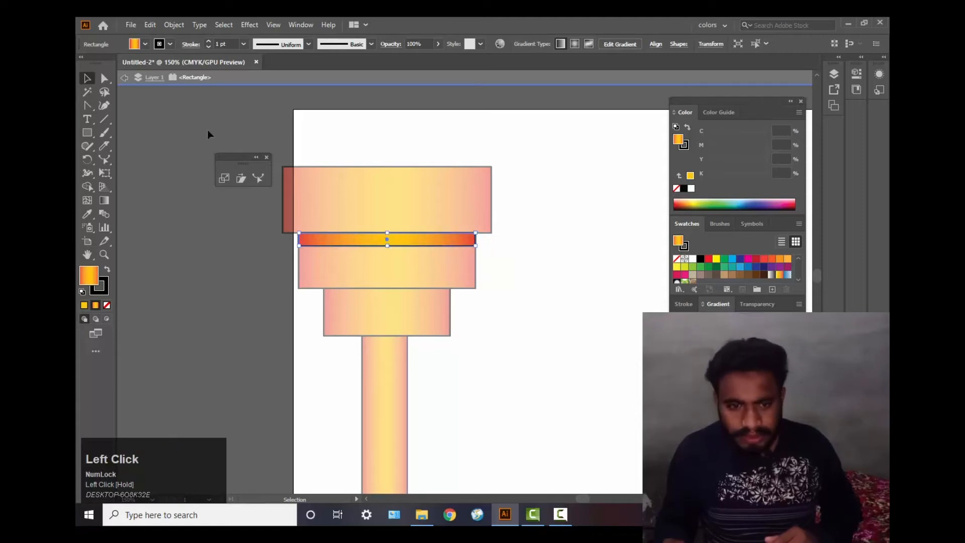
{"action": "left_click", "coordinate": [583, 211]}
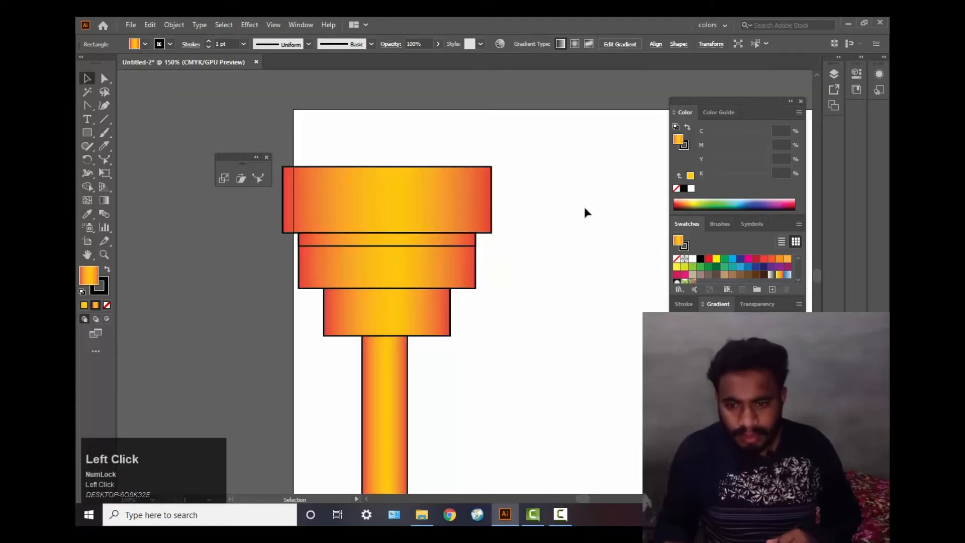
- Select the thin rectangle on the second cap and bring up the transparency settings
{"action": "left_click", "coordinate": [355, 243]}
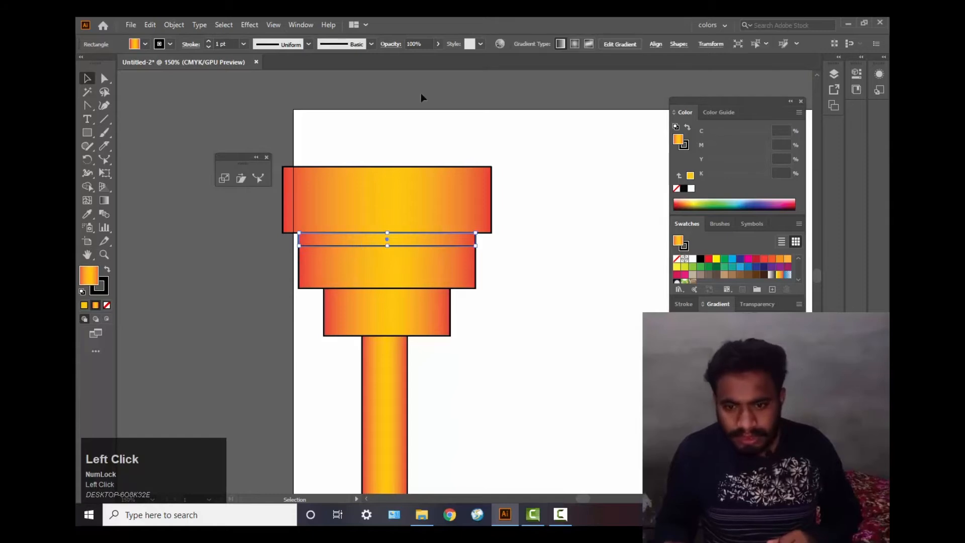
{"action": "left_click", "coordinate": [301, 24]}
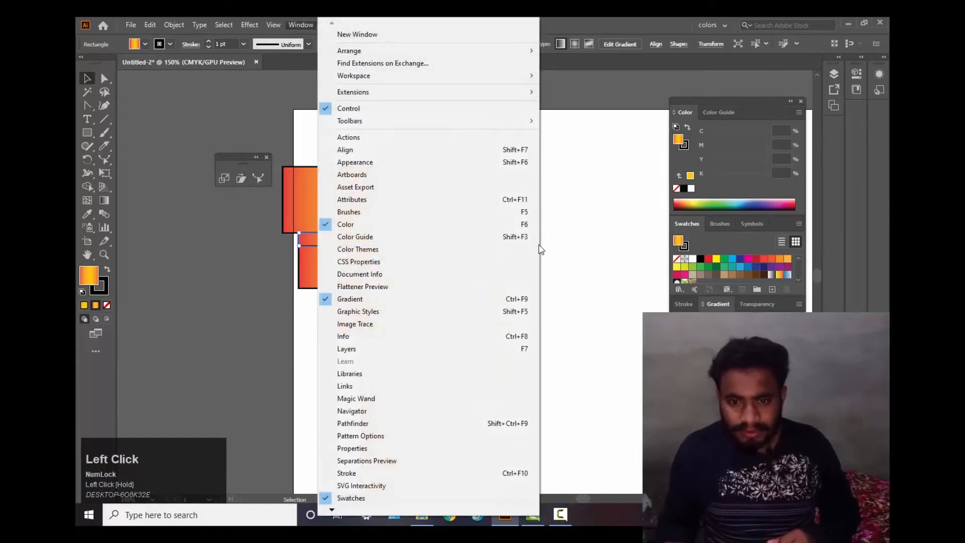
{"action": "scroll", "coordinate": [478, 281], "scroll_direction": "down", "scroll_amount": 2}
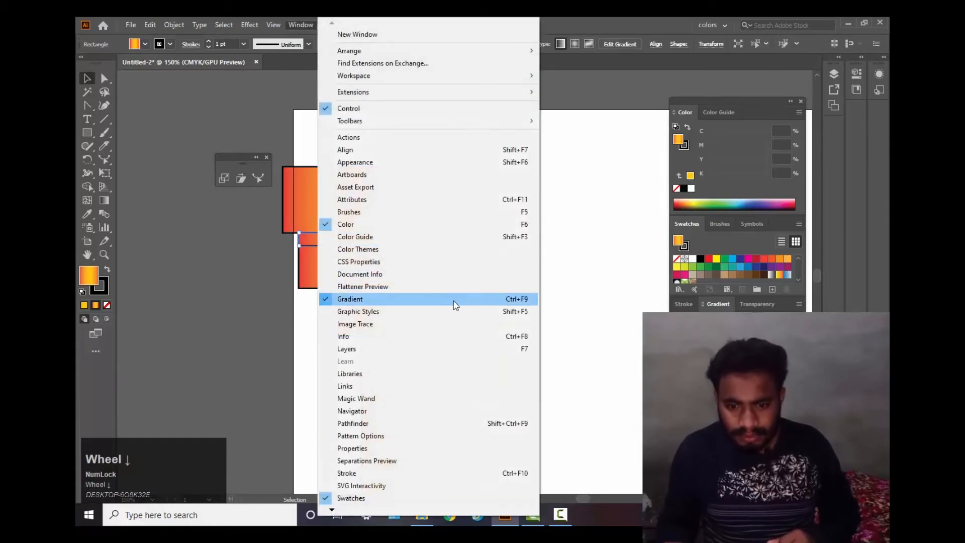
{"action": "left_click", "coordinate": [337, 511]}
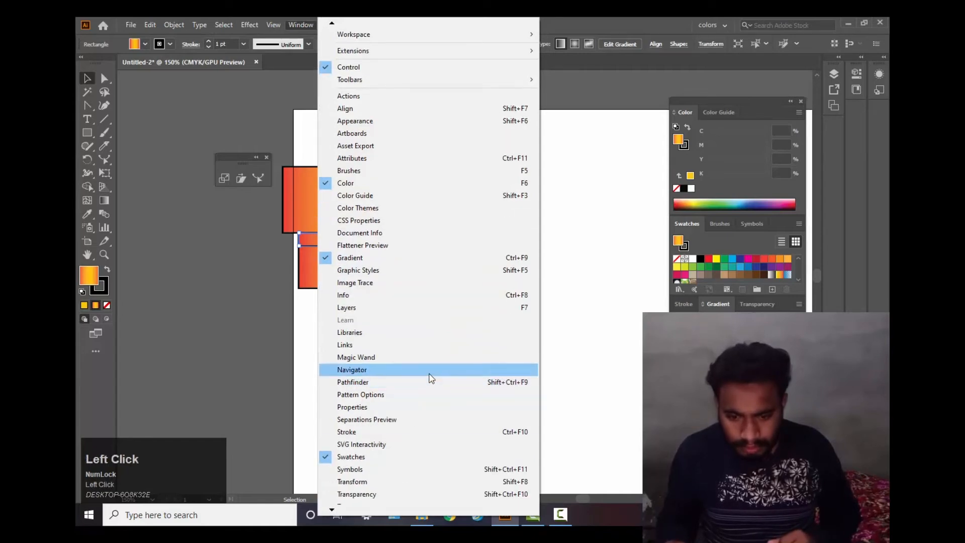
{"action": "left_click", "coordinate": [389, 493]}
{"action": "left_click", "coordinate": [389, 491]}
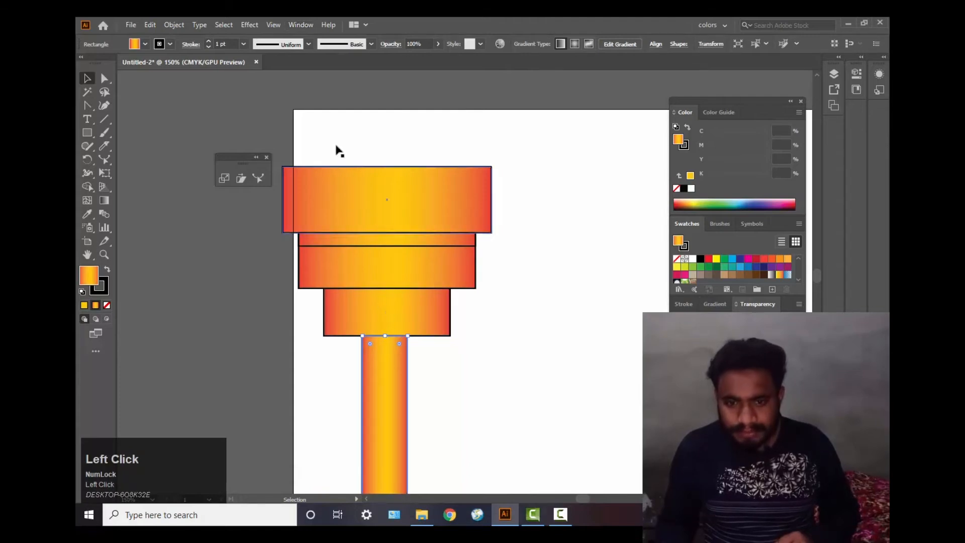
- Isolate the thin rectangle on the second cap and toggle off the display of the transparency settings
{"action": "double_click", "coordinate": [459, 241]}
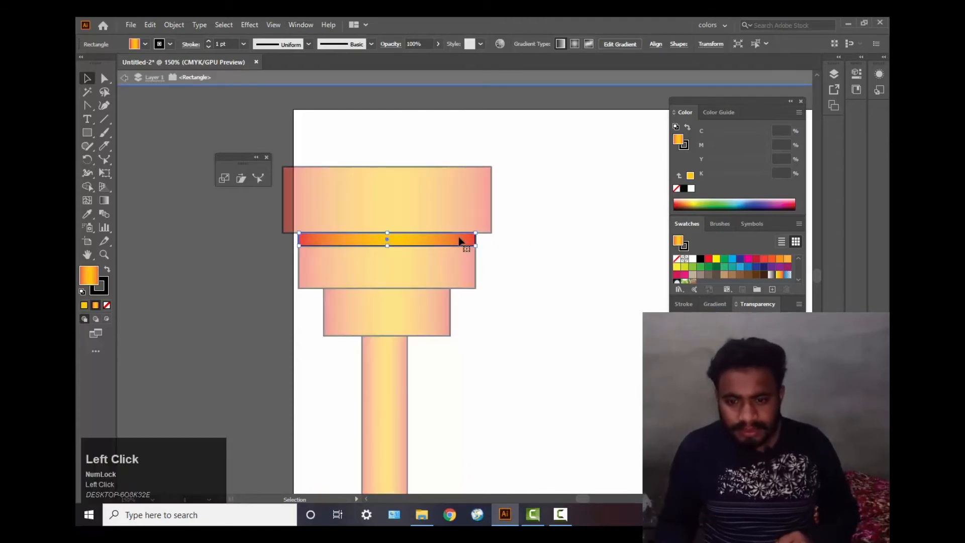
{"action": "left_click", "coordinate": [300, 29]}
{"action": "scroll", "coordinate": [373, 334], "scroll_direction": "down", "scroll_amount": 3}
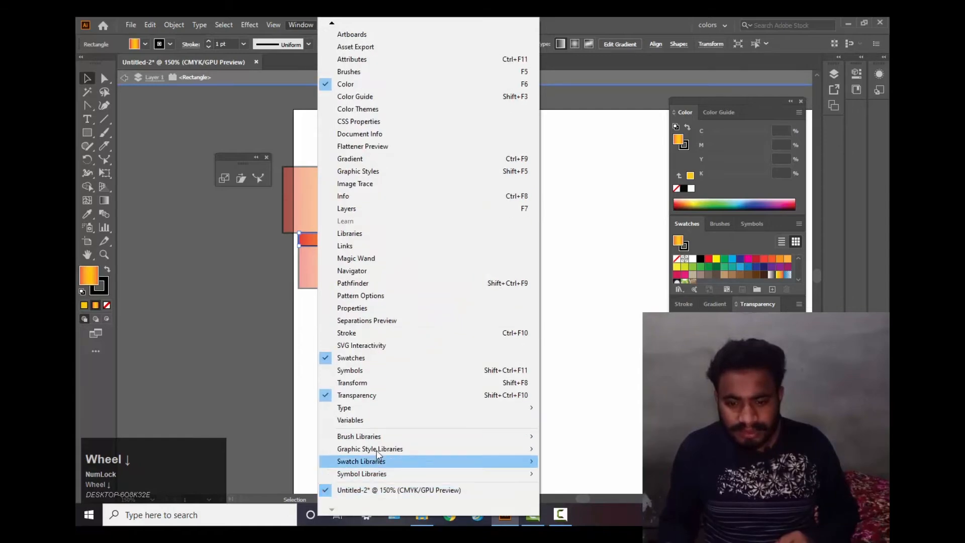
{"action": "left_click", "coordinate": [366, 396]}
{"action": "left_click", "coordinate": [366, 399]}
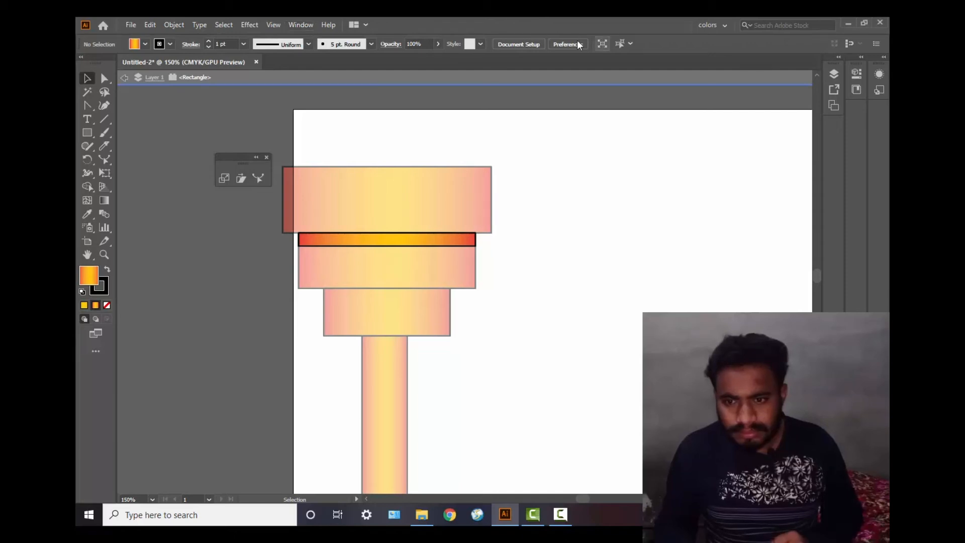
{"action": "left_click", "coordinate": [527, 45]}
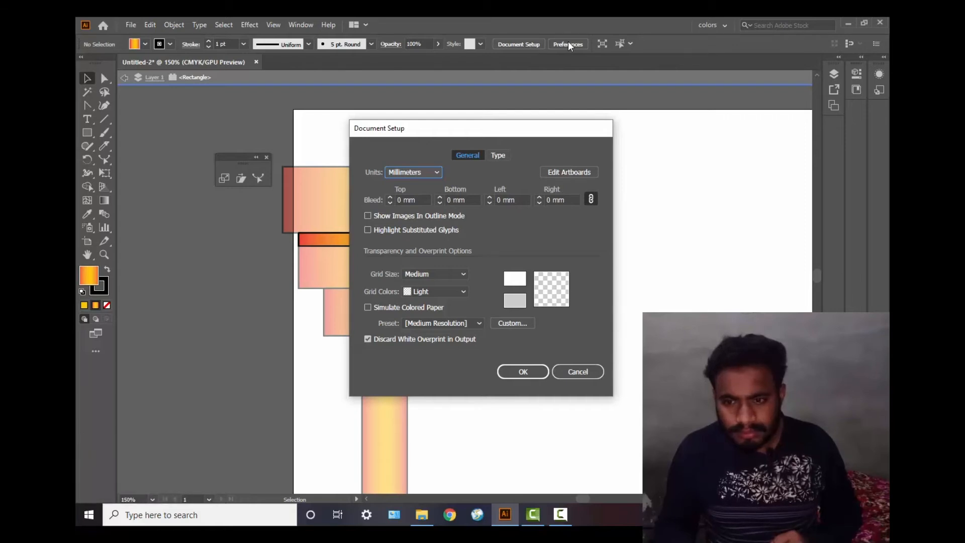
{"action": "left_click", "coordinate": [578, 371]}
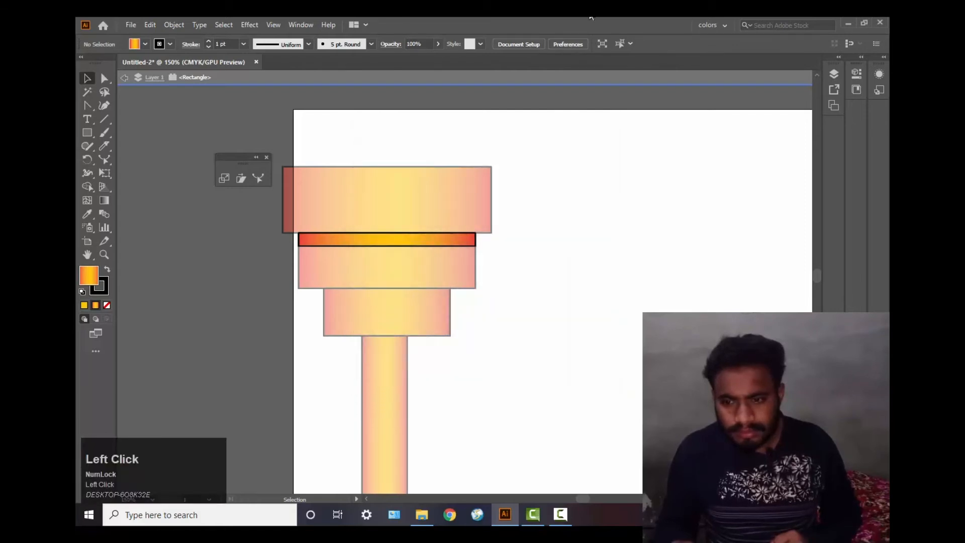
{"action": "left_click", "coordinate": [568, 45]}
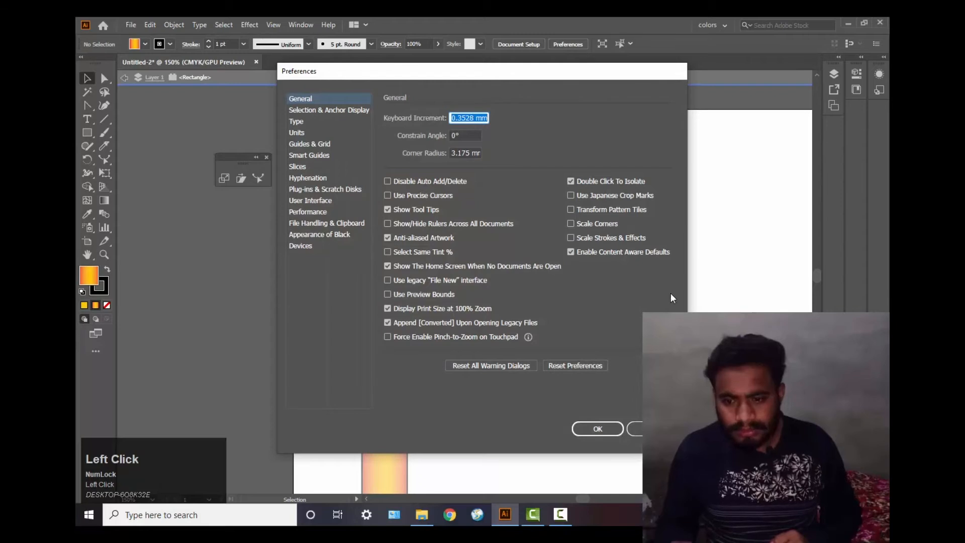
{"action": "left_click", "coordinate": [653, 429]}
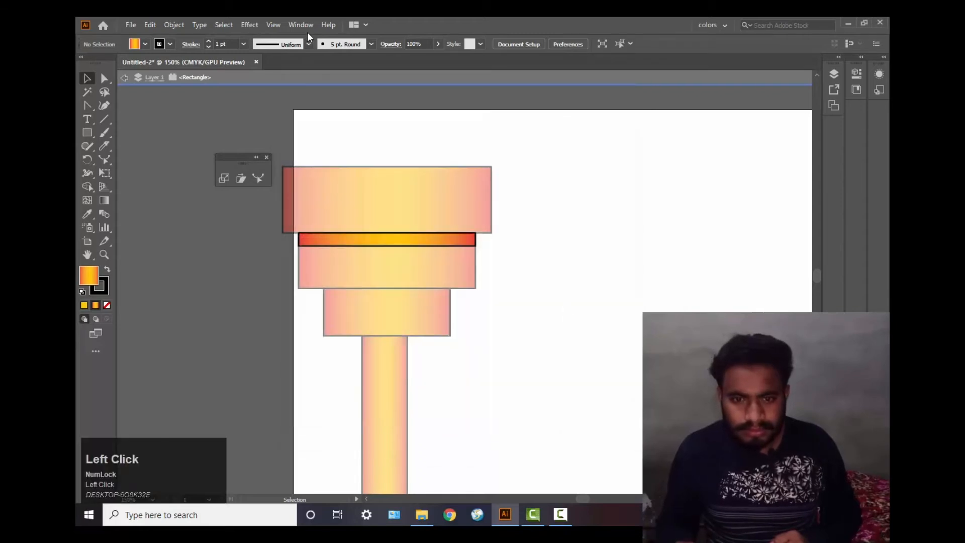
- Look through the list of available settings windows and leave the thin rectangle's isolation mode
{"action": "left_click", "coordinate": [300, 23]}
{"action": "scroll", "coordinate": [400, 354], "scroll_direction": "down", "scroll_amount": 1}
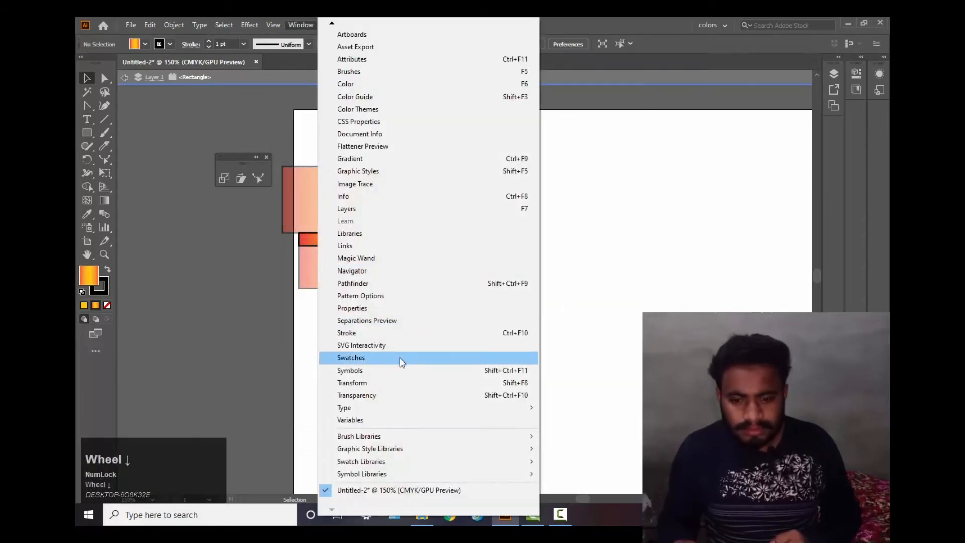
{"action": "left_click", "coordinate": [334, 513]}
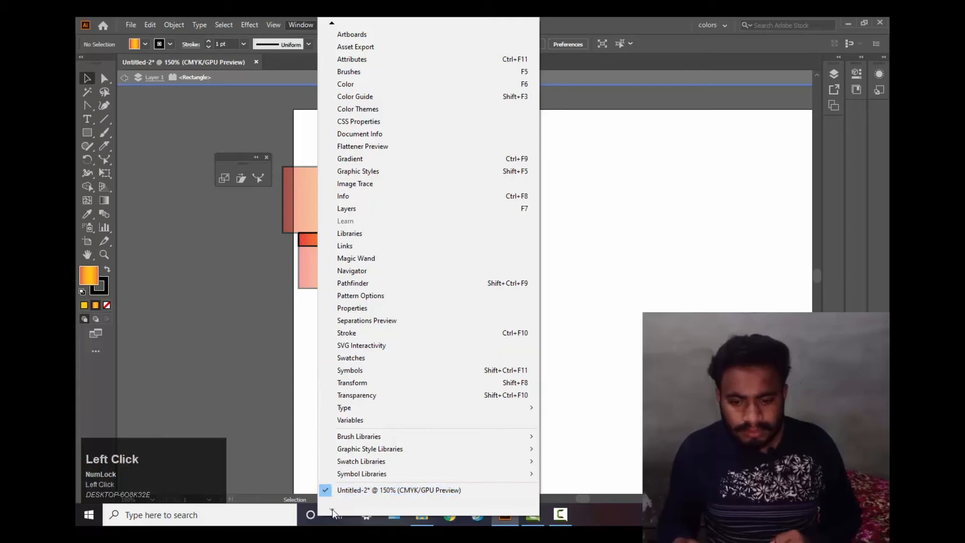
{"action": "scroll", "coordinate": [730, 274], "scroll_direction": "down", "scroll_amount": 1}
{"action": "left_click", "coordinate": [555, 262]}
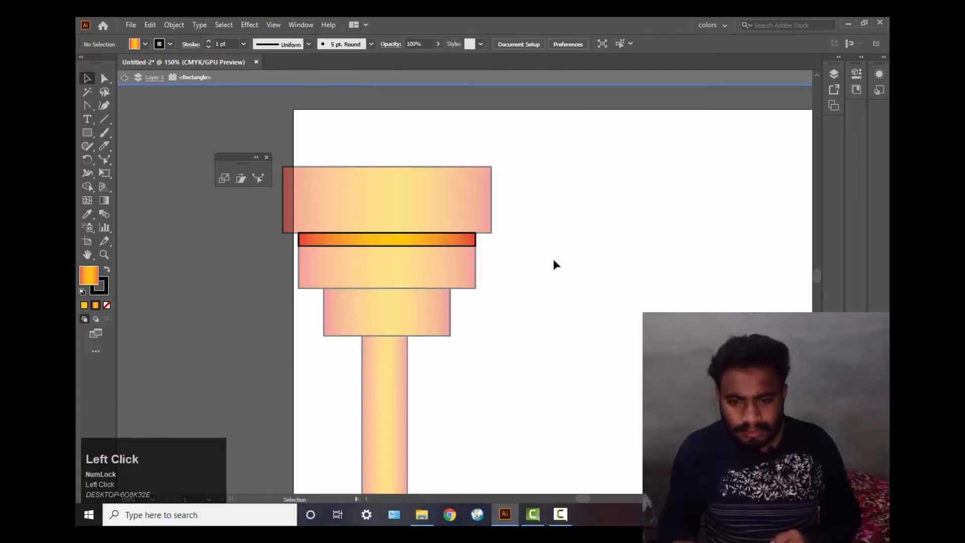
{"action": "double_click", "coordinate": [561, 265]}
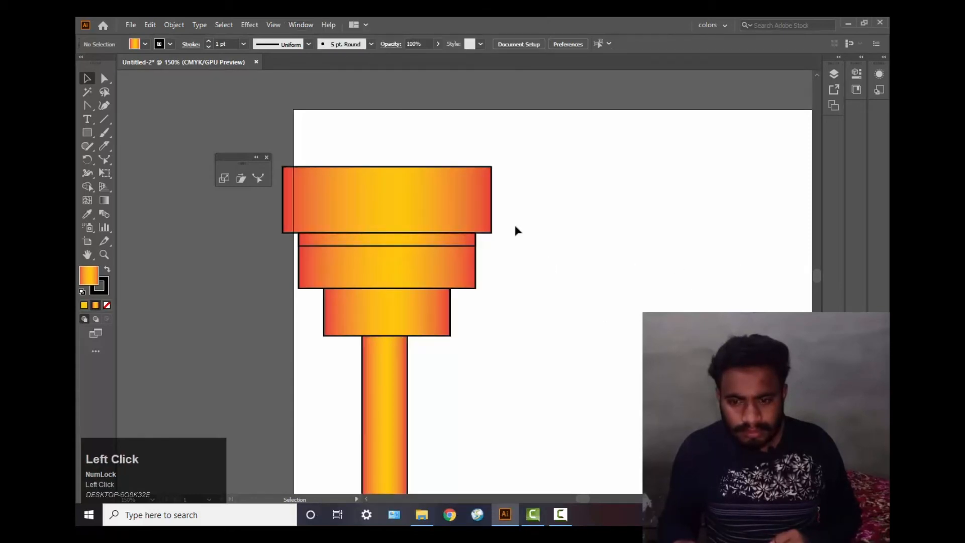
- Display the transparency settings for the thin rectangle, collapse the floating settings group to icons, and clear the selection
{"action": "left_click", "coordinate": [462, 250]}
{"action": "left_click", "coordinate": [301, 24]}
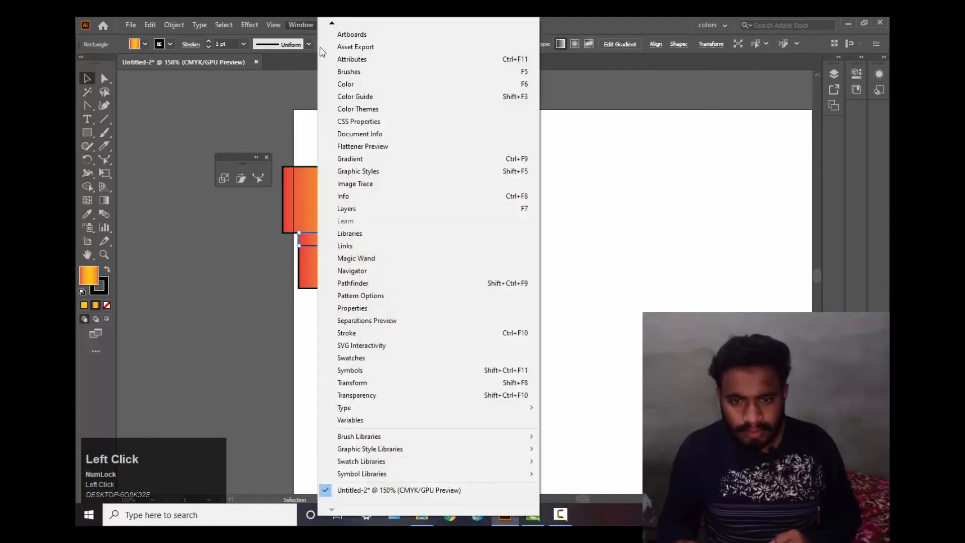
{"action": "scroll", "coordinate": [384, 282], "scroll_direction": "down", "scroll_amount": 1}
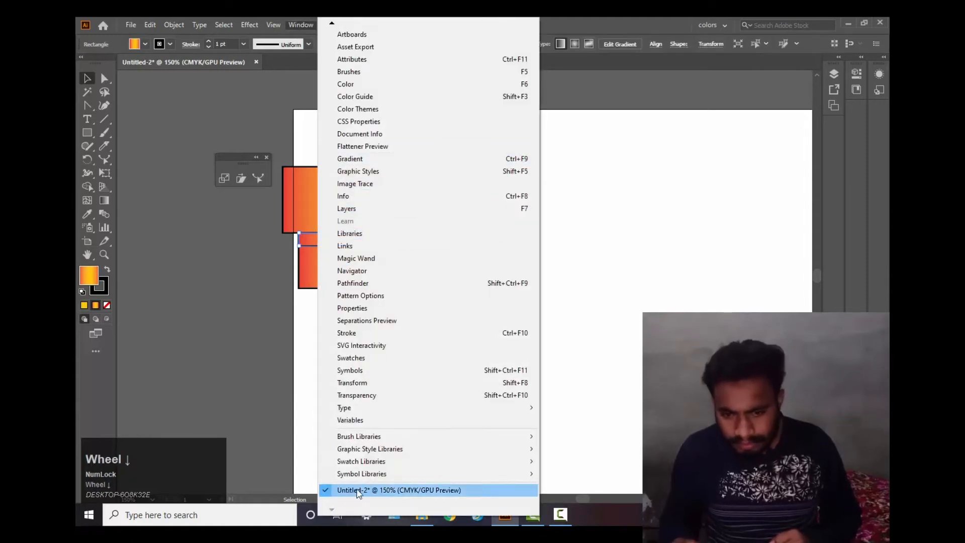
{"action": "left_click", "coordinate": [378, 397]}
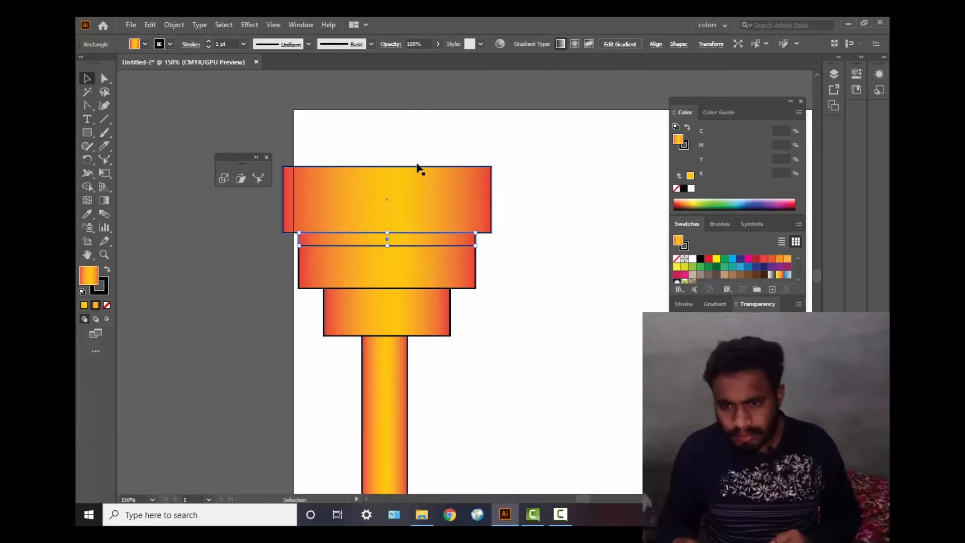
{"action": "left_click", "coordinate": [788, 106]}
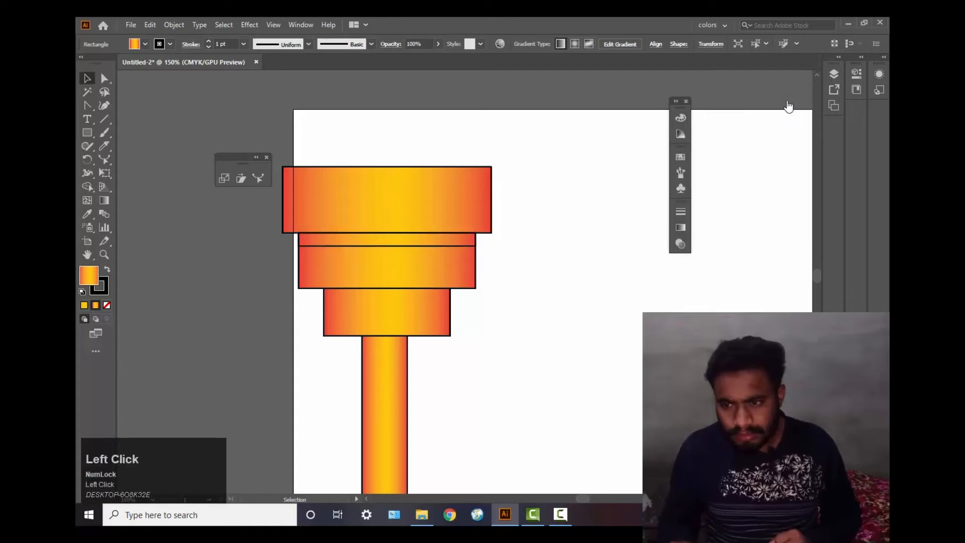
{"action": "left_click", "coordinate": [789, 105]}
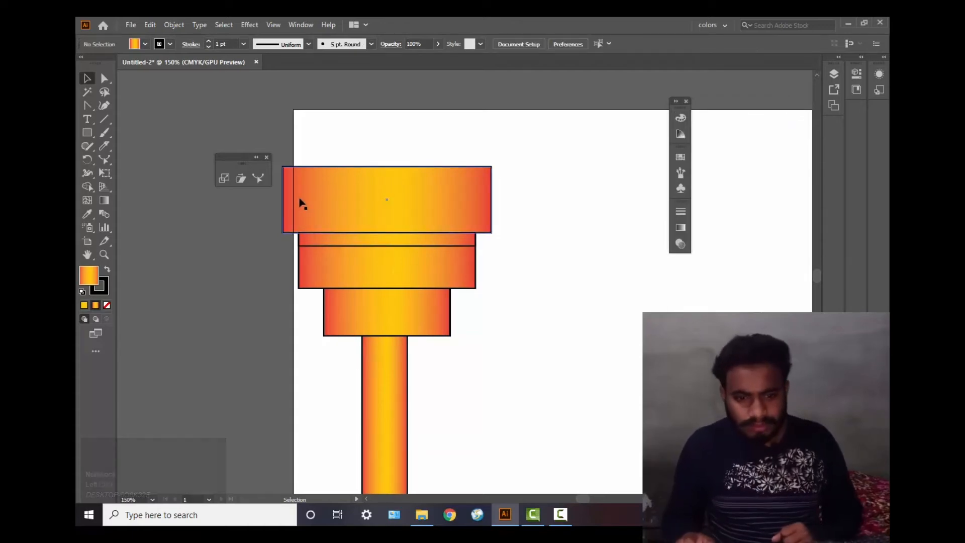
- Reopen the transparency settings without a selection and close the whole floating group
{"action": "left_click", "coordinate": [303, 25]}
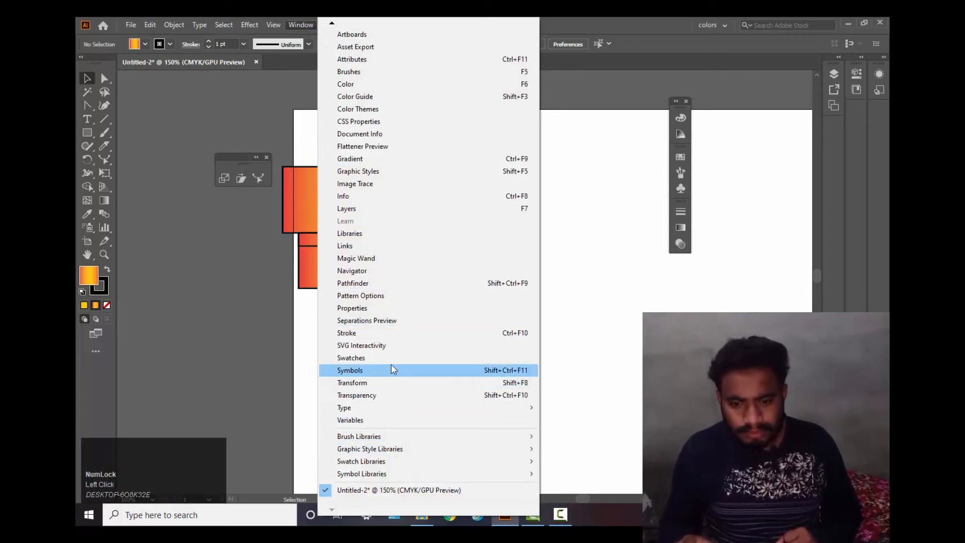
{"action": "left_click", "coordinate": [389, 402]}
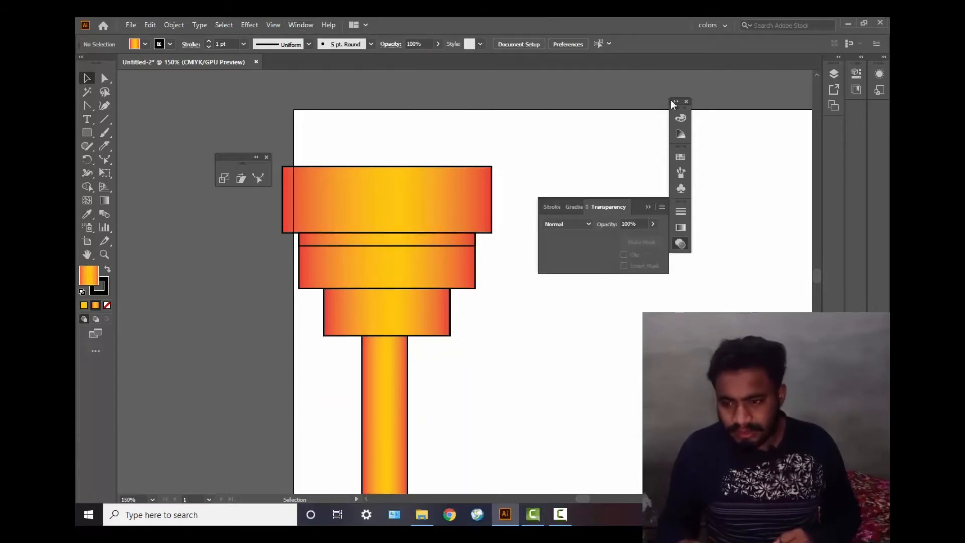
{"action": "left_click", "coordinate": [687, 102]}
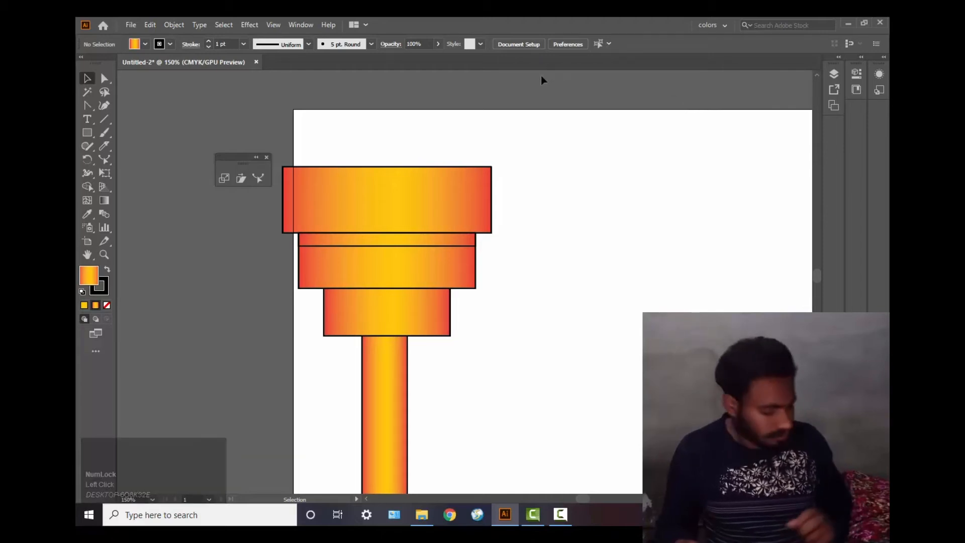
- Undo the thin rectangle's stretch to the second cap's width and redo it
{"action": "key", "text": "ctrl+z"}
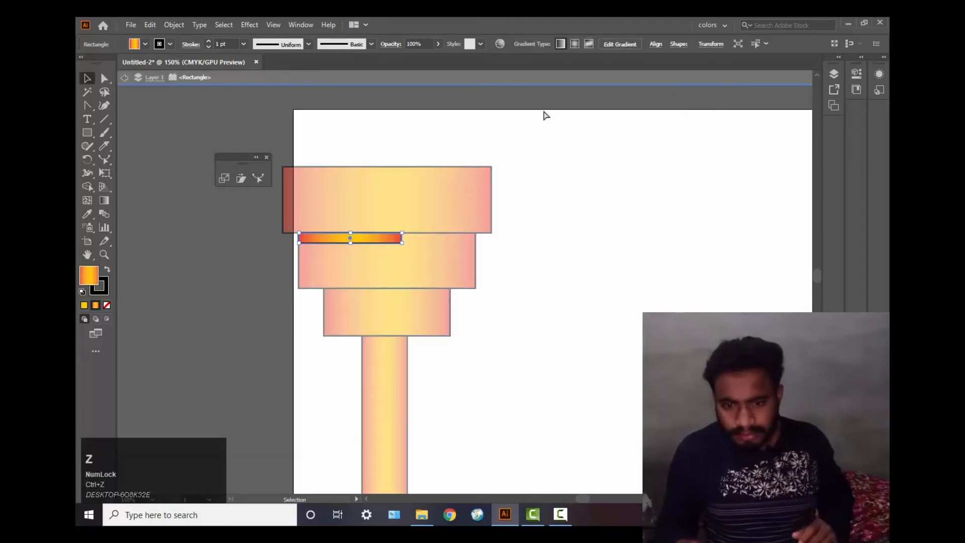
{"action": "key", "text": "ctrl+shift"}
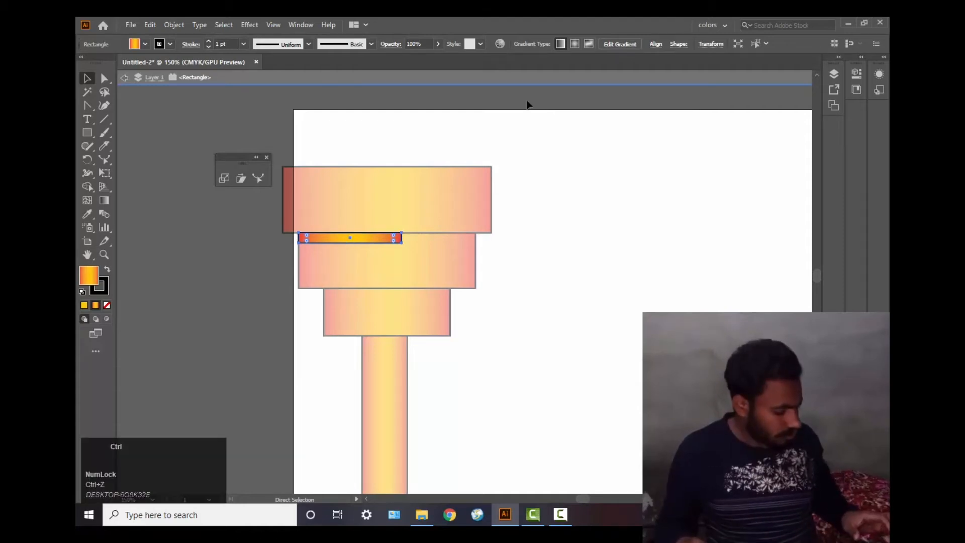
{"action": "key", "text": "ctrl+shift+z"}
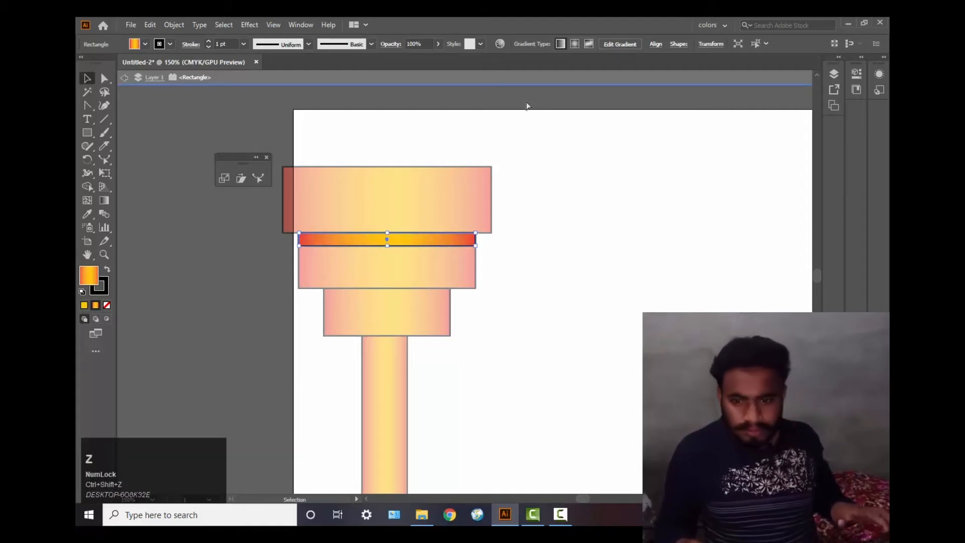
- Show the transparency settings for the isolated thin rectangle
{"action": "left_click", "coordinate": [302, 25]}
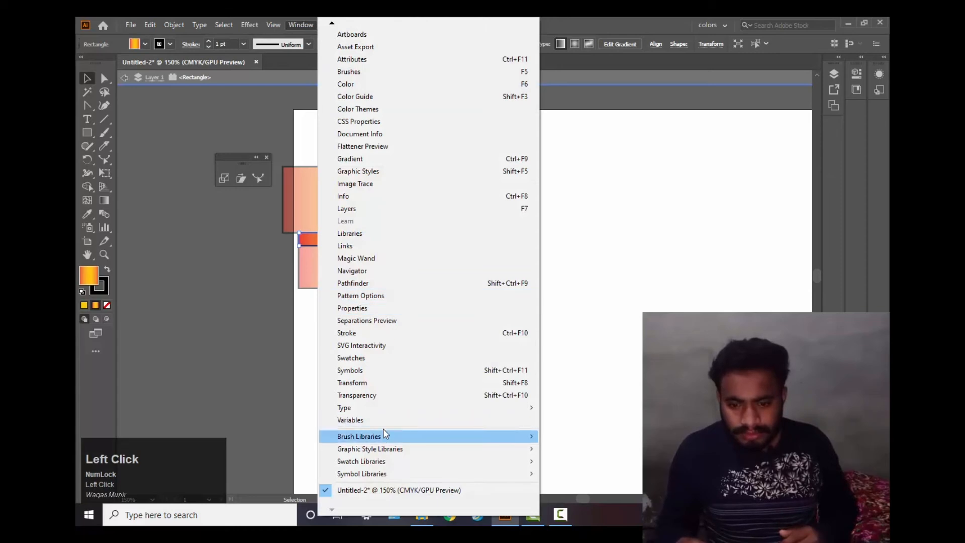
{"action": "left_click", "coordinate": [390, 395]}
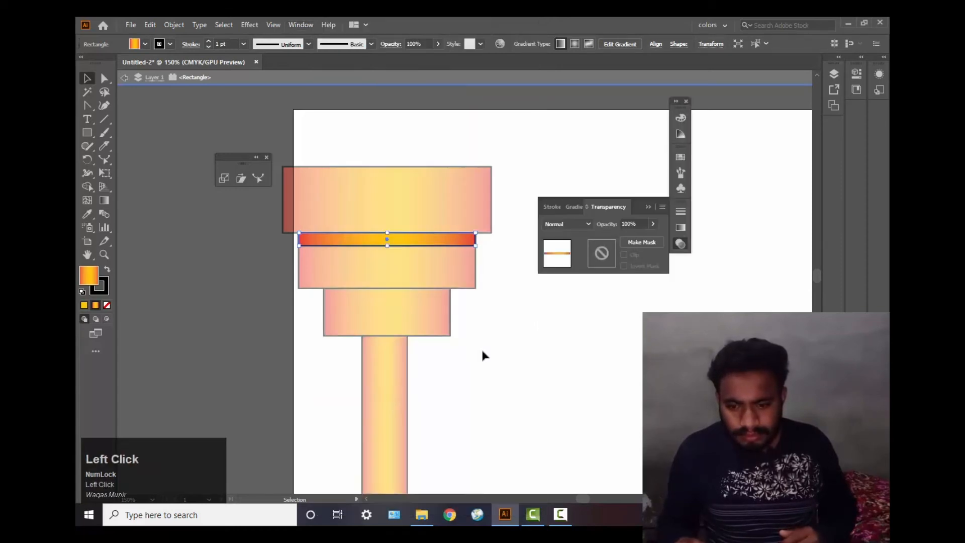
- Set the thin strip's blend mode to Multiply and its opacity to 82%, and leave isolation mode
{"action": "left_click", "coordinate": [589, 224]}
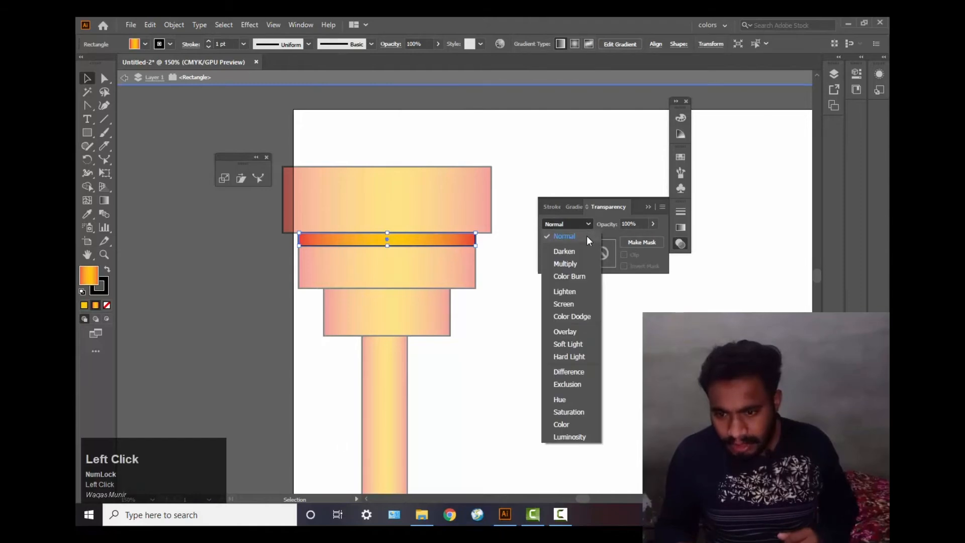
{"action": "left_click", "coordinate": [579, 264]}
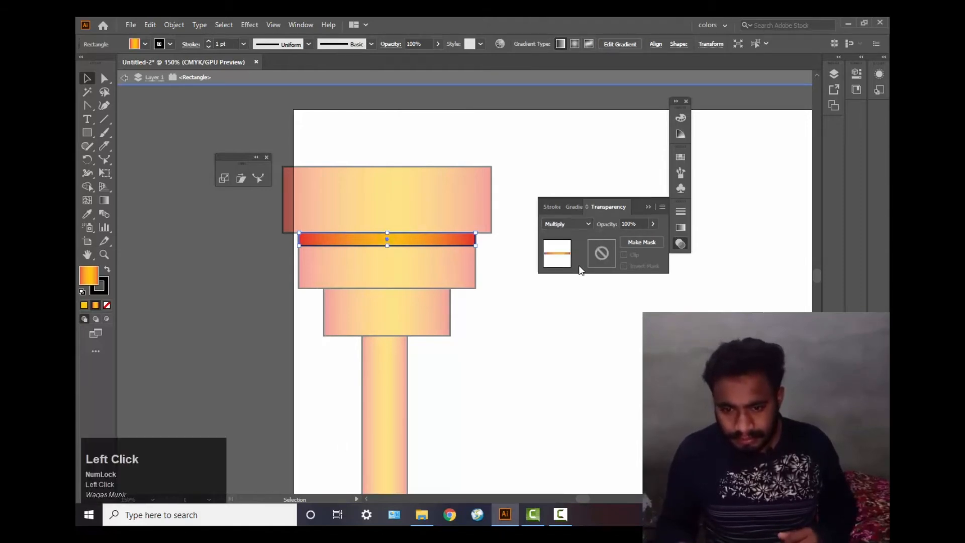
{"action": "left_click", "coordinate": [653, 224]}
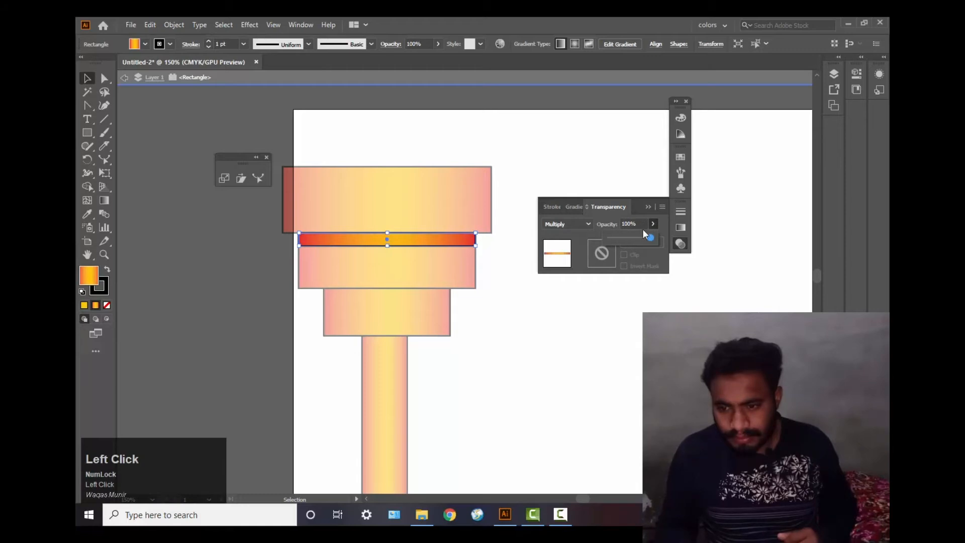
{"action": "left_click_drag", "start_coordinate": [640, 237], "coordinate": [640, 237]}
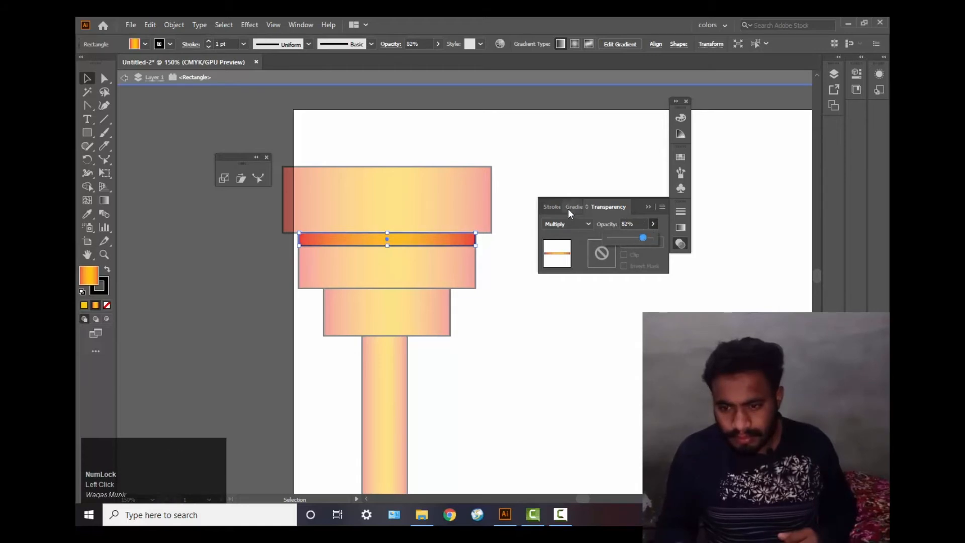
{"action": "left_click", "coordinate": [587, 222]}
{"action": "left_click", "coordinate": [588, 225]}
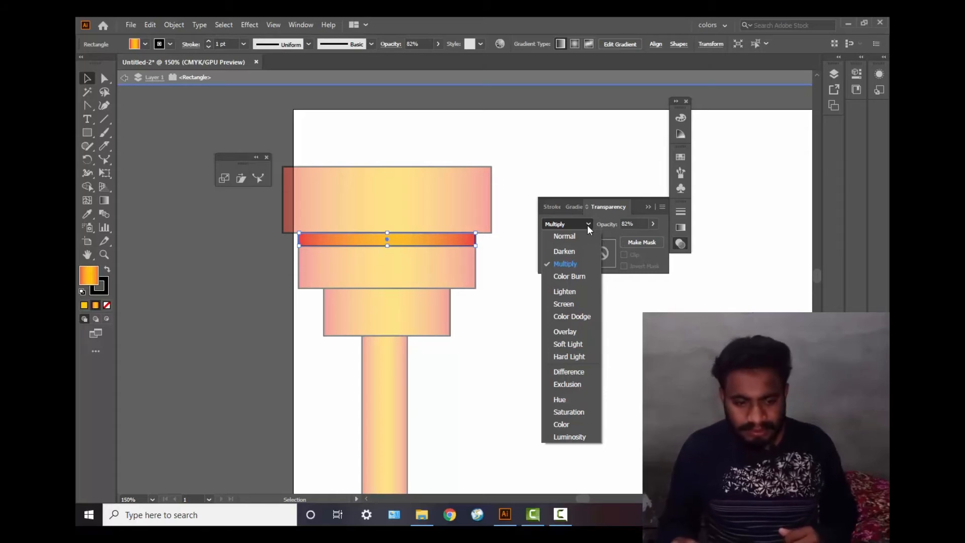
{"action": "left_click", "coordinate": [592, 165]}
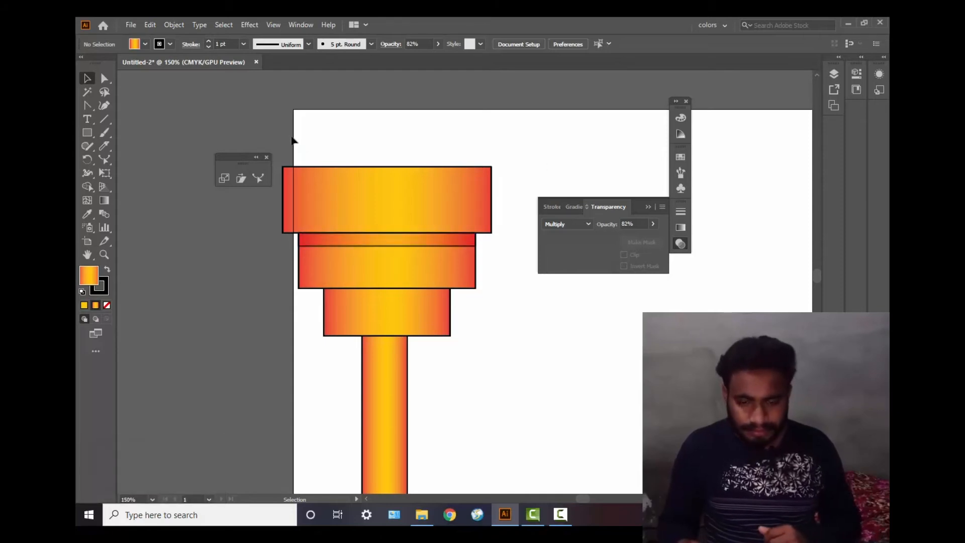
- Remove the stroke from all the column's shapes and clear the selection
{"action": "key", "text": "ctrl+a"}
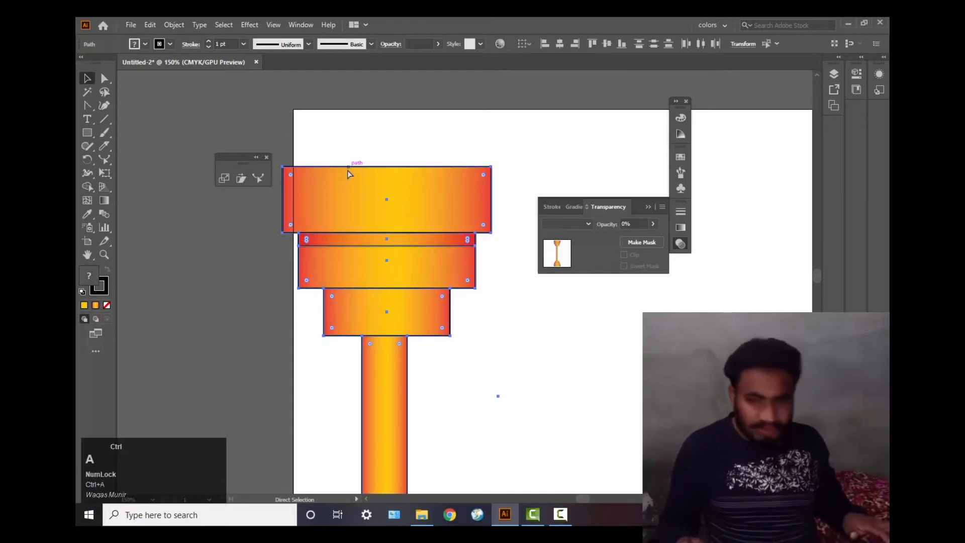
{"action": "double_click", "coordinate": [104, 289]}
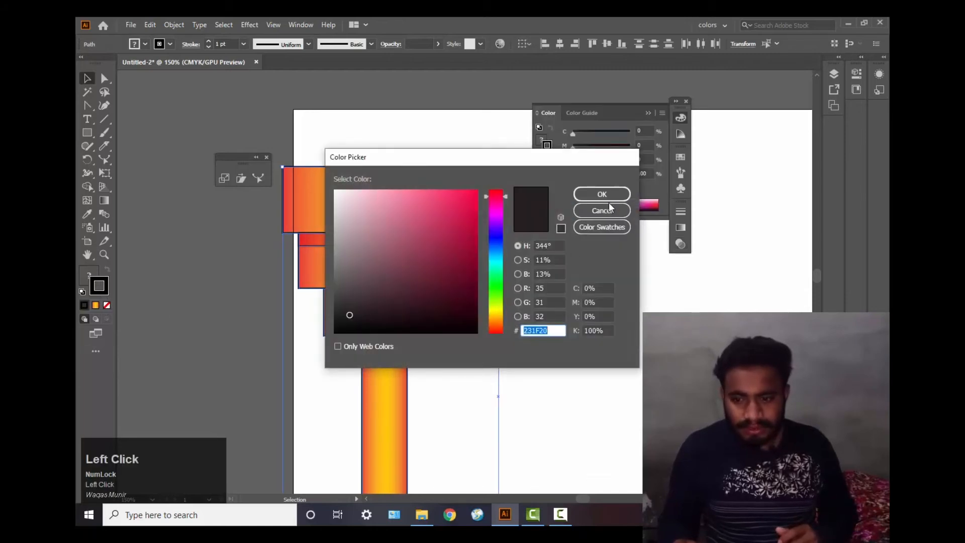
{"action": "left_click", "coordinate": [615, 211]}
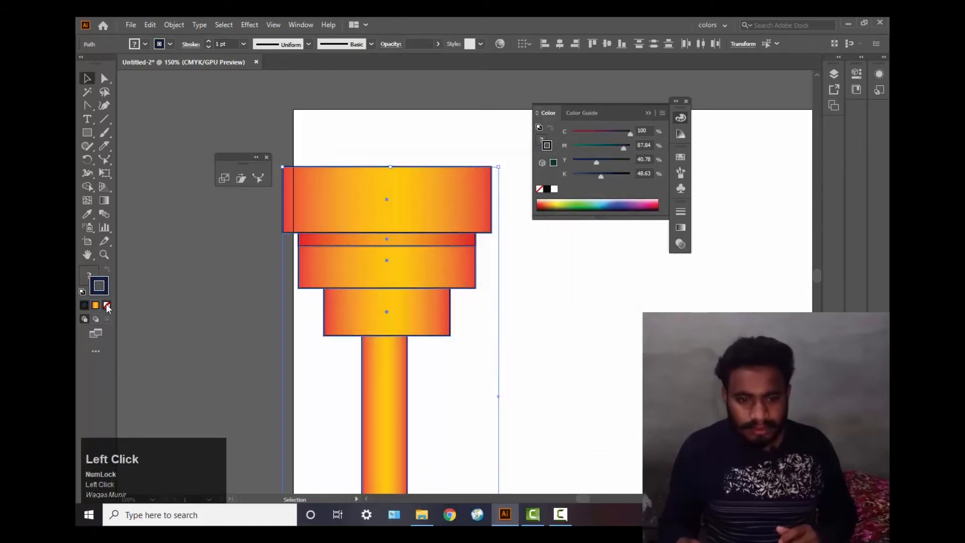
{"action": "left_click", "coordinate": [465, 355]}
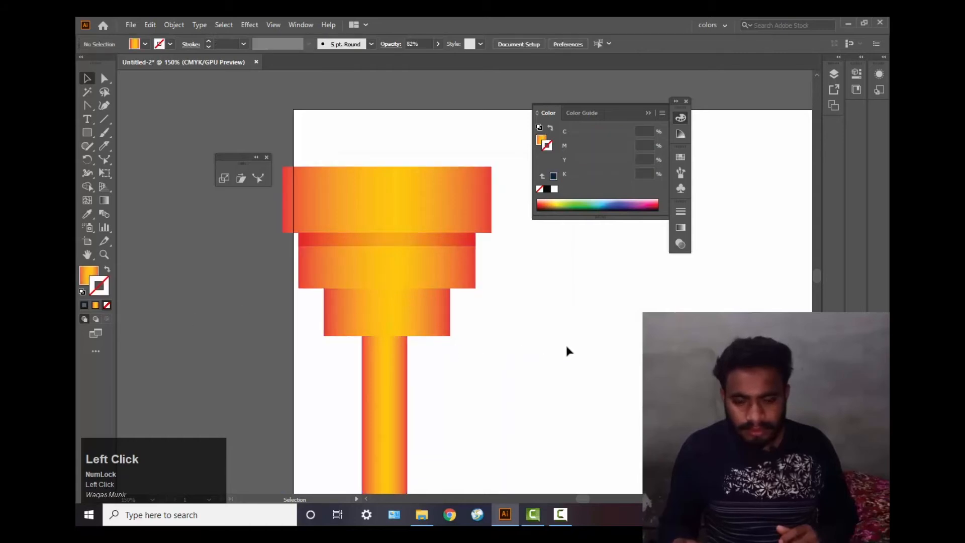
- Duplicate the thin strip straight down onto the third cap's upper edge and narrow it to that cap's width, keeping it horizontal
{"action": "double_click", "coordinate": [427, 248]}
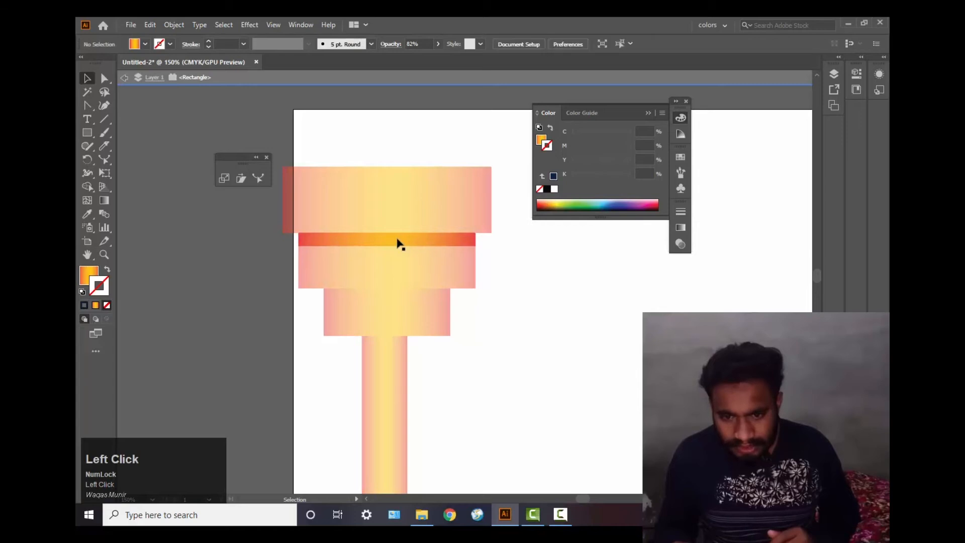
{"action": "left_click_drag", "start_coordinate": [400, 245], "coordinate": [397, 301]}
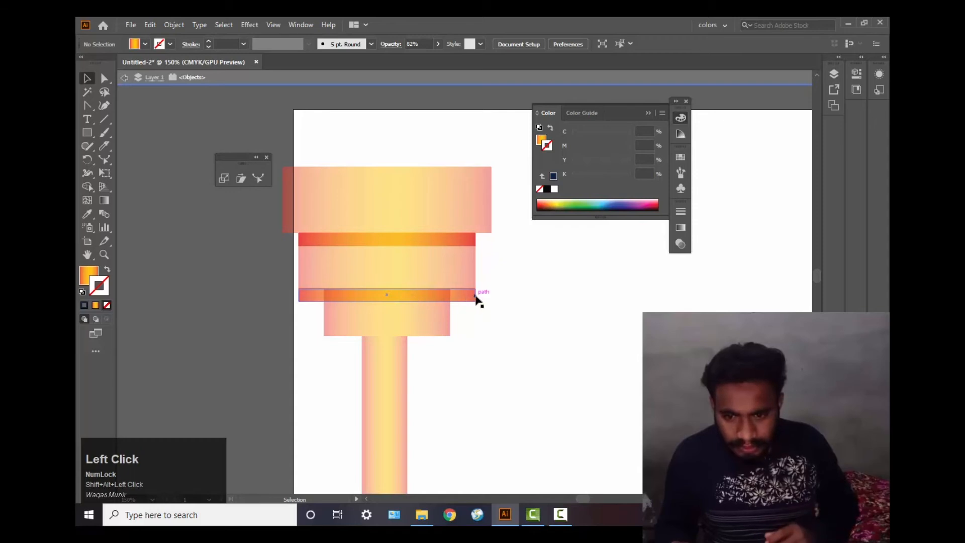
{"action": "left_click", "coordinate": [462, 298]}
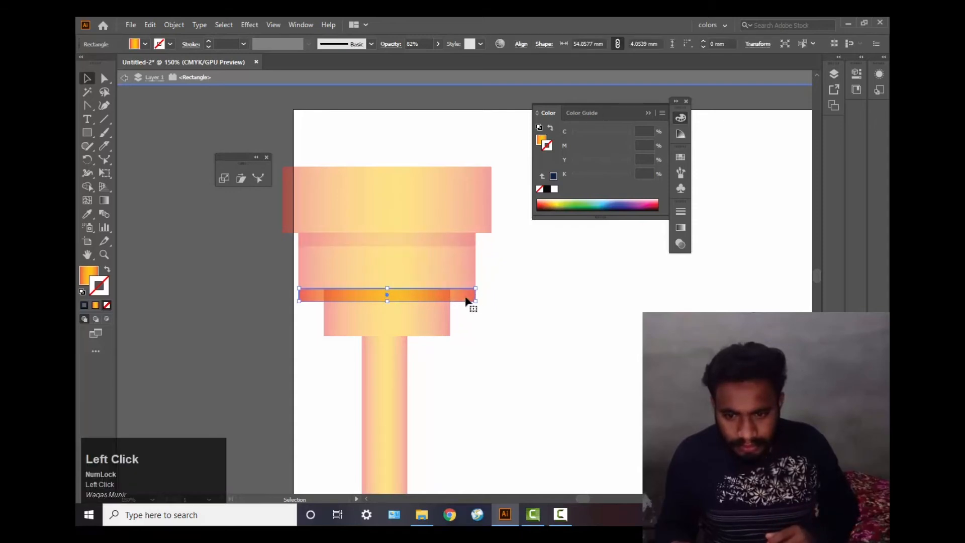
{"action": "left_click_drag", "start_coordinate": [477, 297], "coordinate": [454, 292]}
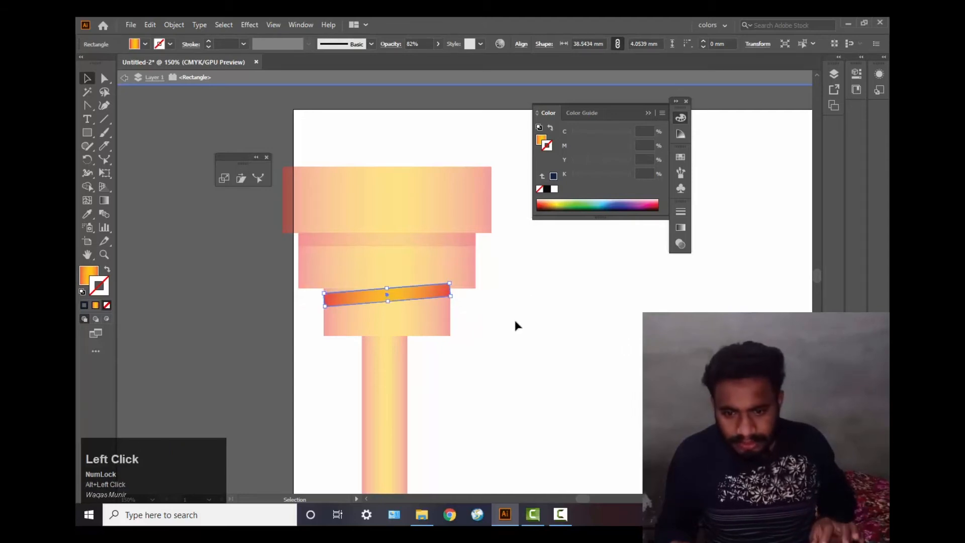
{"action": "key", "text": "ctrl+z"}
{"action": "left_click", "coordinate": [507, 318]}
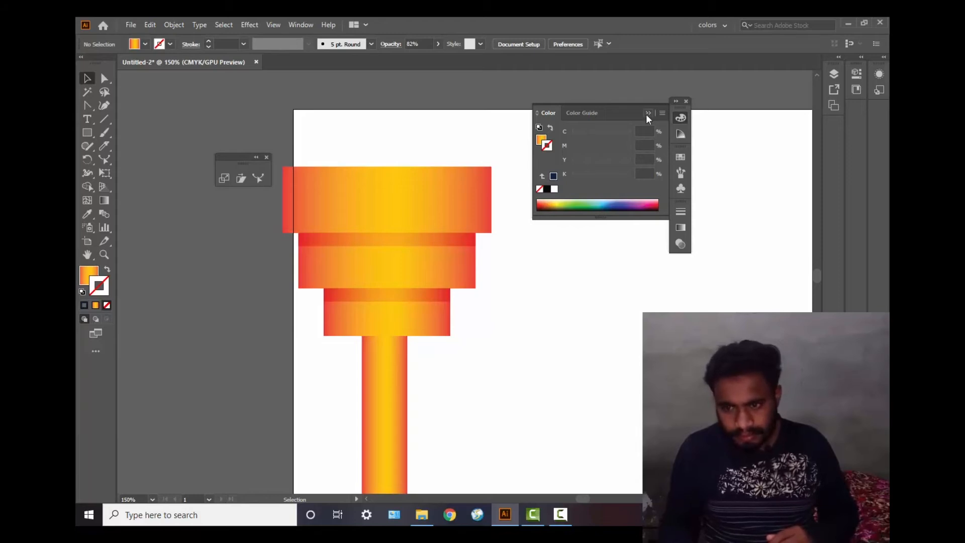
- Close the floating colour settings group and duplicate the whole column horizontally to the artboard's right side
{"action": "left_click", "coordinate": [687, 101]}
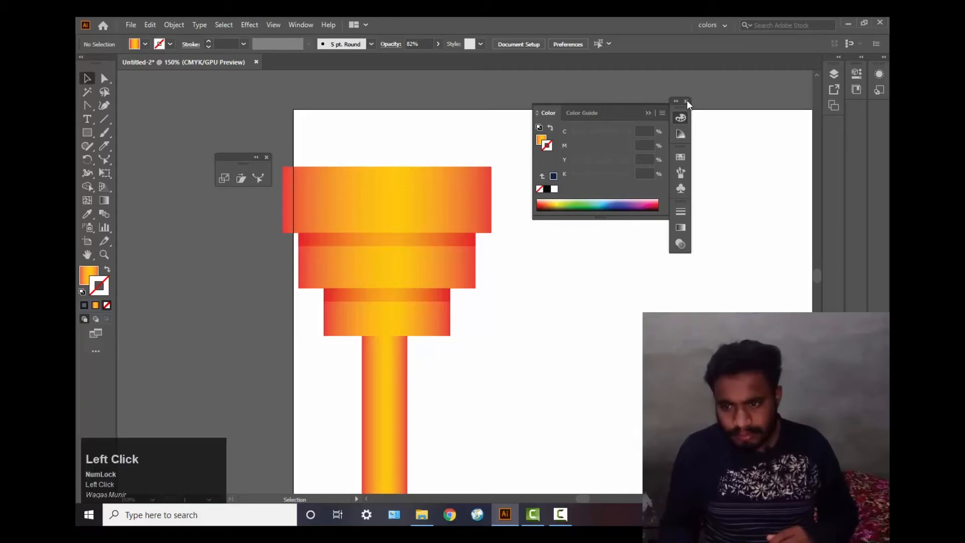
{"action": "key", "text": "alt"}
{"action": "scroll", "coordinate": [575, 299], "scroll_direction": "down", "scroll_amount": 4}
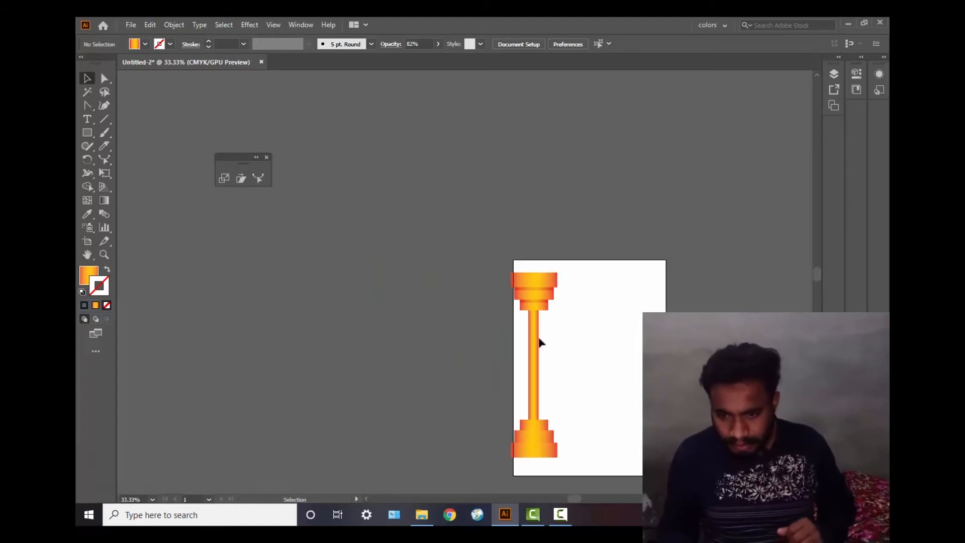
{"action": "left_click", "coordinate": [520, 282]}
{"action": "left_click_drag", "start_coordinate": [566, 458], "coordinate": [568, 460]}
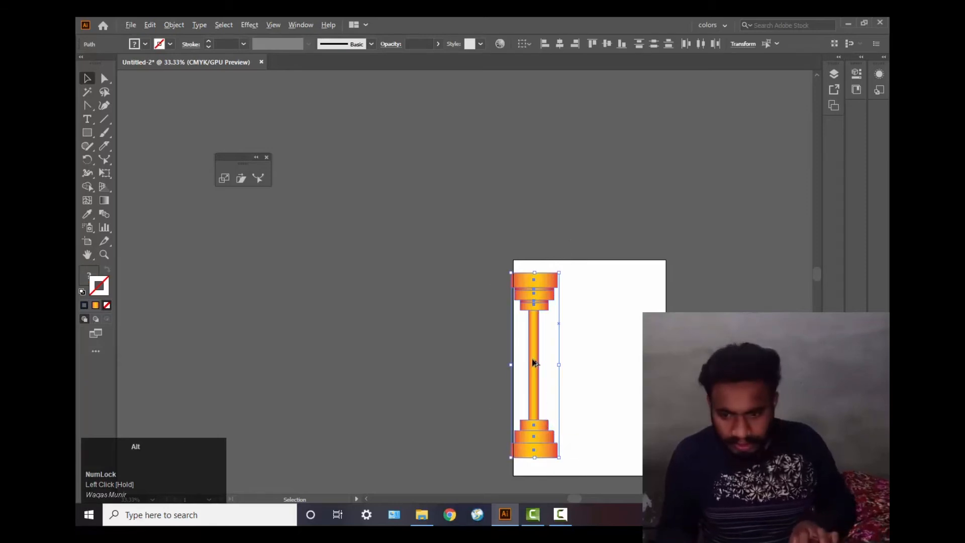
{"action": "left_click_drag", "start_coordinate": [533, 363], "coordinate": [643, 366]}
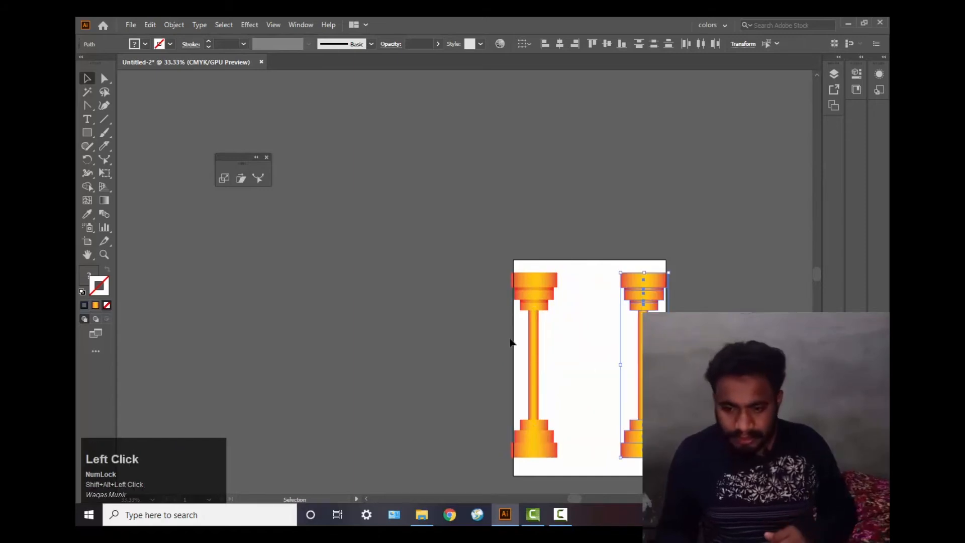
{"action": "left_click", "coordinate": [87, 241]}
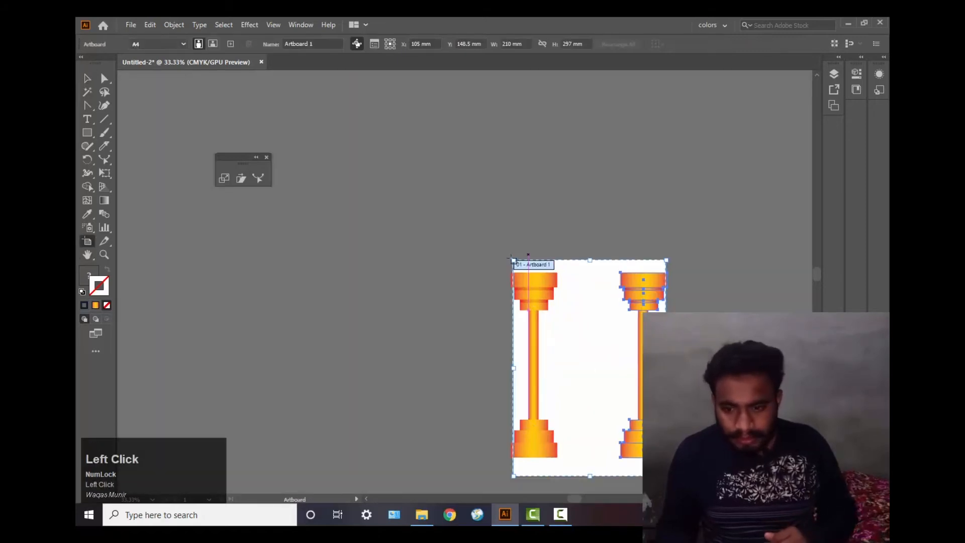
{"action": "left_click", "coordinate": [459, 216]}
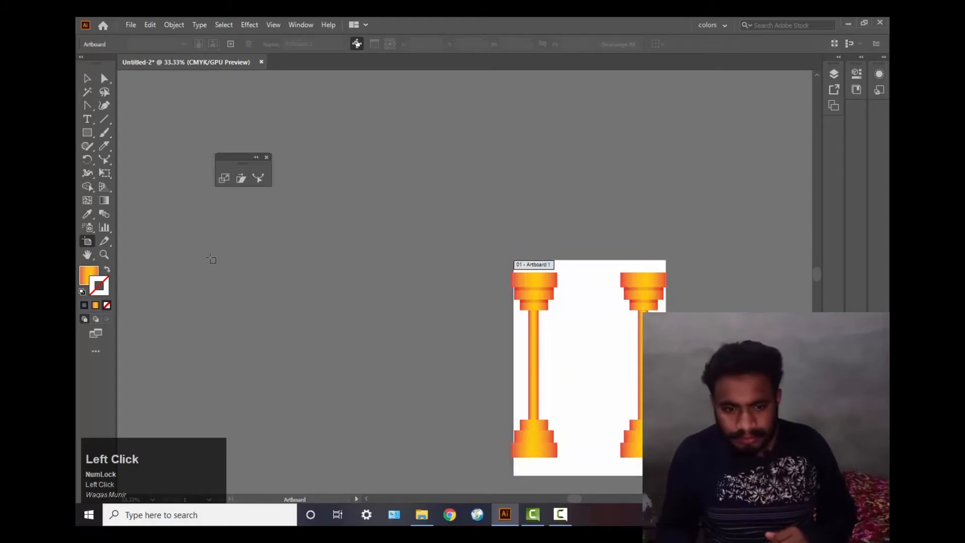
{"action": "left_click", "coordinate": [88, 241]}
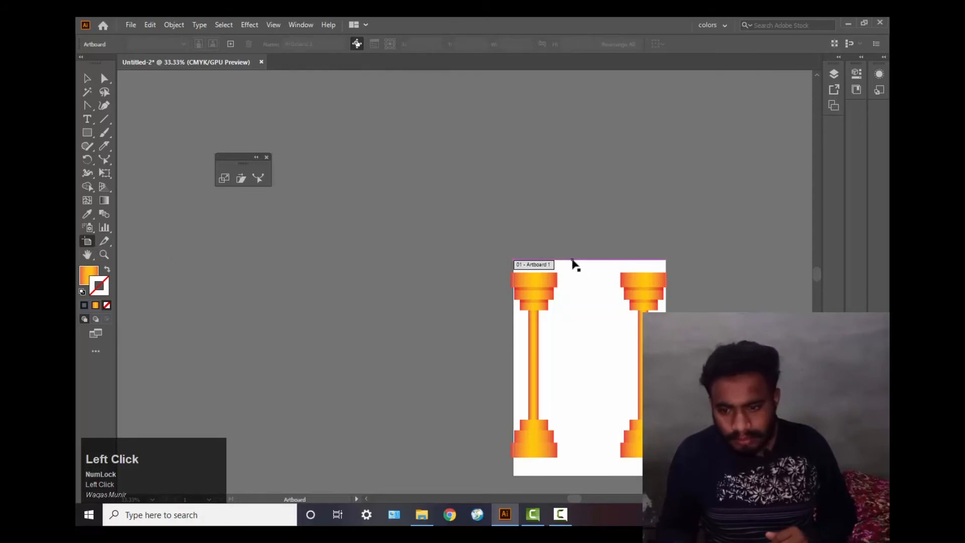
{"action": "left_click_drag", "start_coordinate": [573, 260], "coordinate": [570, 229]}
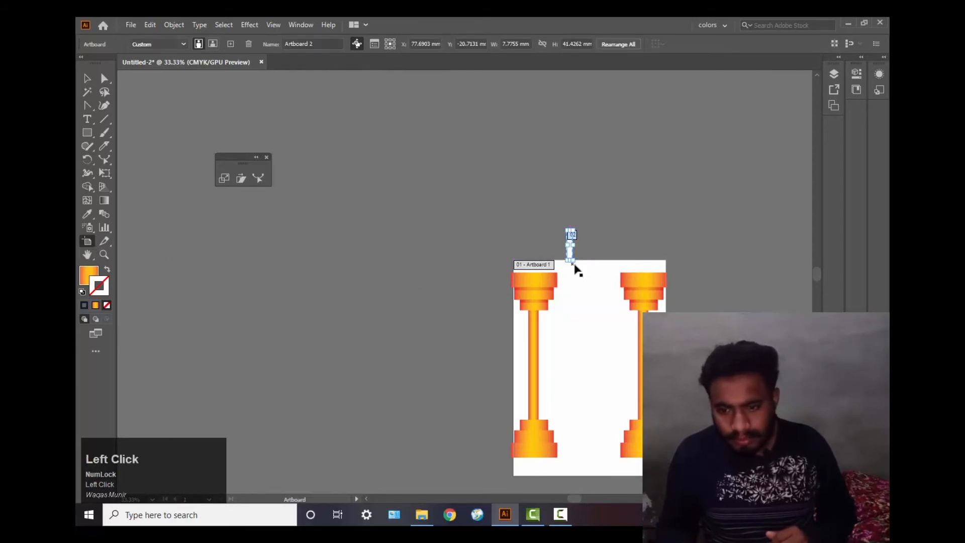
{"action": "key", "text": "Delete"}
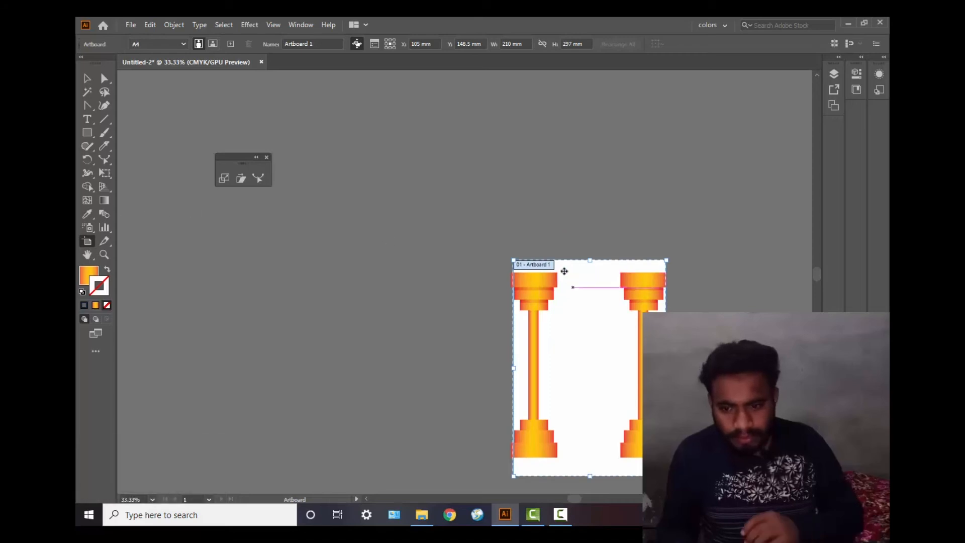
- Enlarge the artboard upward to about 415 mm high and widen it on both sides to leave space around the two columns
{"action": "left_click_drag", "start_coordinate": [590, 260], "coordinate": [589, 258]}
{"action": "left_click_drag", "start_coordinate": [586, 200], "coordinate": [589, 172]}
{"action": "left_click_drag", "start_coordinate": [504, 325], "coordinate": [443, 327]}
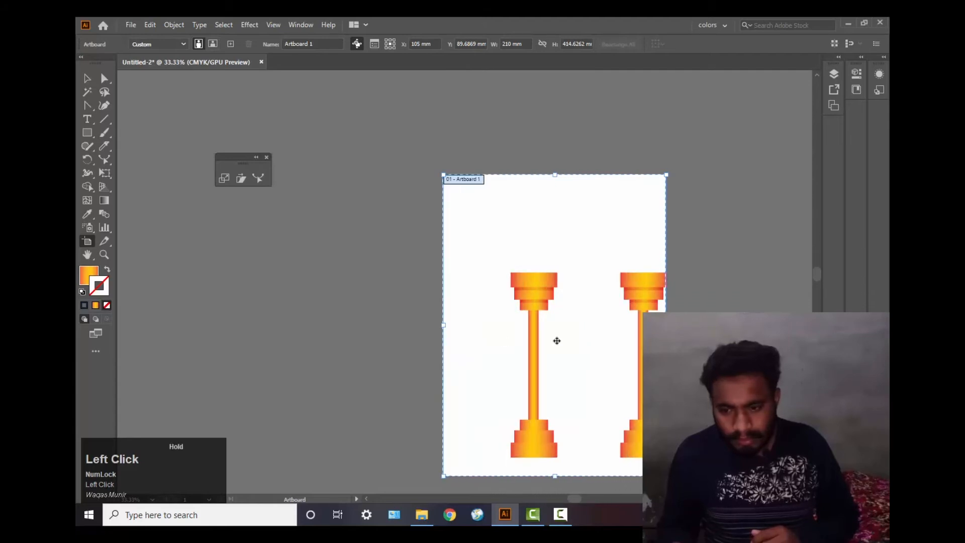
{"action": "left_click", "coordinate": [669, 323]}
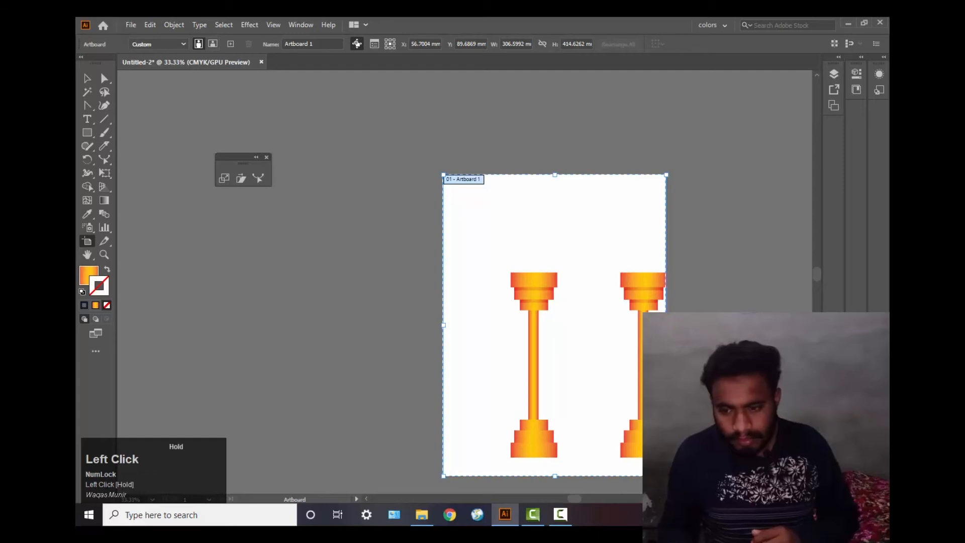
{"action": "left_click", "coordinate": [663, 325]}
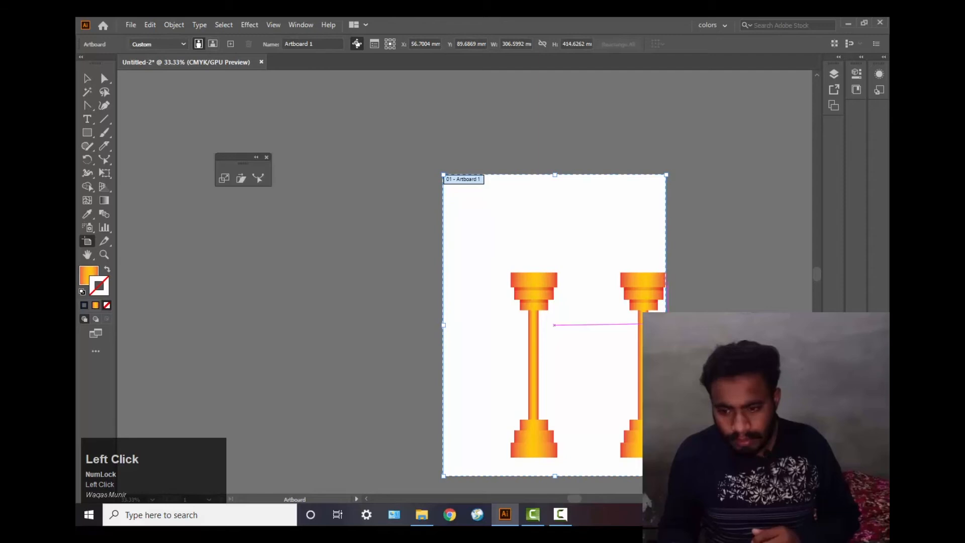
{"action": "left_click_drag", "start_coordinate": [666, 324], "coordinate": [739, 325]}
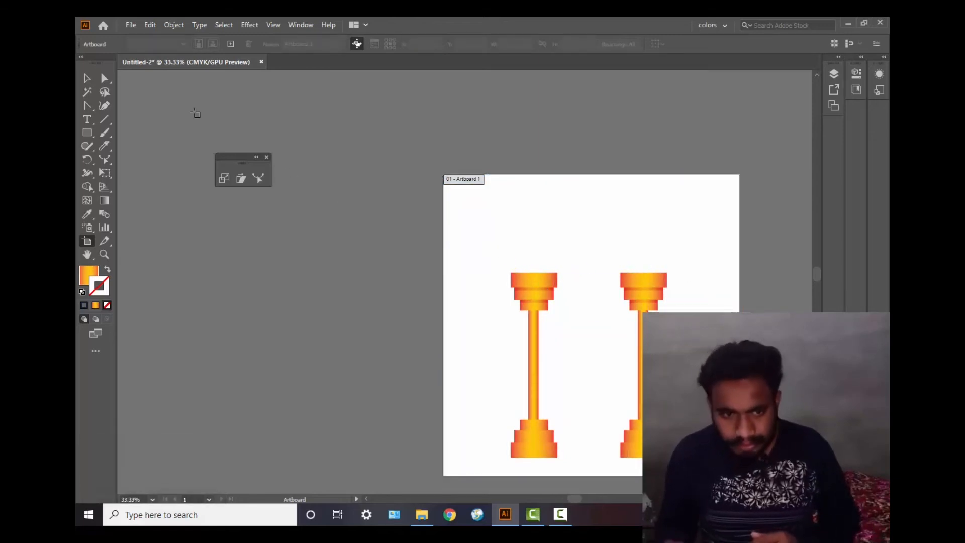
- Select the duplicated column and nudge it farther right, widening the gap between the two columns
{"action": "left_click", "coordinate": [87, 78]}
{"action": "left_click_drag", "start_coordinate": [477, 247], "coordinate": [572, 468]}
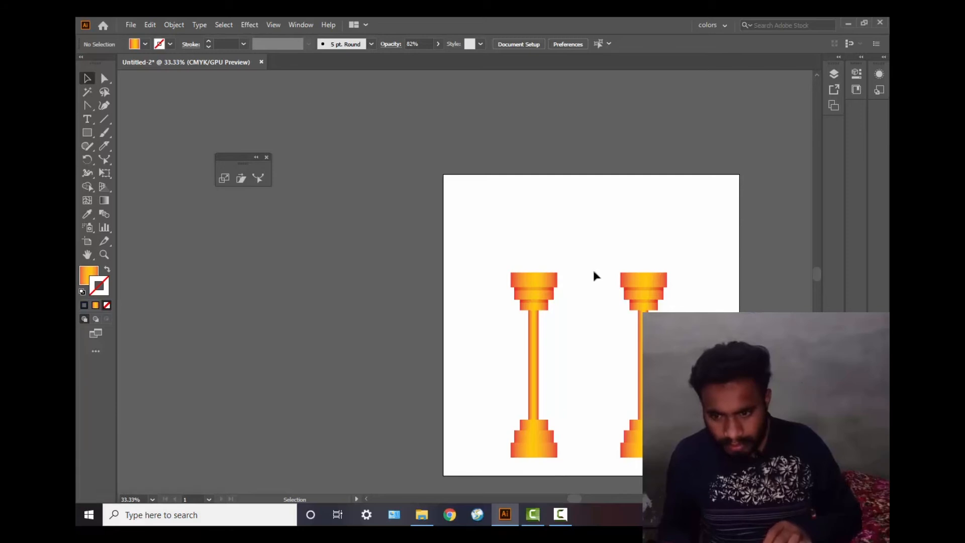
{"action": "left_click_drag", "start_coordinate": [614, 252], "coordinate": [692, 352]}
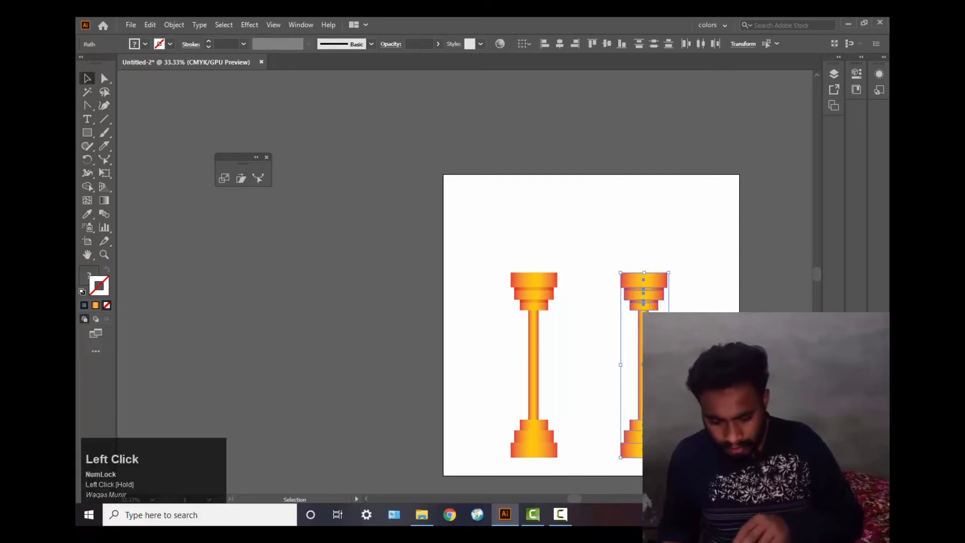
{"action": "key", "text": "Right"}
{"action": "key", "text": "Right"}
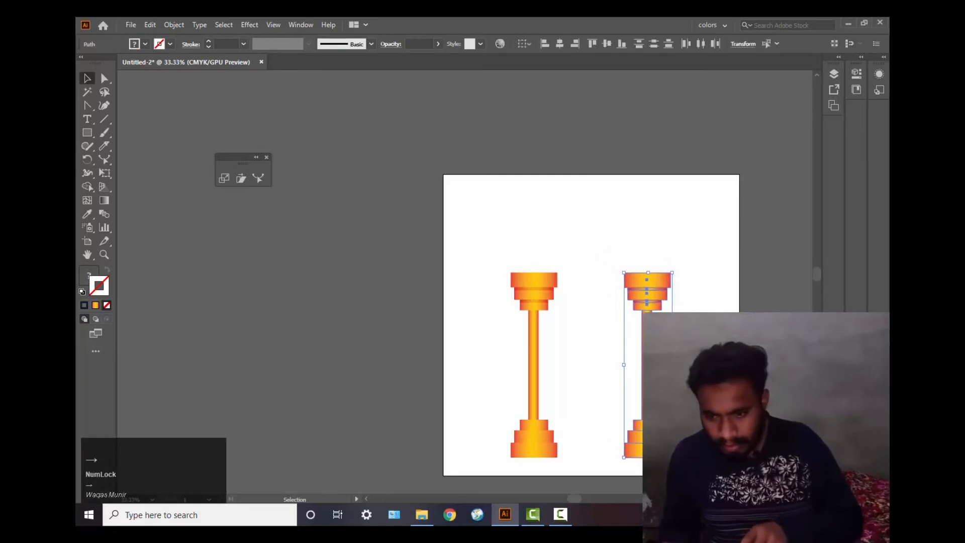
{"action": "key", "text": "Right"}
{"action": "key", "text": "Right"}
{"action": "key", "text": "Right"}
{"action": "key", "text": "Right"}
{"action": "key", "text": "Right"}
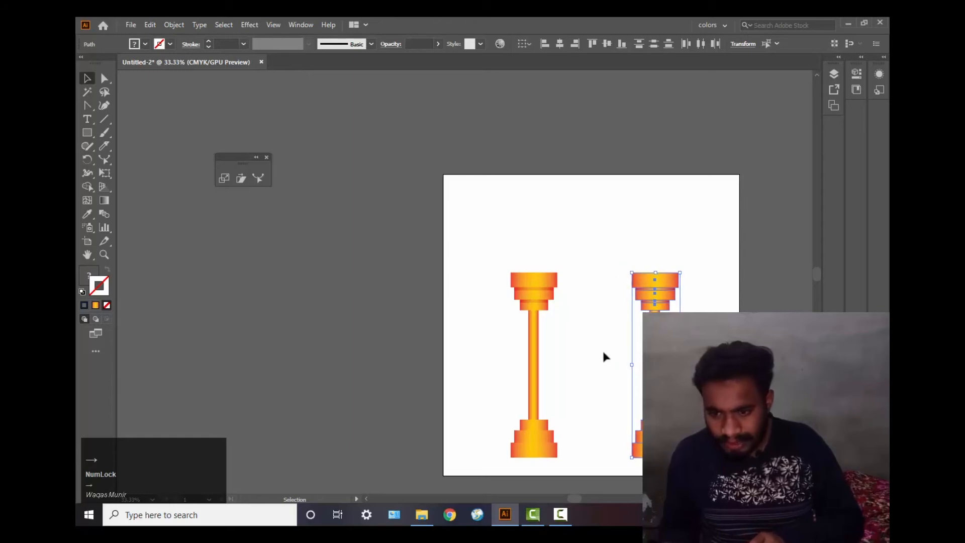
{"action": "key", "text": "Right"}
{"action": "key", "text": "Right"}
{"action": "key", "text": "Right"}
{"action": "key", "text": "Right"}
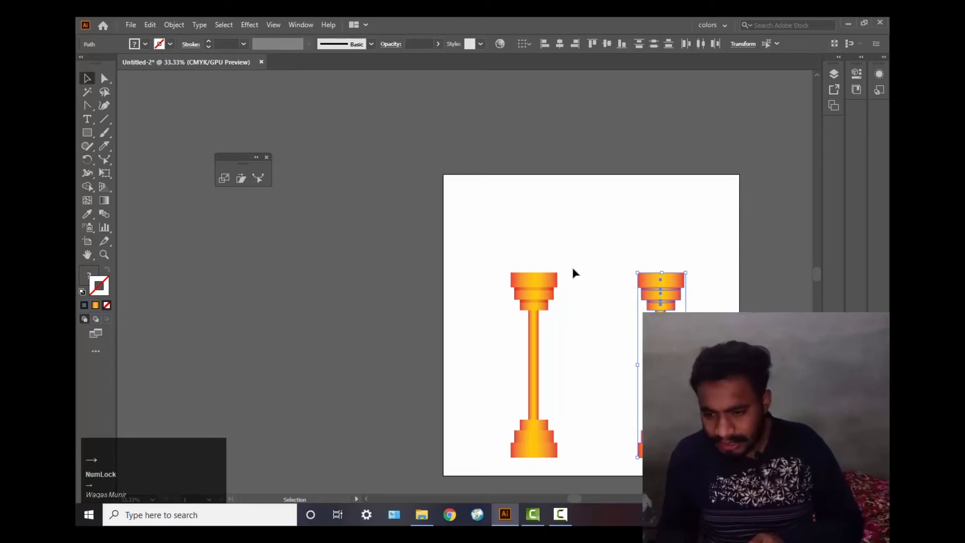
{"action": "key", "text": "Right"}
{"action": "key", "text": "Right"}
{"action": "key", "text": "Right"}
{"action": "key", "text": "Right"}
{"action": "key", "text": "Right"}
{"action": "key", "text": "Right"}
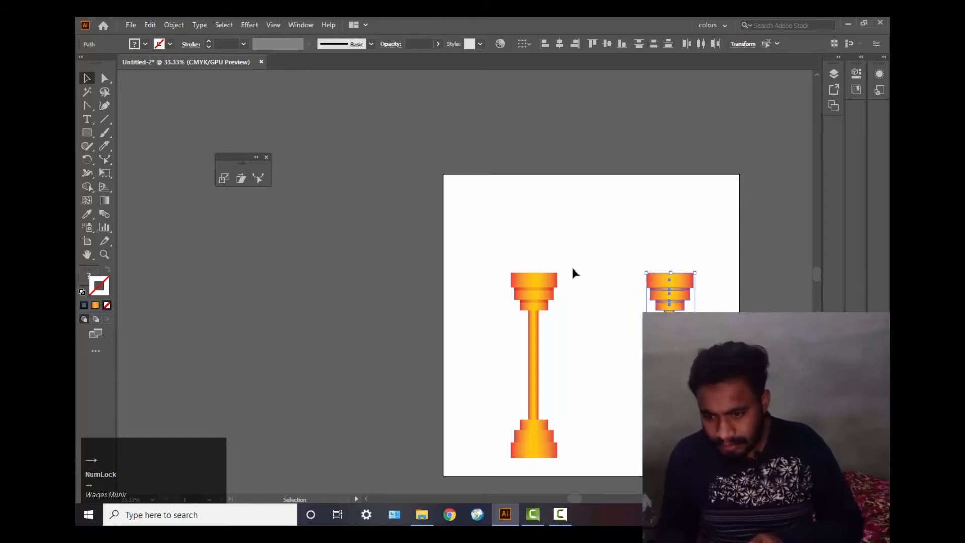
{"action": "key", "text": "Right"}
{"action": "key", "text": "Right"}
{"action": "key", "text": "Right"}
{"action": "key", "text": "Right"}
{"action": "key", "text": "Right"}
{"action": "key", "text": "Right"}
{"action": "key", "text": "Right"}
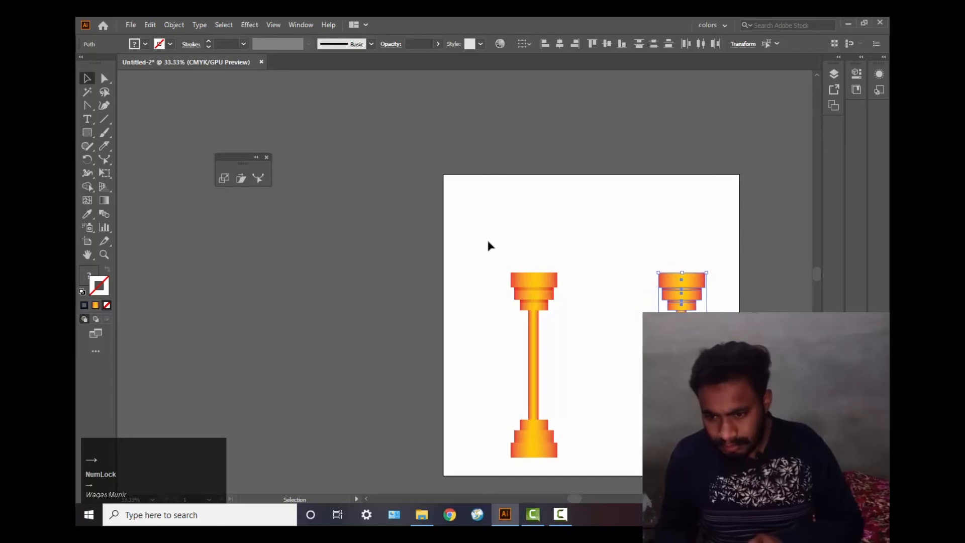
- Select the whole left column and move it horizontally toward the artboard's left edge, widening the gap between the columns
{"action": "left_click_drag", "start_coordinate": [471, 248], "coordinate": [576, 450]}
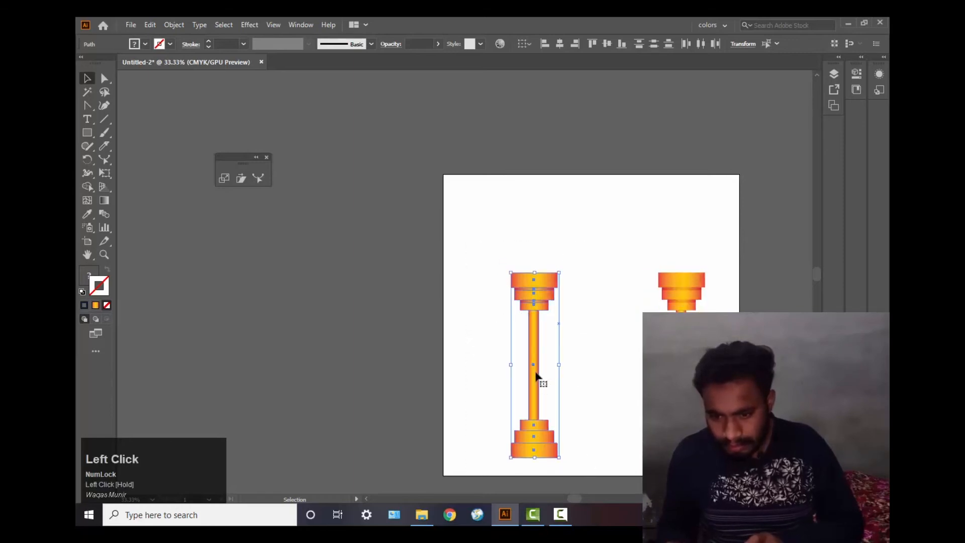
{"action": "left_click_drag", "start_coordinate": [536, 374], "coordinate": [517, 368]}
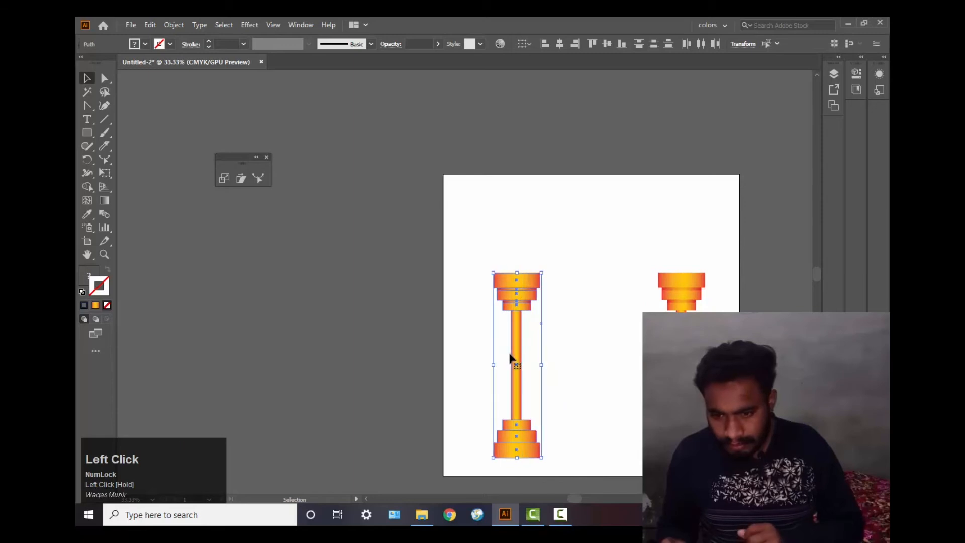
- Draw a gradient rectangle as a beam resting on both columns and trim its left end flush with the left column's cap
{"action": "left_click", "coordinate": [87, 133]}
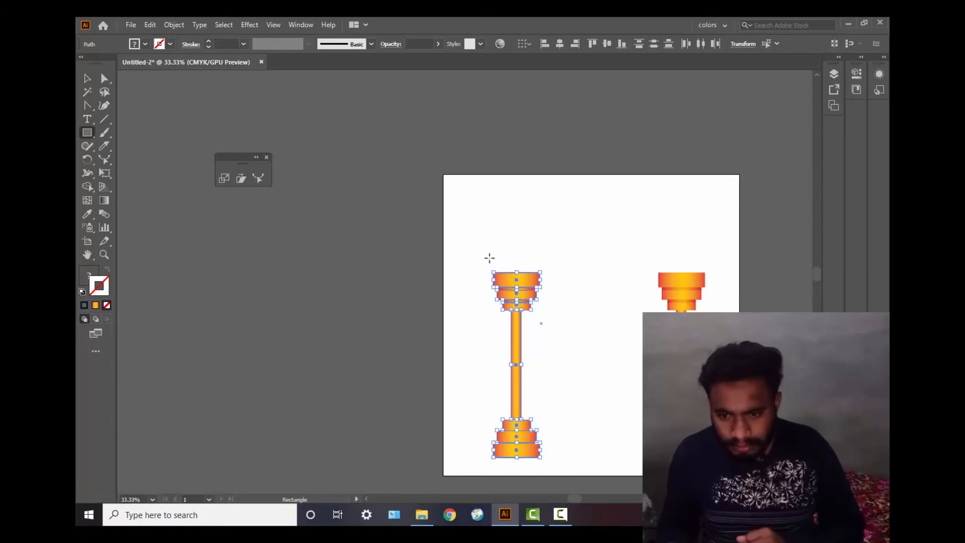
{"action": "mouse_move", "coordinate": [490, 256]}
{"action": "left_mouse_down"}
{"action": "mouse_move", "coordinate": [503, 268]}
{"action": "mouse_move", "coordinate": [548, 273]}
{"action": "mouse_move", "coordinate": [705, 273]}
{"action": "left_mouse_up"}
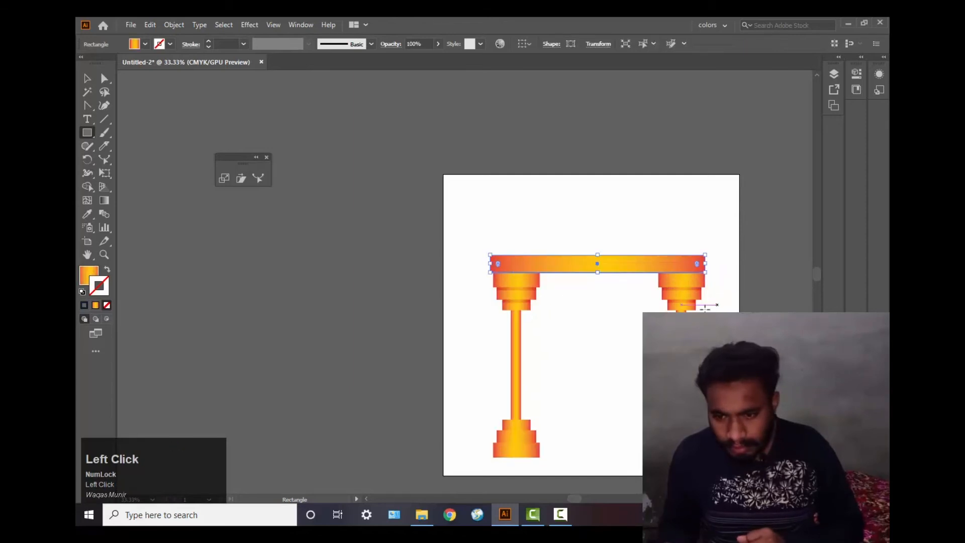
{"action": "left_click", "coordinate": [87, 78]}
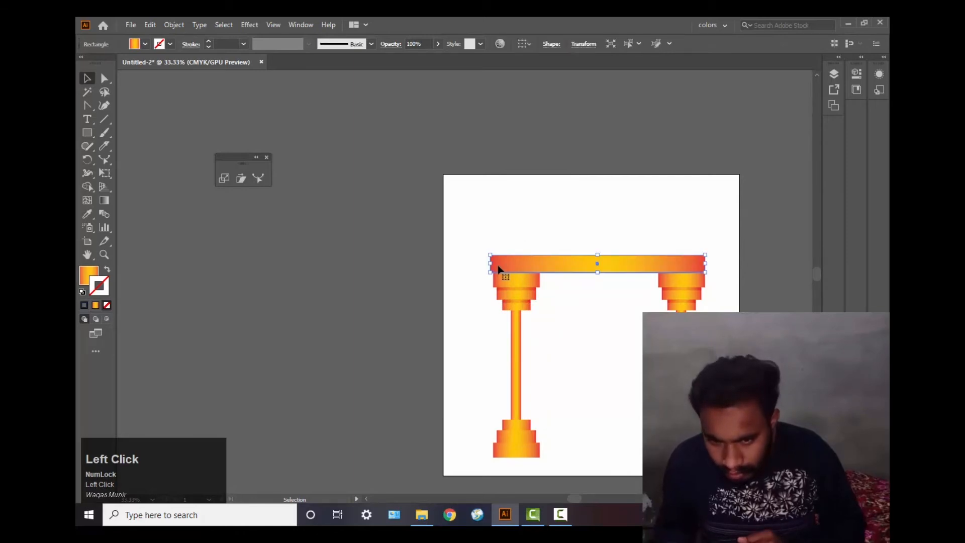
{"action": "left_click_drag", "start_coordinate": [488, 264], "coordinate": [492, 264]}
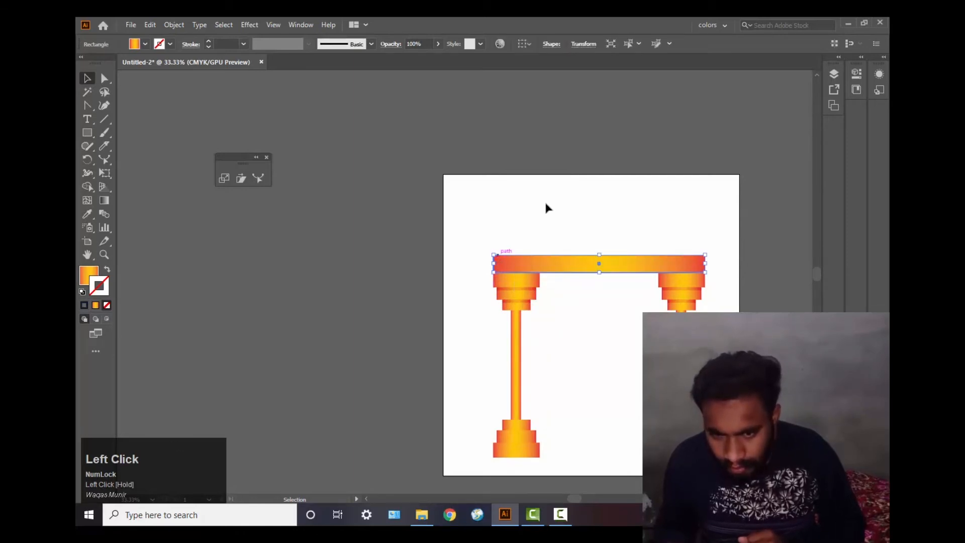
{"action": "left_click", "coordinate": [545, 201]}
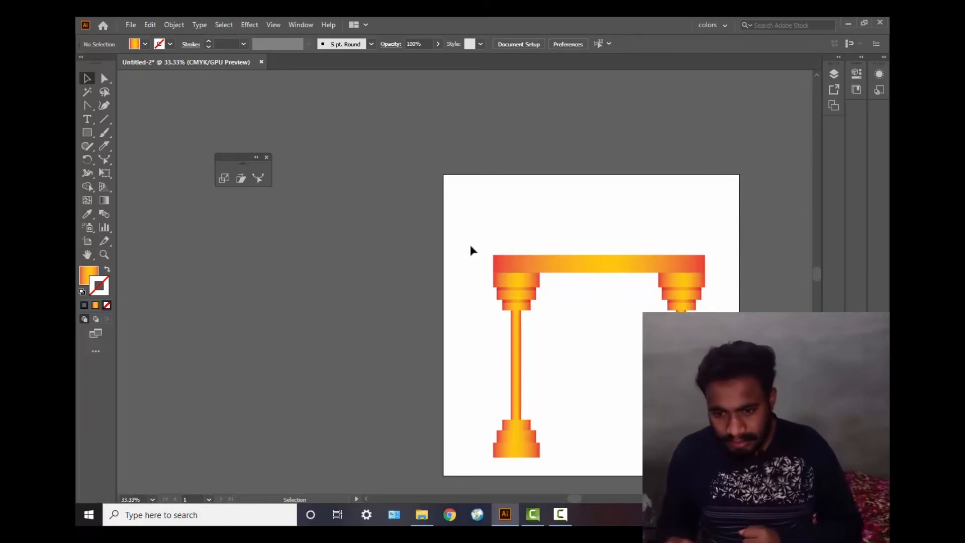
- Select all the artwork, including the beam and both columns
{"action": "left_click_drag", "start_coordinate": [478, 225], "coordinate": [711, 480]}
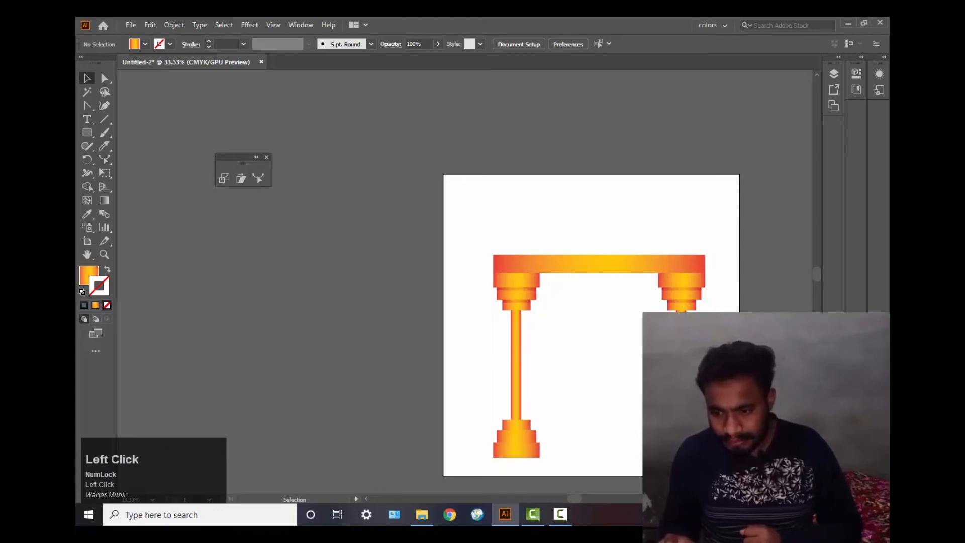
{"action": "left_click_drag", "start_coordinate": [510, 295], "coordinate": [724, 471]}
{"action": "left_click", "coordinate": [723, 471]}
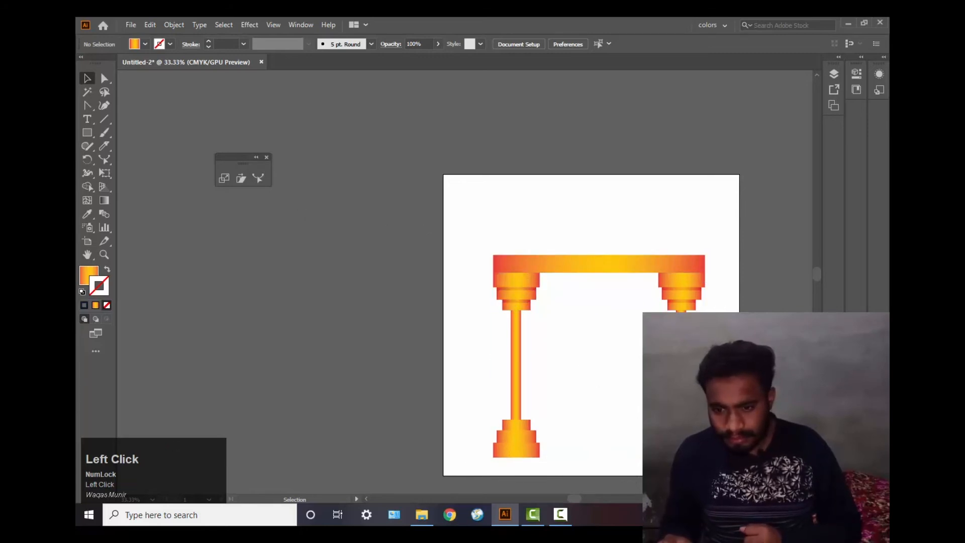
{"action": "key", "text": "ctrl+a"}
{"action": "key", "text": "v"}
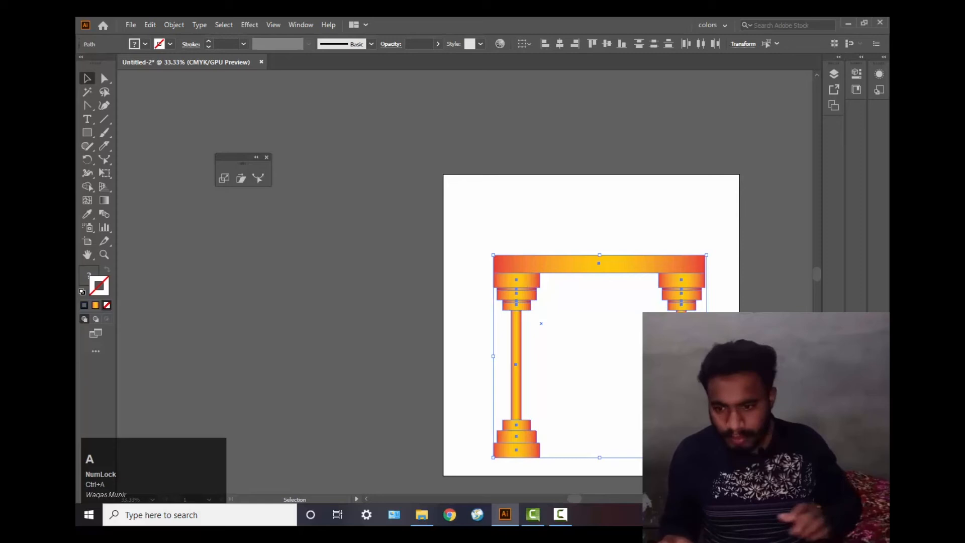
- Scale a copy of the gateway to about 88% toward an origin just below the beam's middle
{"action": "left_click", "coordinate": [225, 178]}
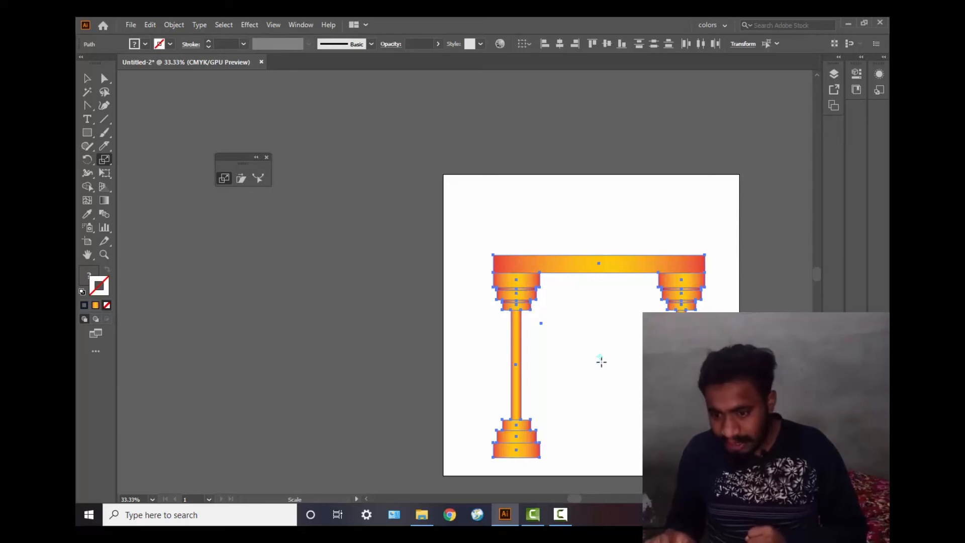
{"action": "left_click", "coordinate": [593, 288]}
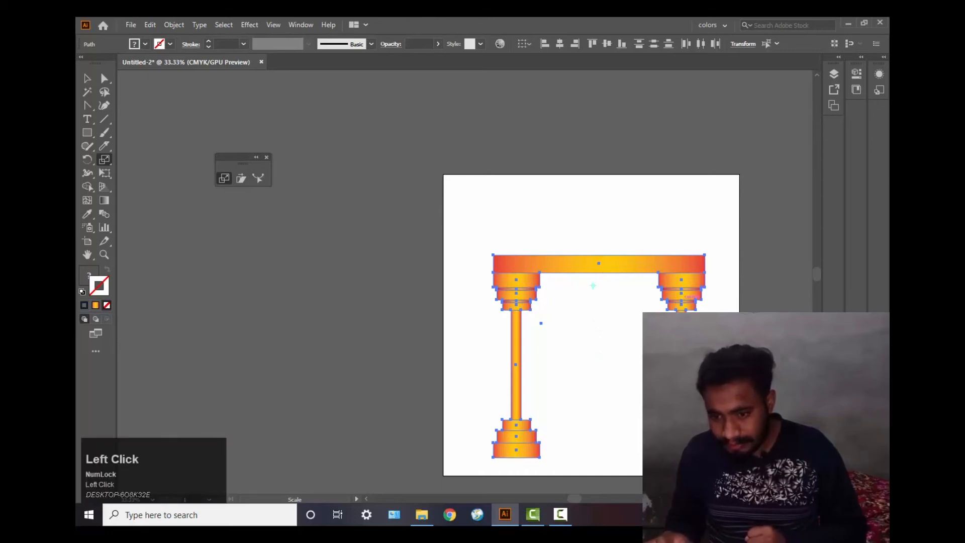
{"action": "left_click_drag", "start_coordinate": [541, 323], "coordinate": [547, 318]}
{"action": "key", "text": "alt"}
{"action": "left_click", "coordinate": [547, 319], "text": "alt"}
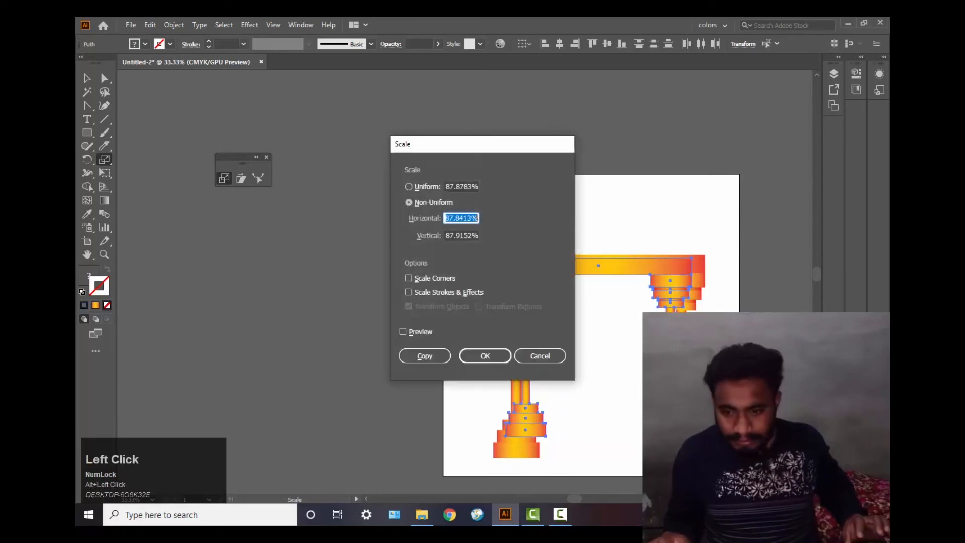
{"action": "left_click", "coordinate": [535, 357]}
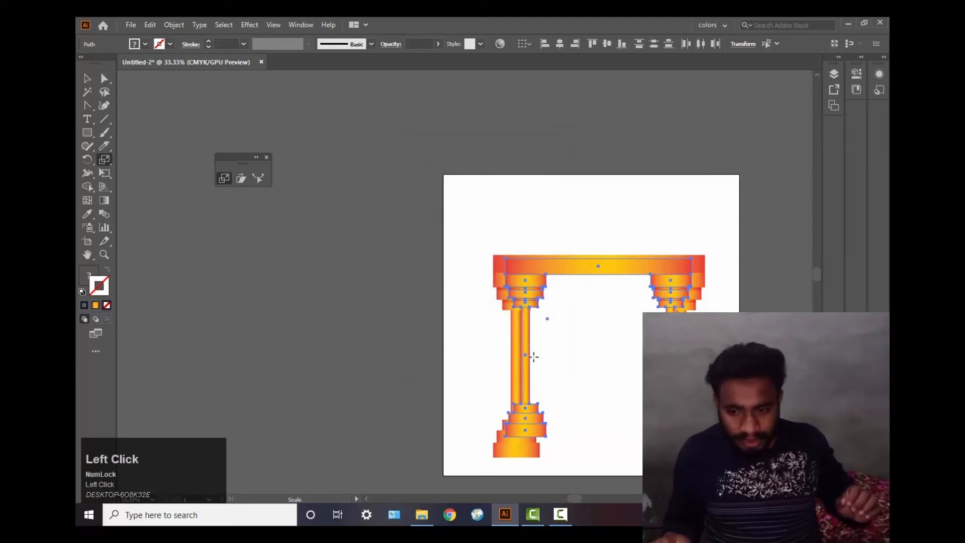
{"action": "key", "text": "ctrl"}
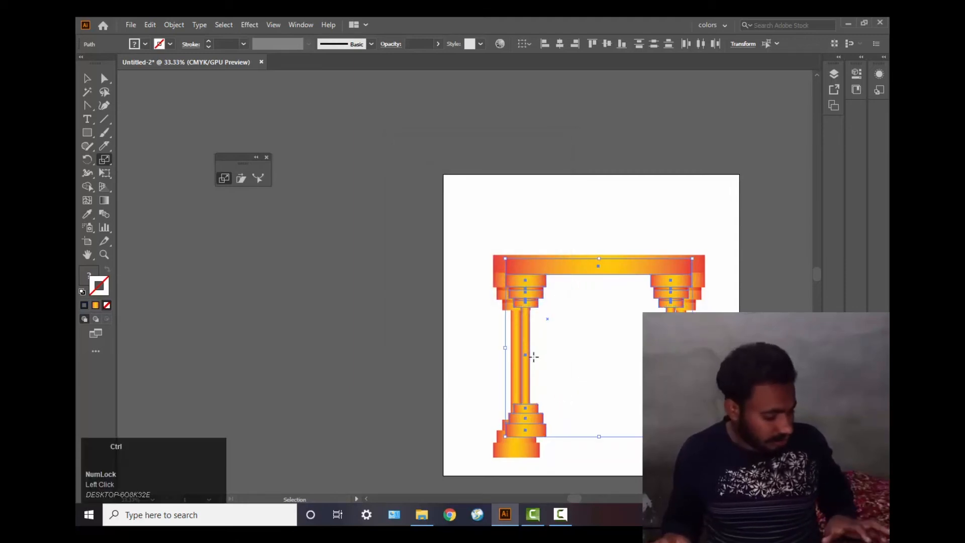
- Repeat the scaled copy seven more times to build a receding colonnade inside the gateway
{"action": "key", "text": "ctrl+d"}
{"action": "key", "text": "ctrl+d"}
{"action": "key", "text": "ctrl+d"}
{"action": "key", "text": "ctrl+d"}
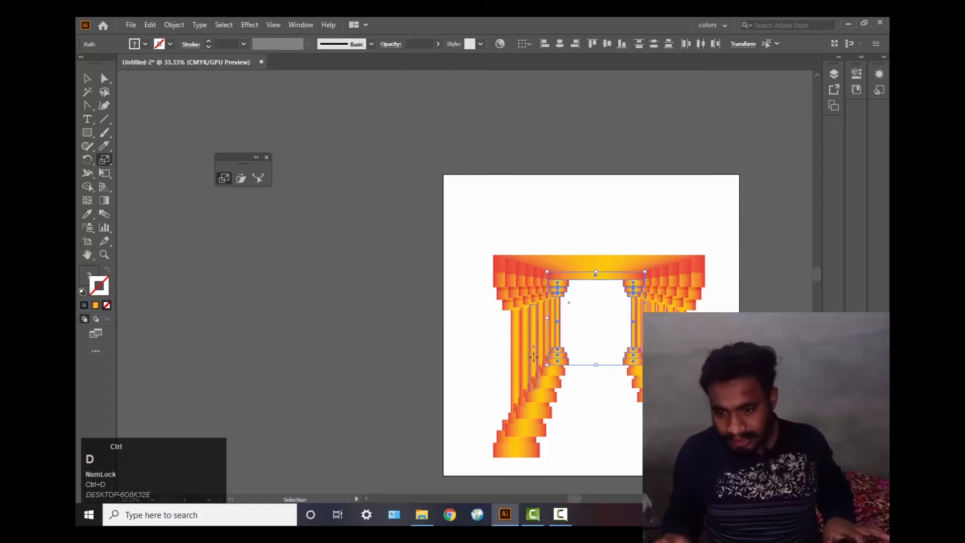
{"action": "key", "text": "ctrl+d"}
{"action": "key", "text": "ctrl+d"}
{"action": "key", "text": "ctrl+d"}
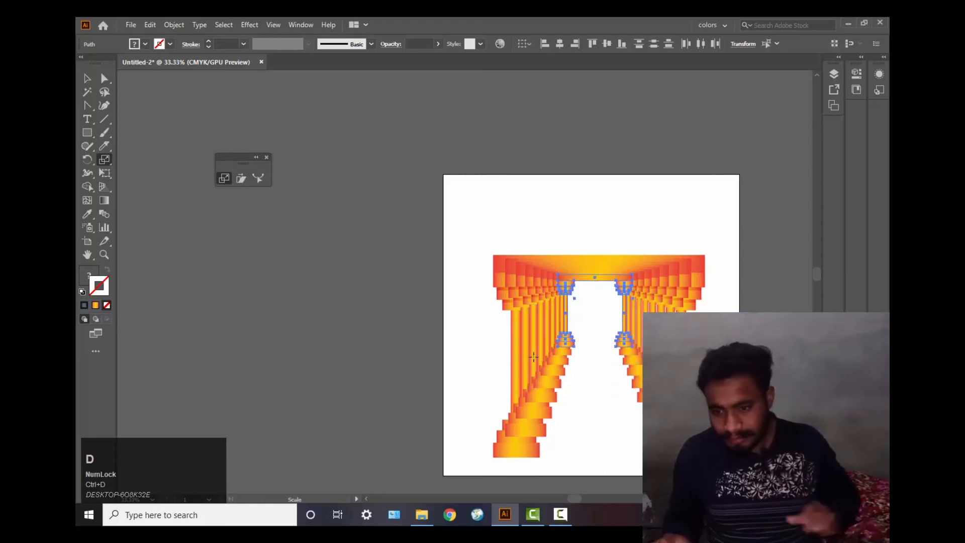
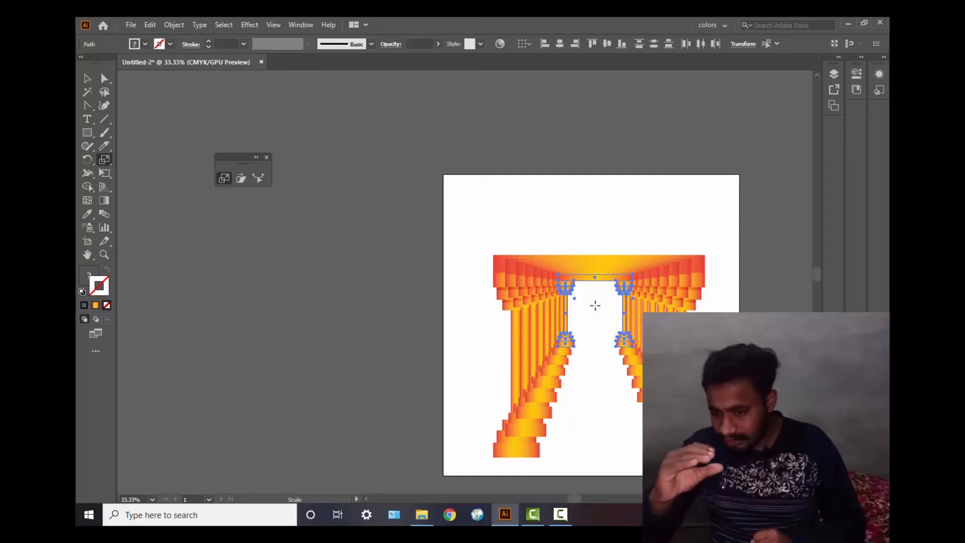
- Undo the receding colonnade, including the first scaled copy, back to the single gateway
{"action": "key", "text": "ctrl+z"}
{"action": "key", "text": "ctrl+z"}
{"action": "key", "text": "ctrl+z"}
{"action": "key", "text": "ctrl+z"}
{"action": "key", "text": "ctrl+z"}
{"action": "key", "text": "ctrl+z"}
{"action": "key", "text": "ctrl+z"}
{"action": "key", "text": "ctrl+z"}
{"action": "key", "text": "ctrl+z"}
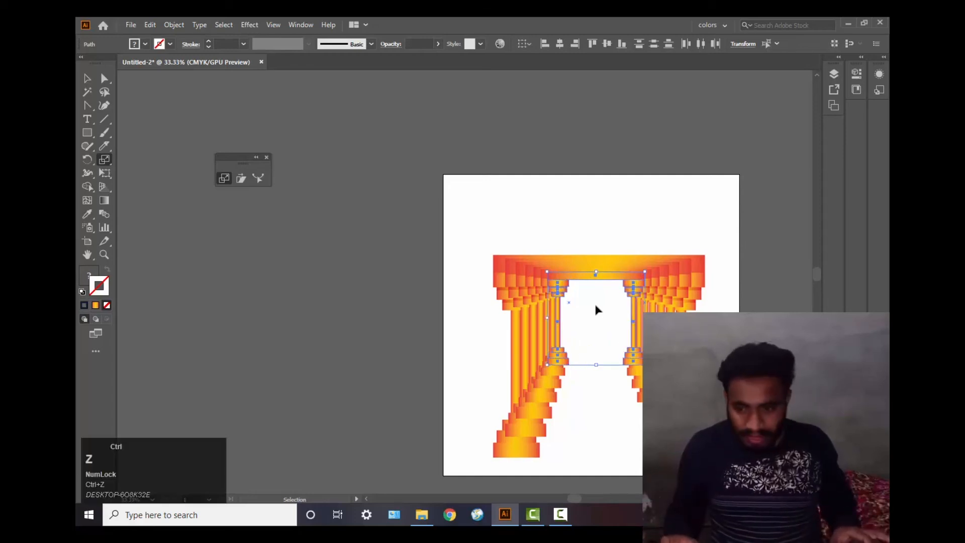
{"action": "key", "text": "ctrl+z"}
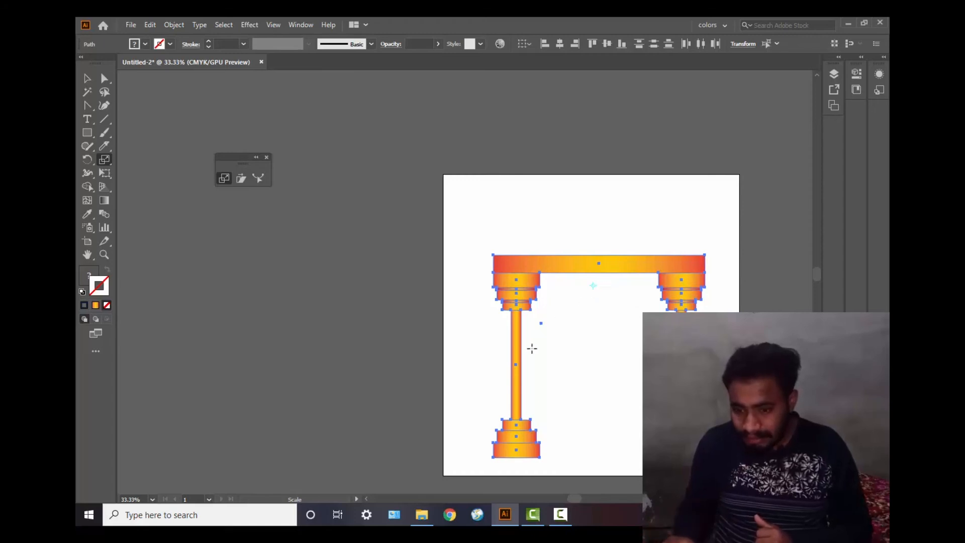
- Set the scale origin beside the left column's shaft, scale a smaller copy of the gateway toward it, and repeat the copy three times
{"action": "left_click", "coordinate": [539, 349]}
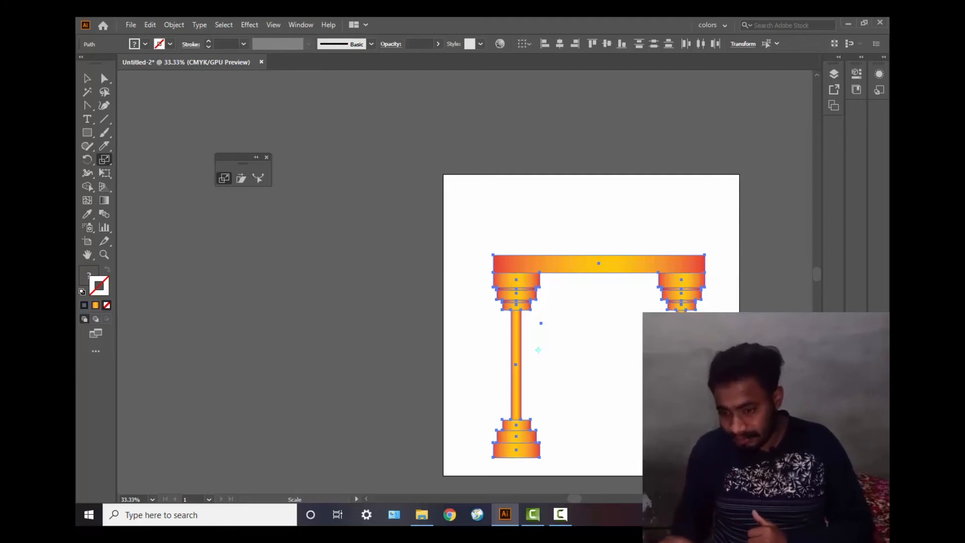
{"action": "left_click_drag", "start_coordinate": [688, 443], "coordinate": [669, 420]}
{"action": "key", "text": "alt"}
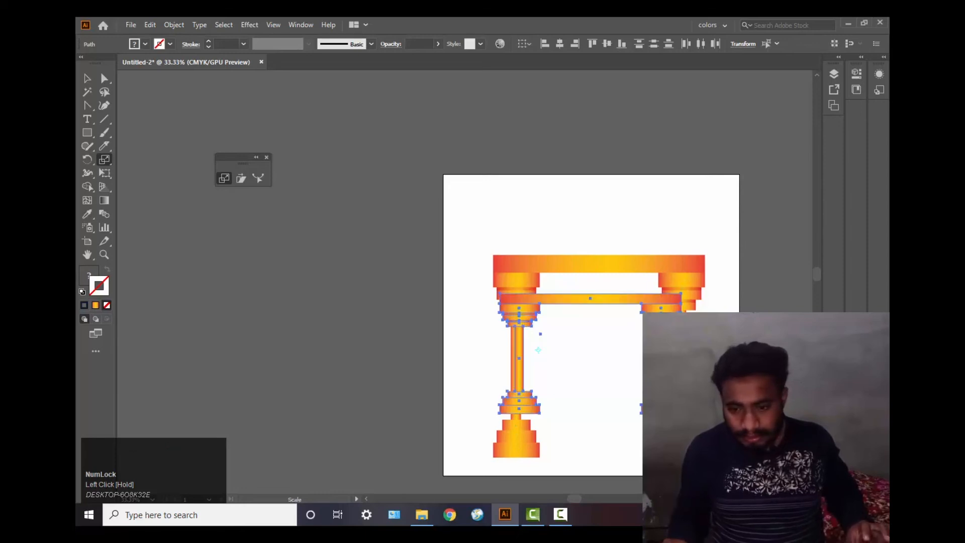
{"action": "key", "text": "ctrl+d"}
{"action": "key", "text": "ctrl+d"}
{"action": "key", "text": "ctrl+d"}
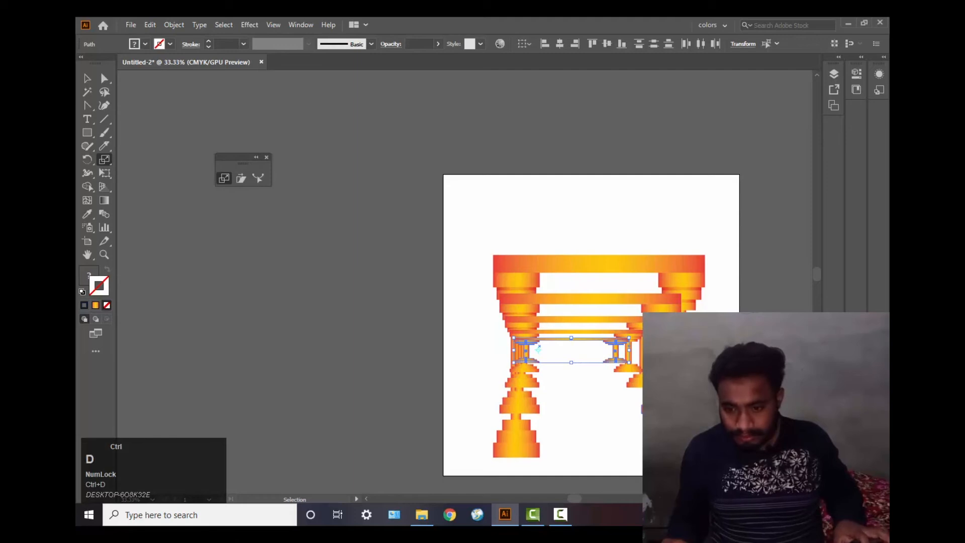
- Undo the smaller gateway copies made toward the left column
{"action": "key", "text": "ctrl+z"}
{"action": "key", "text": "ctrl+z"}
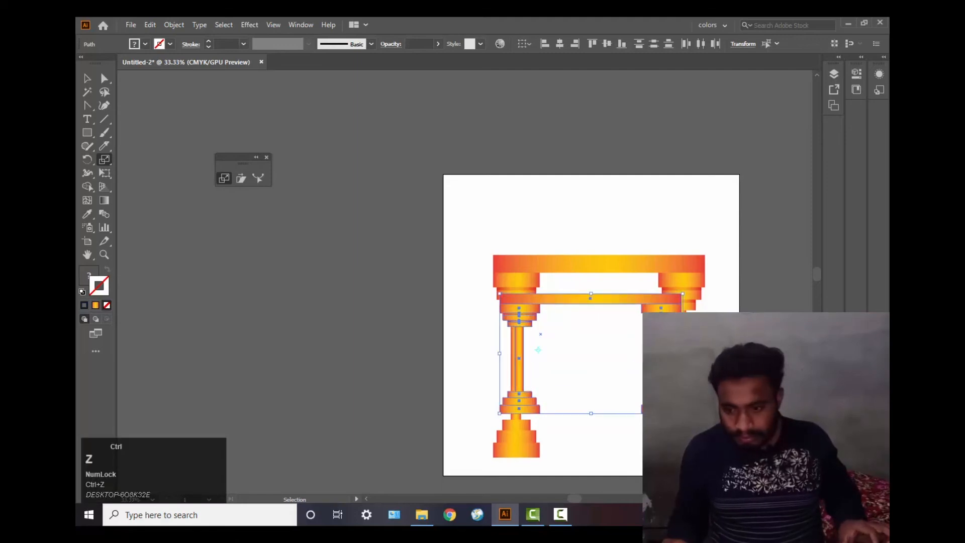
{"action": "key", "text": "ctrl+z"}
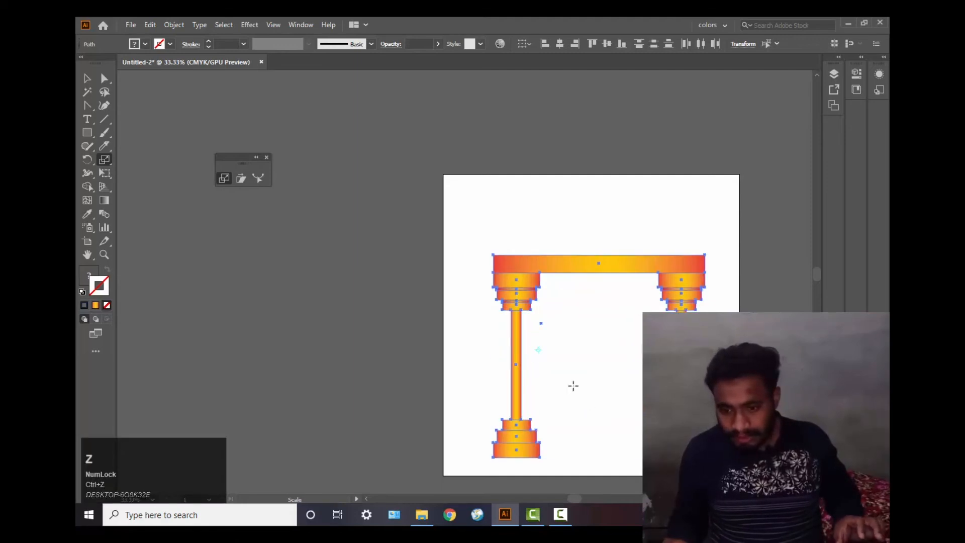
- Scale a slightly larger copy of the gateway toward the same origin beside the left column and repeat it into a receding series
{"action": "left_click_drag", "start_coordinate": [573, 386], "coordinate": [574, 387]}
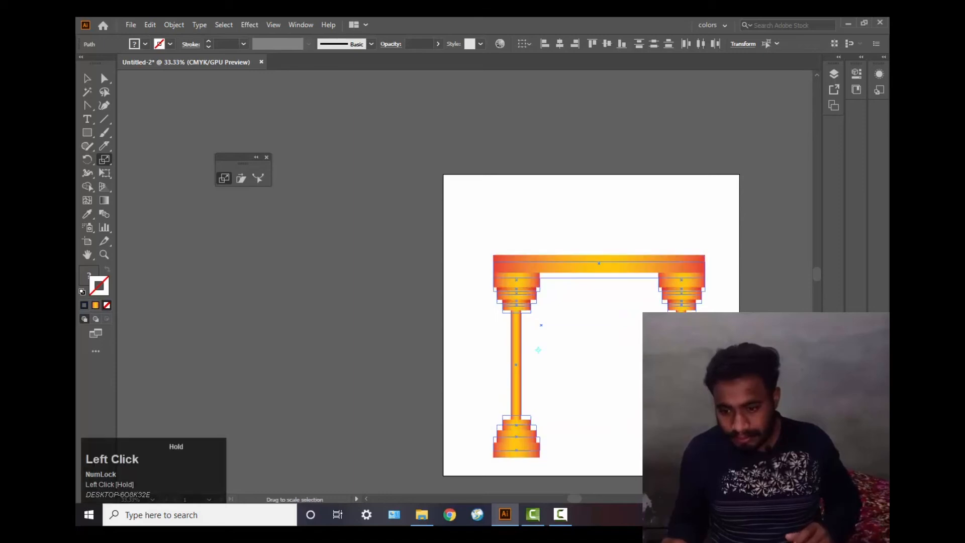
{"action": "left_click_drag", "start_coordinate": [702, 437], "coordinate": [685, 412]}
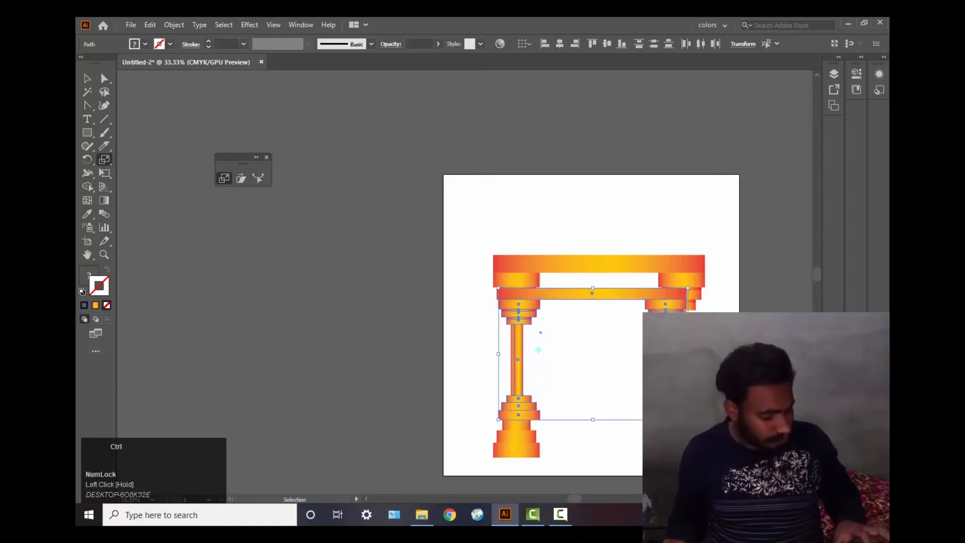
{"action": "key", "text": "ctrl+d"}
{"action": "key", "text": "ctrl+d"}
{"action": "key", "text": "ctrl+d"}
{"action": "key", "text": "ctrl+d"}
{"action": "key", "text": "ctrl+d"}
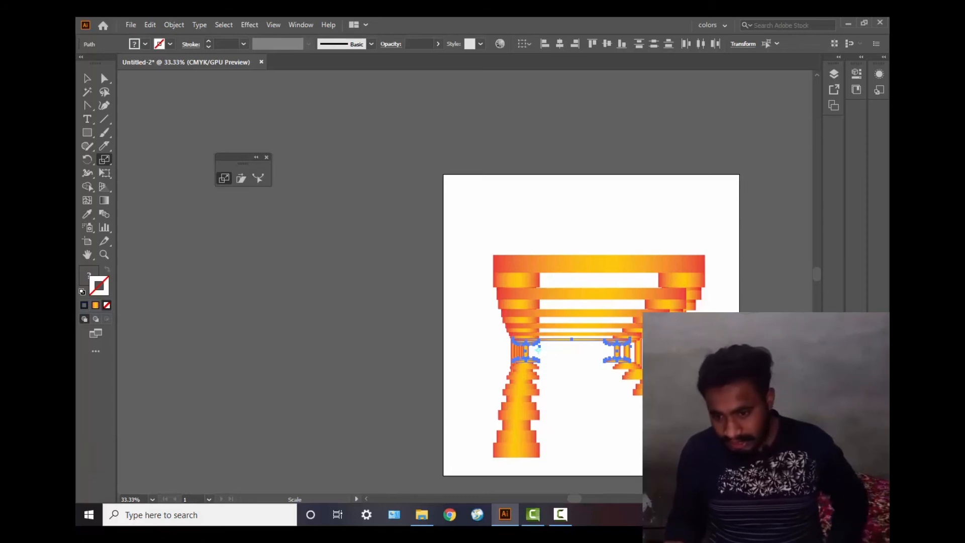
- Deselect to view the receding series, and undo all of its copies back to the single selected gateway
{"action": "left_click", "coordinate": [85, 79]}
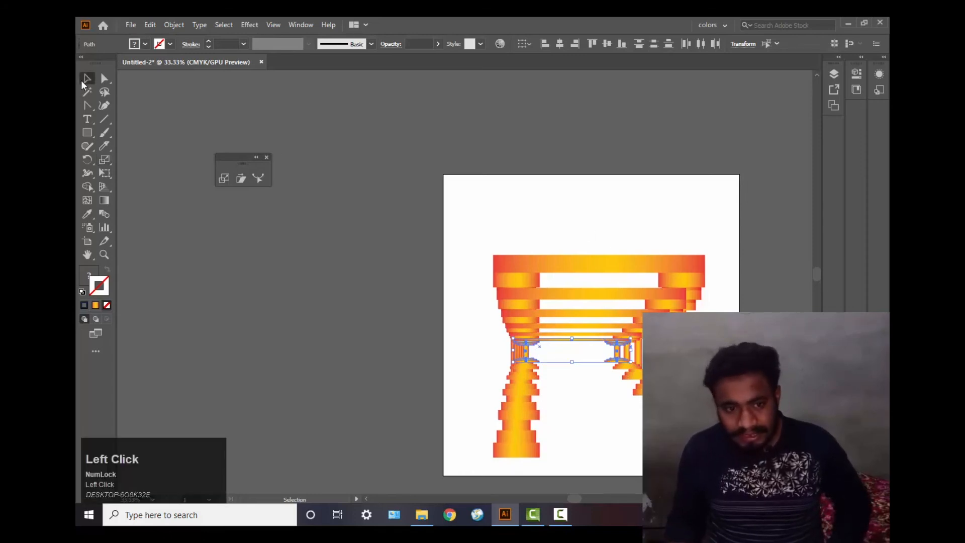
{"action": "left_click", "coordinate": [562, 194]}
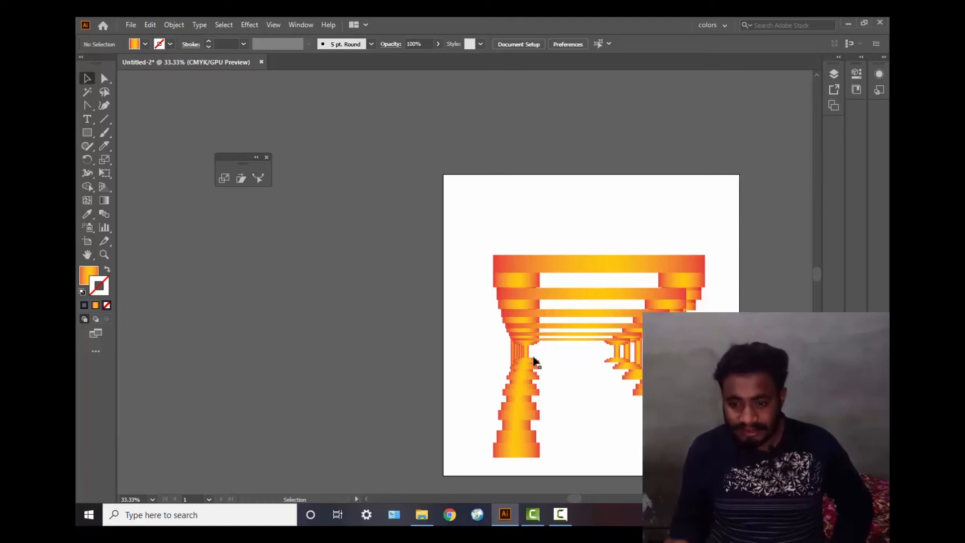
{"action": "key", "text": "ctrl+z"}
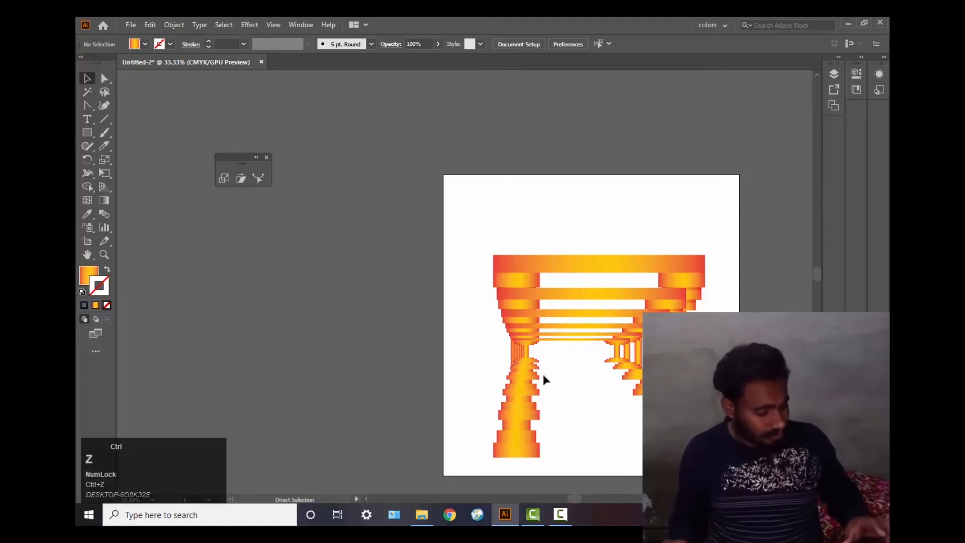
{"action": "key", "text": "ctrl+z"}
{"action": "key", "text": "ctrl+z"}
{"action": "key", "text": "ctrl+z"}
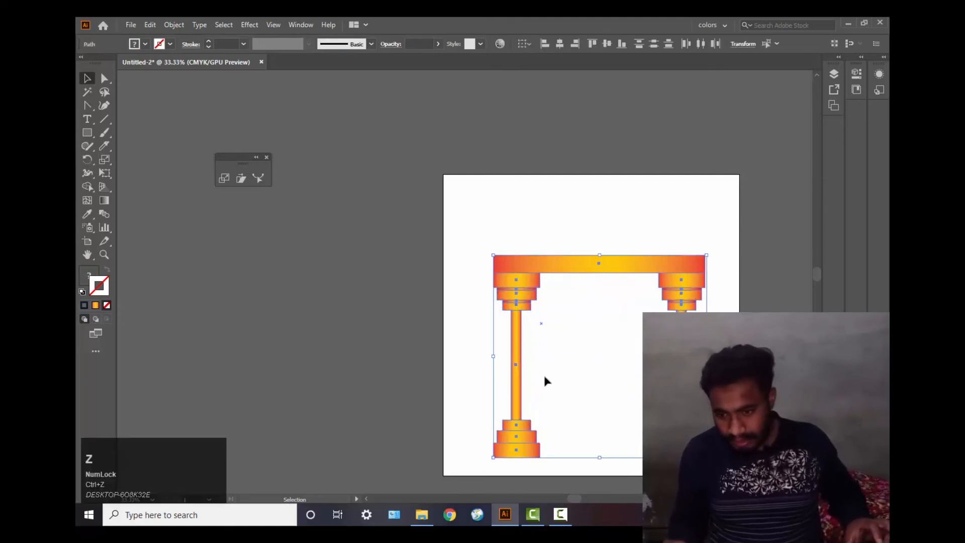
- Enlarge the selected gateway upward and slightly to the left to nearly fill the artboard's height, and deselect it
{"action": "left_click_drag", "start_coordinate": [494, 255], "coordinate": [481, 199]}
{"action": "left_click", "coordinate": [576, 276]}
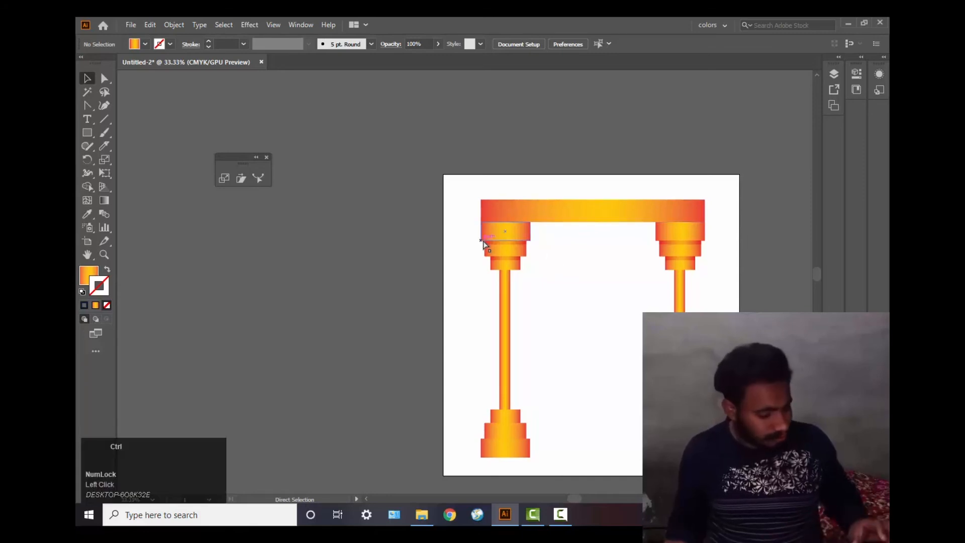
- Scale a copy of the whole gateway to about 97% horizontally and 76% vertically around an origin low between the columns
{"action": "key", "text": "ctrl+a"}
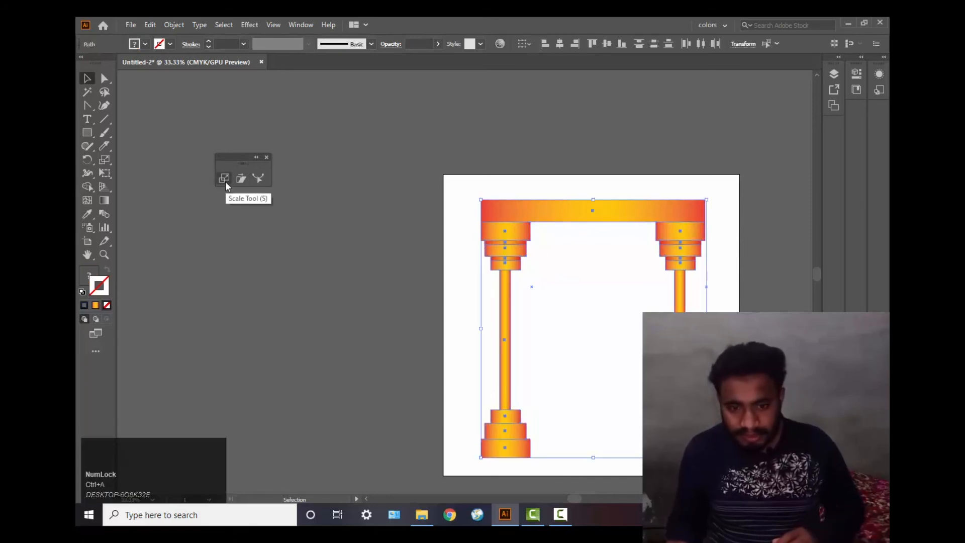
{"action": "left_click", "coordinate": [225, 183]}
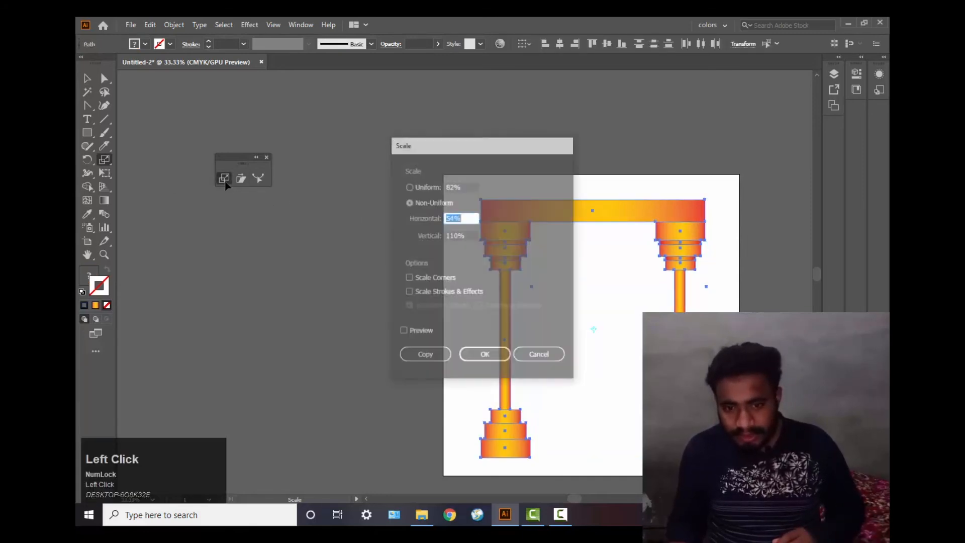
{"action": "left_click", "coordinate": [540, 356]}
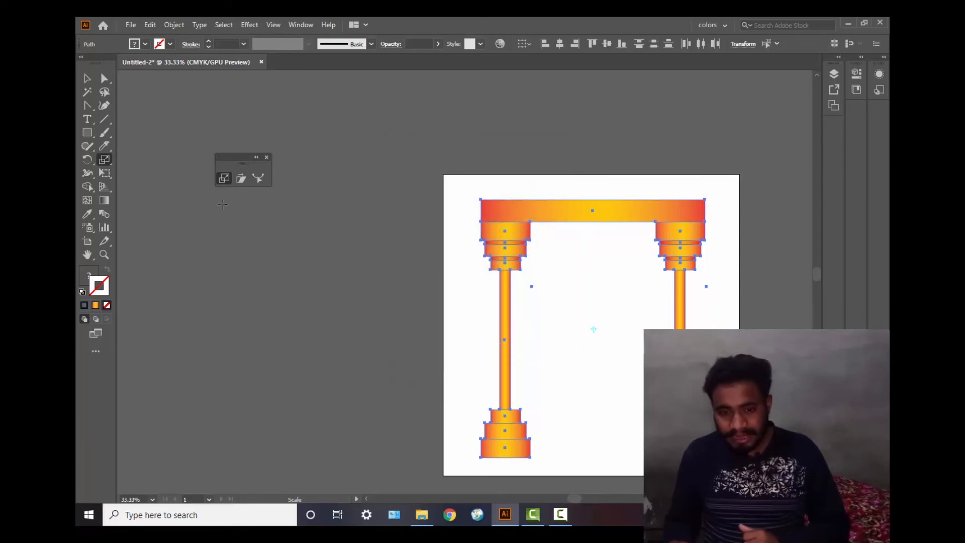
{"action": "left_click", "coordinate": [588, 418]}
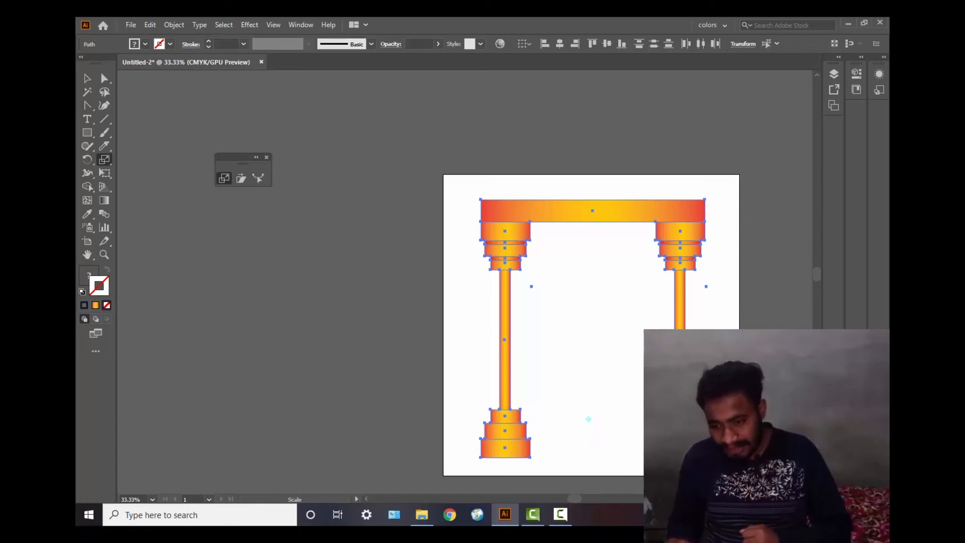
{"action": "left_click_drag", "start_coordinate": [705, 200], "coordinate": [701, 253]}
{"action": "key", "text": "alt"}
{"action": "left_click", "coordinate": [658, 445], "text": "alt"}
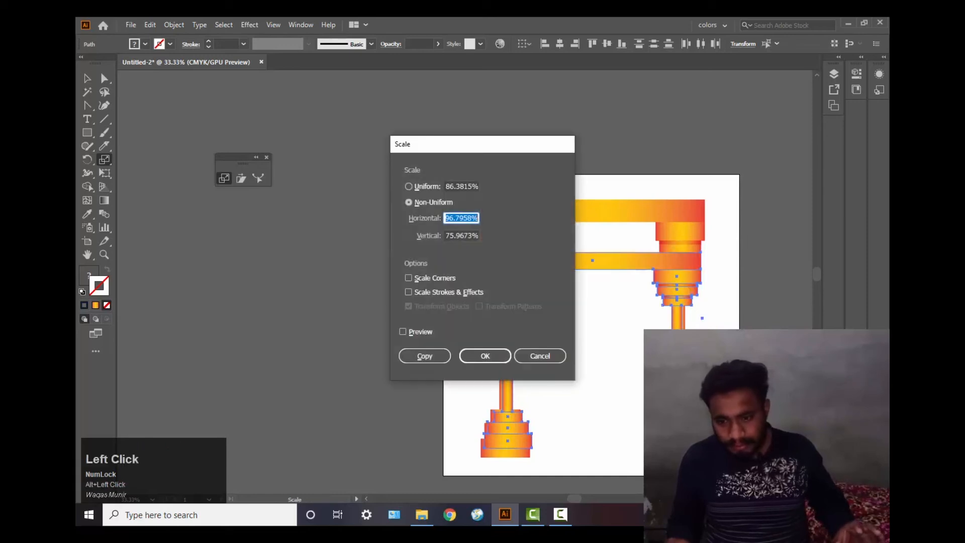
{"action": "left_click", "coordinate": [550, 355]}
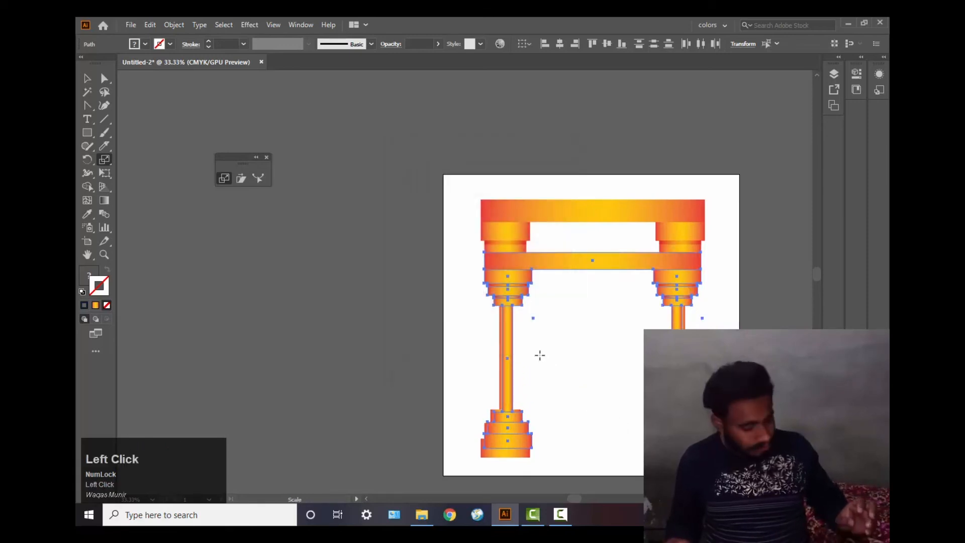
- Repeat the scaled gateway copy five times to build a series of progressively lower gateways
{"action": "key", "text": "ctrl+d"}
{"action": "key", "text": "ctrl+d"}
{"action": "key", "text": "ctrl+d"}
{"action": "key", "text": "ctrl+d"}
{"action": "key", "text": "ctrl+d"}
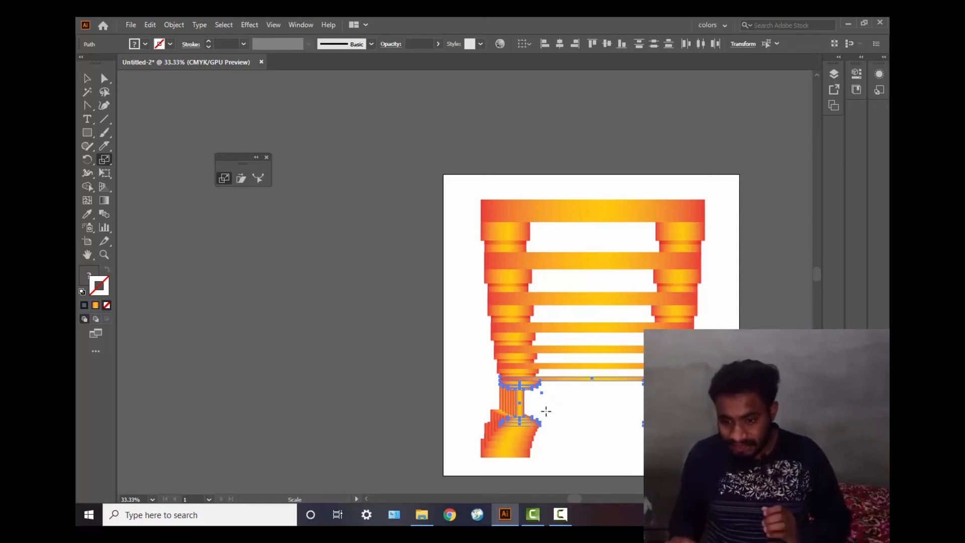
- Undo the progressively lower gateway copies back to the single selected gateway
{"action": "key", "text": "ctrl+z"}
{"action": "key", "text": "ctrl+z"}
{"action": "key", "text": "ctrl+z"}
{"action": "key", "text": "ctrl+z"}
{"action": "key", "text": "ctrl+z"}
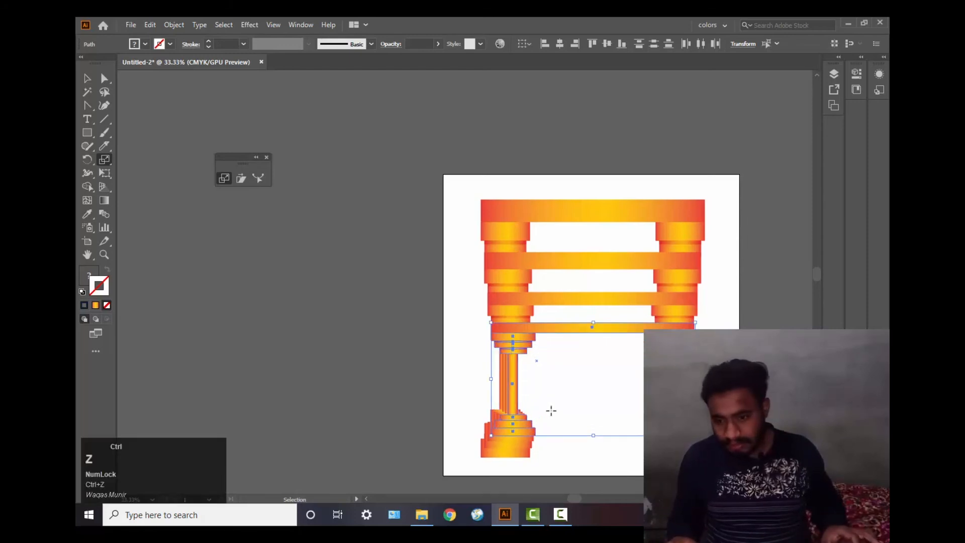
{"action": "key", "text": "ctrl+z"}
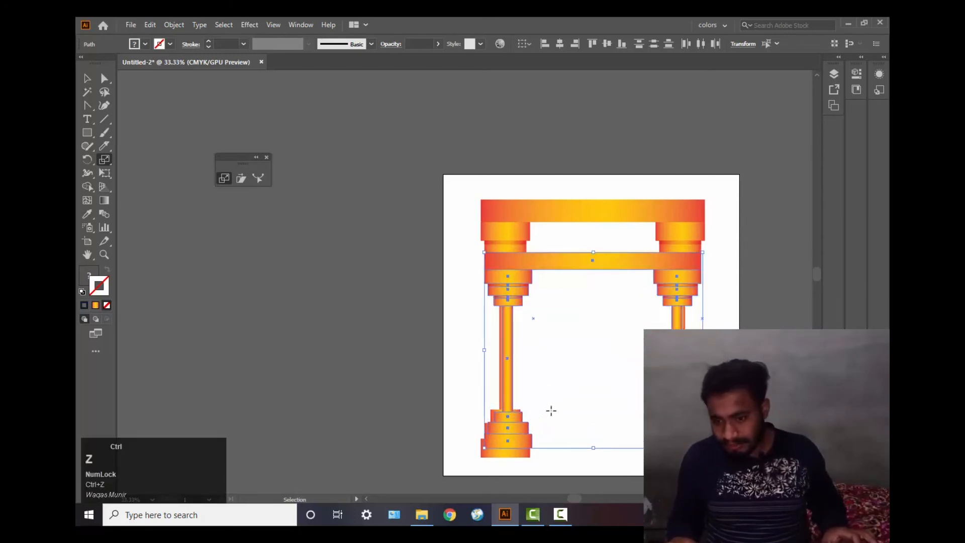
{"action": "key", "text": "ctrl+z"}
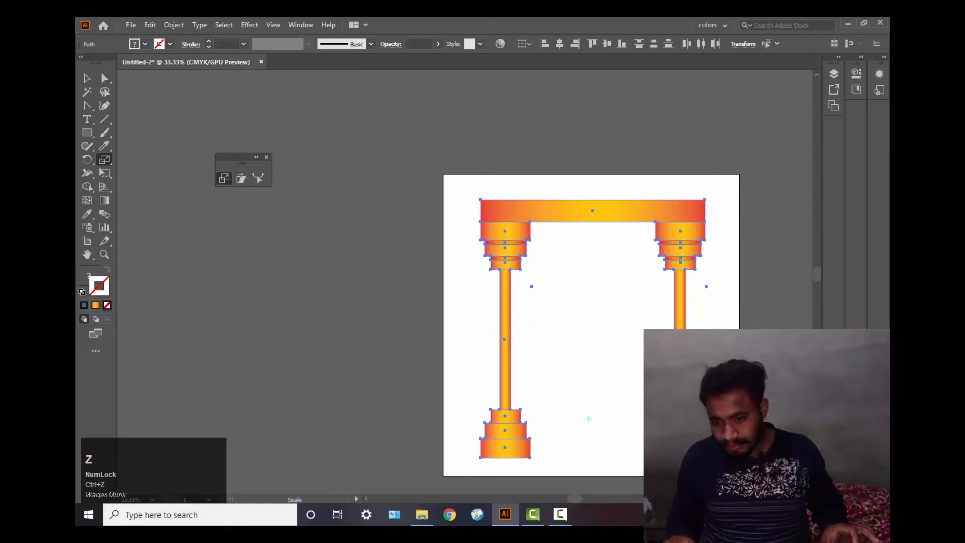
{"action": "left_click_drag", "start_coordinate": [588, 419], "coordinate": [589, 420]}
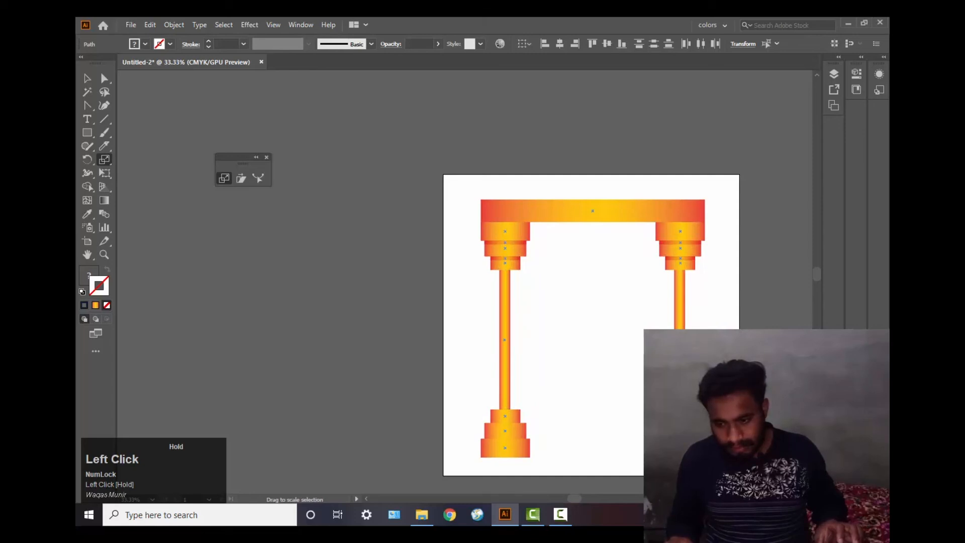
{"action": "left_click_drag", "start_coordinate": [646, 447], "coordinate": [641, 444]}
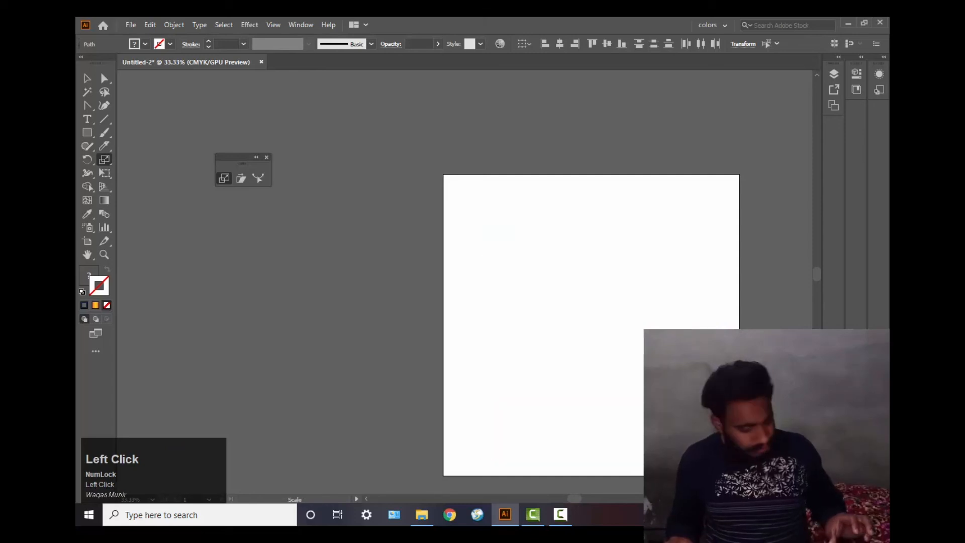
{"action": "key", "text": "ctrl+z"}
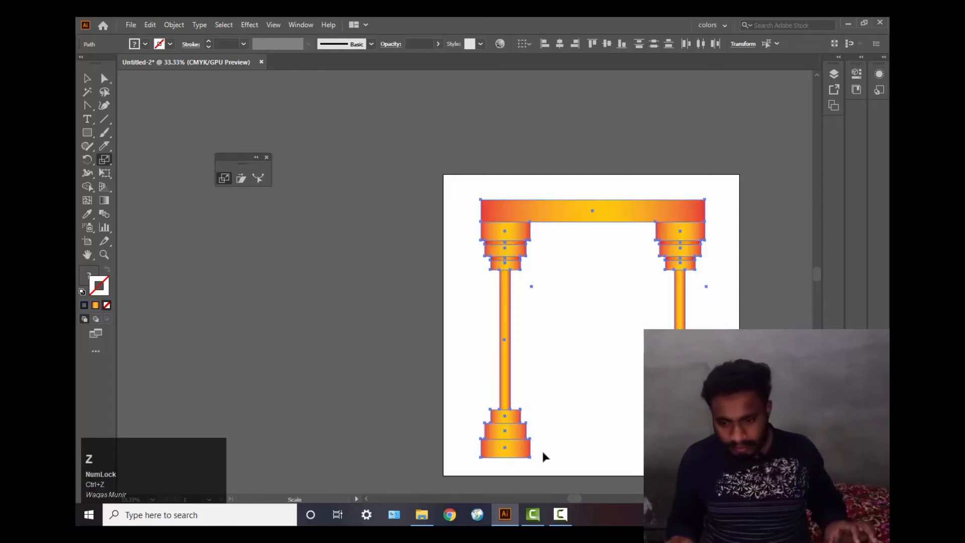
- Scale a narrower, full-height gateway copy around an origin between the column bases and repeat it three times
{"action": "left_click", "coordinate": [578, 442]}
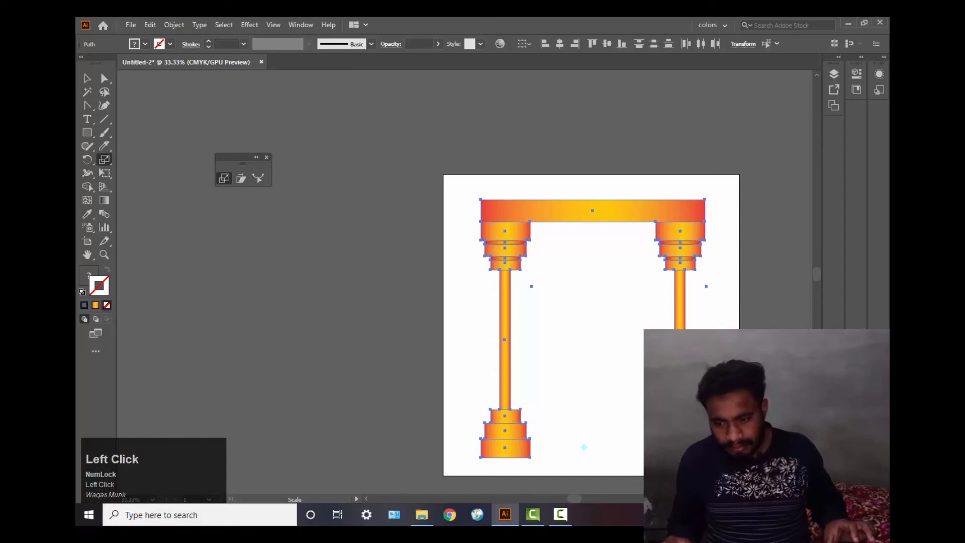
{"action": "mouse_move", "coordinate": [702, 439]}
{"action": "left_mouse_down"}
{"action": "mouse_move", "coordinate": [701, 423]}
{"action": "mouse_move", "coordinate": [701, 439]}
{"action": "mouse_move", "coordinate": [642, 439]}
{"action": "mouse_move", "coordinate": [678, 439]}
{"action": "mouse_move", "coordinate": [667, 438]}
{"action": "left_mouse_up"}
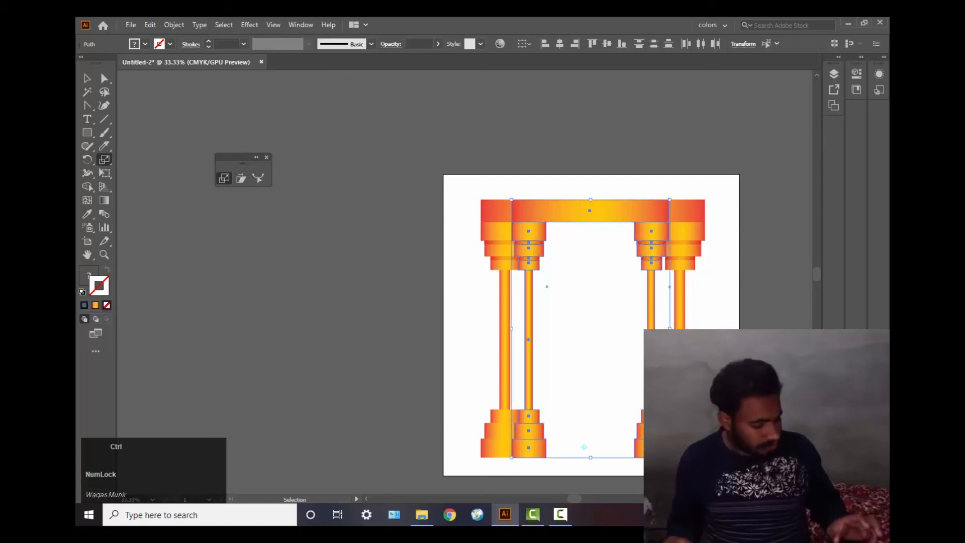
{"action": "key", "text": "ctrl+d"}
{"action": "key", "text": "ctrl+d"}
{"action": "key", "text": "ctrl+d"}
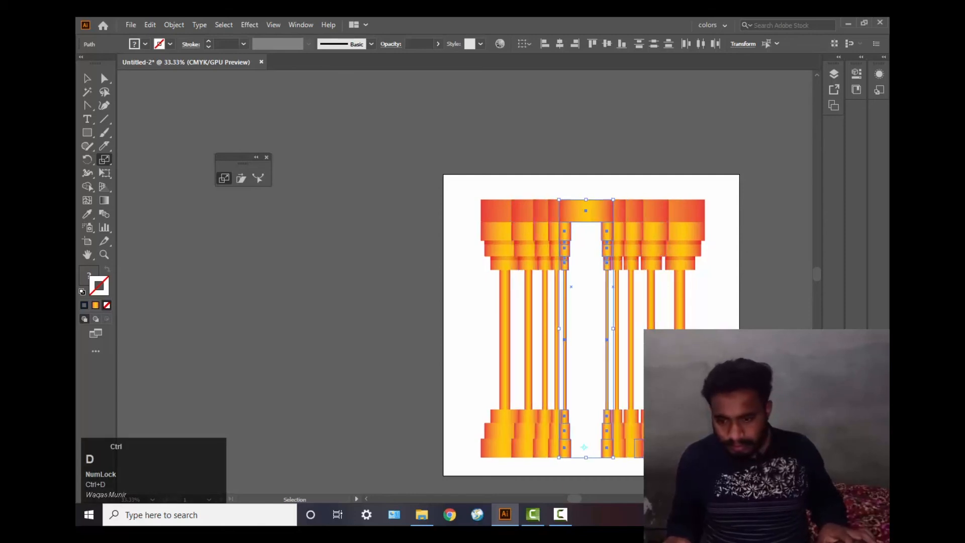
- Undo all the narrower full-height gateway copies
{"action": "key", "text": "ctrl+z"}
{"action": "key", "text": "ctrl+z"}
{"action": "key", "text": "ctrl+z"}
{"action": "key", "text": "ctrl+z"}
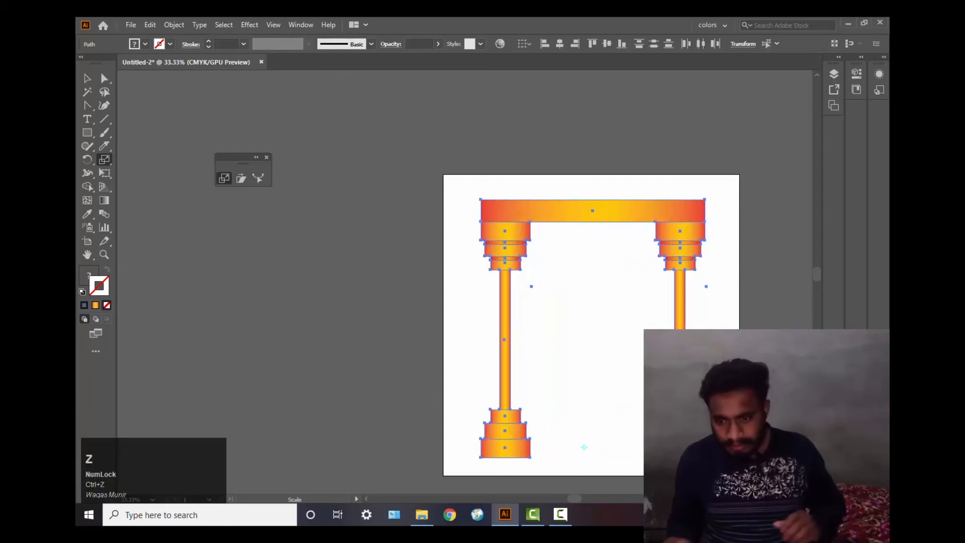
- Scale a smaller copy of the gateway proportionally toward an origin near the centre of its opening
{"action": "left_click", "coordinate": [584, 447]}
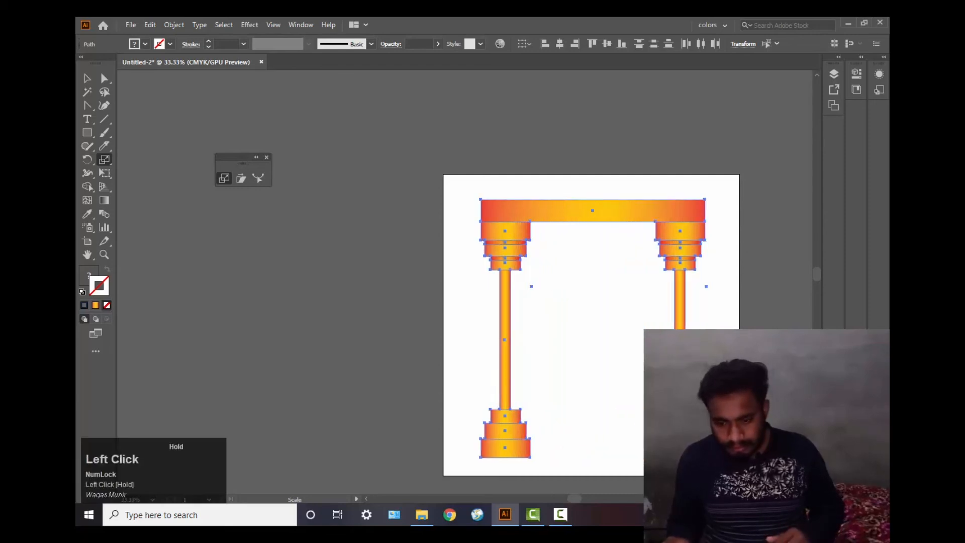
{"action": "left_click", "coordinate": [584, 447], "text": "alt"}
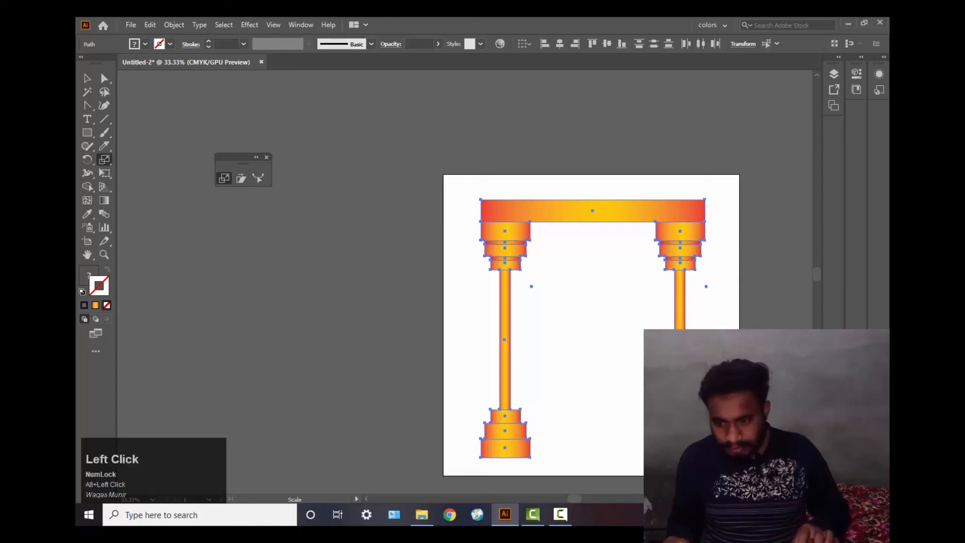
{"action": "left_click", "coordinate": [584, 345]}
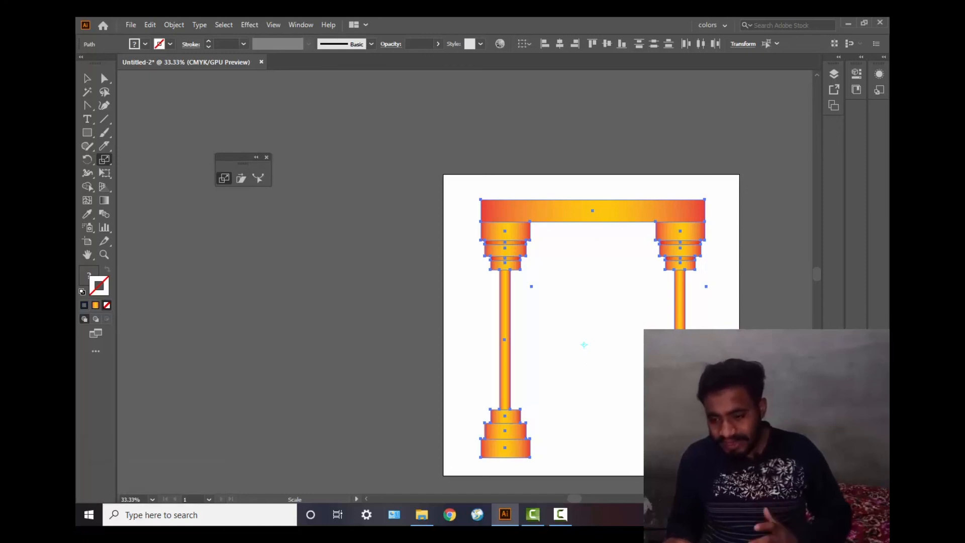
{"action": "left_click_drag", "start_coordinate": [705, 457], "coordinate": [680, 430]}
{"action": "left_click", "coordinate": [680, 431], "text": "alt"}
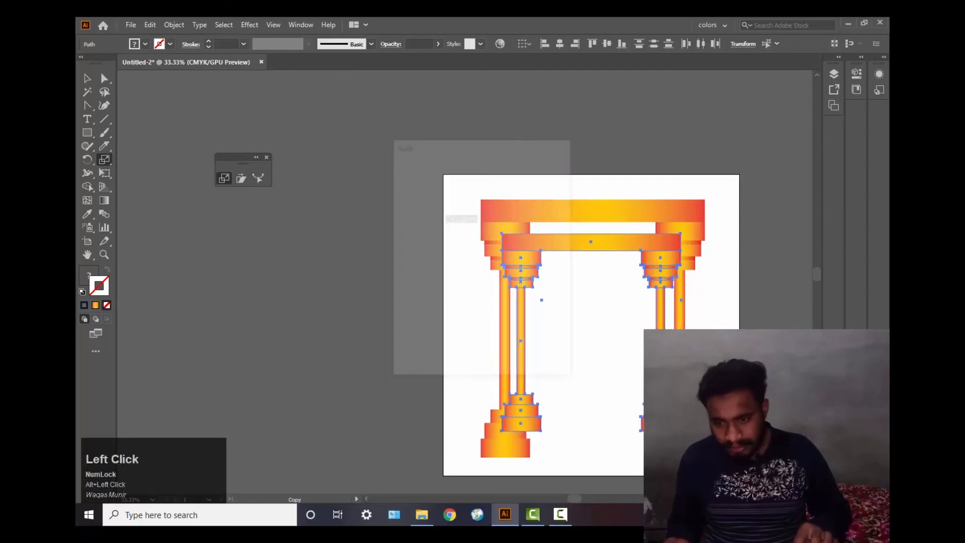
{"action": "left_click", "coordinate": [552, 359]}
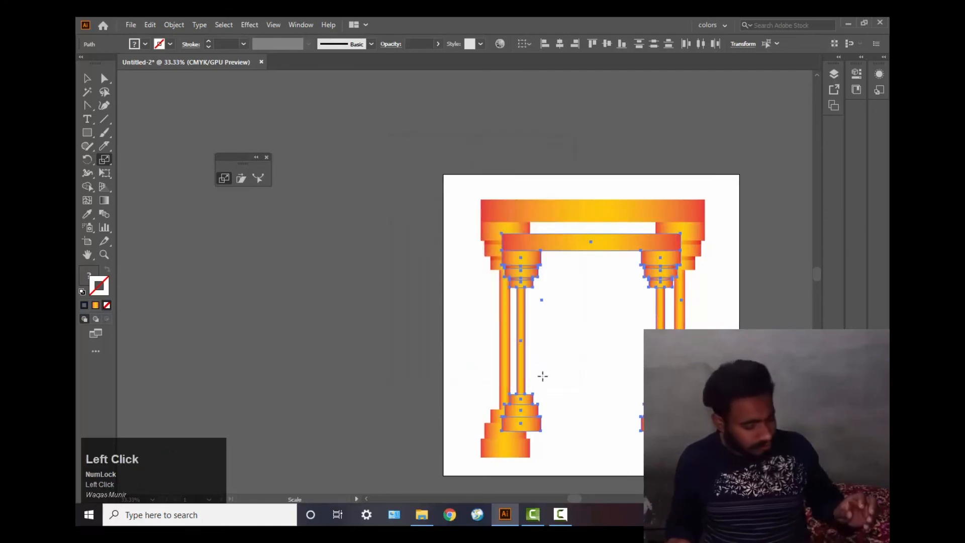
- Repeat the centred scaled copy into a receding corridor of gateways and deselect it
{"action": "key", "text": "ctrl+d"}
{"action": "key", "text": "ctrl+d"}
{"action": "key", "text": "ctrl+d"}
{"action": "key", "text": "ctrl+d"}
{"action": "key", "text": "ctrl+d"}
{"action": "key", "text": "ctrl+d"}
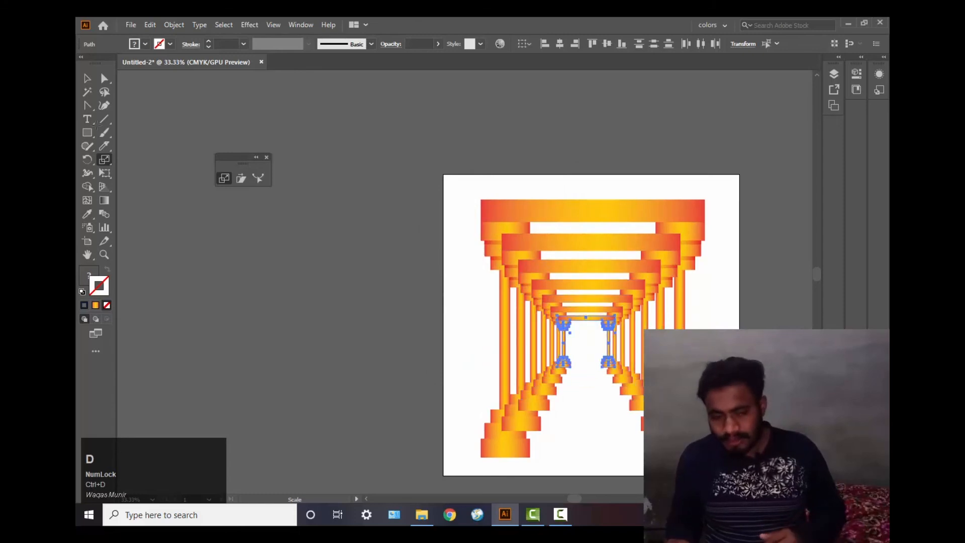
{"action": "left_click", "coordinate": [87, 79]}
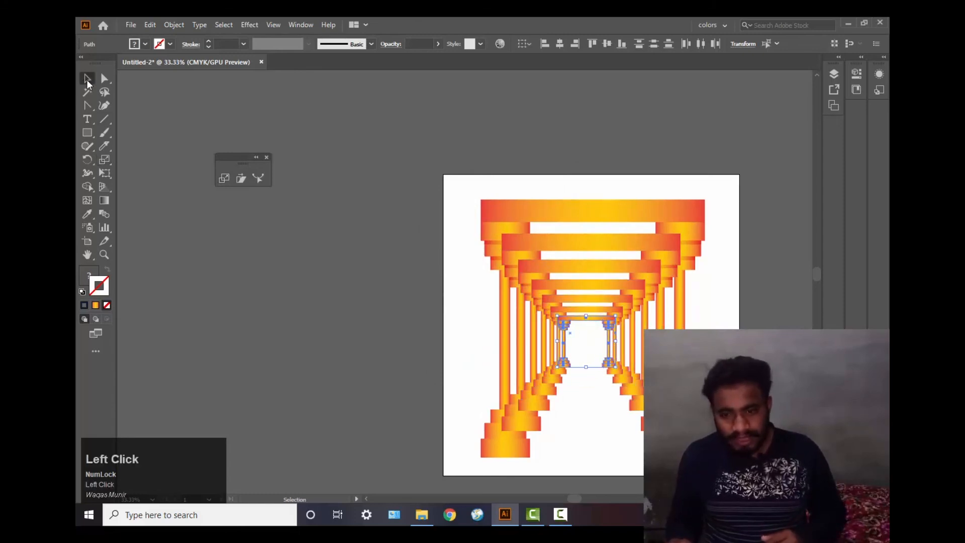
{"action": "left_click", "coordinate": [718, 326]}
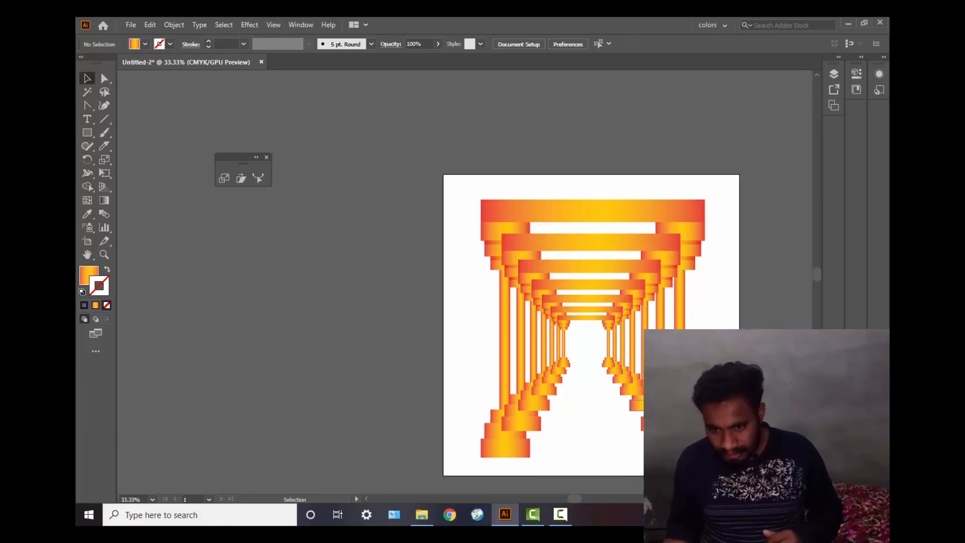
- Undo the receding corridor copies back to the single selected gateway
{"action": "key", "text": "ctrl+z"}
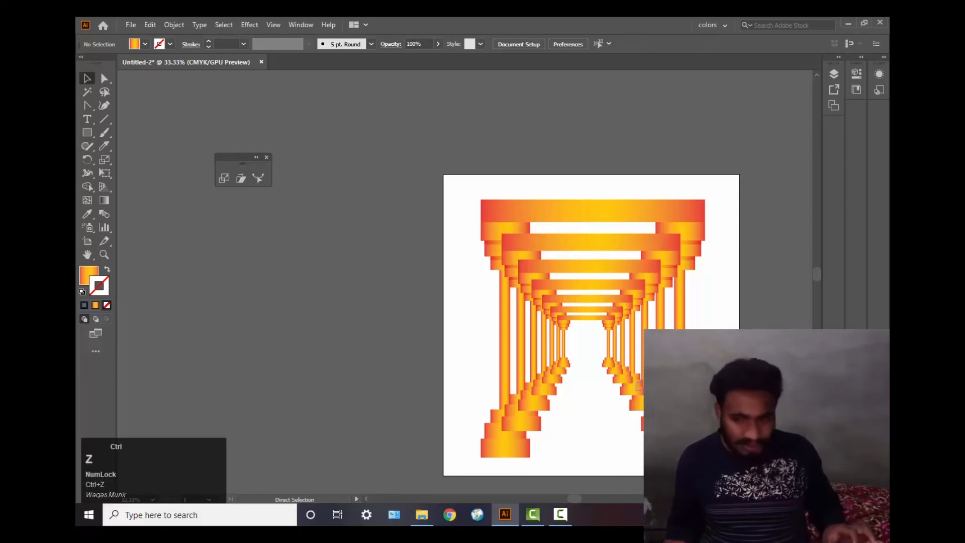
{"action": "key", "text": "ctrl+z"}
{"action": "key", "text": "ctrl+z"}
{"action": "key", "text": "ctrl+z"}
{"action": "key", "text": "ctrl+z"}
{"action": "key", "text": "ctrl+z"}
{"action": "key", "text": "ctrl+z"}
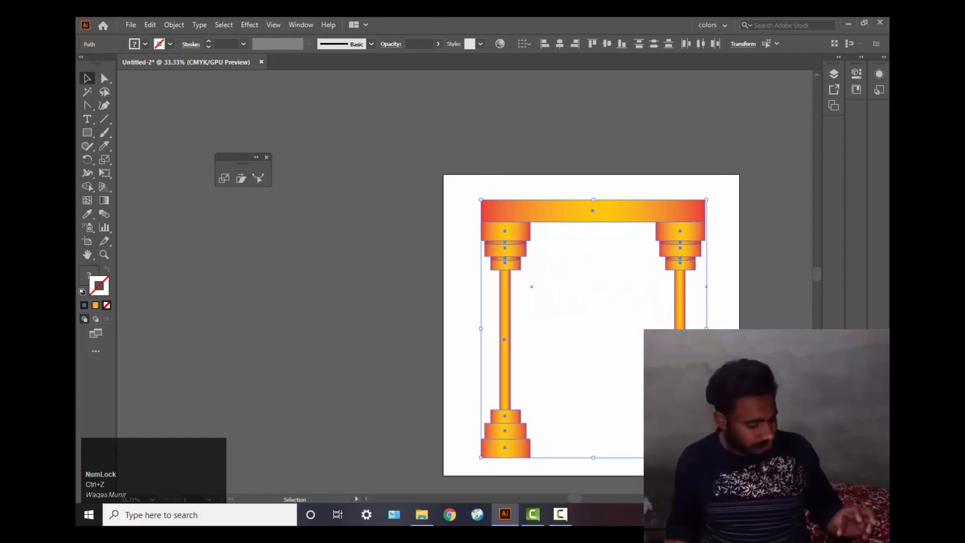
- Group all the pieces of the gateway and deselect the group
{"action": "key", "text": "ctrl"}
{"action": "key", "text": "ctrl+g"}
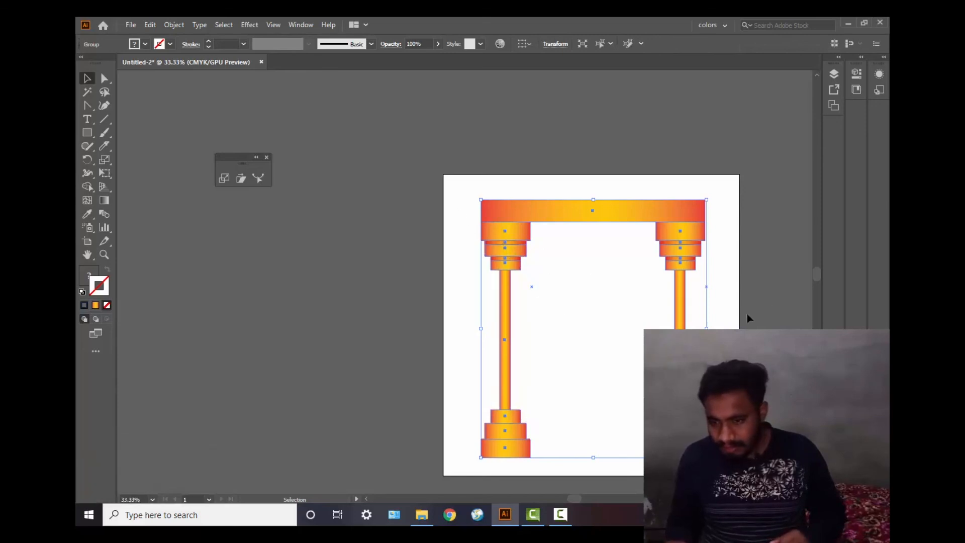
{"action": "left_click", "coordinate": [587, 324]}
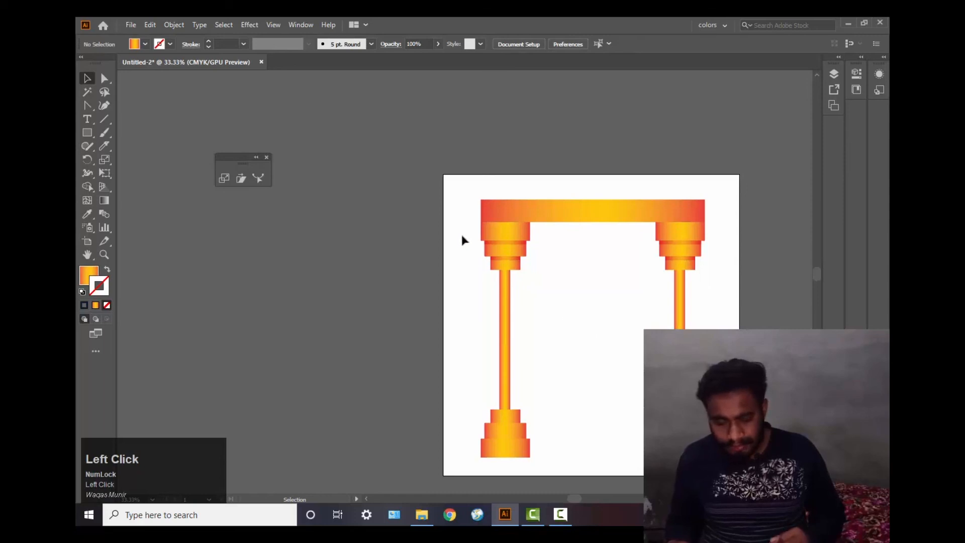
- Enter isolation mode on the gateway group, try moving its top beam upward and undo the move
{"action": "double_click", "coordinate": [546, 210]}
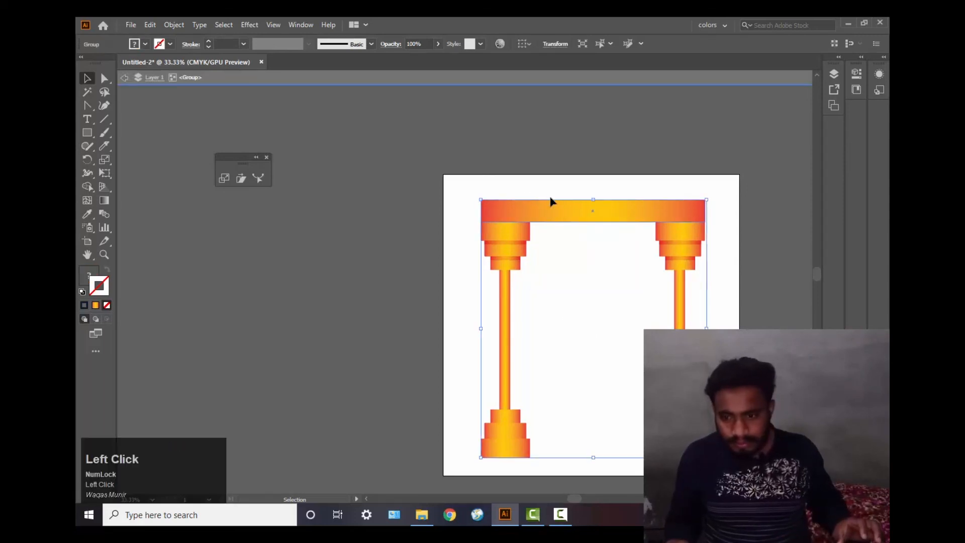
{"action": "left_click_drag", "start_coordinate": [554, 210], "coordinate": [553, 194]}
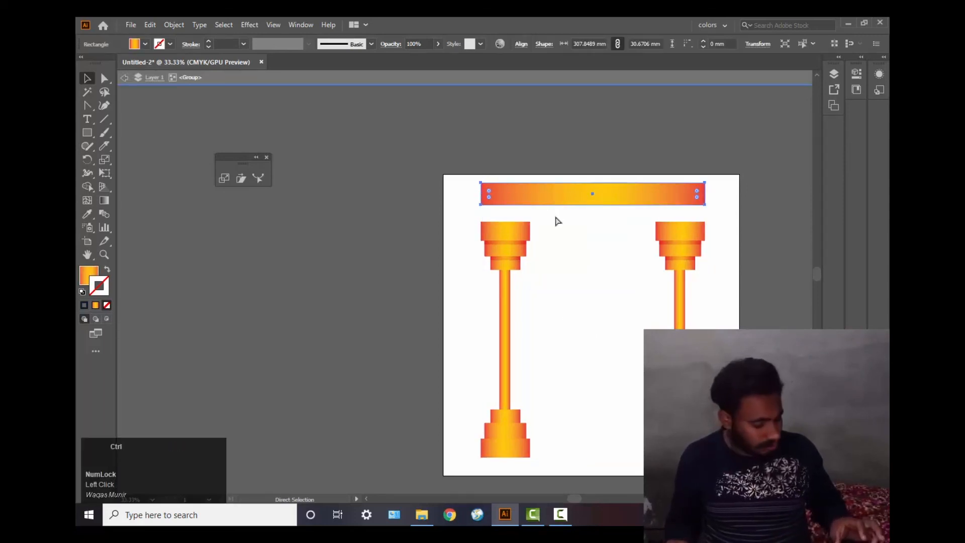
{"action": "key", "text": "ctrl+z"}
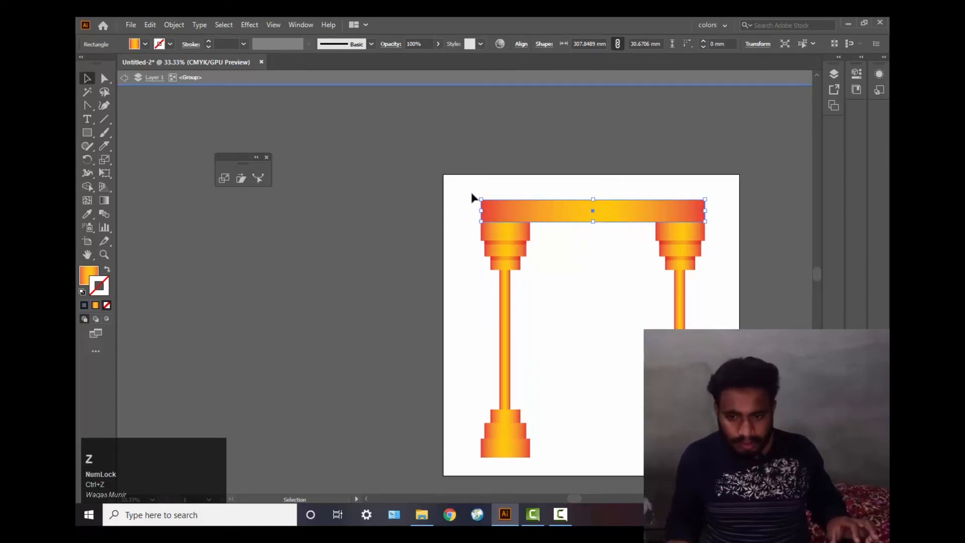
- Group all the isolated gateway pieces once more and ungroup them again
{"action": "key", "text": "ctrl+a"}
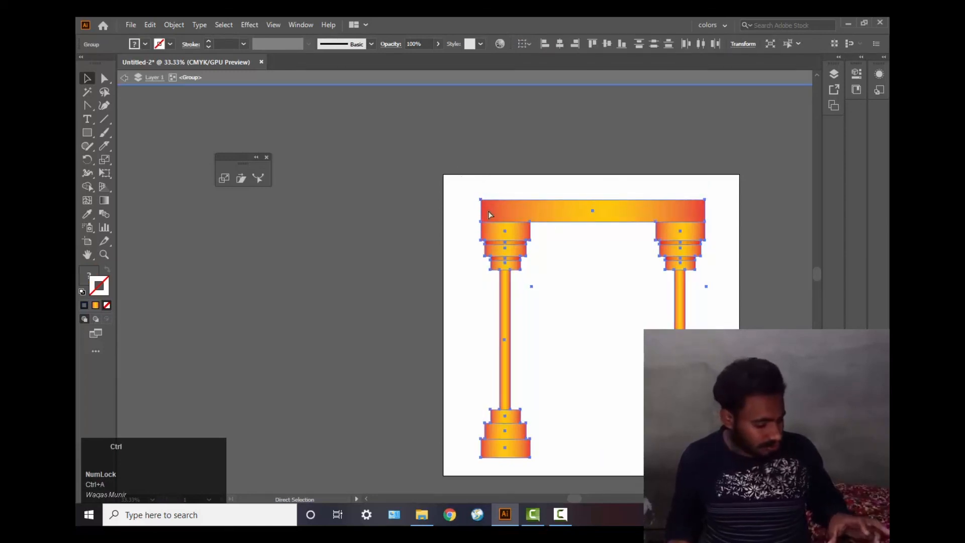
{"action": "key", "text": "ctrl+g"}
{"action": "right_click", "coordinate": [508, 229]}
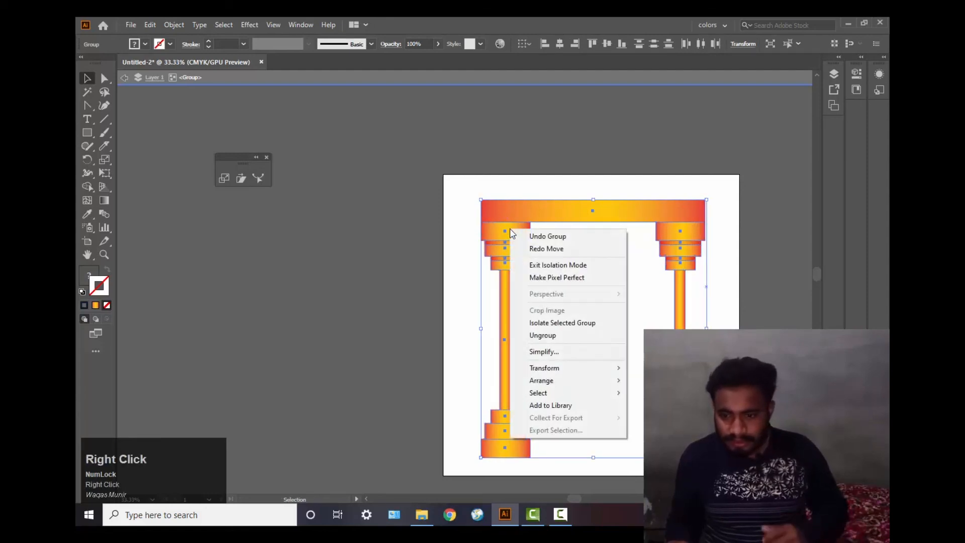
{"action": "left_click", "coordinate": [562, 336]}
- Deselect the gateway pieces and move only the top beam straight up, clear of the two columns
{"action": "left_click", "coordinate": [453, 230]}
{"action": "left_click_drag", "start_coordinate": [537, 221], "coordinate": [539, 205]}
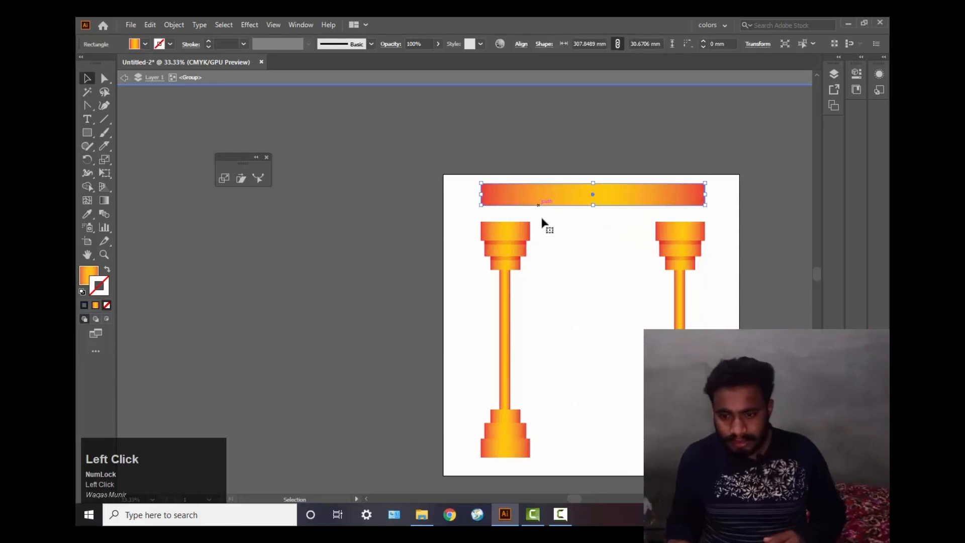
- Undo the top beam's last move and ungroup the gateway pieces, leaving isolation mode
{"action": "key", "text": "ctrl+z"}
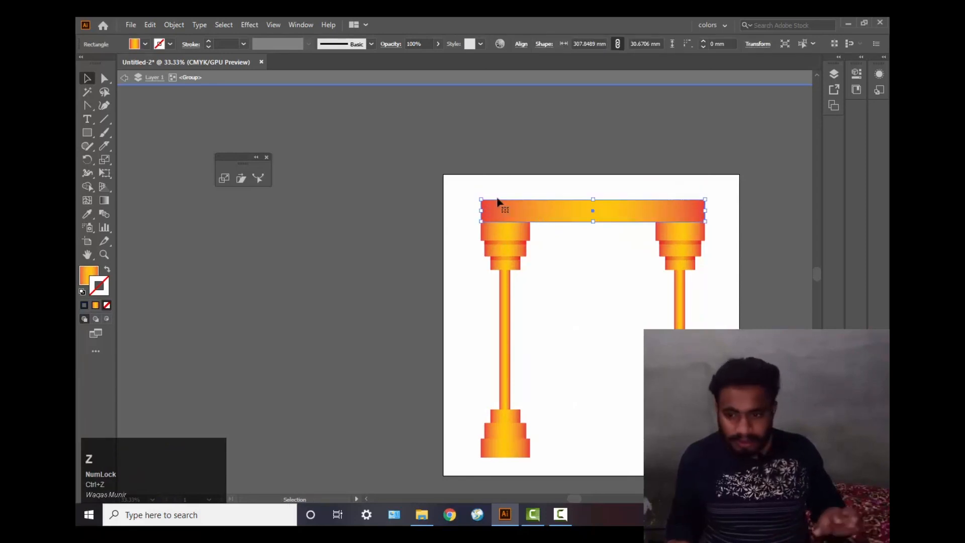
{"action": "left_click_drag", "start_coordinate": [459, 176], "coordinate": [474, 196]}
{"action": "left_click_drag", "start_coordinate": [551, 246], "coordinate": [714, 448]}
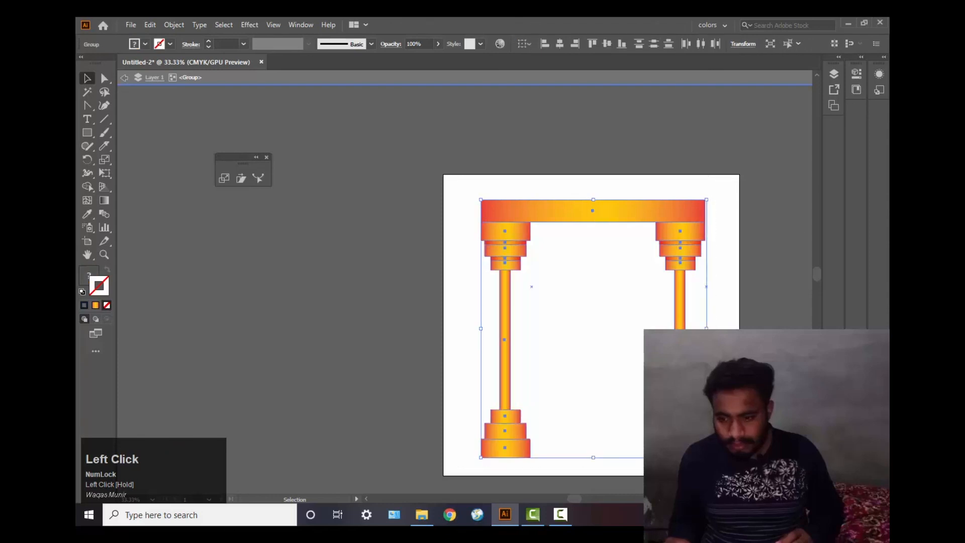
{"action": "right_click", "coordinate": [686, 232]}
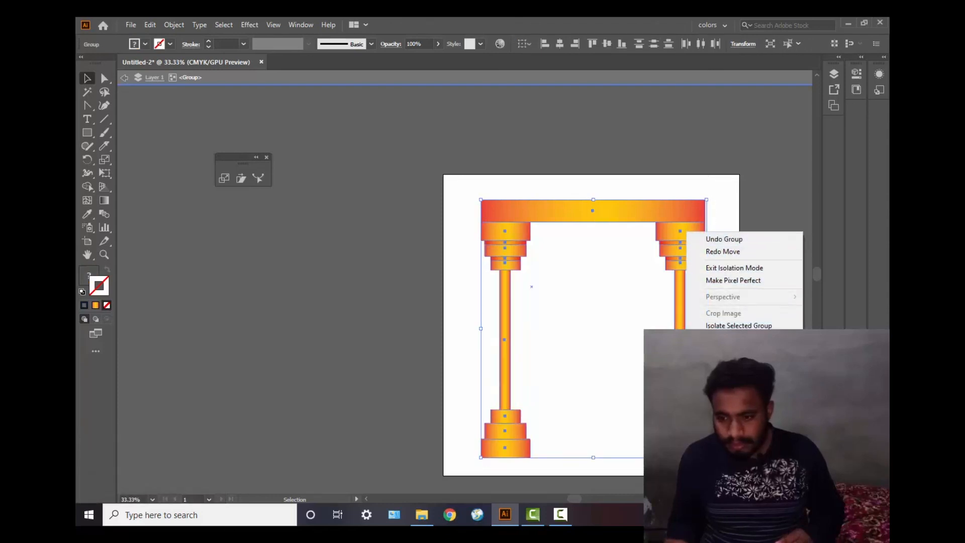
{"action": "left_click", "coordinate": [719, 338]}
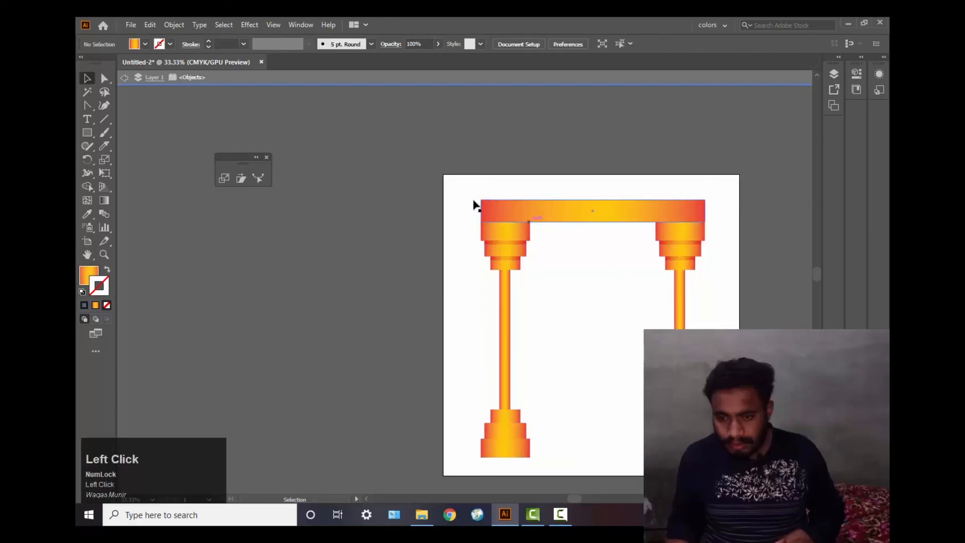
{"action": "double_click", "coordinate": [463, 184]}
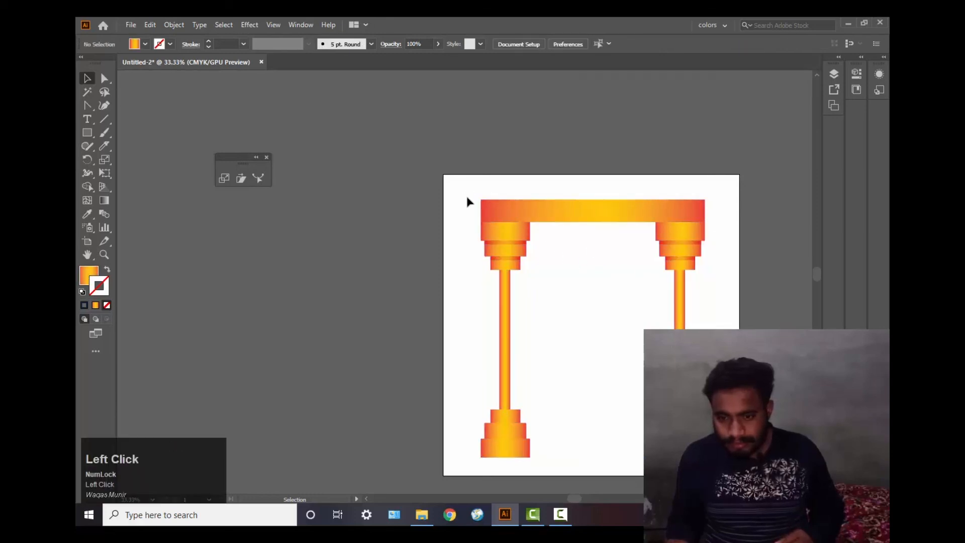
- Select all the pieces of the gateway, both columns and the top beam, and group them
{"action": "left_click_drag", "start_coordinate": [478, 196], "coordinate": [725, 482]}
{"action": "left_click_drag", "start_coordinate": [460, 188], "coordinate": [711, 449]}
{"action": "left_click", "coordinate": [533, 286]}
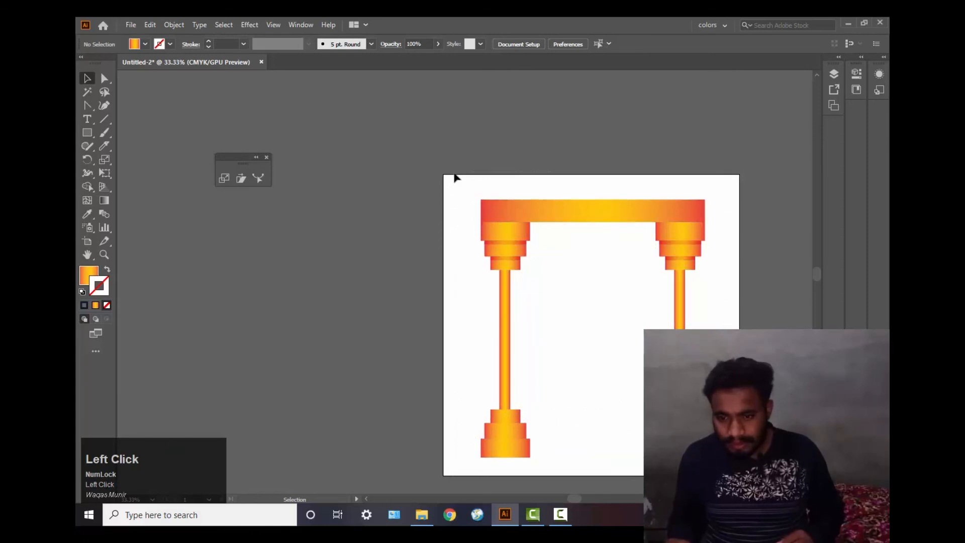
{"action": "left_click_drag", "start_coordinate": [454, 174], "coordinate": [664, 473]}
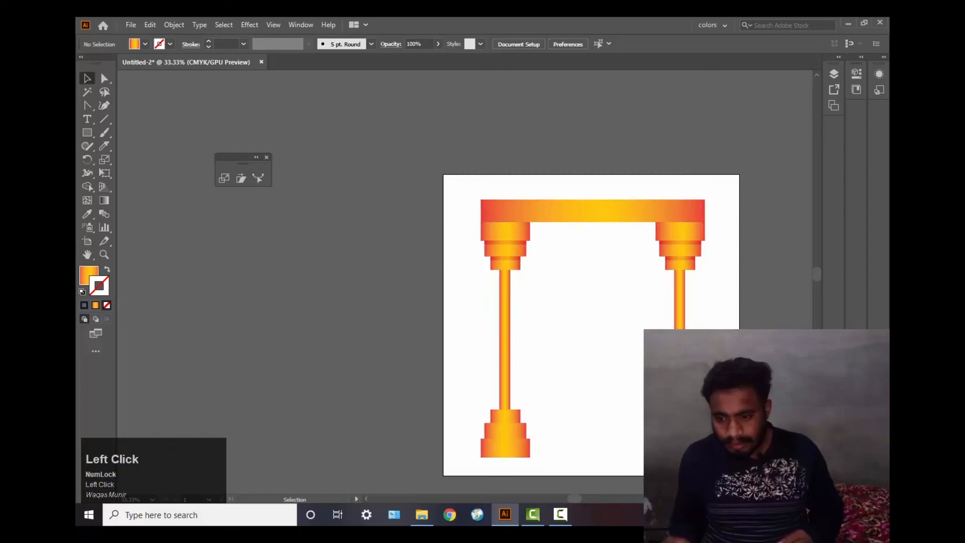
{"action": "left_click_drag", "start_coordinate": [724, 470], "coordinate": [474, 195]}
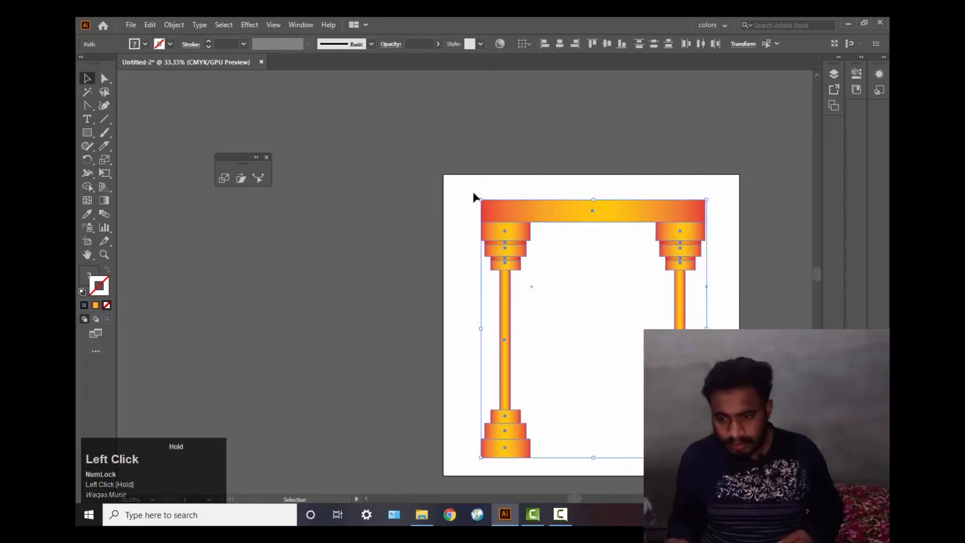
{"action": "right_click", "coordinate": [506, 218]}
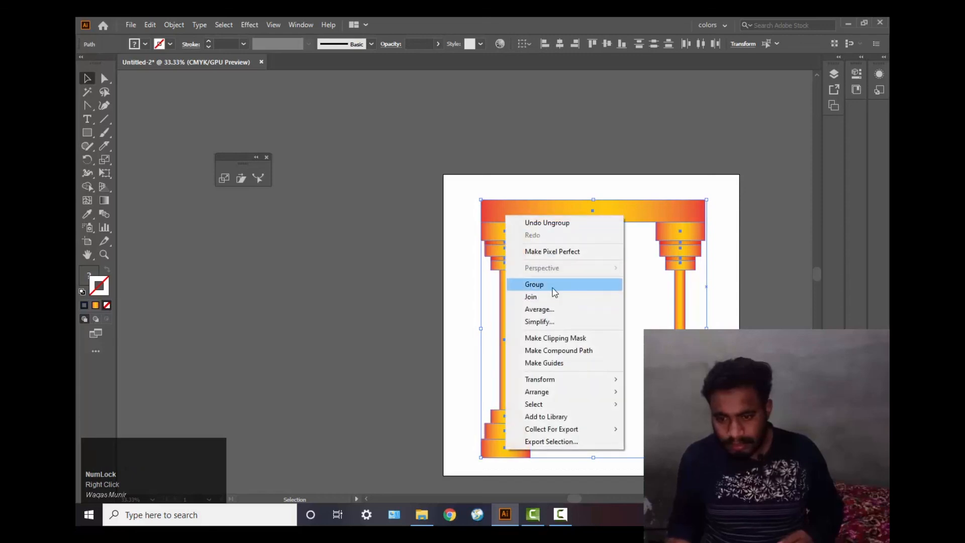
{"action": "left_click", "coordinate": [534, 285]}
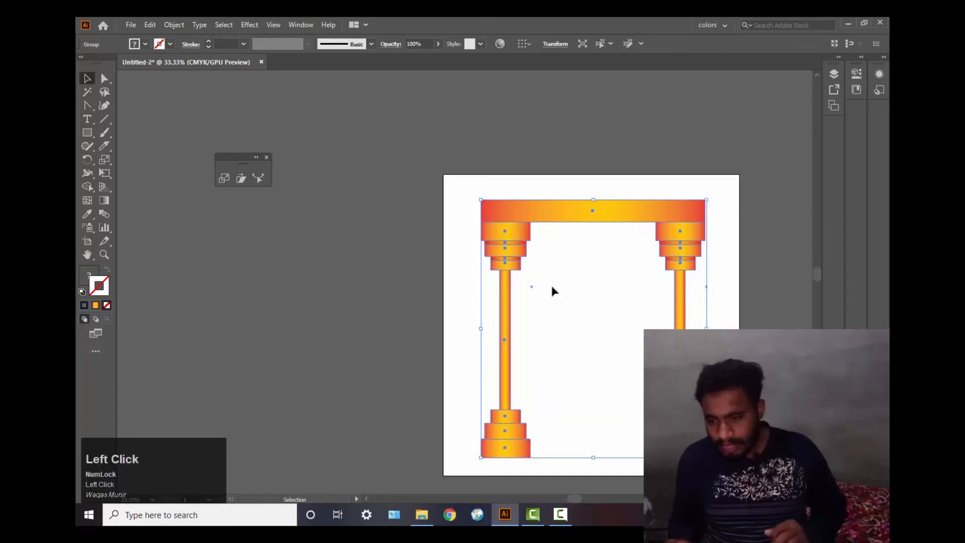
- Scale a smaller copy of the gateway group about its centre, about 88% horizontally and 77% vertically
{"action": "left_click", "coordinate": [224, 179]}
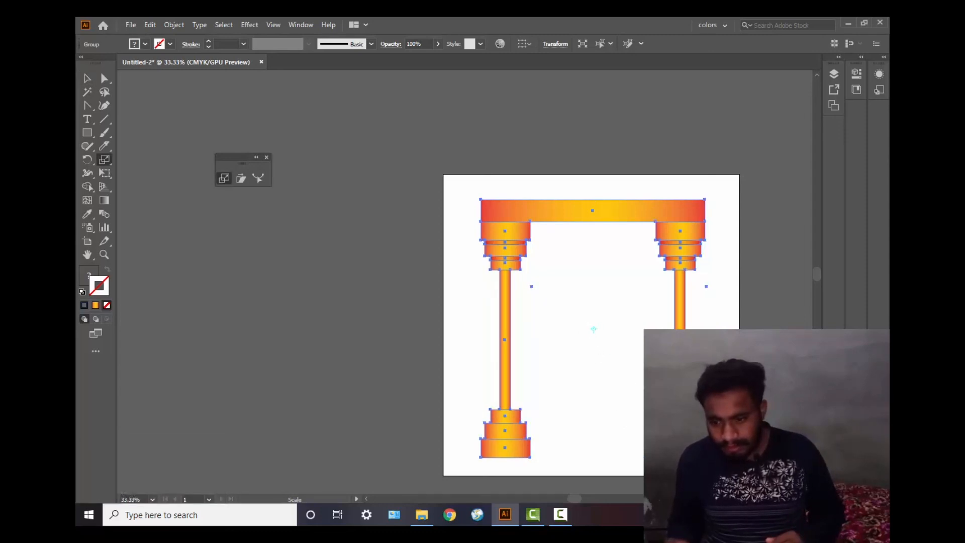
{"action": "mouse_move", "coordinate": [705, 456]}
{"action": "left_mouse_down"}
{"action": "mouse_move", "coordinate": [698, 445]}
{"action": "mouse_move", "coordinate": [705, 456]}
{"action": "left_mouse_up"}
{"action": "left_click", "coordinate": [538, 356]}
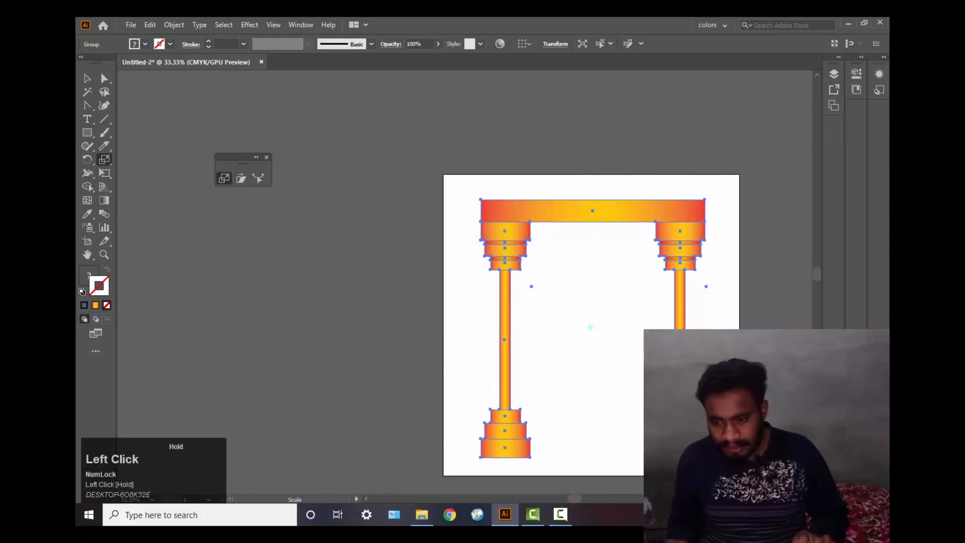
{"action": "left_click_drag", "start_coordinate": [705, 457], "coordinate": [692, 428]}
{"action": "left_click", "coordinate": [691, 428], "text": "alt"}
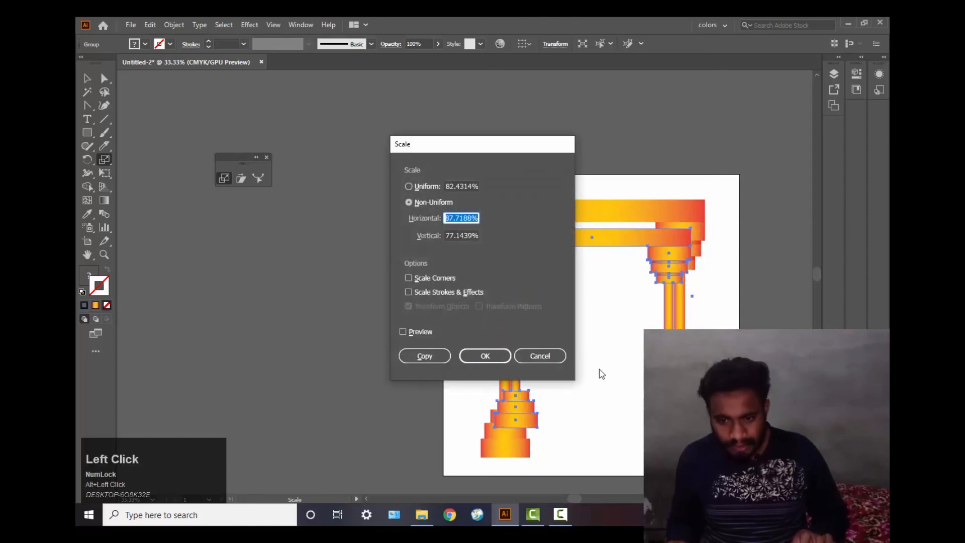
{"action": "left_click", "coordinate": [540, 358]}
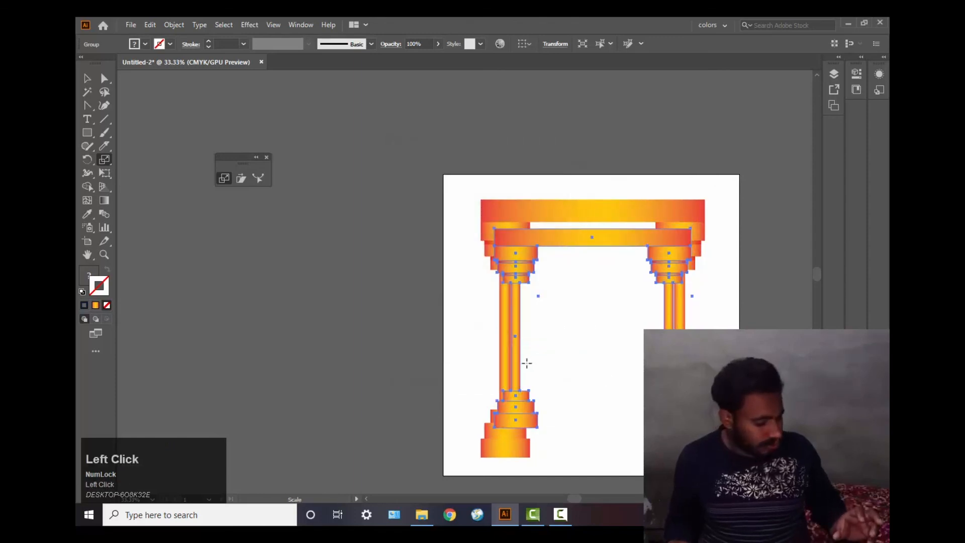
- Repeat the scaled copy of the gateway nine times so the gateways recede toward the centre
{"action": "key", "text": "ctrl+d"}
{"action": "key", "text": "ctrl+d"}
{"action": "key", "text": "ctrl+d"}
{"action": "key", "text": "ctrl+d"}
{"action": "key", "text": "ctrl+d"}
{"action": "key", "text": "ctrl+d"}
{"action": "key", "text": "ctrl+d"}
{"action": "key", "text": "ctrl+d"}
{"action": "key", "text": "ctrl+d"}
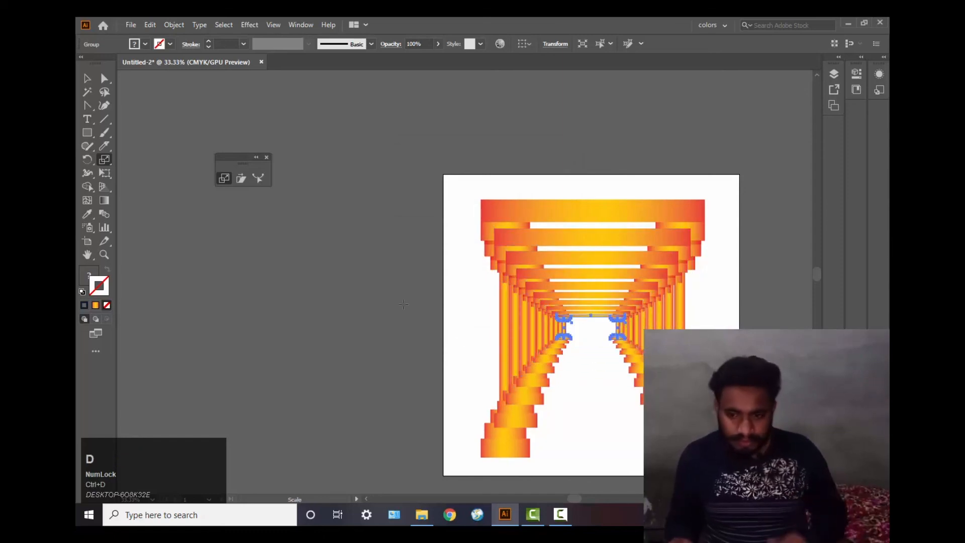
- Send the second-largest gateway to the back, behind the front gateway, and deselect it
{"action": "left_click", "coordinate": [87, 78]}
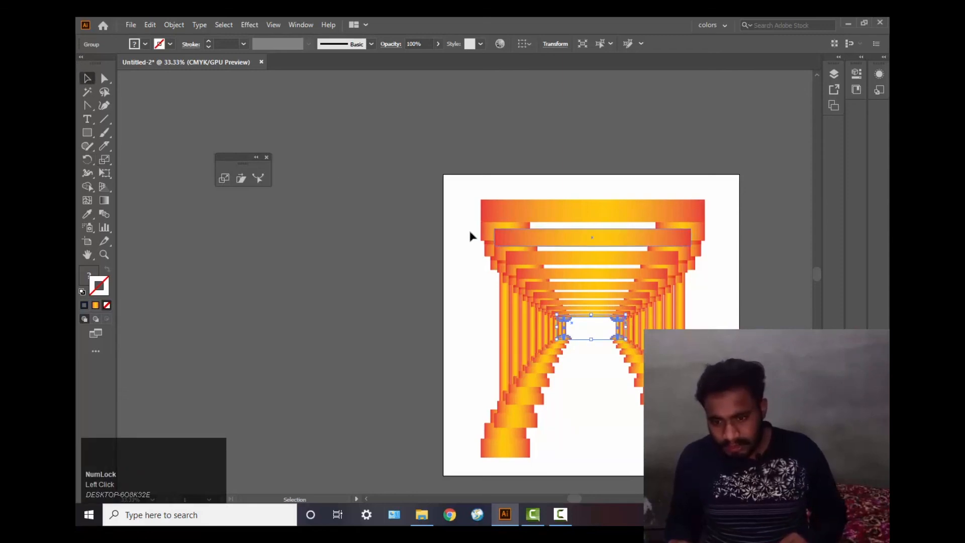
{"action": "left_click", "coordinate": [573, 245]}
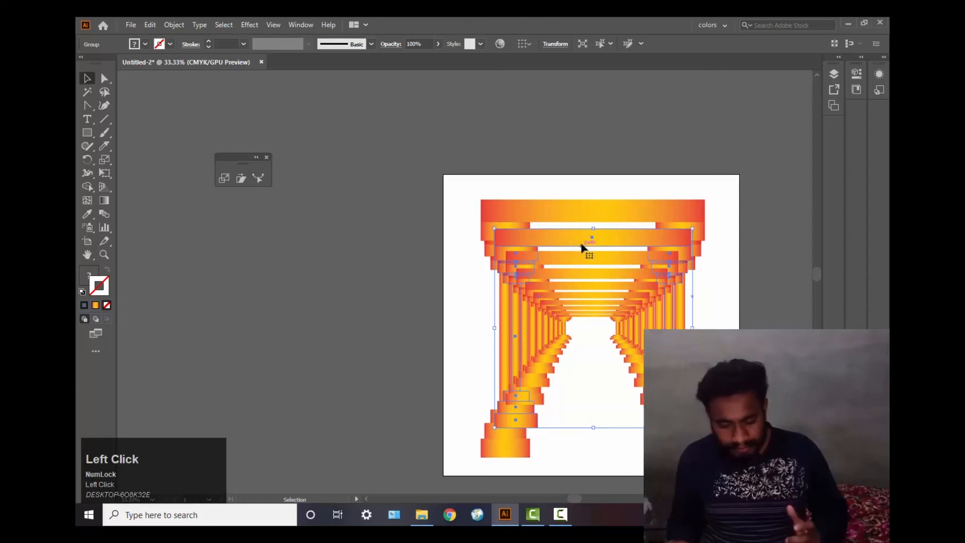
{"action": "right_click", "coordinate": [582, 237]}
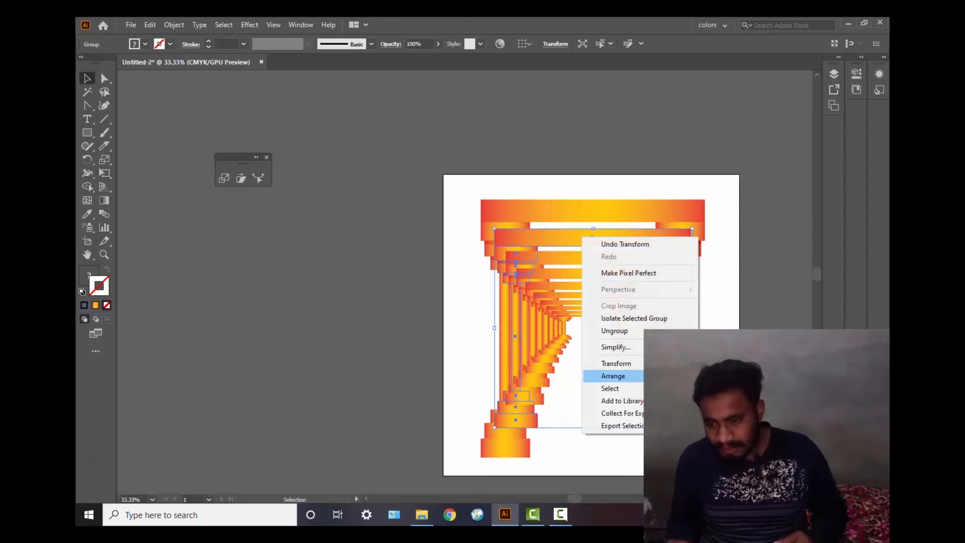
{"action": "left_click", "coordinate": [732, 413]}
{"action": "left_click", "coordinate": [764, 410]}
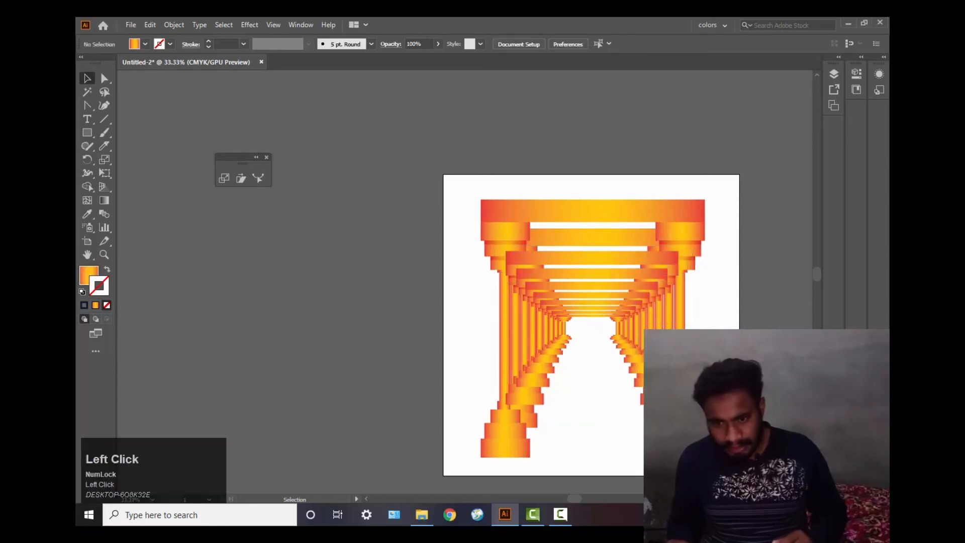
- Send the third-largest gateway to the back of the stack, behind the first two gateways
{"action": "key", "text": "alt"}
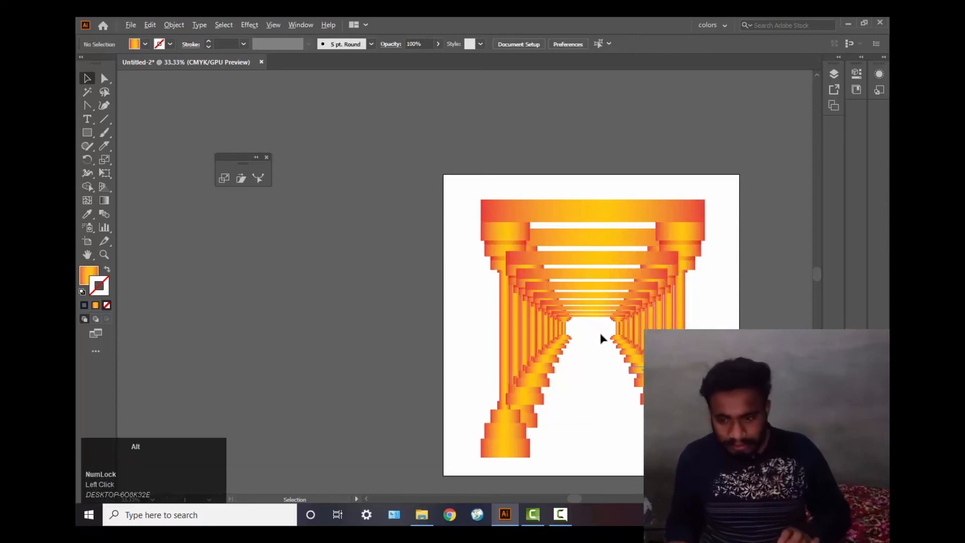
{"action": "scroll", "coordinate": [599, 330], "scroll_direction": "up", "scroll_amount": 2}
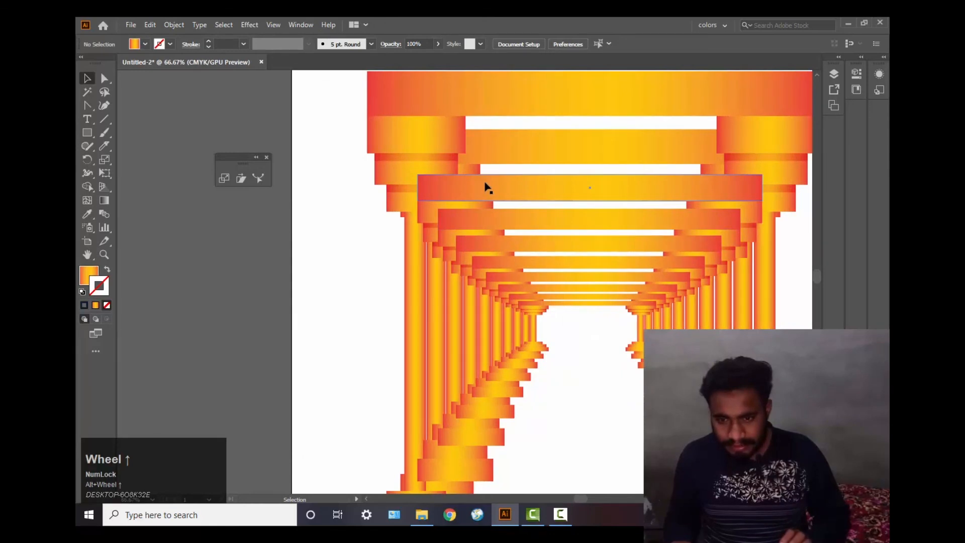
{"action": "left_click", "coordinate": [485, 188]}
{"action": "right_click", "coordinate": [483, 186]}
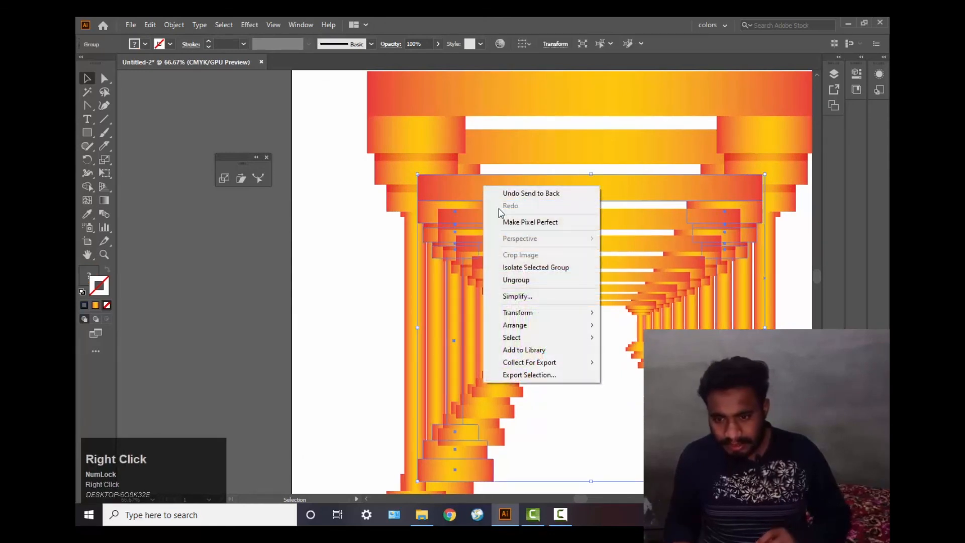
{"action": "mouse_move", "coordinate": [527, 325]}
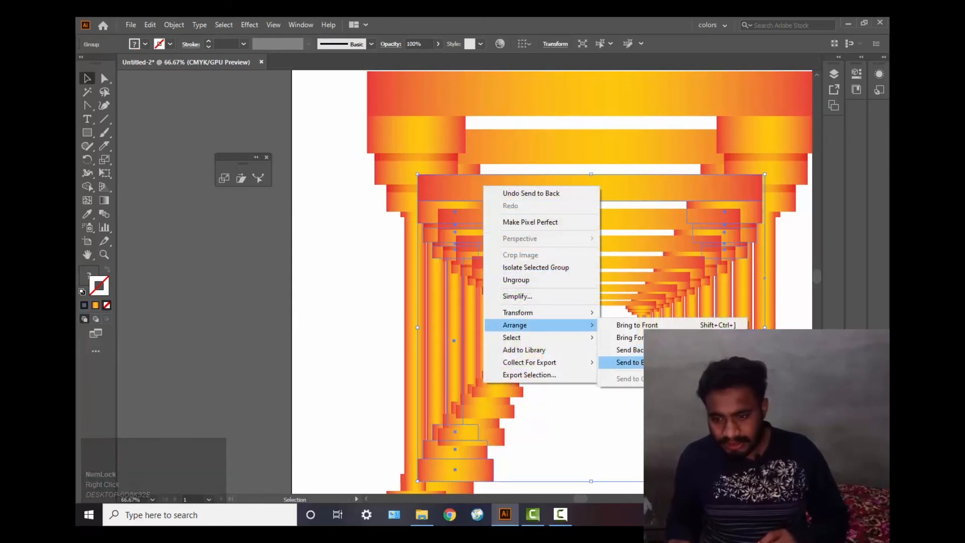
{"action": "left_click", "coordinate": [631, 362]}
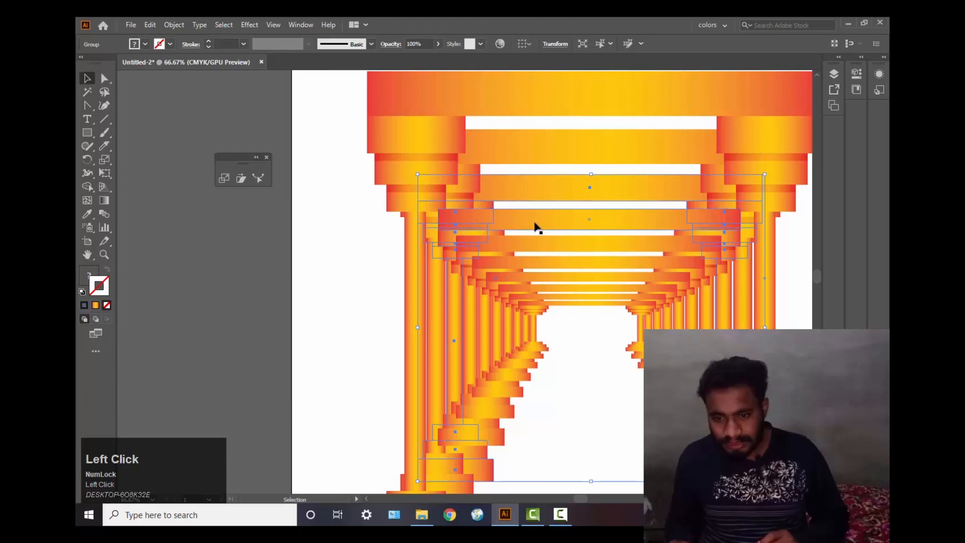
{"action": "right_click", "coordinate": [536, 226]}
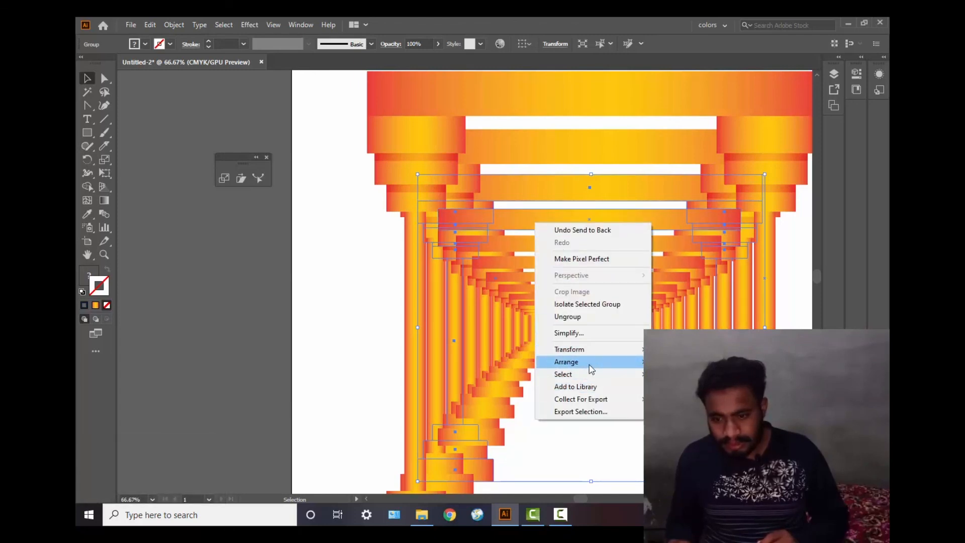
{"action": "left_click", "coordinate": [676, 399]}
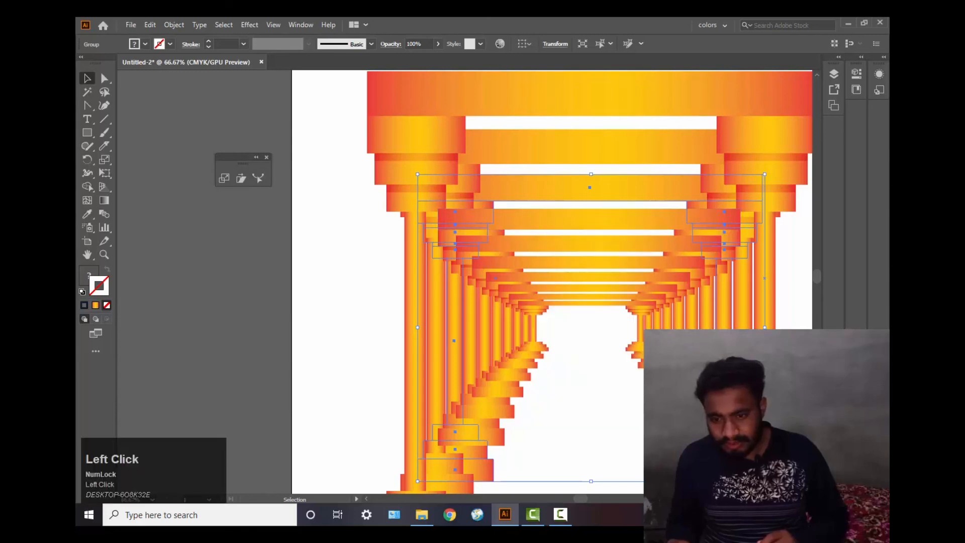
- Send the fourth-largest gateway to the back, behind the three larger gateways
{"action": "scroll", "coordinate": [584, 303], "scroll_direction": "up", "scroll_amount": 1}
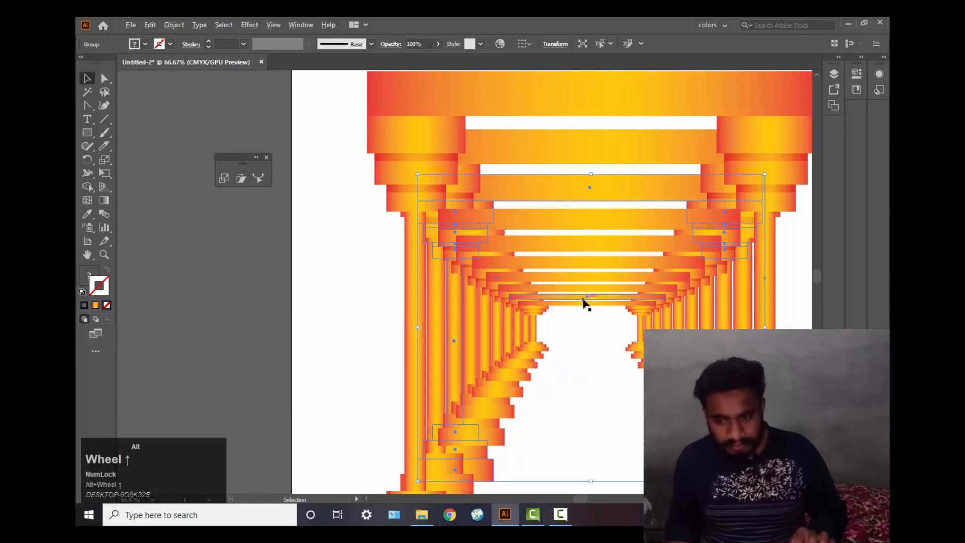
{"action": "left_click", "coordinate": [524, 188]}
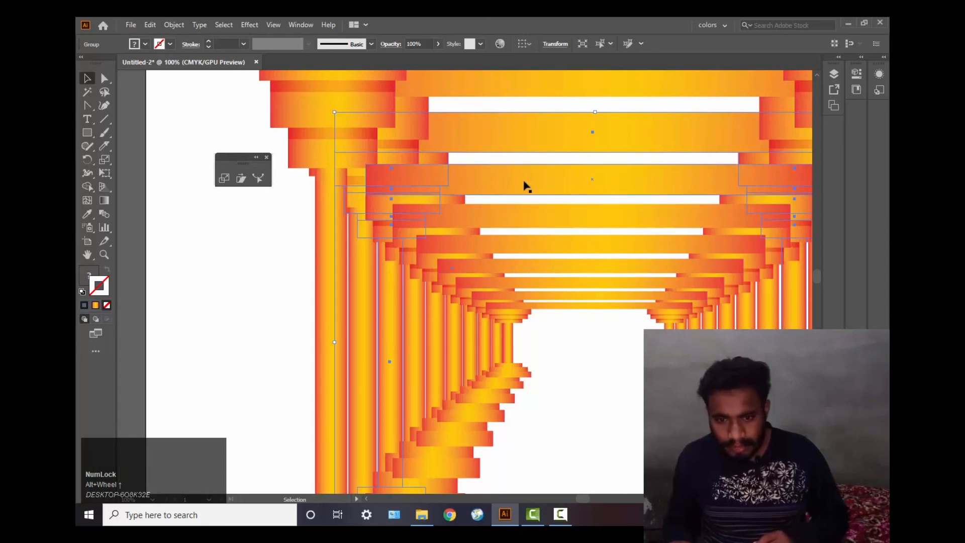
{"action": "right_click", "coordinate": [549, 187]}
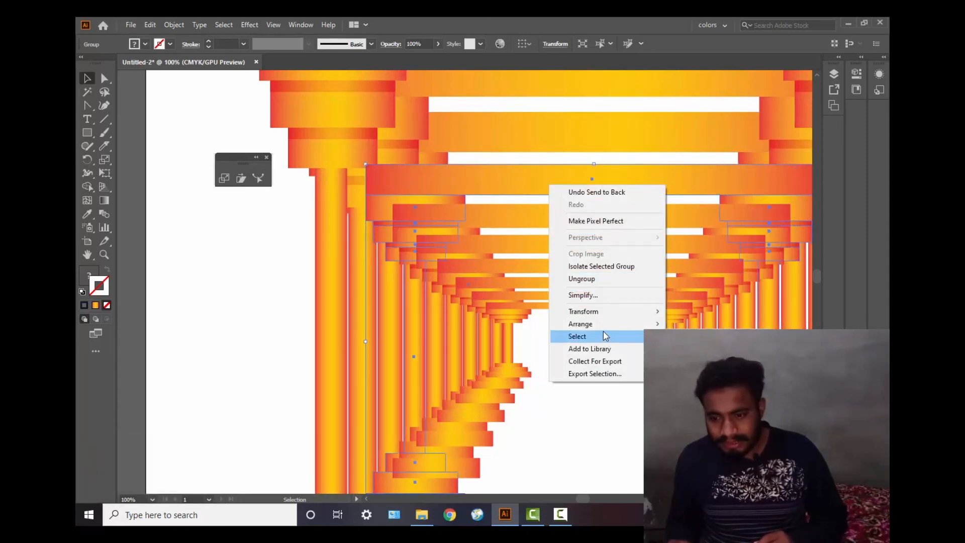
{"action": "mouse_move", "coordinate": [604, 326]}
{"action": "left_click", "coordinate": [590, 275]}
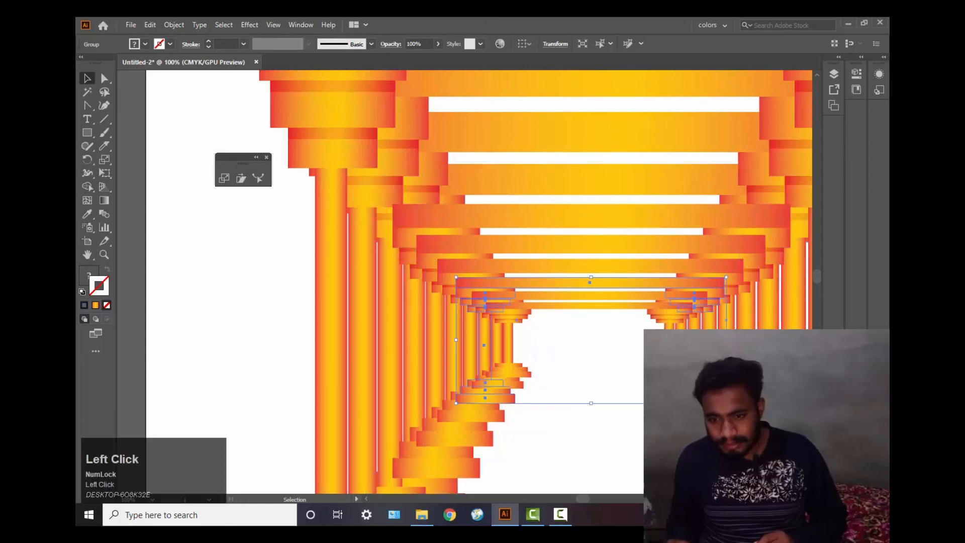
- Send the fifth-largest gateway to the back, followed by the sixth-largest one
{"action": "right_click", "coordinate": [556, 222]}
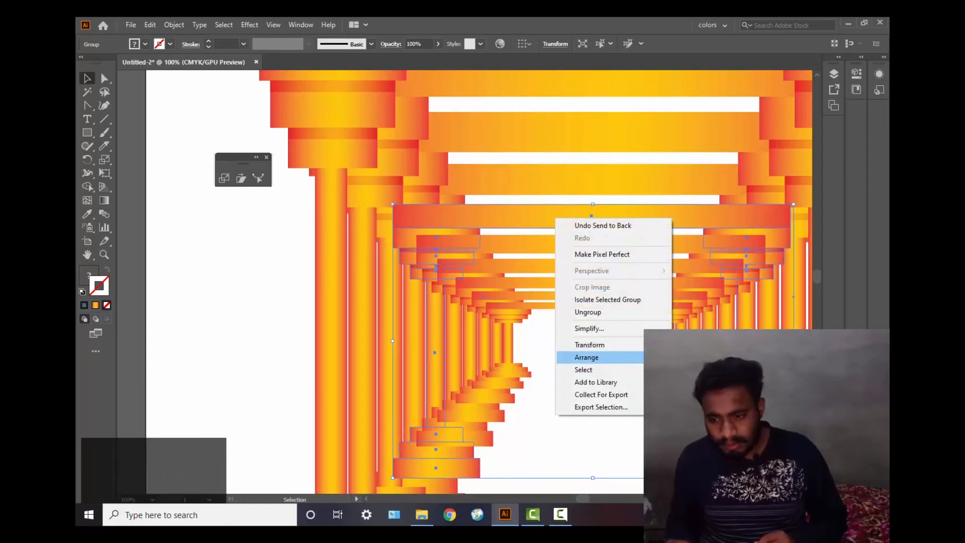
{"action": "left_click", "coordinate": [489, 229]}
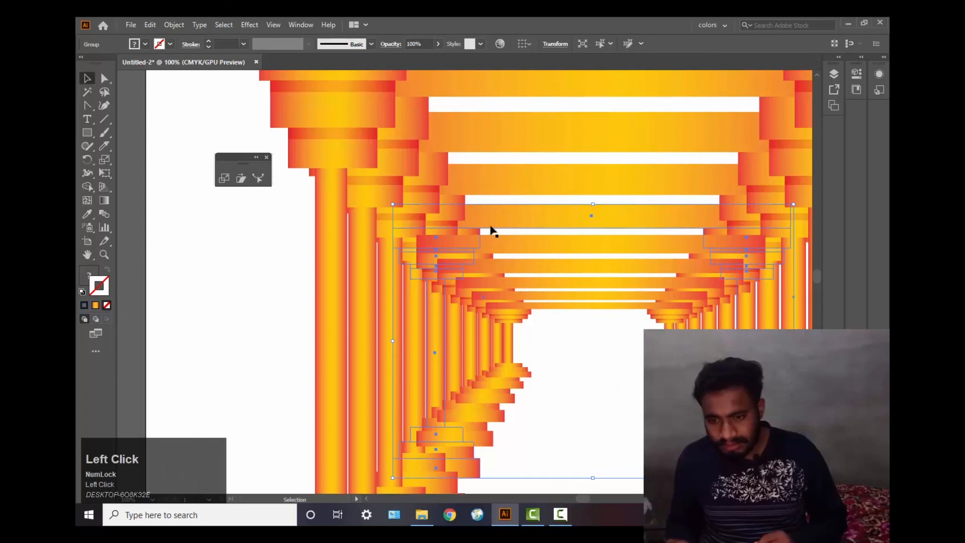
{"action": "right_click", "coordinate": [550, 251]}
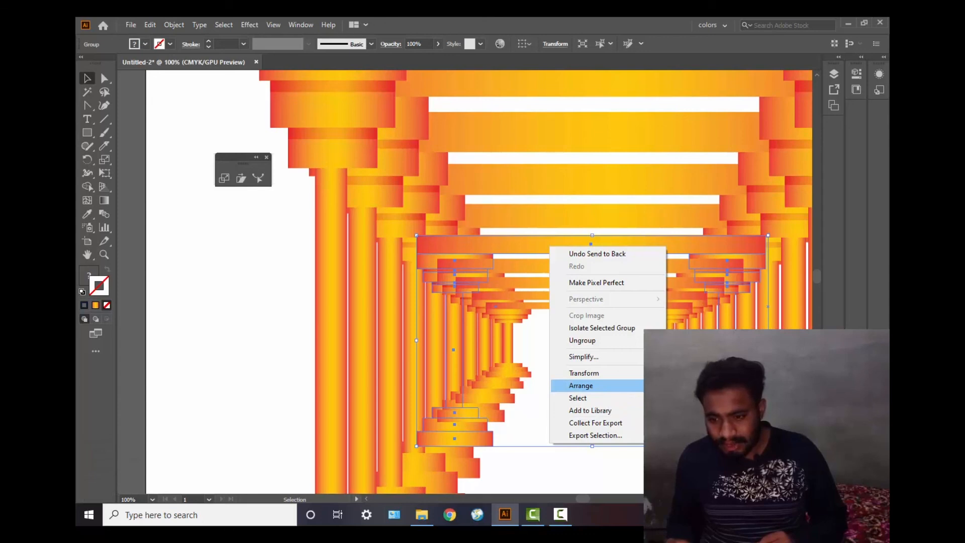
{"action": "left_click", "coordinate": [704, 423]}
{"action": "scroll", "coordinate": [588, 313], "scroll_direction": "up", "scroll_amount": 1}
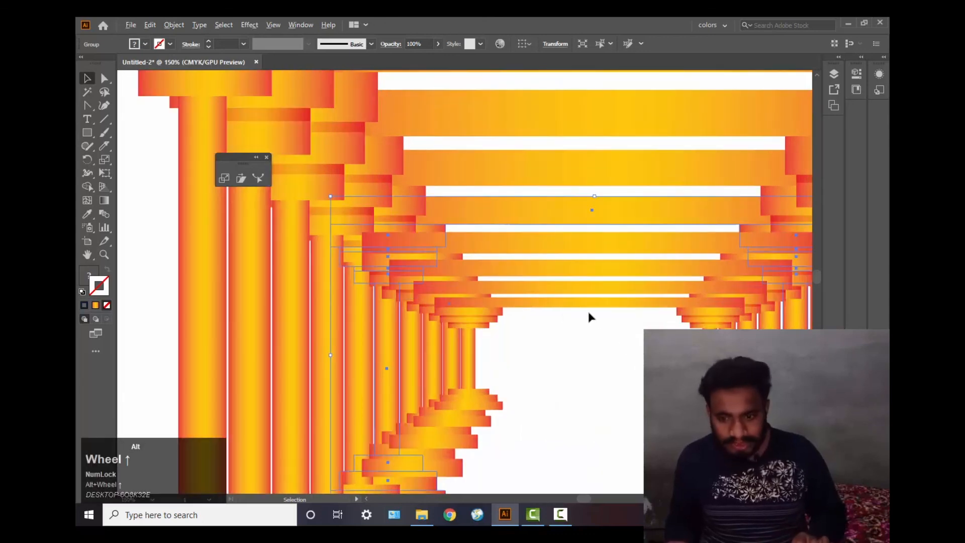
{"action": "scroll", "coordinate": [587, 309], "scroll_direction": "up", "scroll_amount": 1}
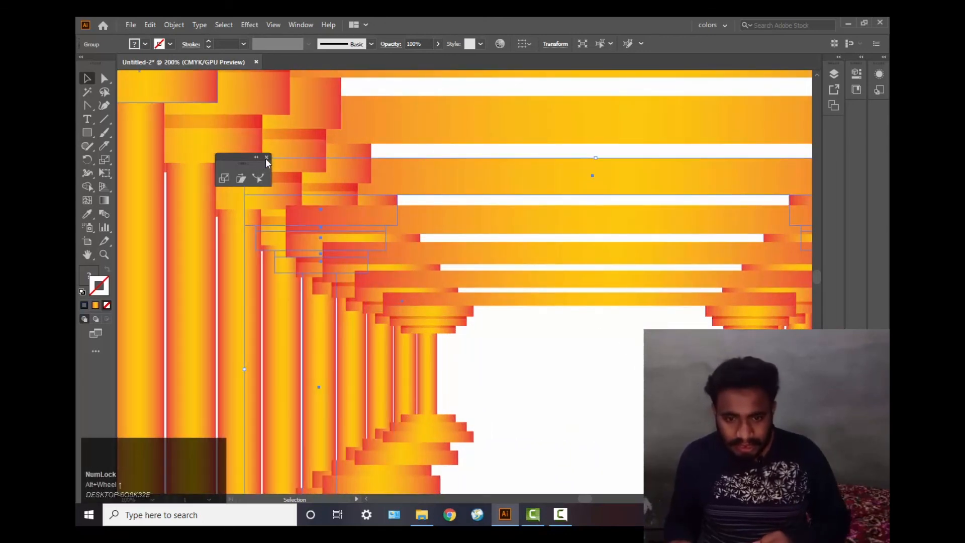
- Send the seventh-largest gateway to the back of the stack, behind the six larger gateways
{"action": "left_click", "coordinate": [579, 233]}
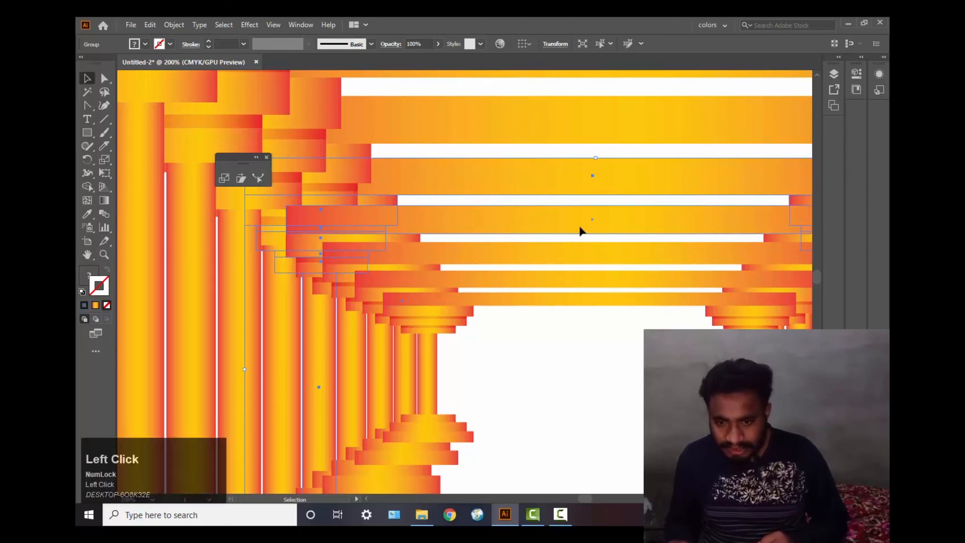
{"action": "right_click", "coordinate": [580, 224]}
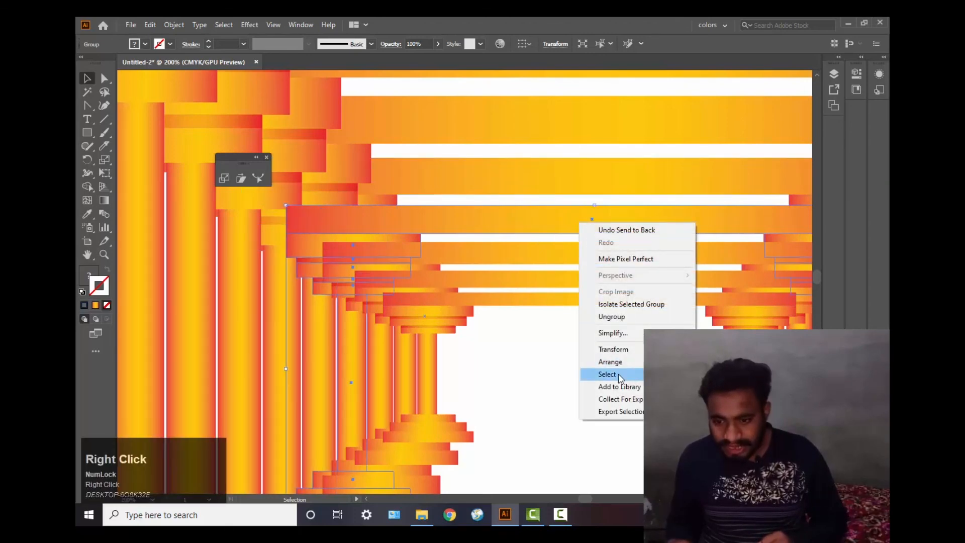
{"action": "left_click", "coordinate": [724, 399]}
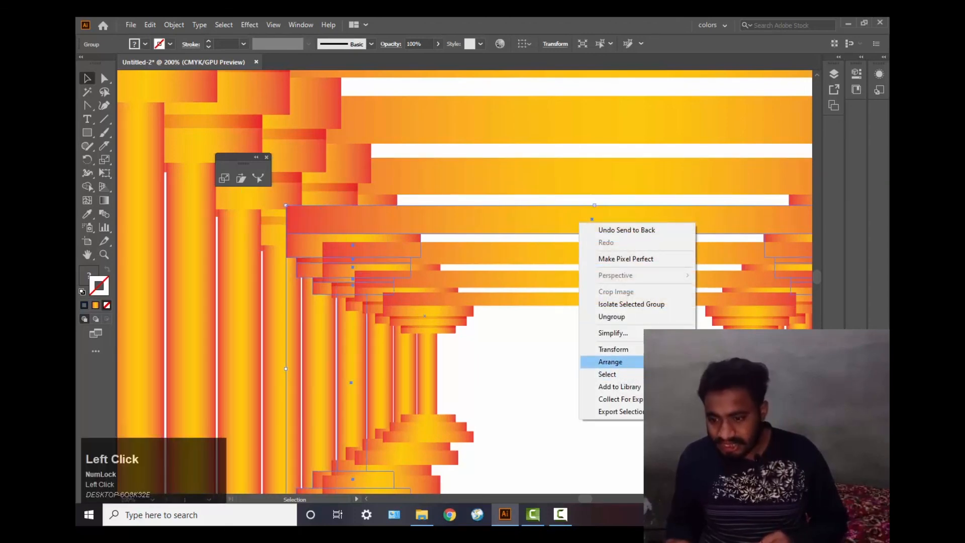
{"action": "right_click", "coordinate": [525, 260]}
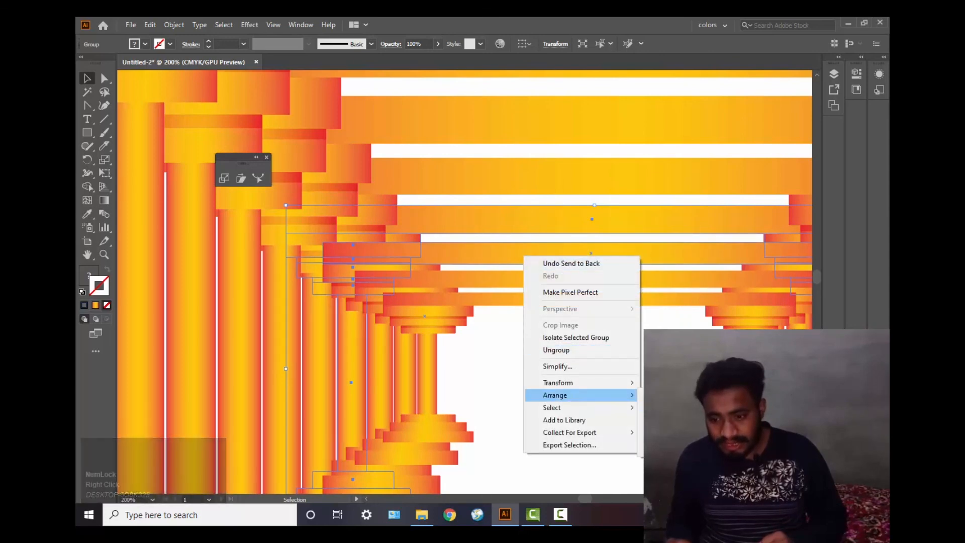
{"action": "left_click", "coordinate": [684, 433]}
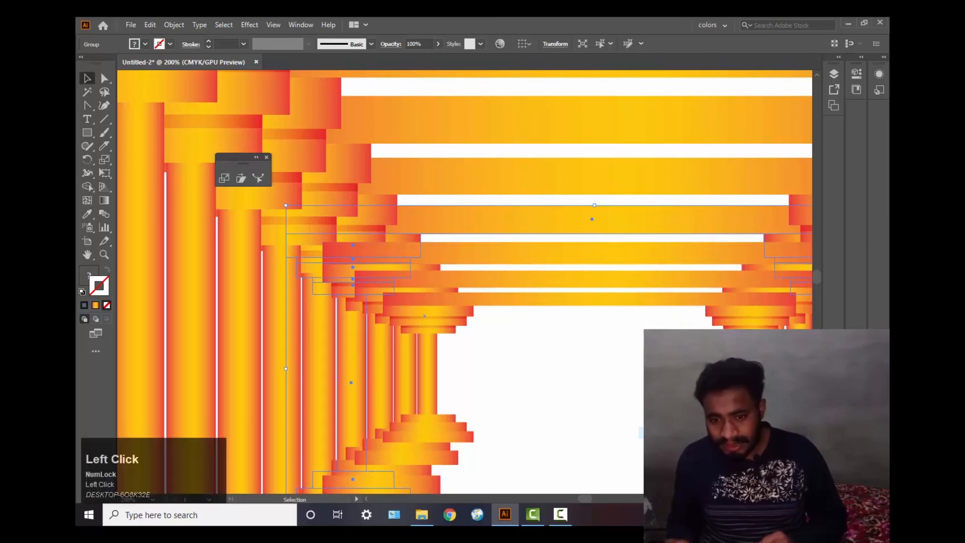
- Send the eighth-largest gateway to the back of the stack, followed by the ninth-largest one
{"action": "right_click", "coordinate": [508, 257]}
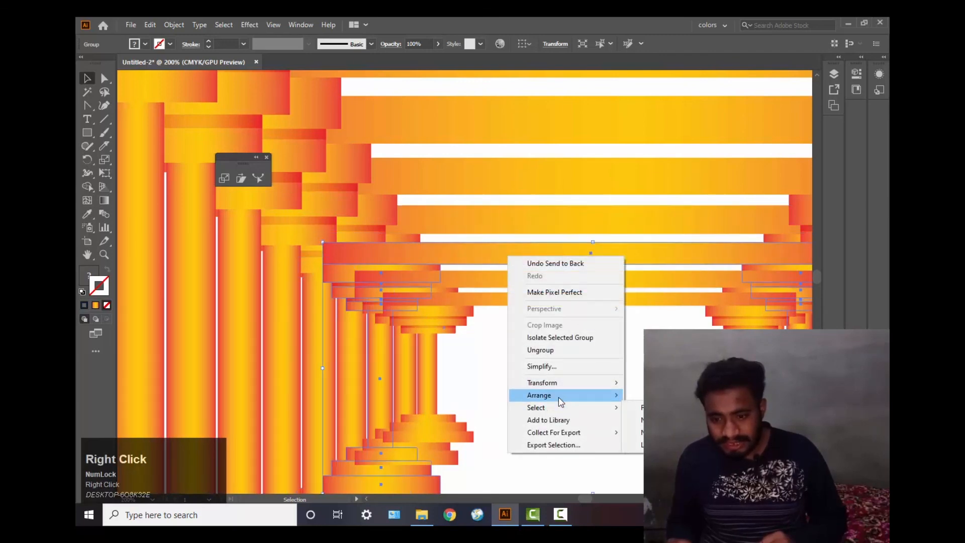
{"action": "mouse_move", "coordinate": [559, 397]}
{"action": "left_click", "coordinate": [634, 432]}
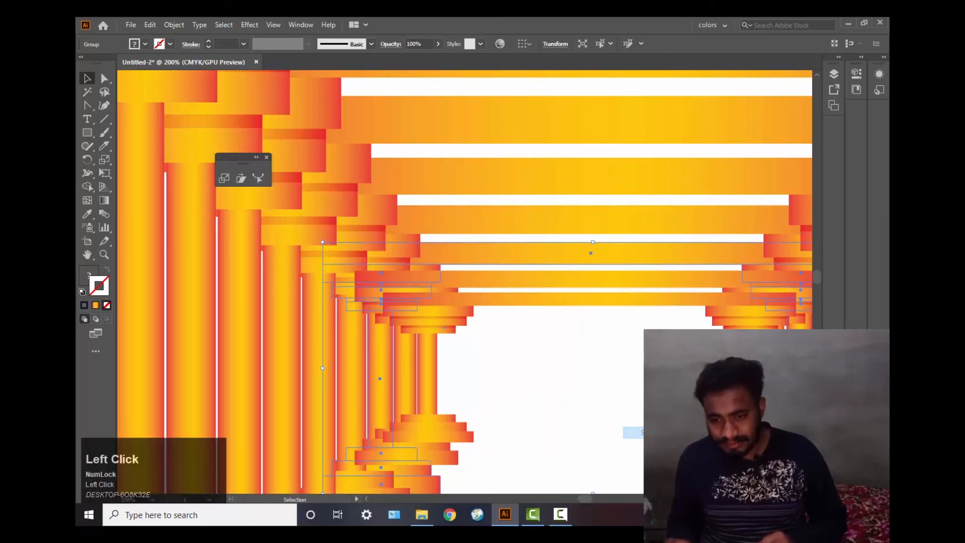
{"action": "left_click", "coordinate": [520, 283]}
{"action": "right_click", "coordinate": [525, 285]}
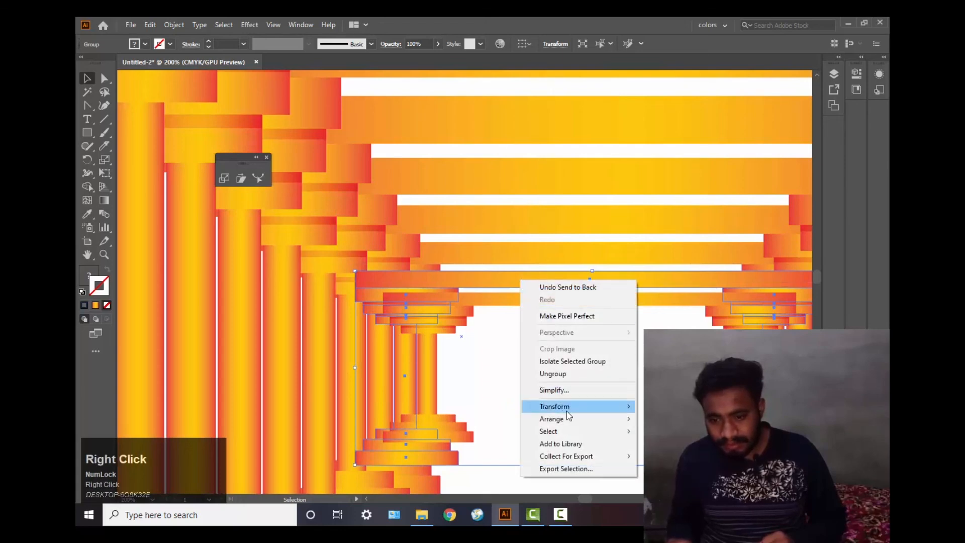
{"action": "mouse_move", "coordinate": [623, 423]}
{"action": "left_click", "coordinate": [653, 444]}
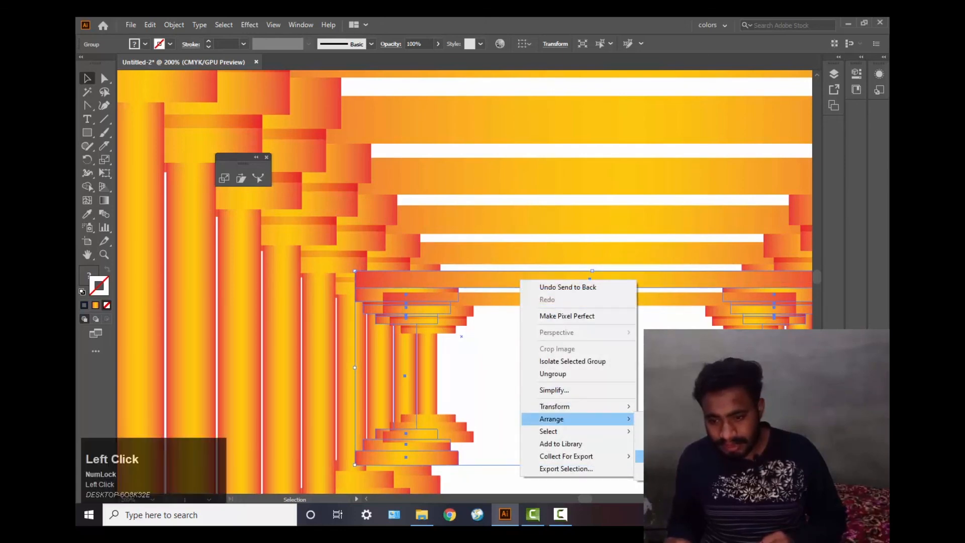
- Send the smallest, innermost gateway to the back, behind all the others, and deselect it
{"action": "left_click", "coordinate": [587, 301]}
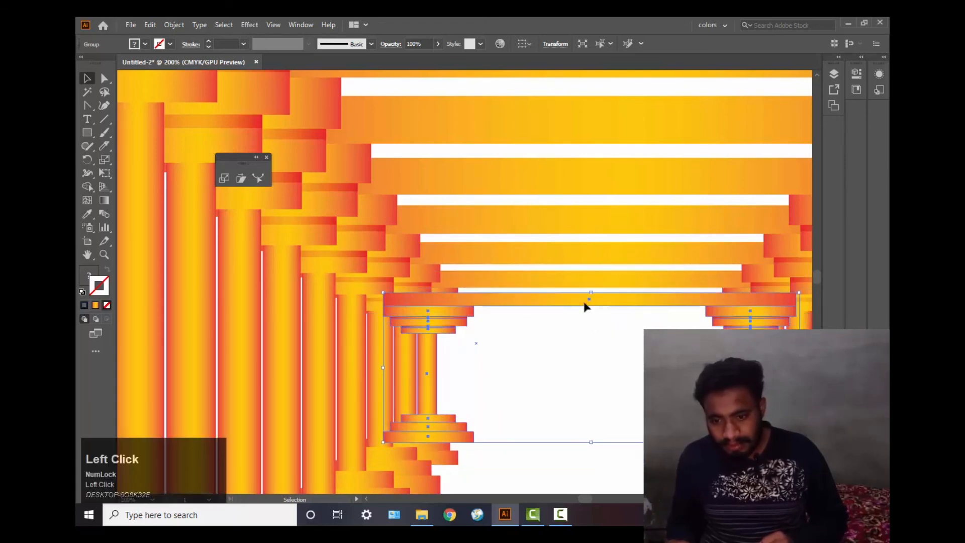
{"action": "right_click", "coordinate": [586, 303]}
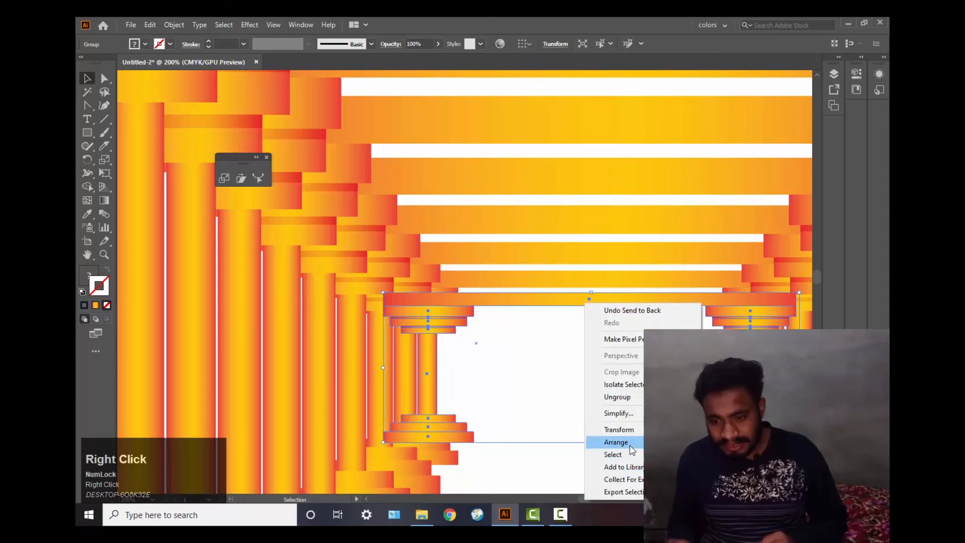
{"action": "left_click", "coordinate": [729, 480]}
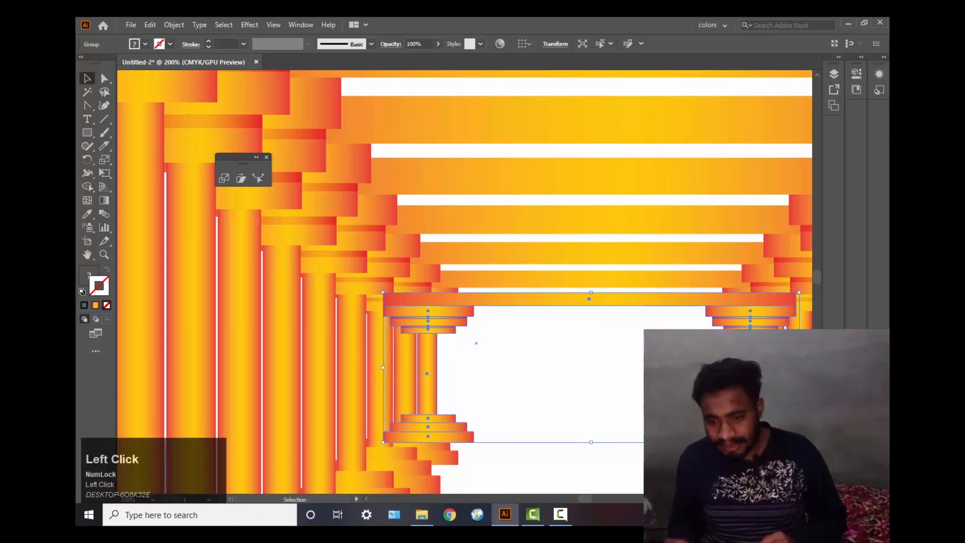
{"action": "left_click", "coordinate": [582, 378]}
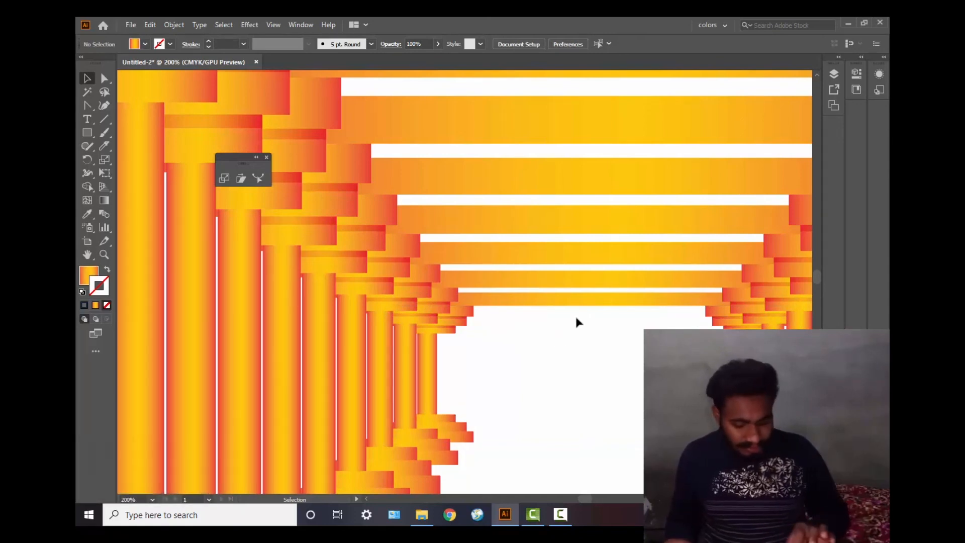
- Check the whole gateway corridor on the artboard and close the floating panel of Scale, Shear and Reshape tools
{"action": "scroll", "coordinate": [578, 307], "scroll_direction": "down", "scroll_amount": 3}
{"action": "scroll", "coordinate": [579, 305], "scroll_direction": "down", "scroll_amount": 3}
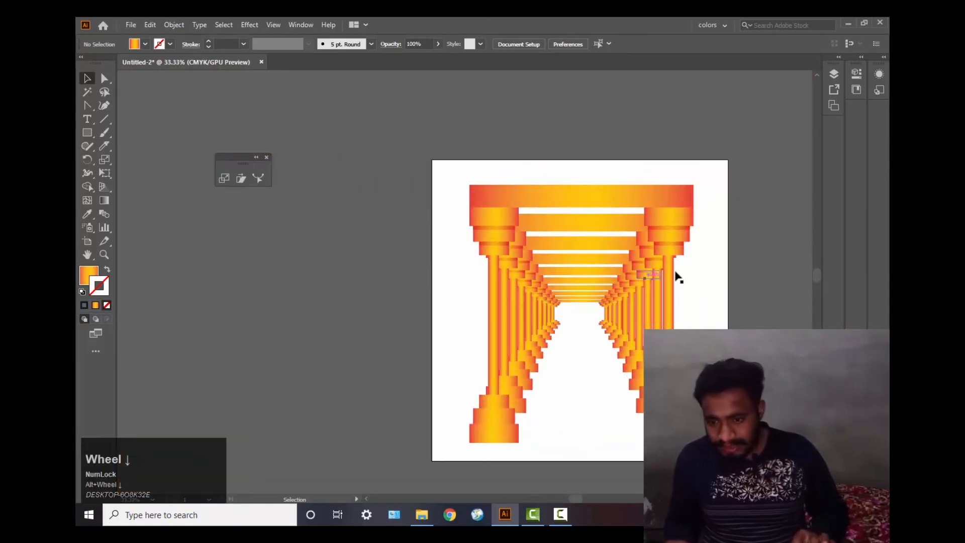
{"action": "left_click", "coordinate": [717, 283]}
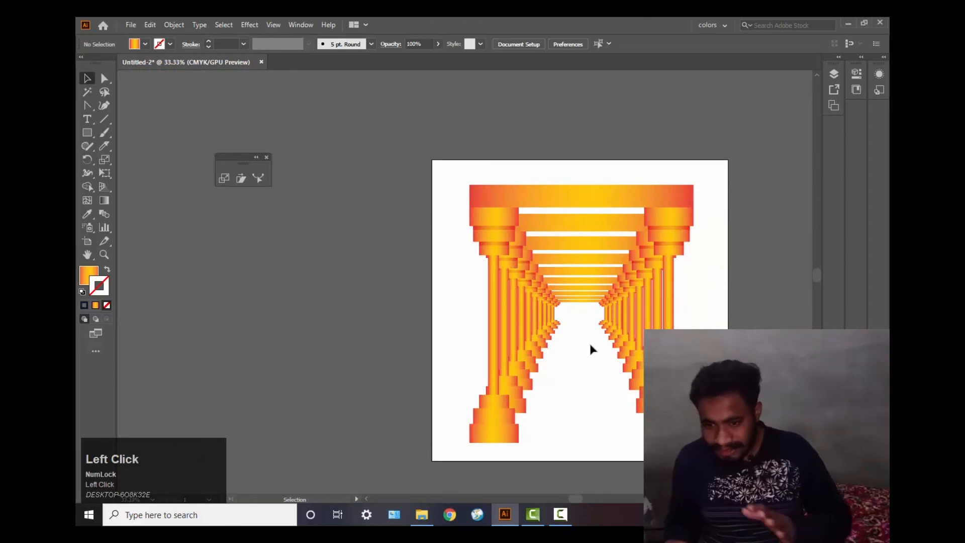
{"action": "left_click", "coordinate": [266, 156]}
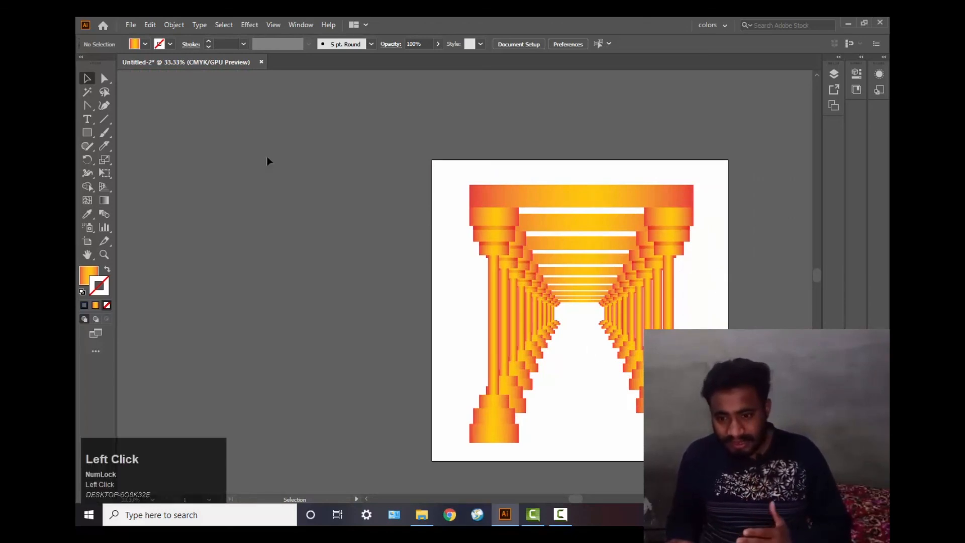